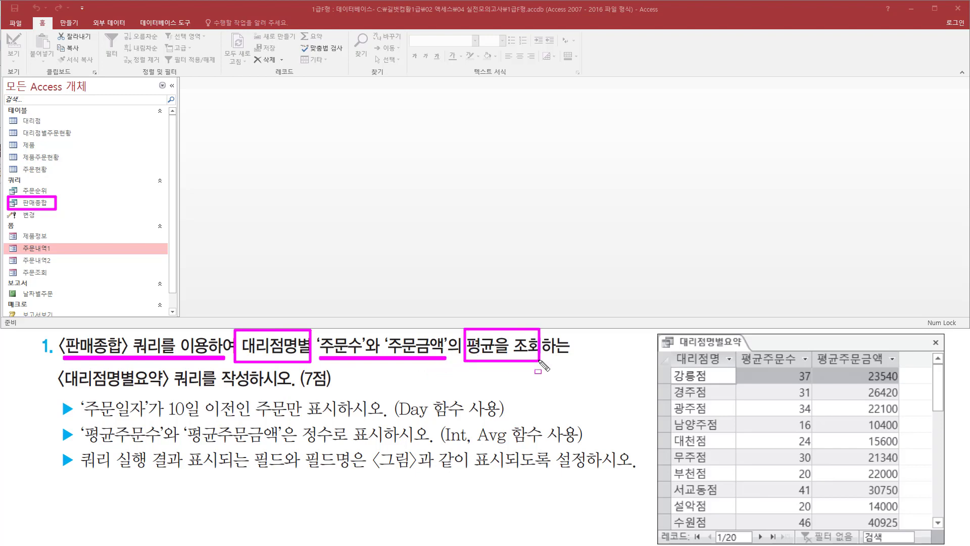
drag(61, 390, 298, 390)
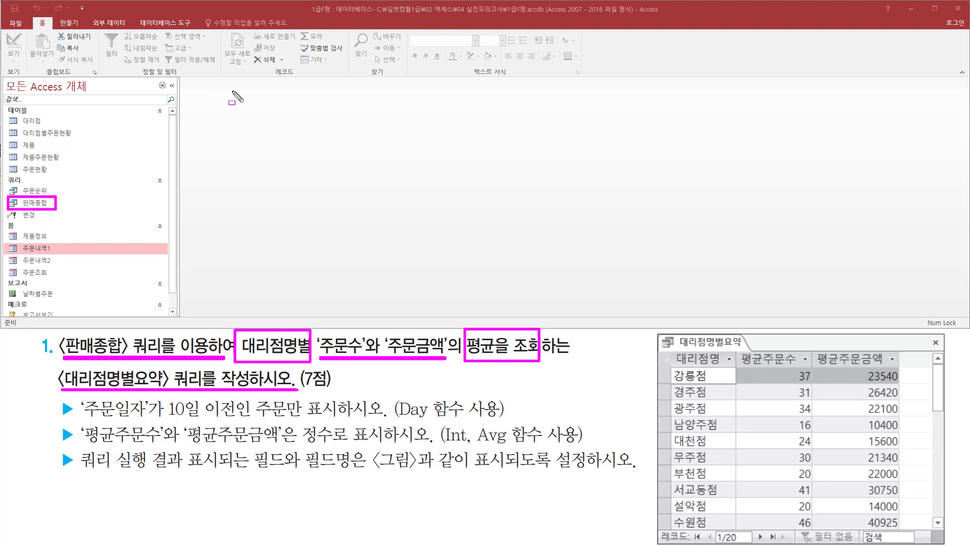
key(Escape)
key(ctrl+2)
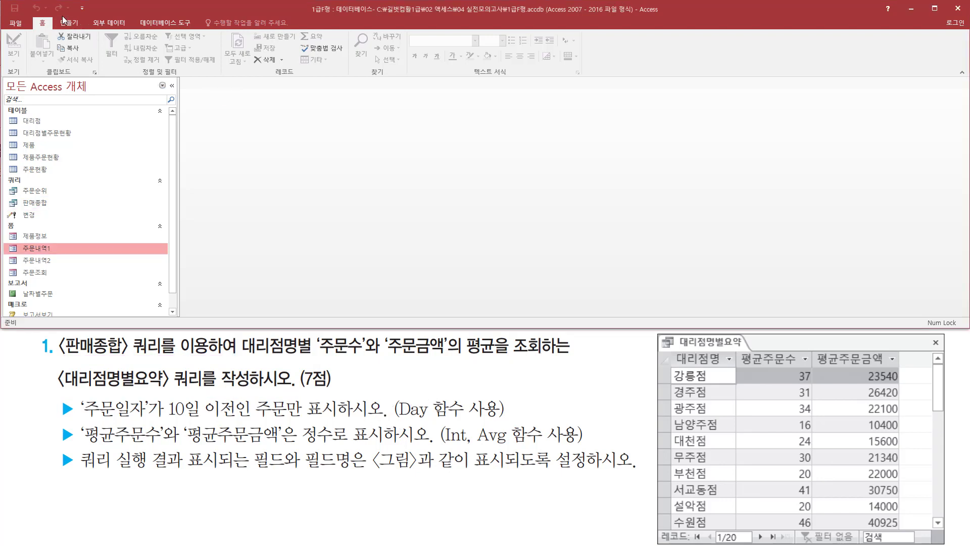
drag(55, 16, 84, 30)
key(Escape)
Create a new query in Design view.
click(70, 22)
key(ctrl+2)
mouse_move(149, 29)
mouse_down()
mouse_move(161, 65)
mouse_move(172, 65)
mouse_up()
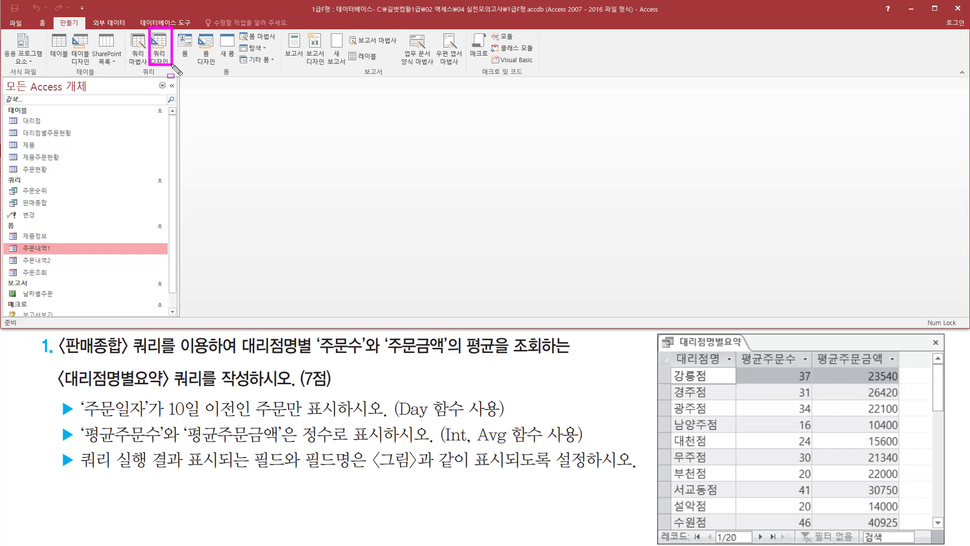
key(Escape)
click(159, 48)
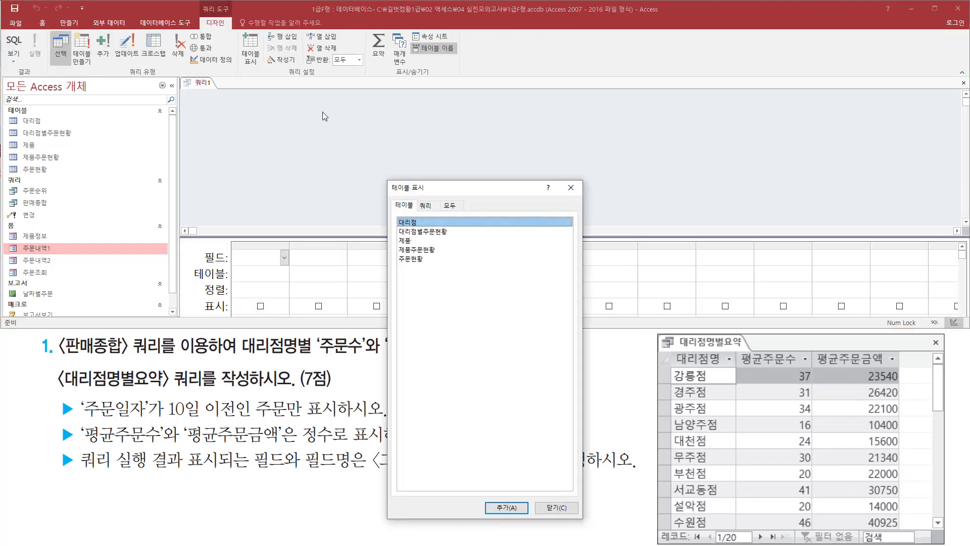
key(ctrl+2)
drag(390, 181, 390, 218)
drag(397, 252, 584, 272)
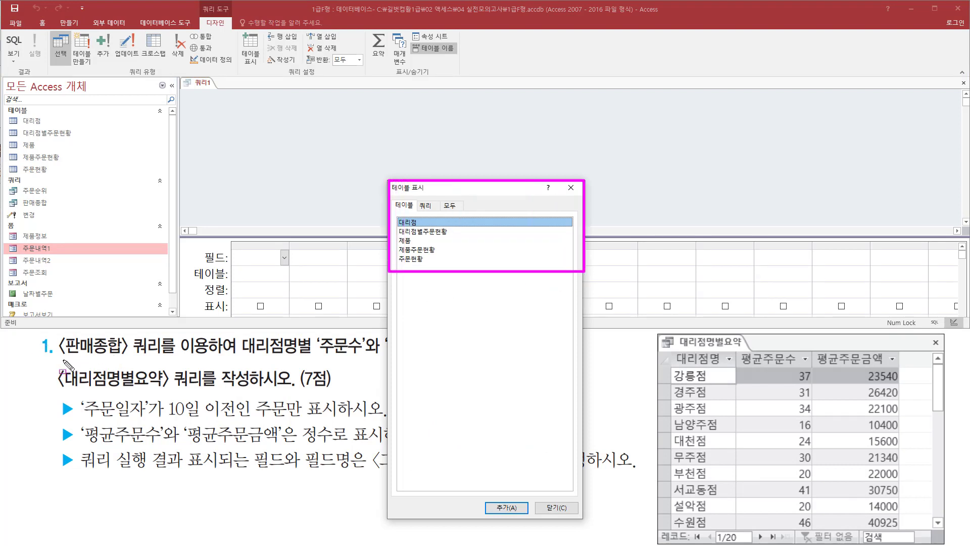
mouse_move(58, 357)
mouse_down()
mouse_move(213, 358)
mouse_move(213, 335)
mouse_up()
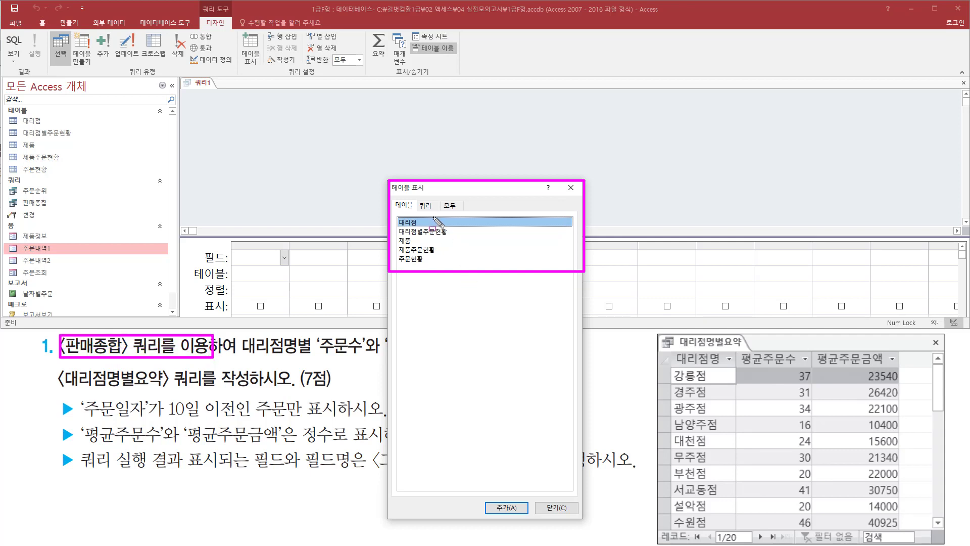
mouse_move(418, 205)
mouse_down()
mouse_move(417, 212)
mouse_move(430, 199)
mouse_move(435, 214)
mouse_up()
key(Escape)
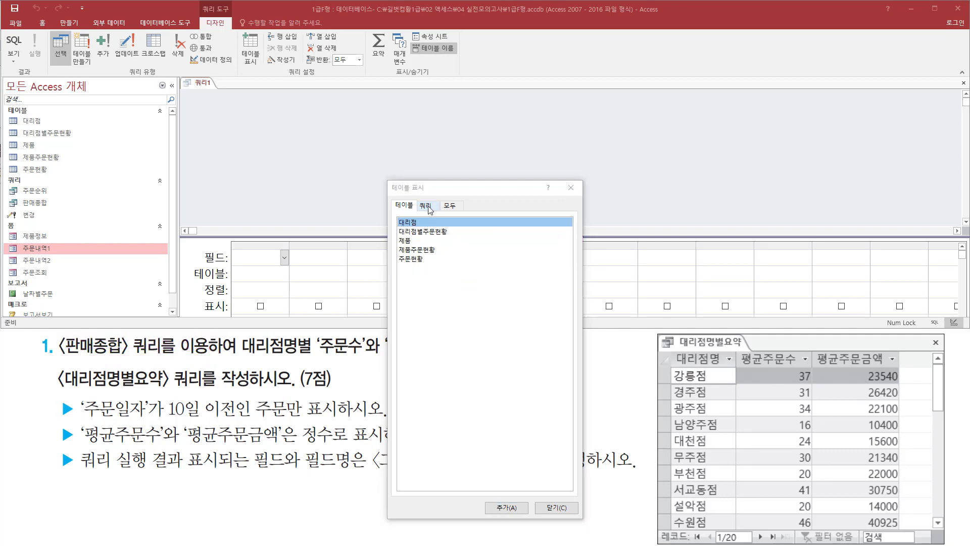
Add the existing 판매종합 query as the new query's data source and close the table selection dialog.
click(426, 206)
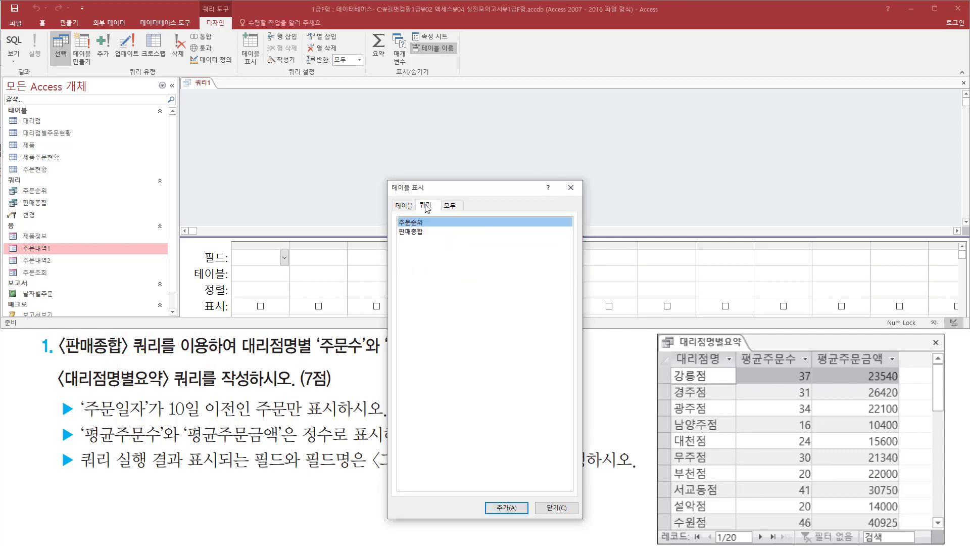
click(426, 233)
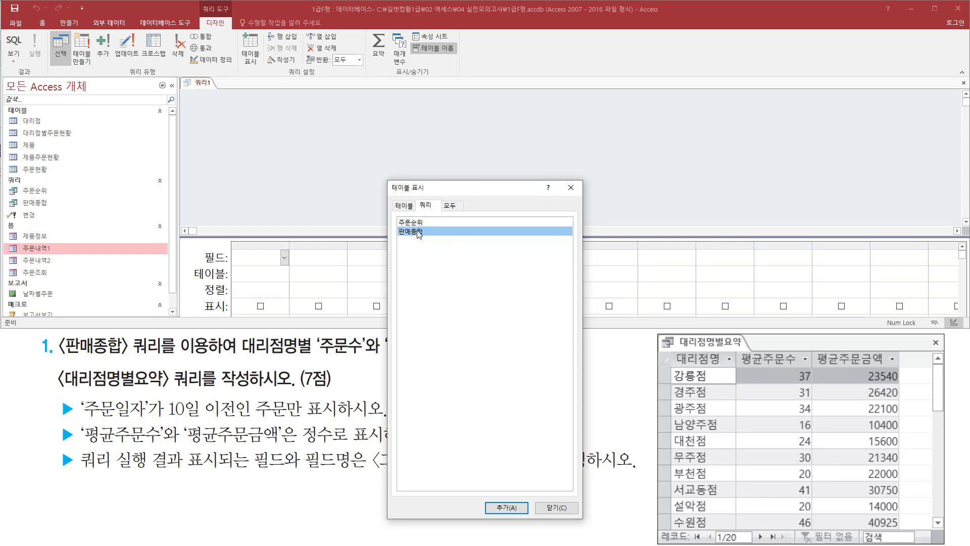
double_click(419, 233)
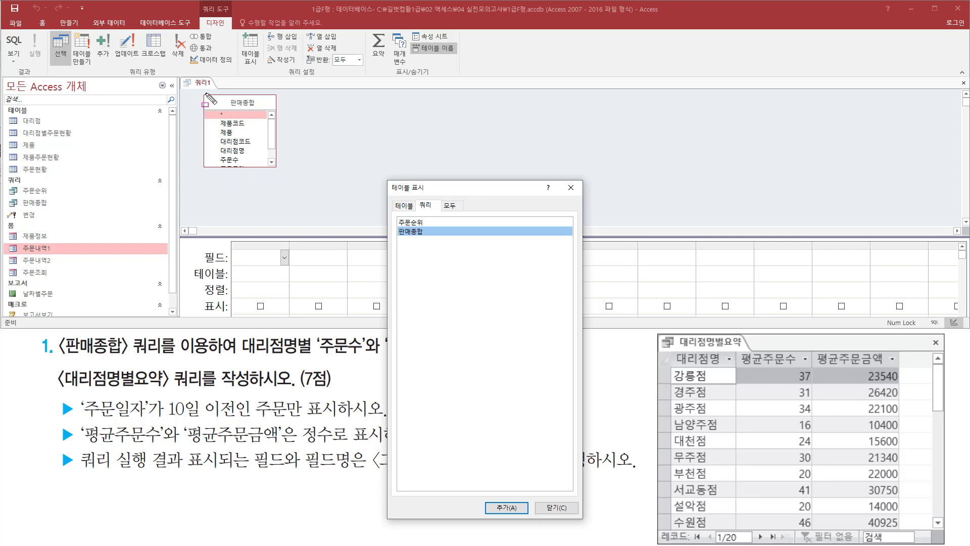
mouse_move(206, 94)
mouse_down()
mouse_move(215, 169)
mouse_move(271, 182)
mouse_move(289, 175)
mouse_up()
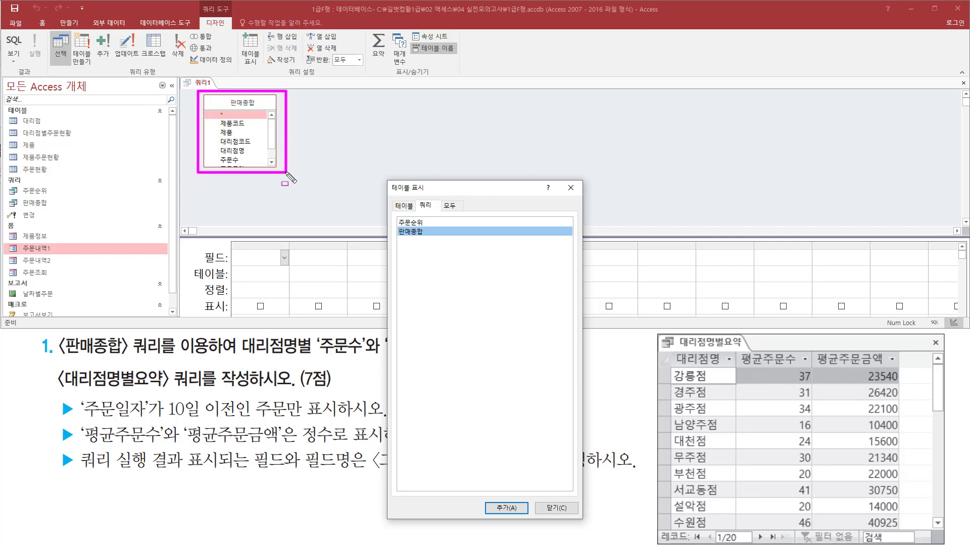
drag(561, 178, 584, 200)
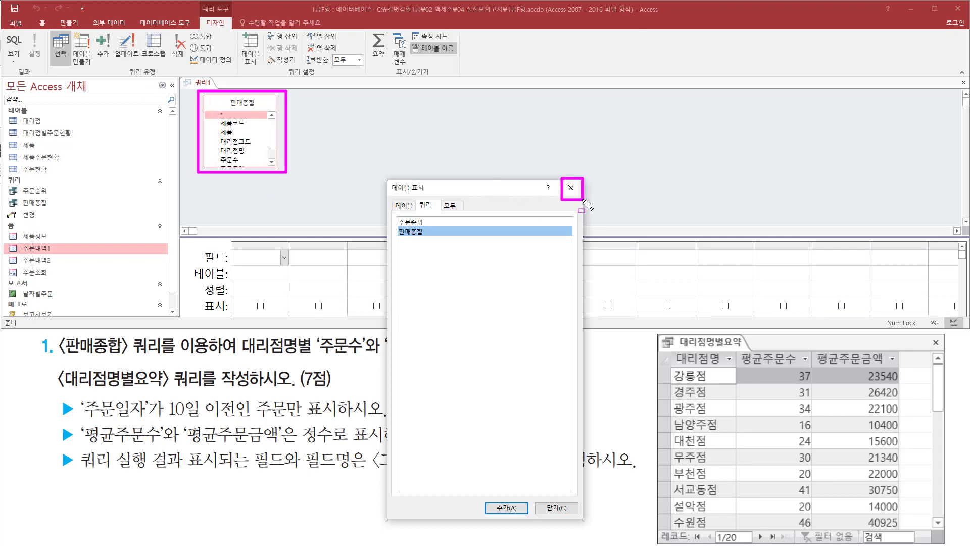
key(Escape)
click(571, 187)
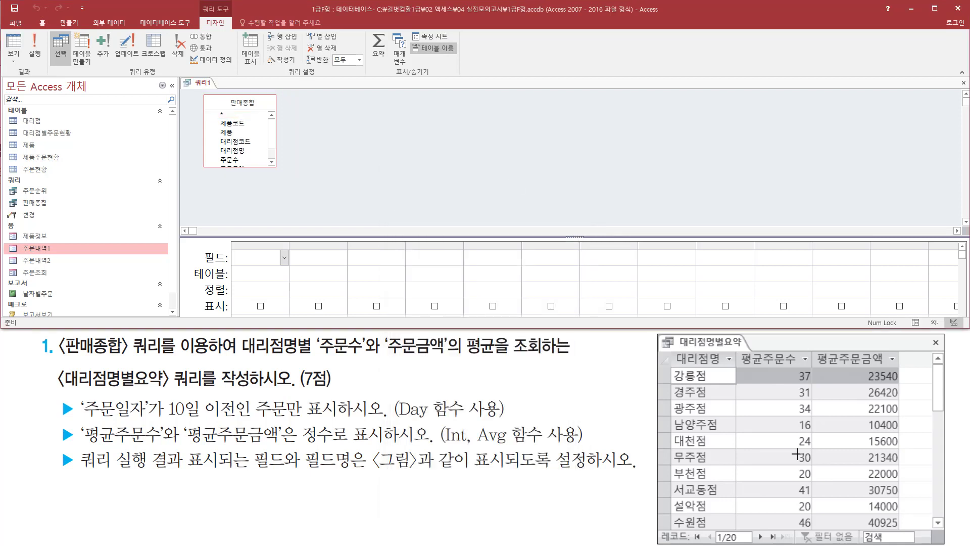
key(ctrl+alt+d)
mouse_move(670, 349)
mouse_down()
mouse_move(707, 371)
mouse_move(914, 369)
mouse_move(904, 368)
mouse_up()
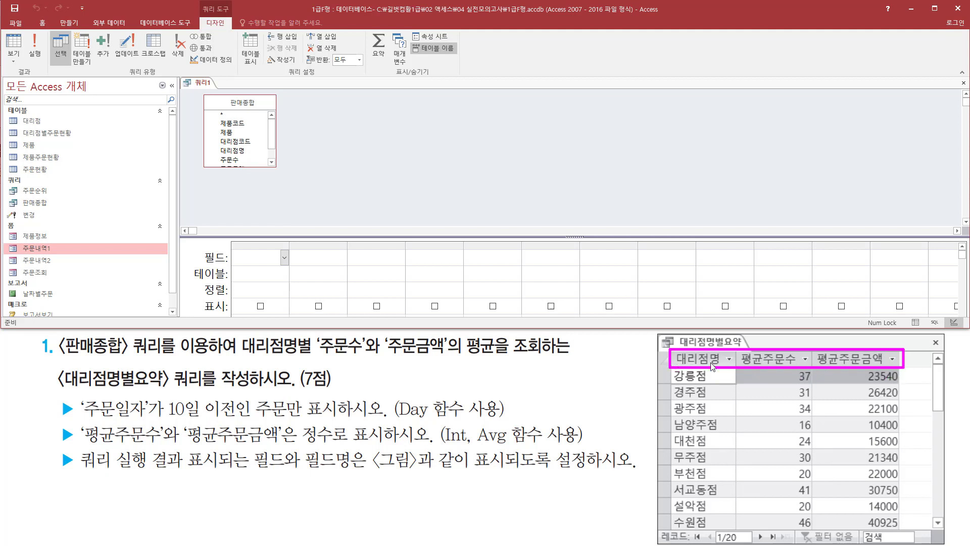
key(Escape)
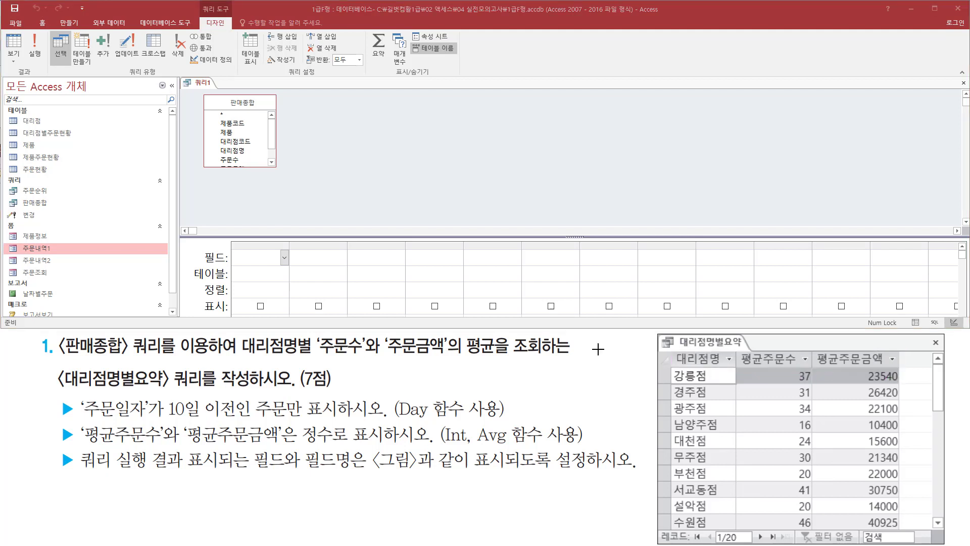
Add the 대리점명, 주문수 and 주문금액 fields from 판매종합 to the query design grid.
click(245, 153)
double_click(245, 153)
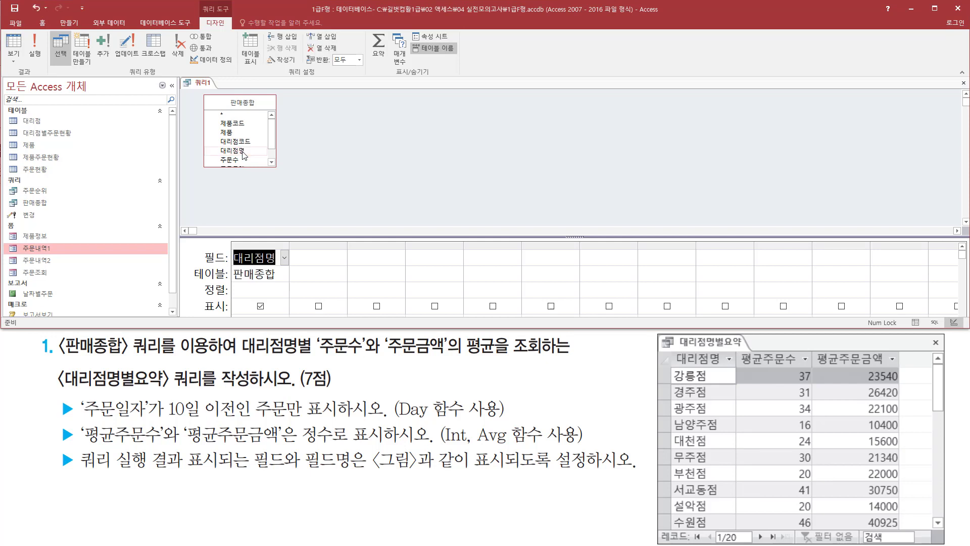
click(236, 159)
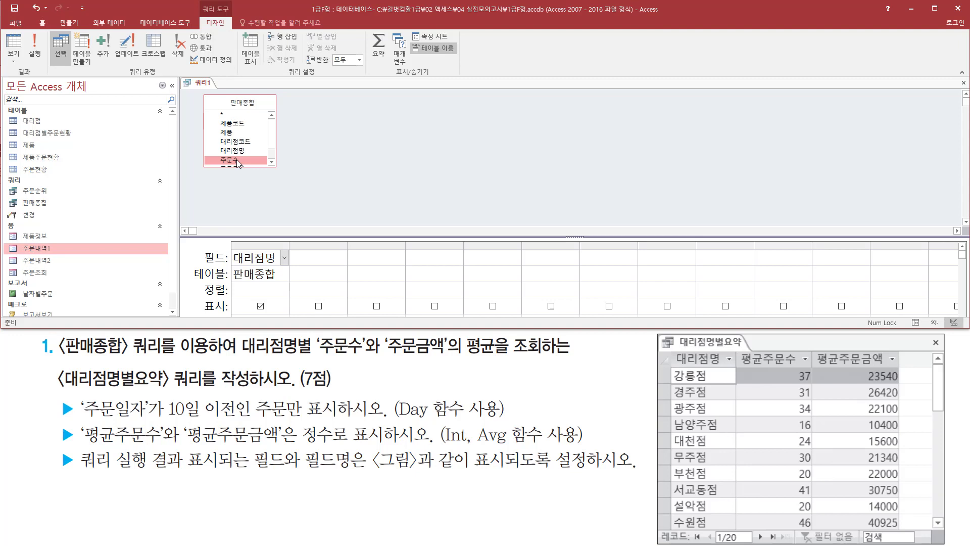
double_click(236, 159)
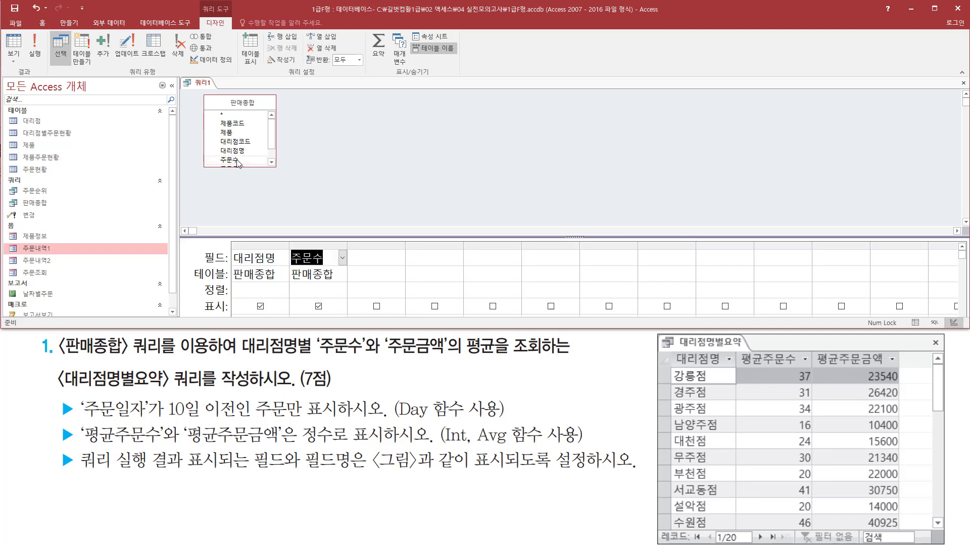
scroll(238, 161, down, 1)
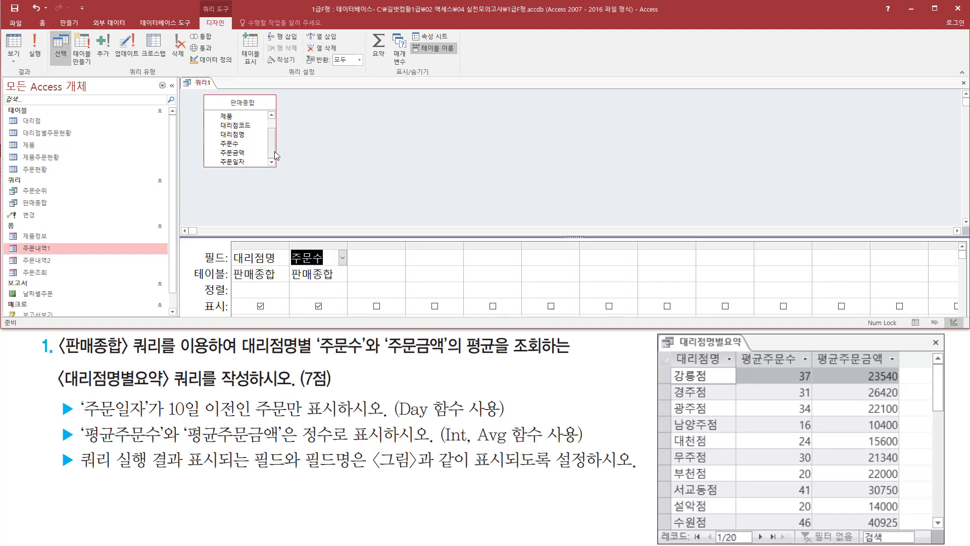
click(238, 153)
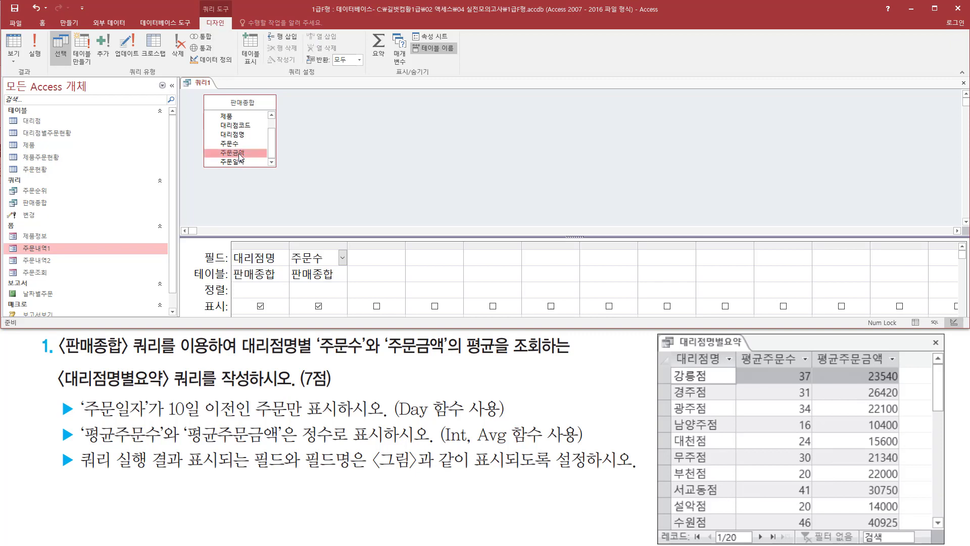
double_click(239, 155)
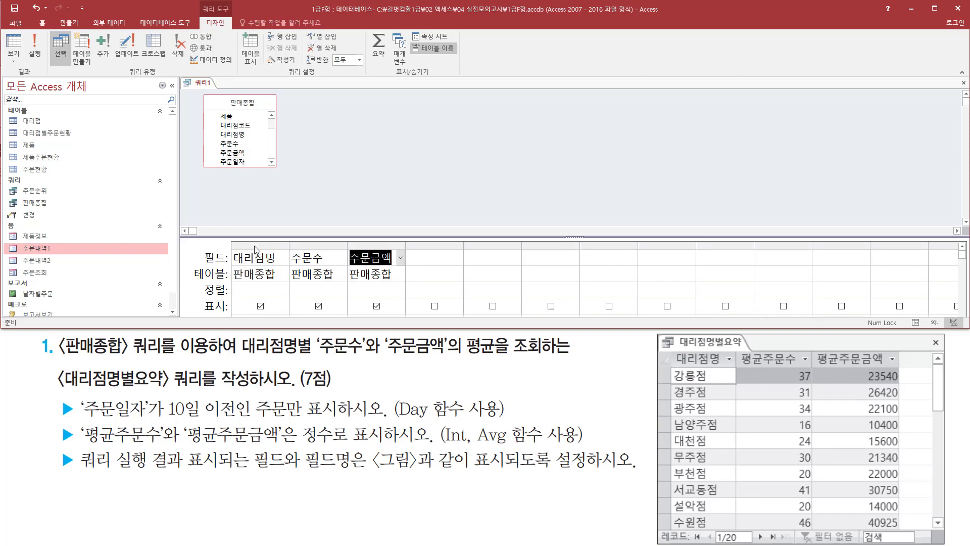
Enlarge the query design grid to expose the criteria rows, keeping the 판매종합 field list in view.
drag(230, 238, 409, 292)
key(Escape)
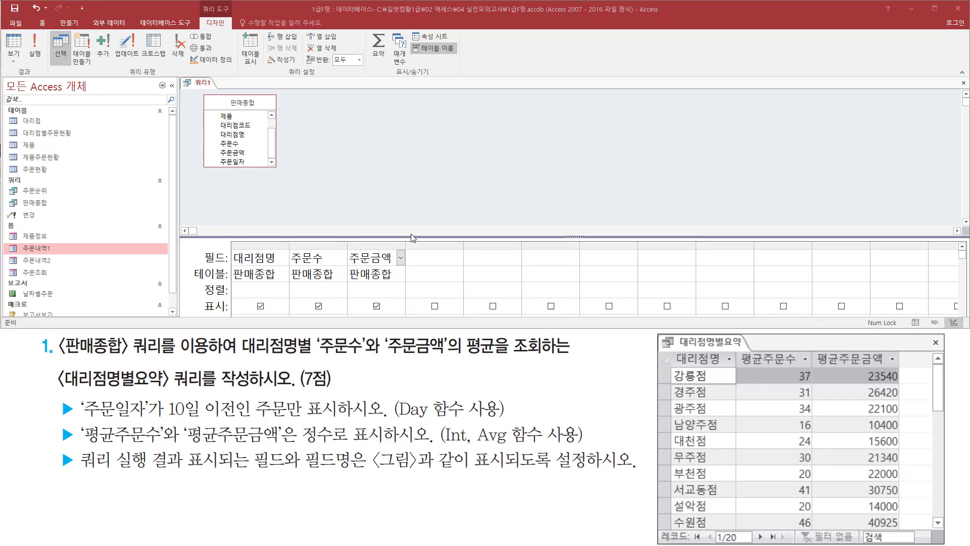
drag(413, 235, 416, 203)
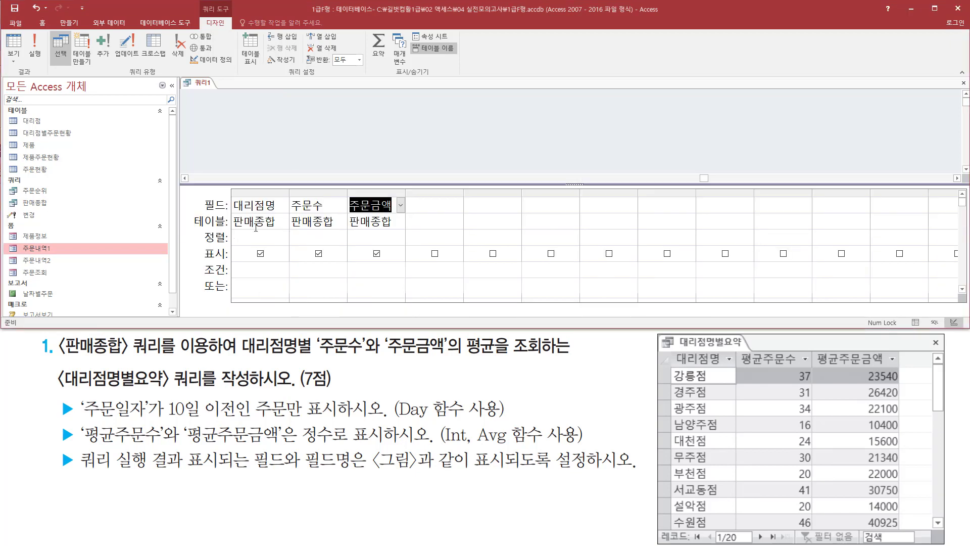
click(199, 179)
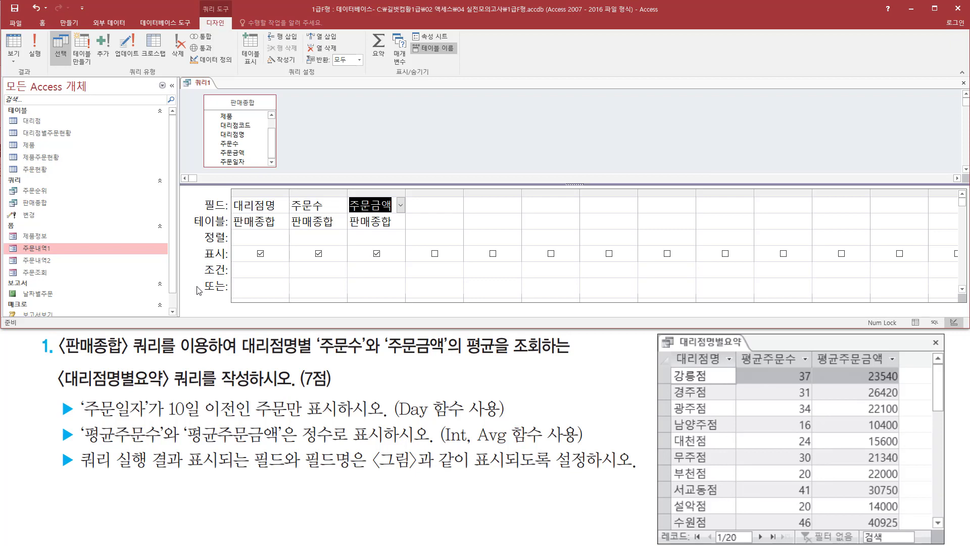
drag(227, 214, 283, 213)
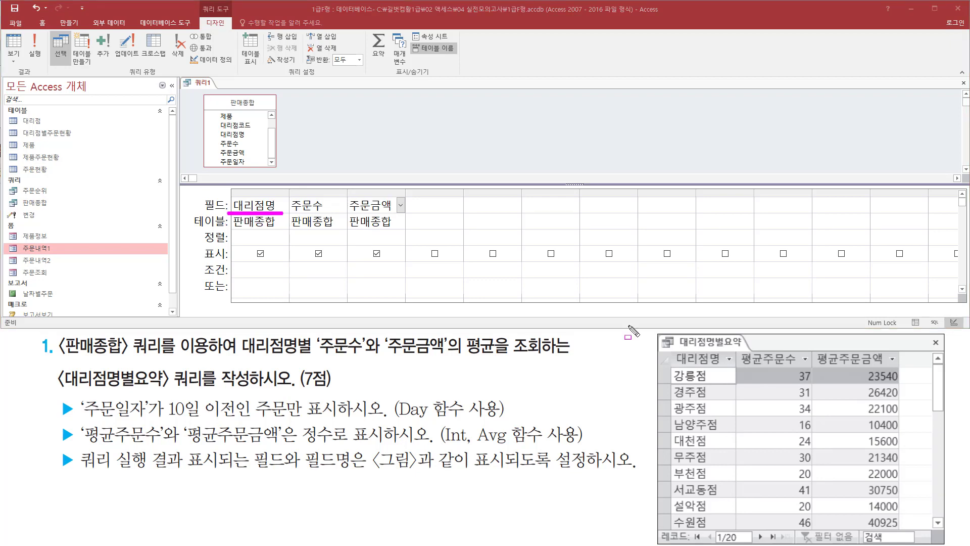
drag(675, 364, 804, 369)
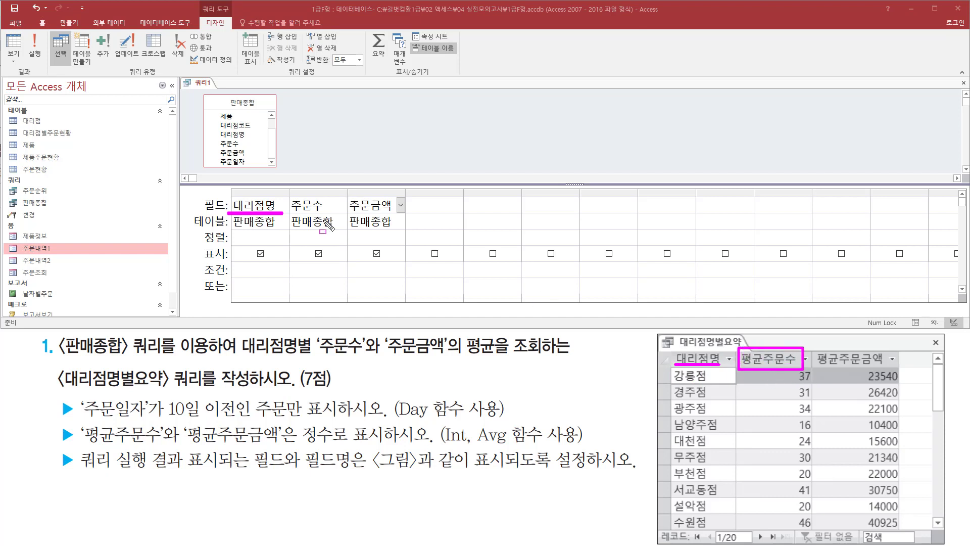
drag(291, 214, 327, 215)
key(Escape)
Give the 주문수 field in the design grid the alias 평균주문수, separated by a colon.
click(329, 205)
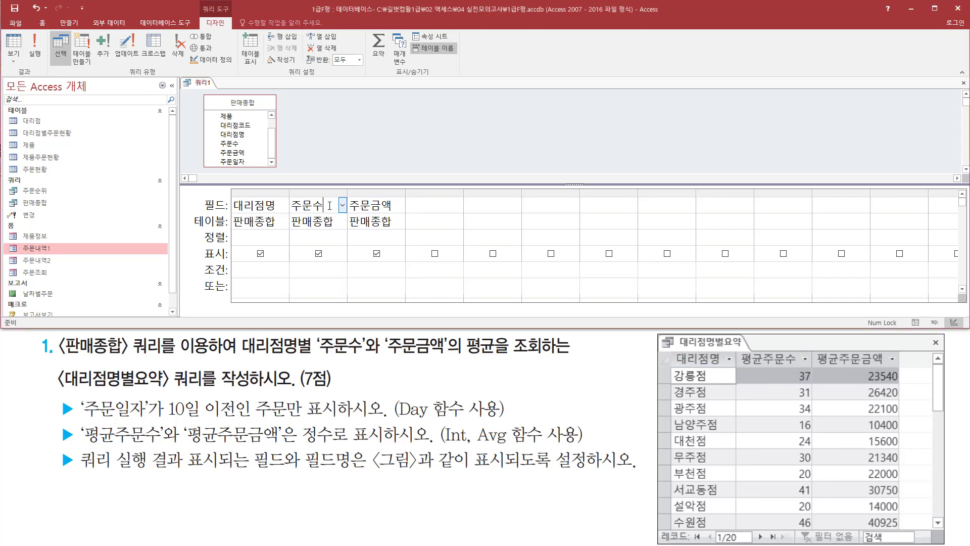
text(평균줌)
text(문수)
text(:주)
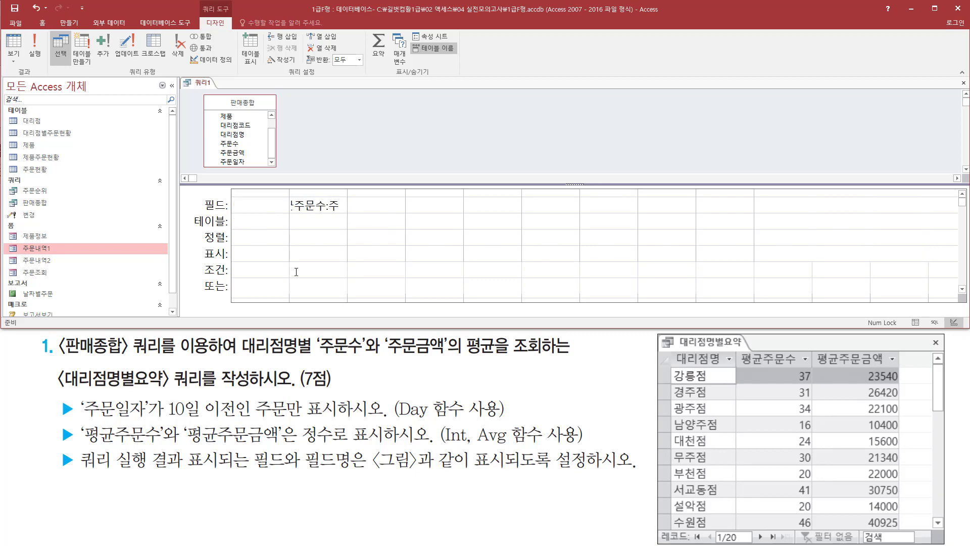
drag(75, 443, 431, 448)
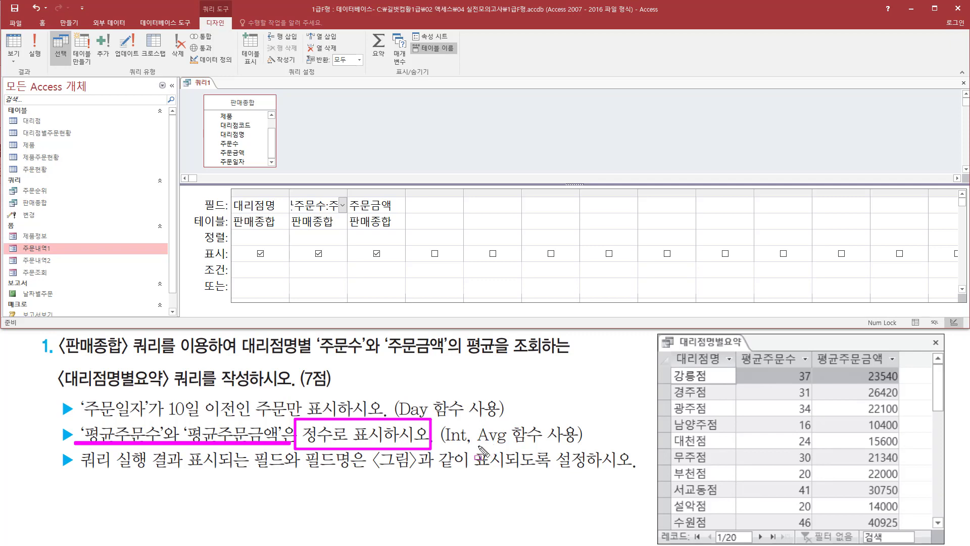
drag(478, 446, 542, 446)
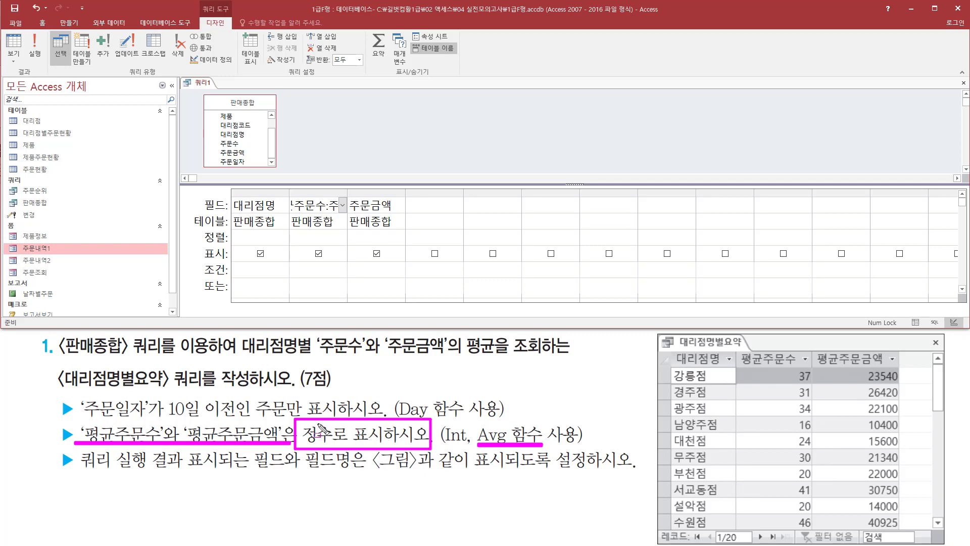
drag(442, 419, 470, 447)
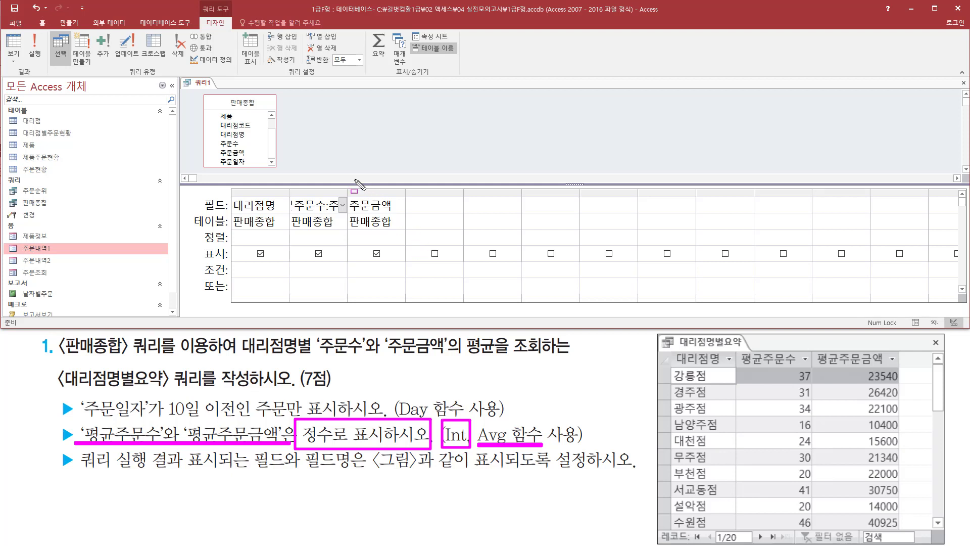
key(Escape)
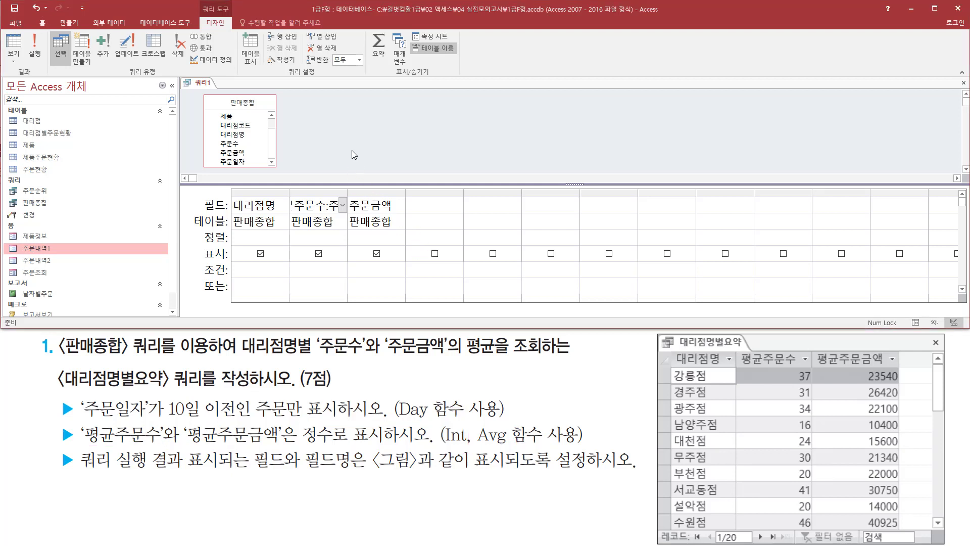
Widen the 평균주문수 column and wrap its field into the expression Int(Avg([주문수])).
drag(349, 192, 485, 192)
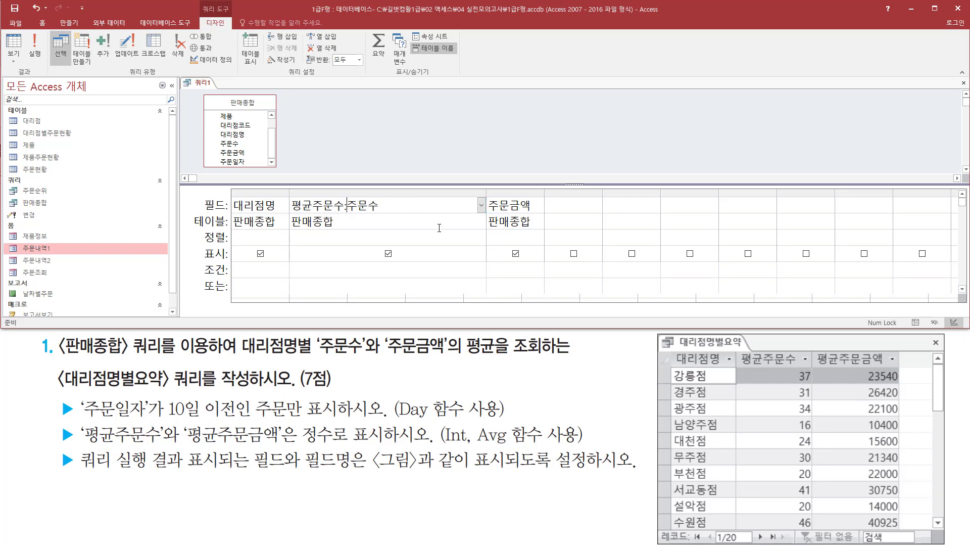
text(ab)
key(BackSpace)
text(vg([)
key(End)
text(])
text())
text(int()
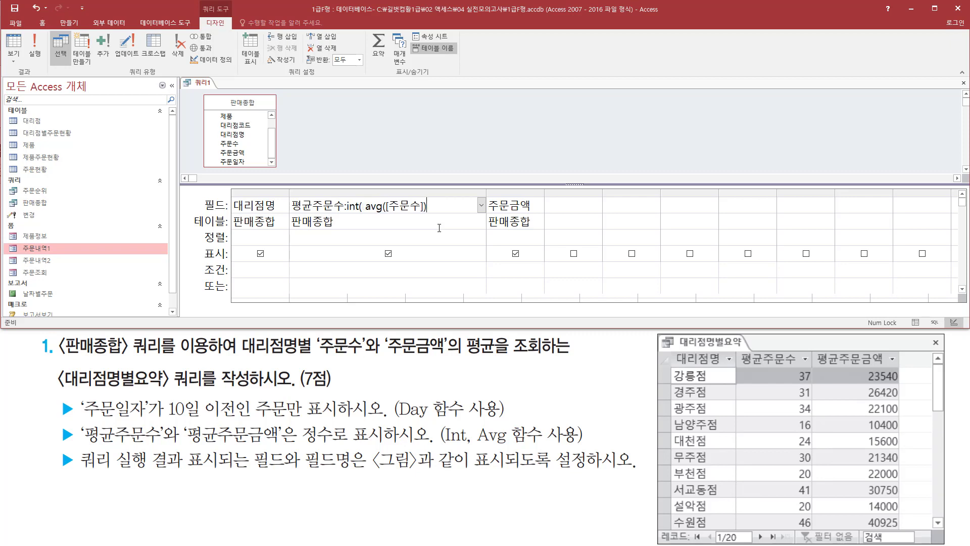
text( ))
key(Tab)
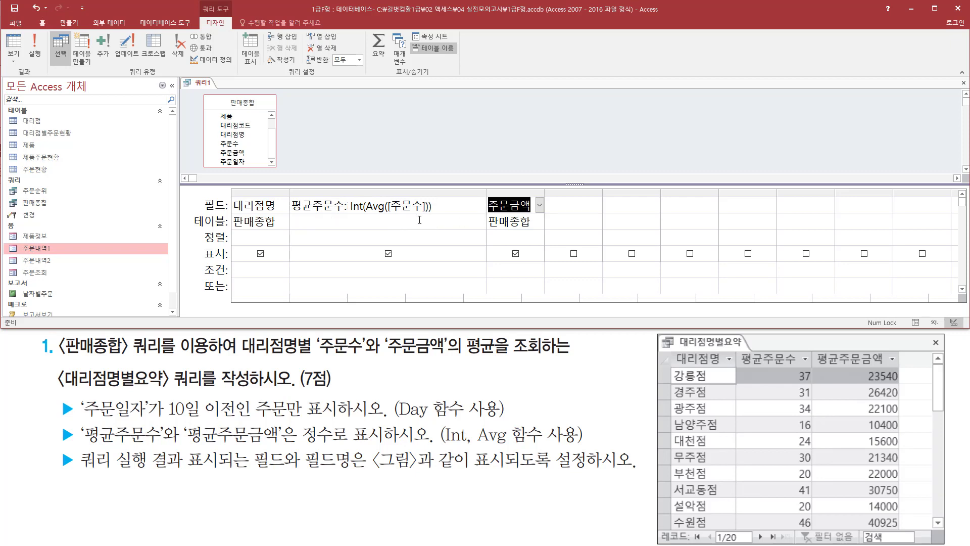
Widen the 주문금액 column in the design grid and give its field the alias 평균주문금액, separated by a colon.
drag(544, 192, 649, 193)
click(578, 208)
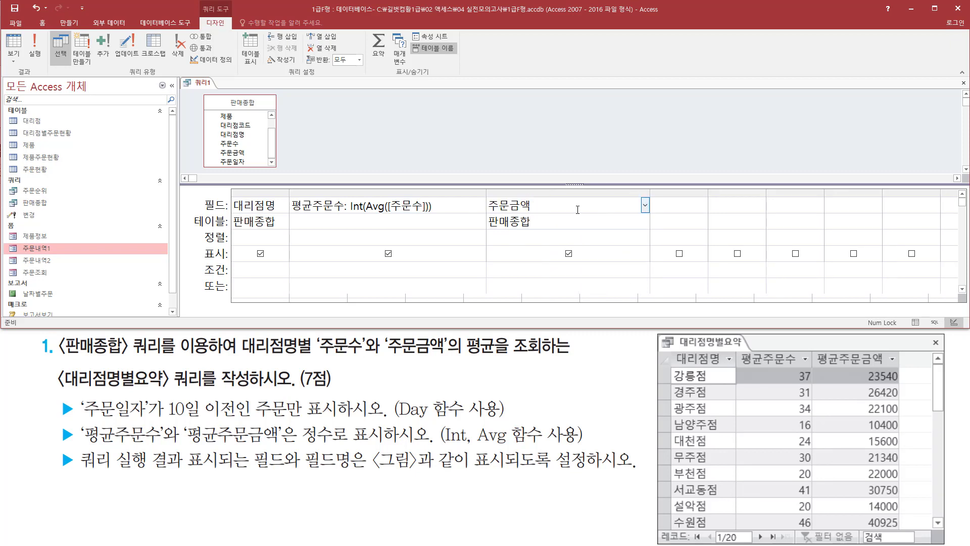
text(vudrb)
key(BackSpace)
key(BackSpace)
key(BackSpace)
key(BackSpace)
key(BackSpace)
text(평균주문금액)
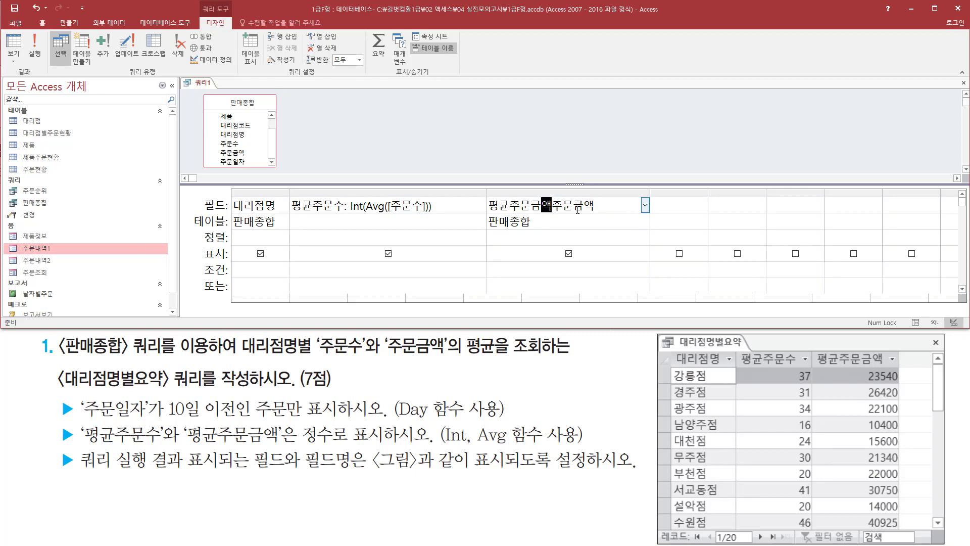
text(:)
Wrap the 평균주문금액 column's field into the expression Int(Avg([주문금액])), widening the column to fit it.
text( a)
text(vg()
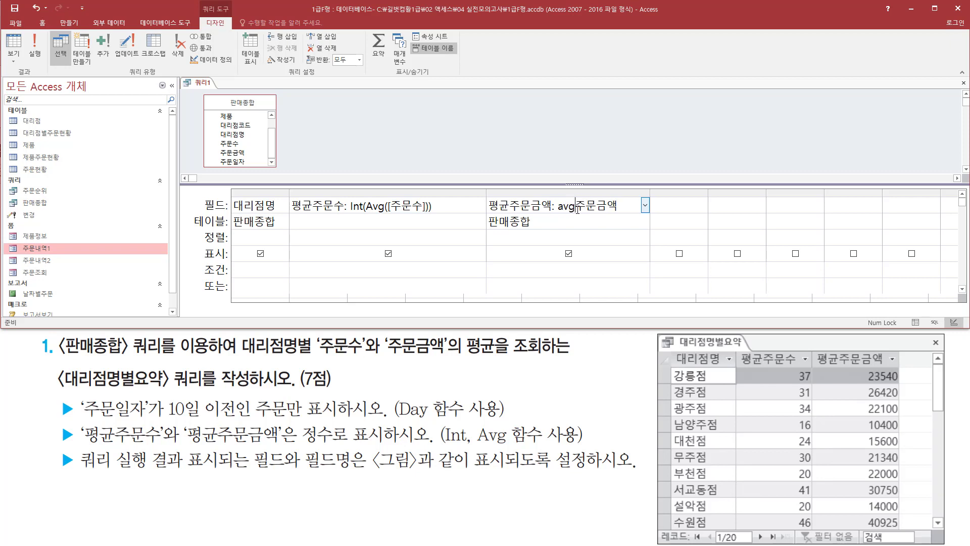
text([주문금액]))
click(558, 206)
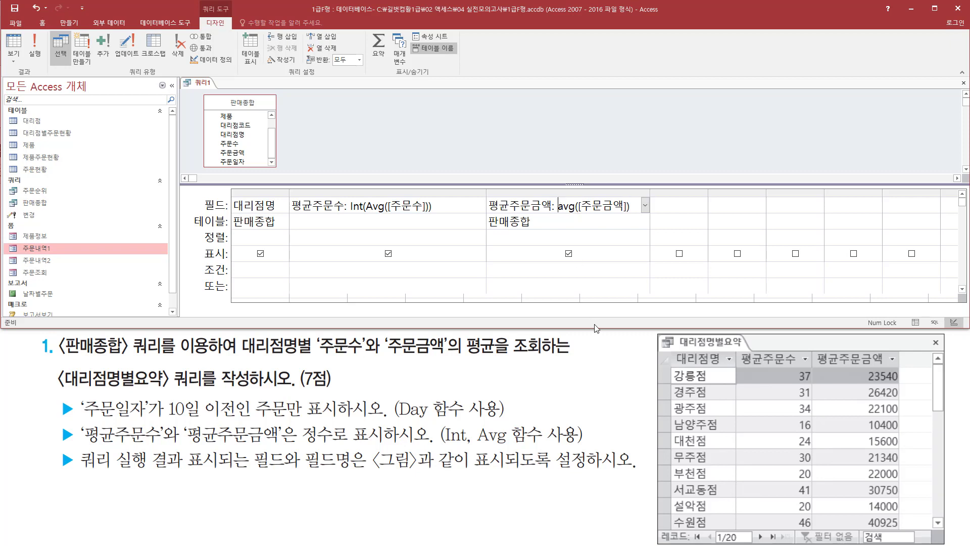
text(int()
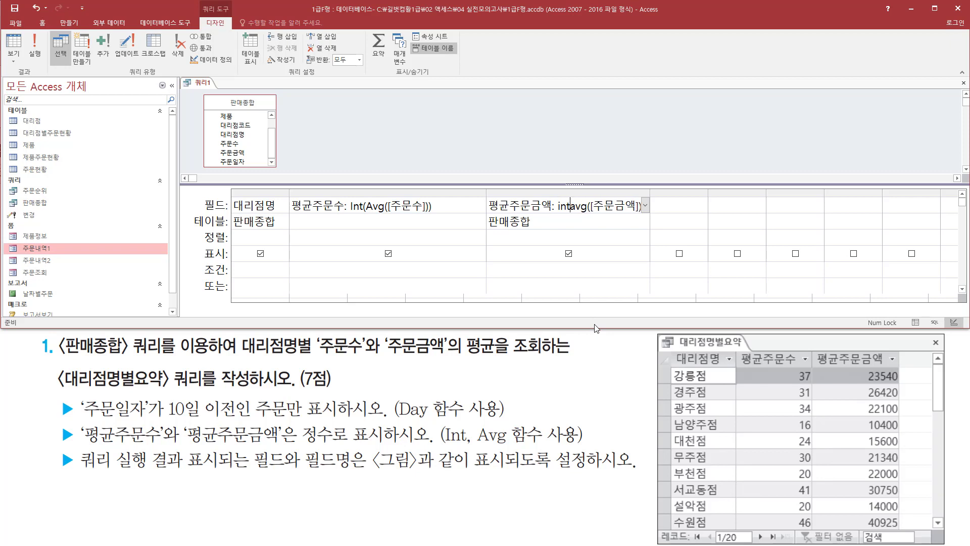
double_click(651, 193)
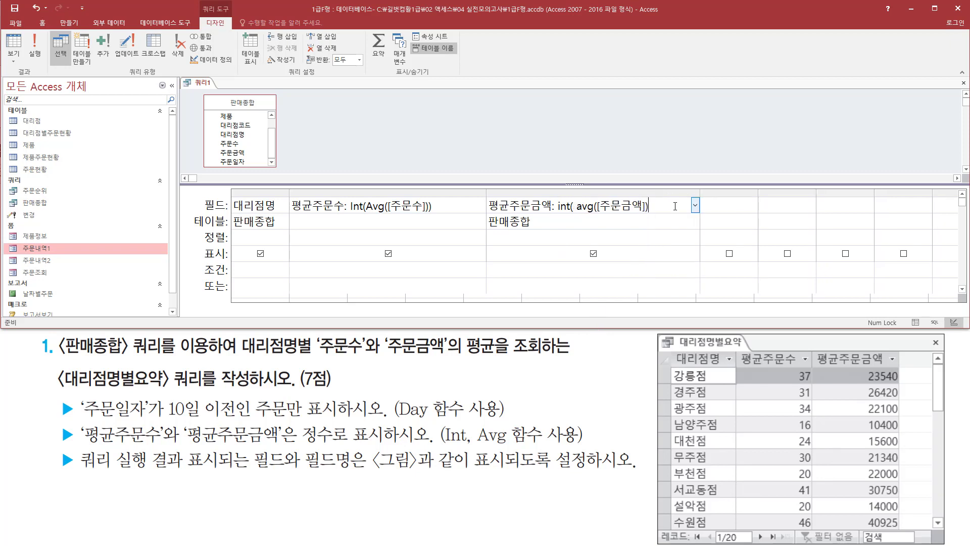
text())
mouse_move(575, 214)
mouse_down()
mouse_move(644, 217)
mouse_move(648, 194)
mouse_up()
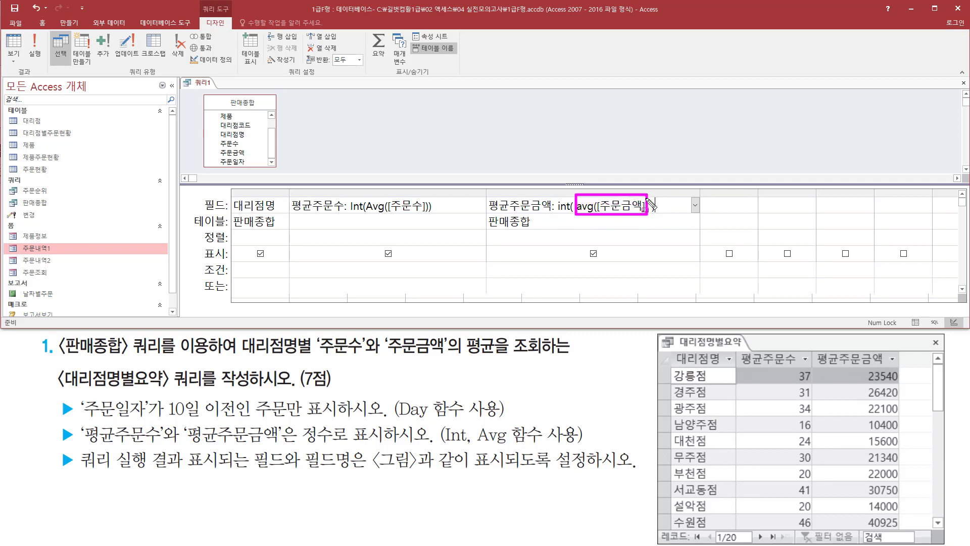
drag(556, 215, 657, 216)
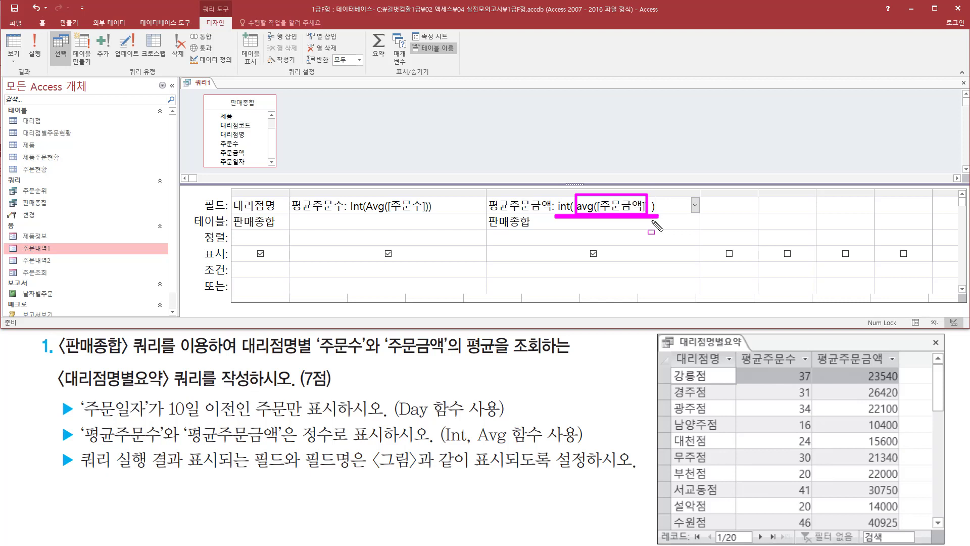
key(Escape)
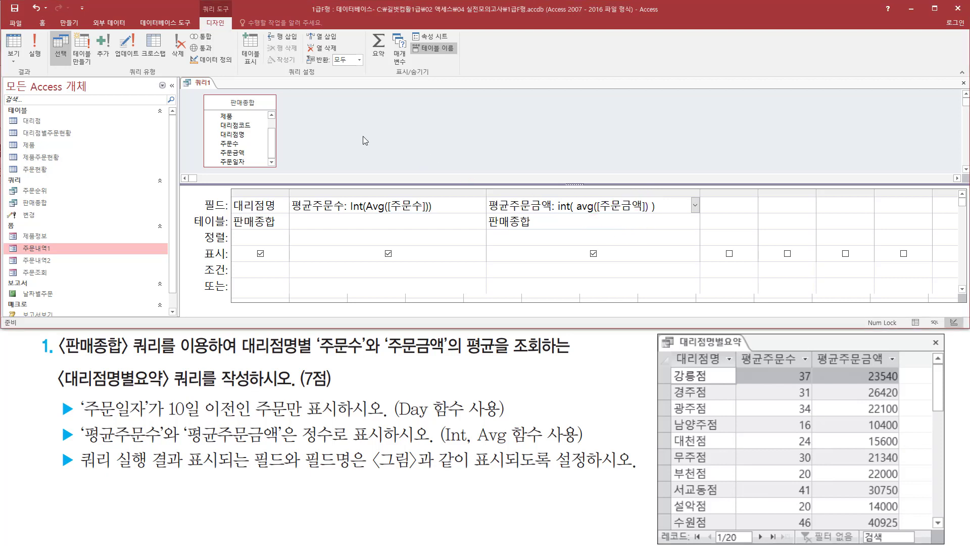
click(363, 136)
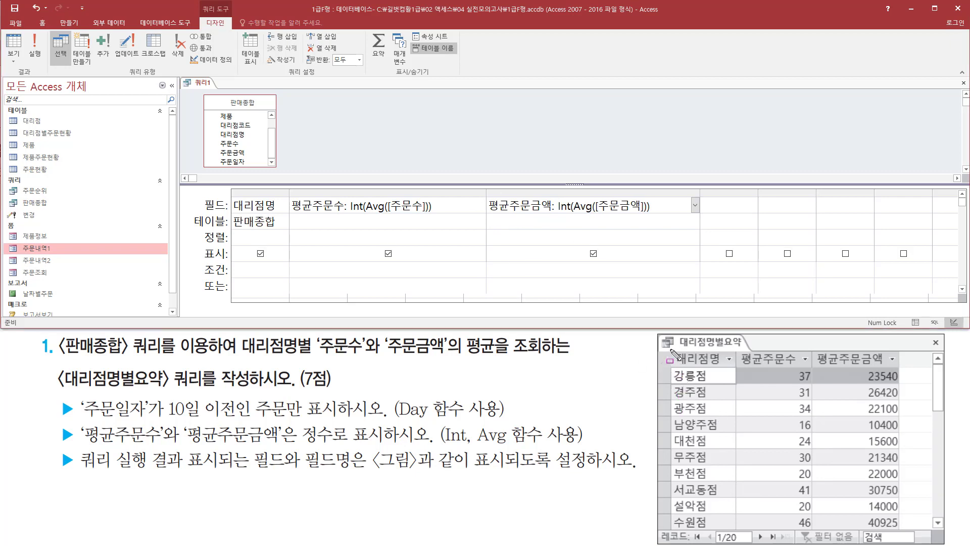
drag(671, 349, 732, 370)
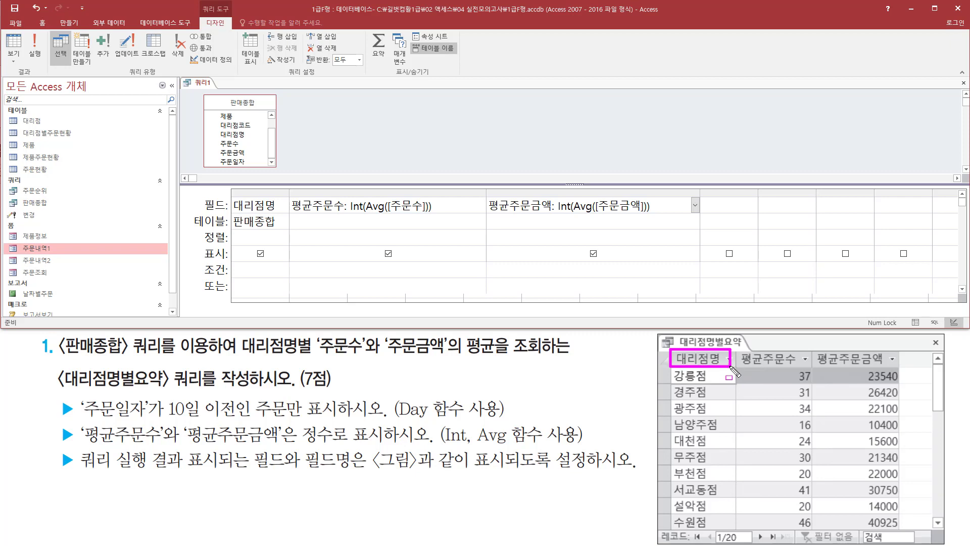
drag(236, 356, 311, 356)
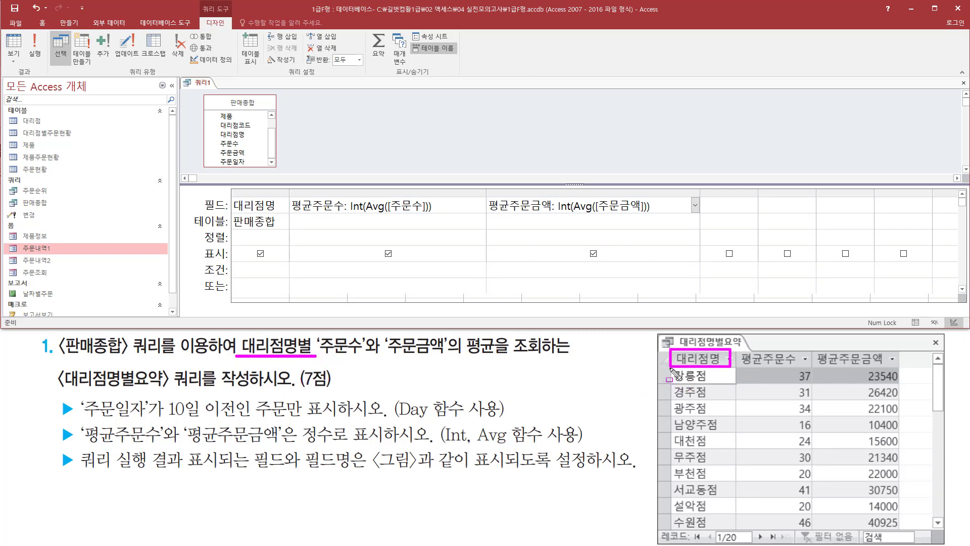
mouse_move(671, 368)
mouse_down()
mouse_move(711, 384)
mouse_move(716, 399)
mouse_up()
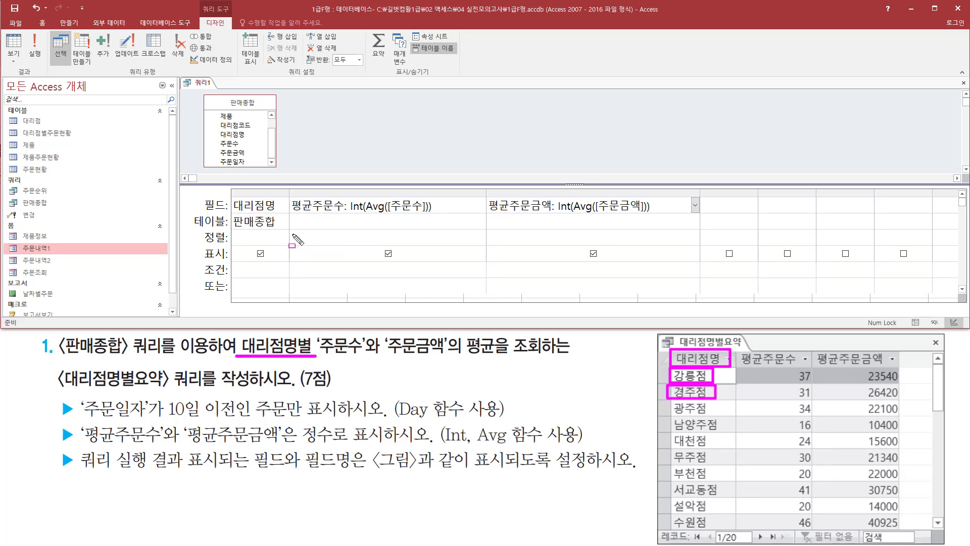
key(Escape)
key(ctrl+2)
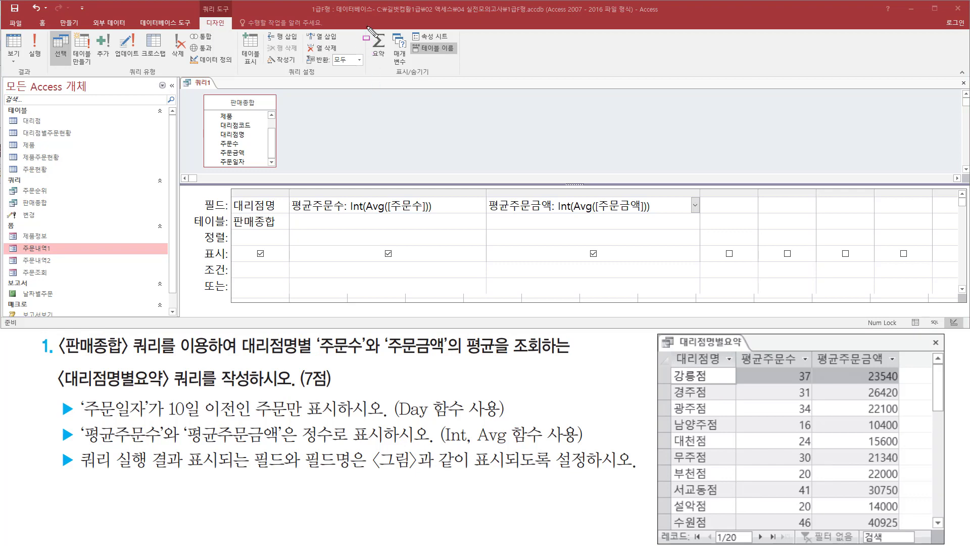
drag(367, 27, 390, 69)
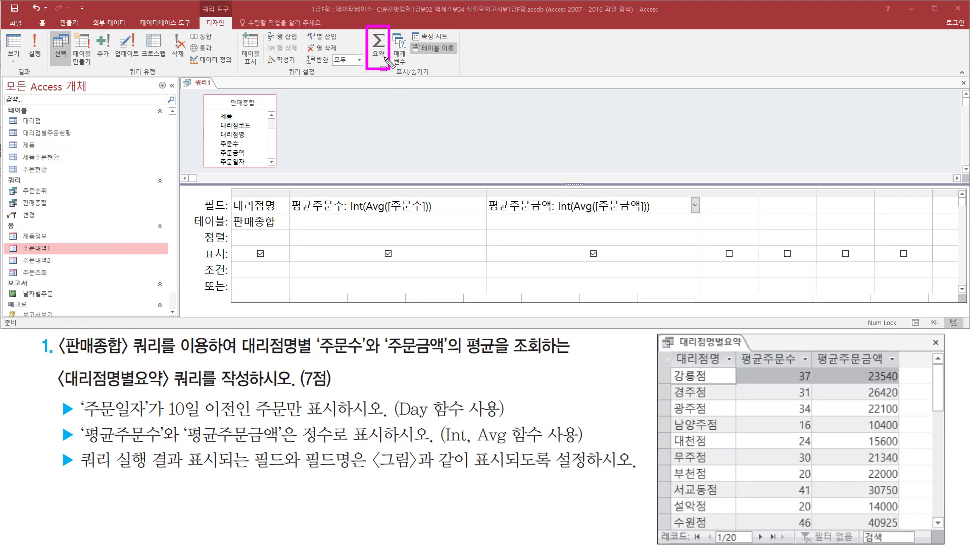
key(Escape)
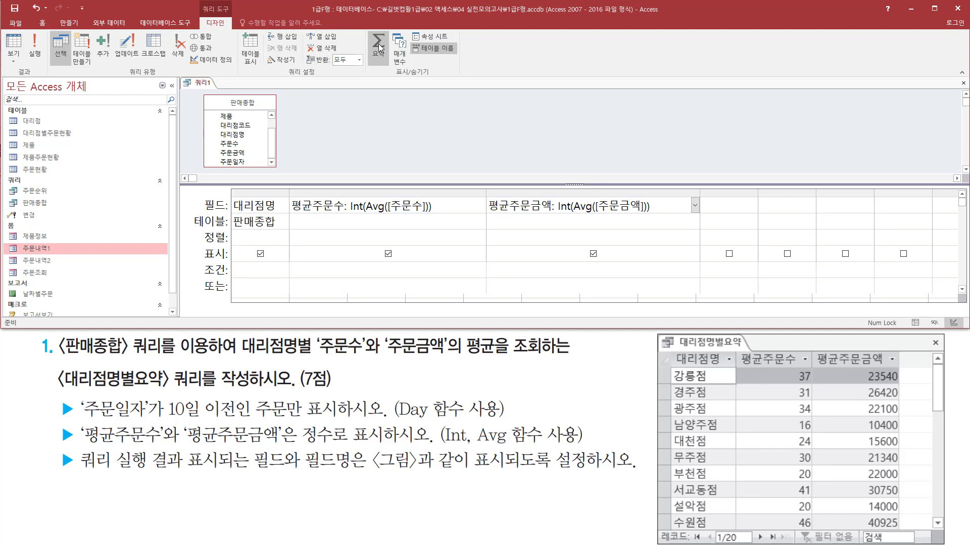
Add the 요약 row to the design grid and set it to 식 for the 평균주문수 and 평균주문금액 columns.
click(379, 49)
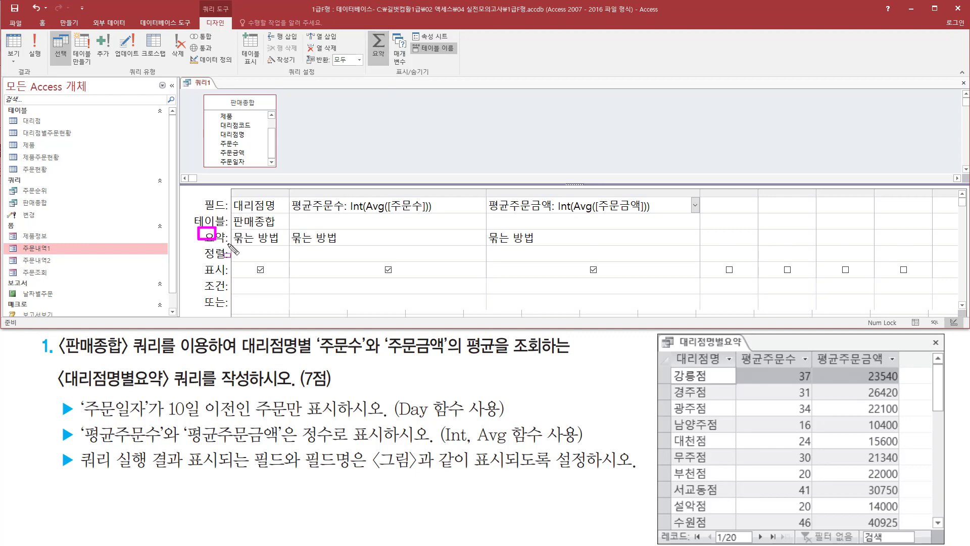
drag(198, 227, 231, 246)
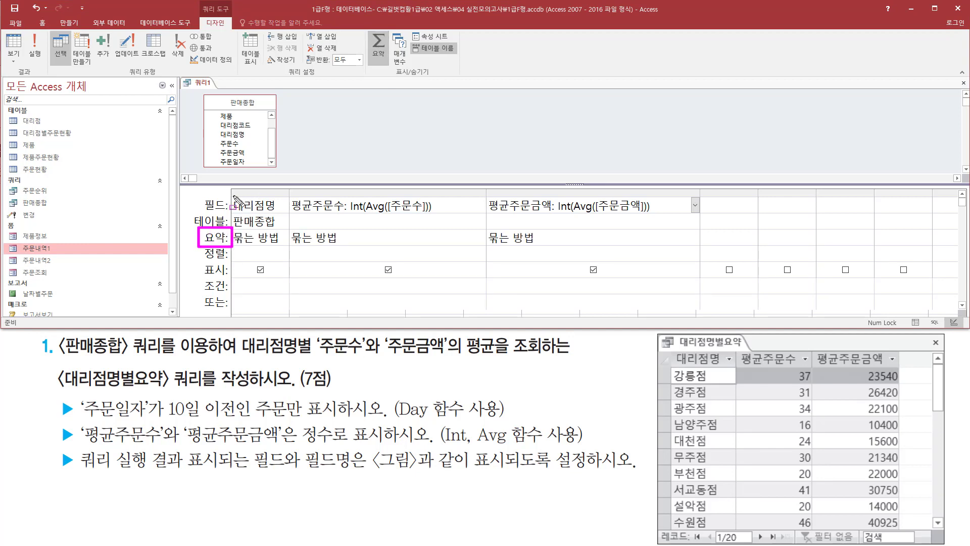
drag(233, 196, 282, 210)
drag(235, 245, 280, 245)
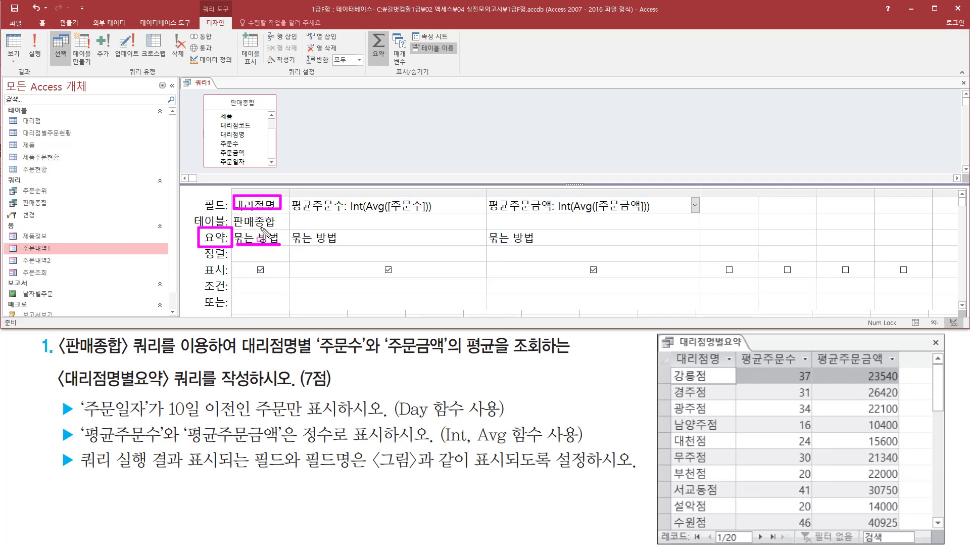
mouse_move(285, 191)
mouse_down()
mouse_move(537, 264)
mouse_move(693, 260)
mouse_move(690, 252)
mouse_up()
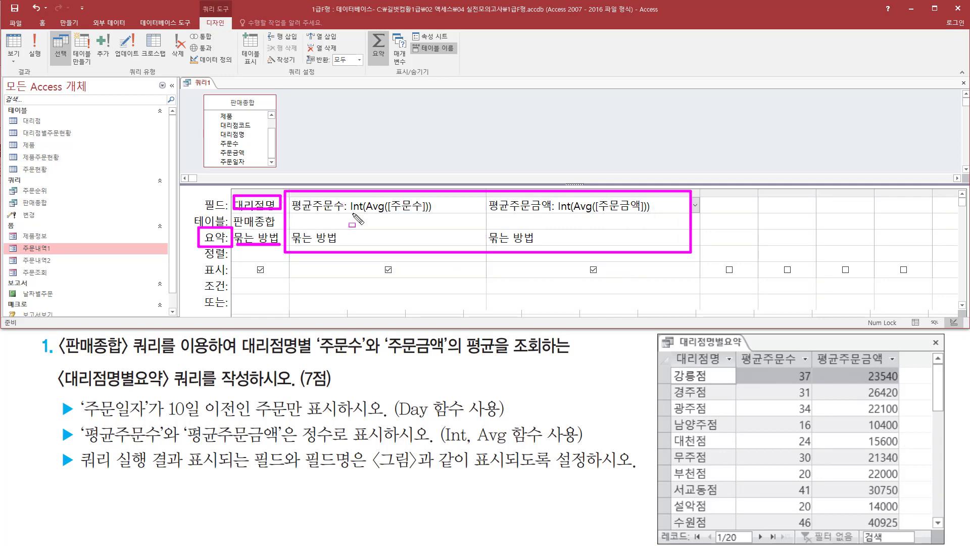
key(Escape)
click(480, 240)
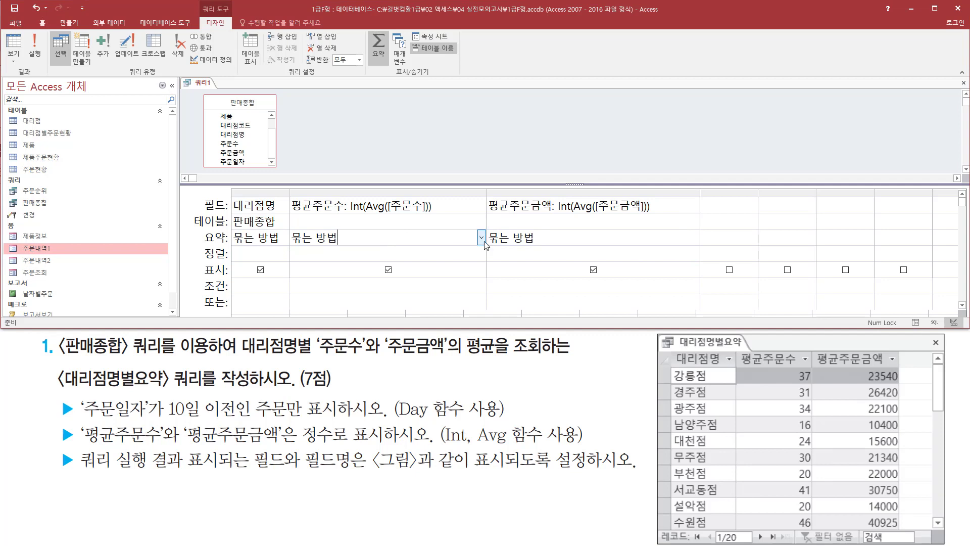
click(482, 237)
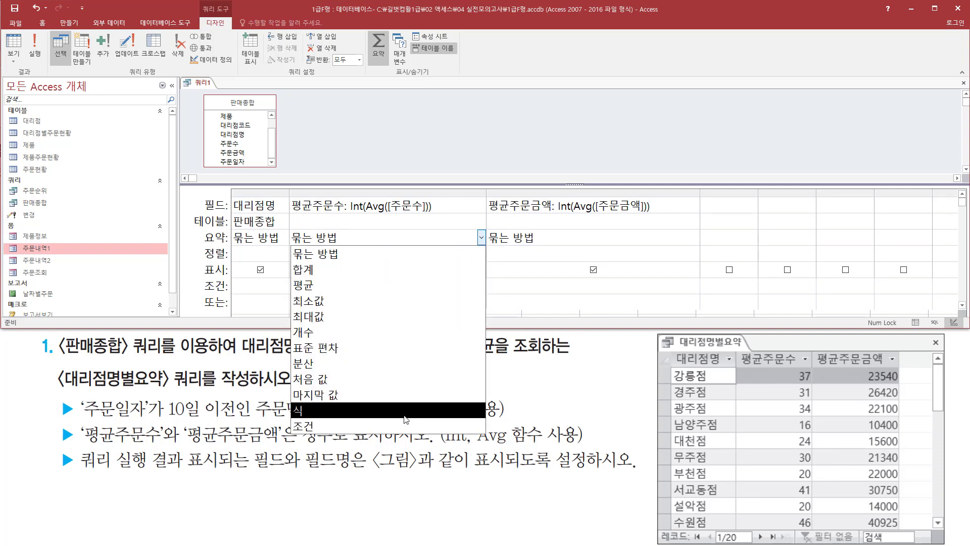
click(406, 419)
click(696, 239)
click(696, 238)
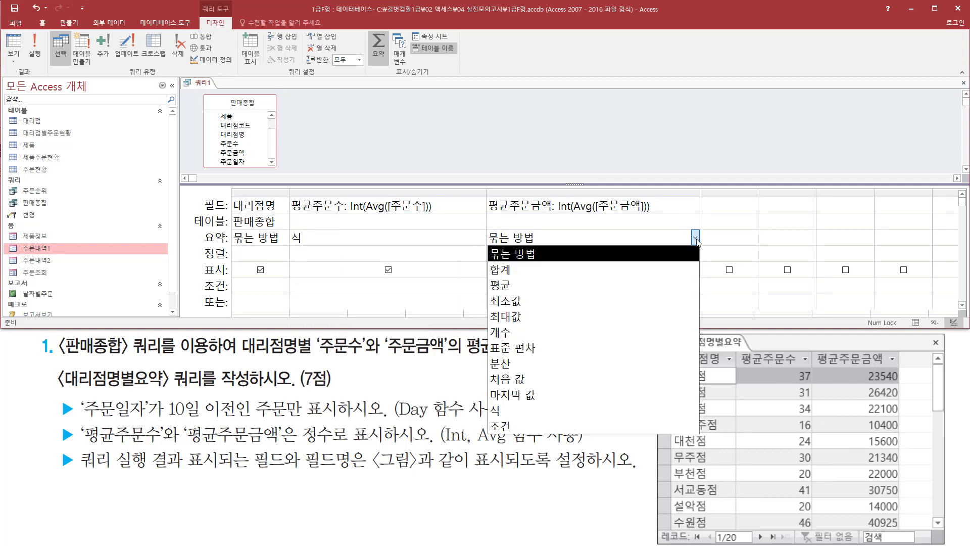
click(578, 410)
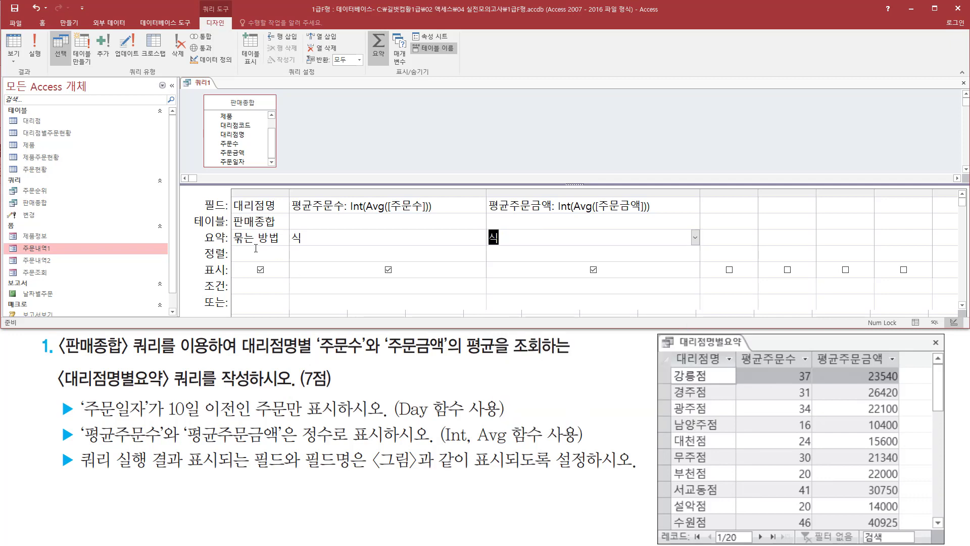
mouse_move(226, 246)
mouse_down()
mouse_move(707, 246)
mouse_move(708, 227)
mouse_up()
key(Escape)
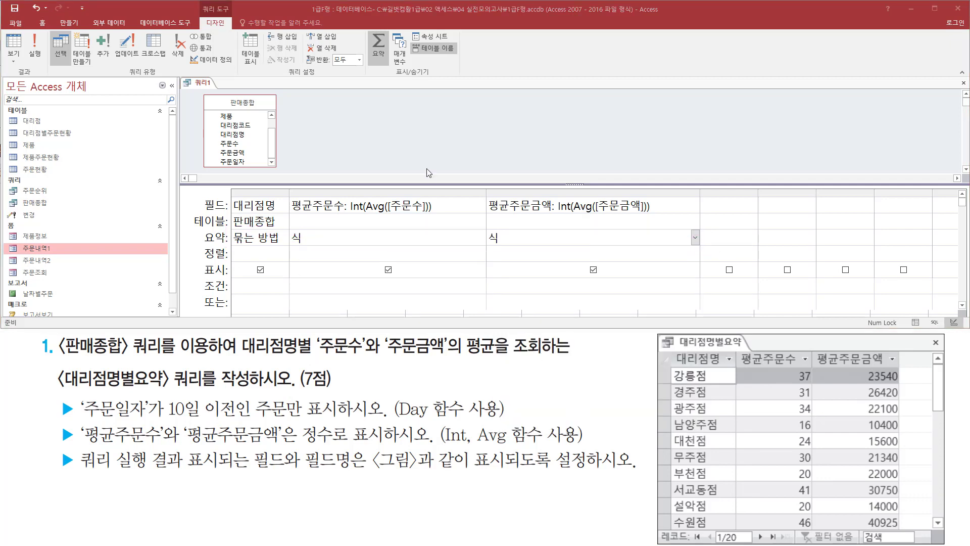
click(390, 146)
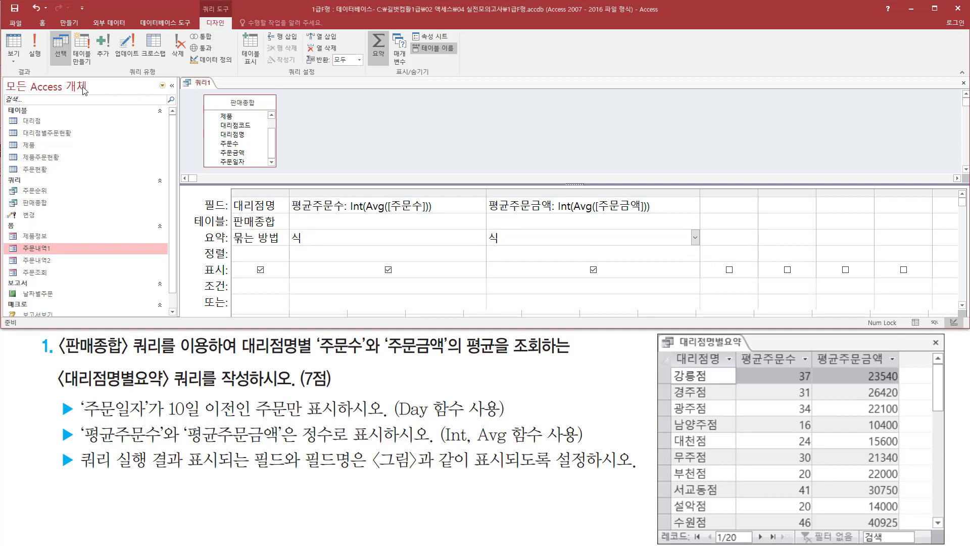
drag(24, 30, 47, 66)
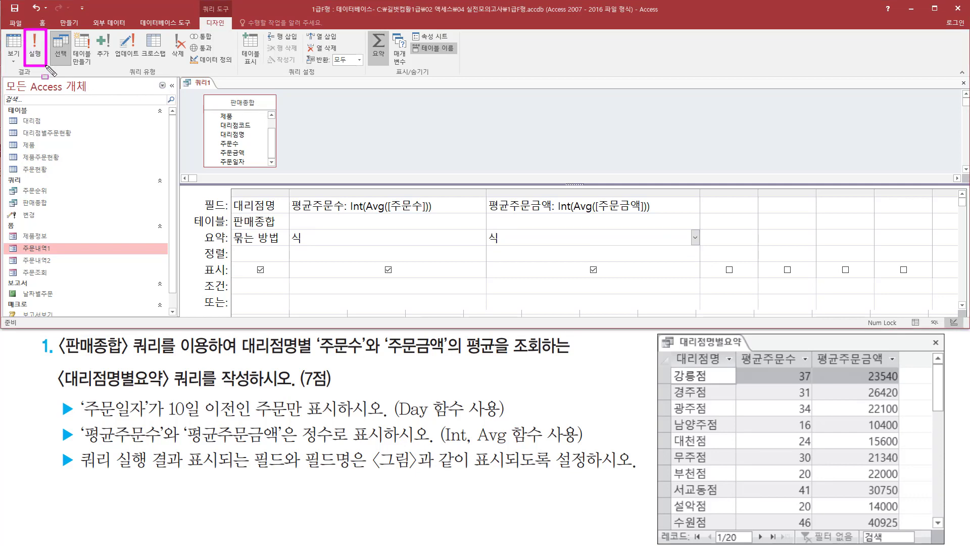
key(Escape)
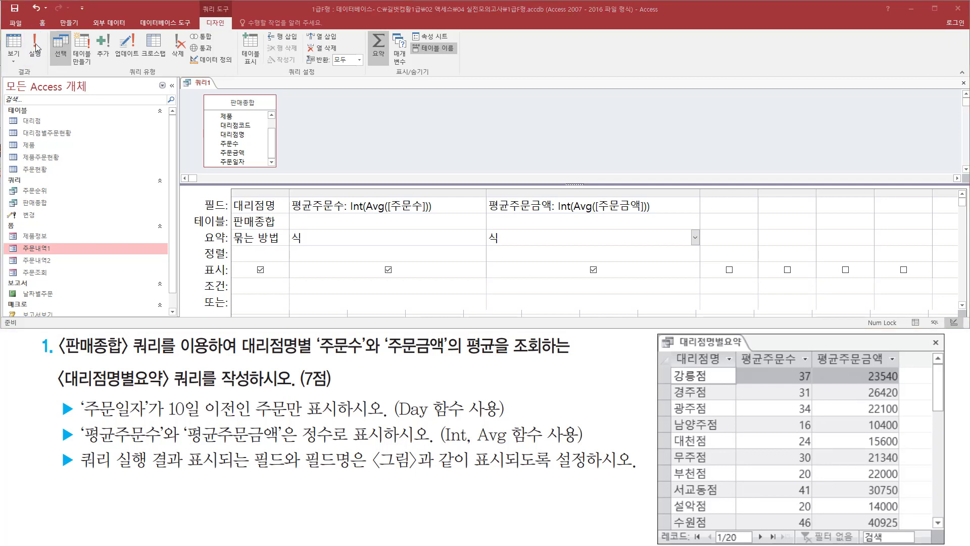
Run the query and fit the widths of the 평균주문수 and 평균주문금액 columns to their full headings.
click(35, 49)
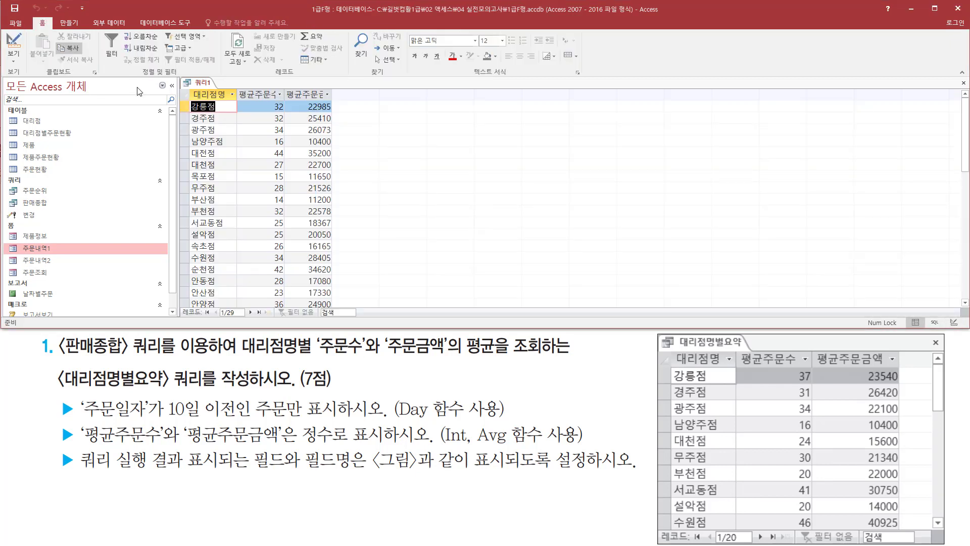
key(ctrl+2)
mouse_move(188, 99)
mouse_down()
mouse_move(225, 111)
mouse_move(337, 112)
mouse_up()
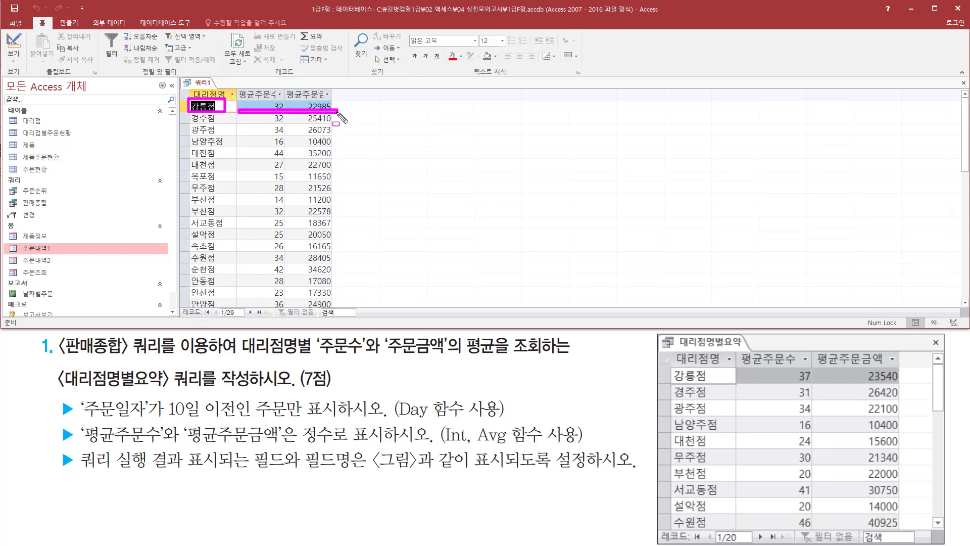
drag(239, 85, 257, 103)
key(Escape)
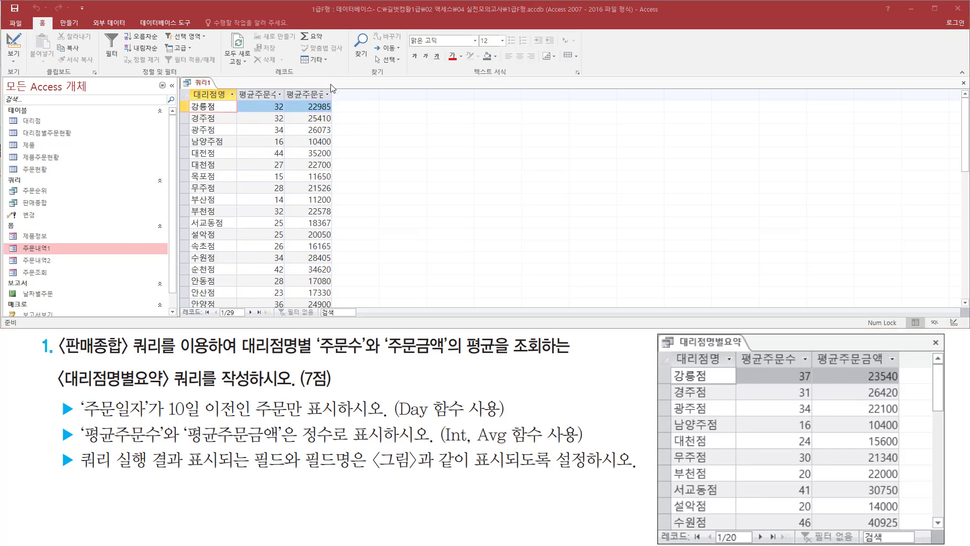
key(ctrl+2)
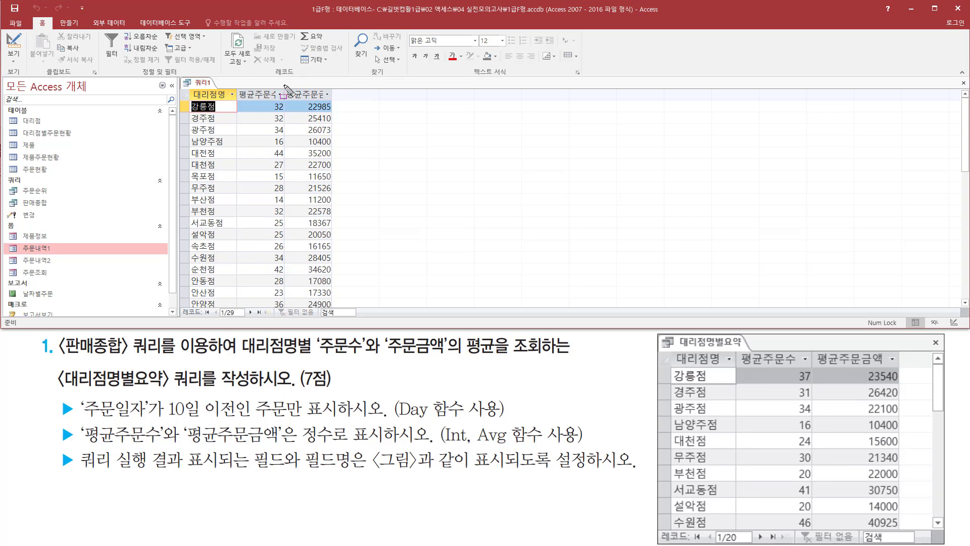
mouse_move(284, 85)
mouse_down()
mouse_move(284, 101)
mouse_move(332, 98)
mouse_up()
key(Escape)
double_click(285, 95)
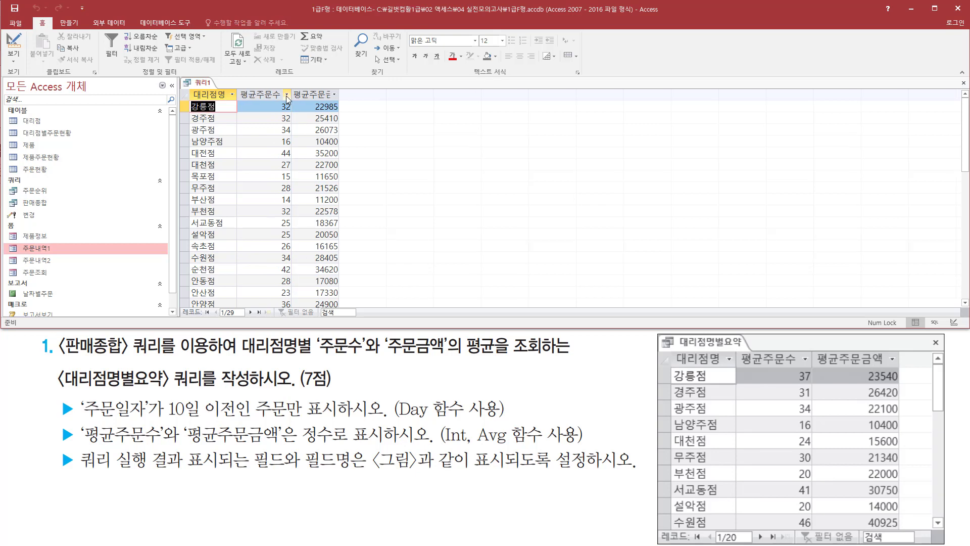
double_click(340, 95)
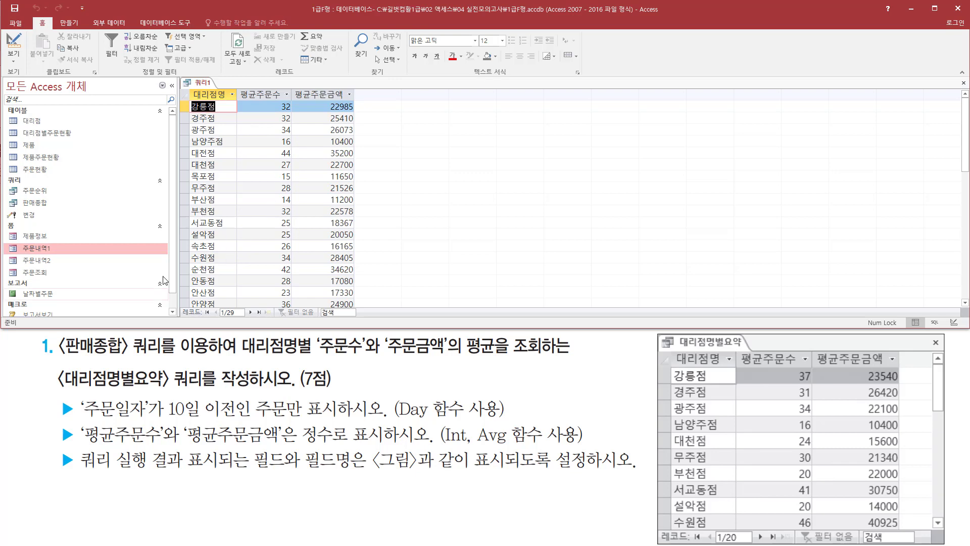
mouse_move(179, 303)
mouse_down()
mouse_move(180, 320)
mouse_move(270, 321)
mouse_up()
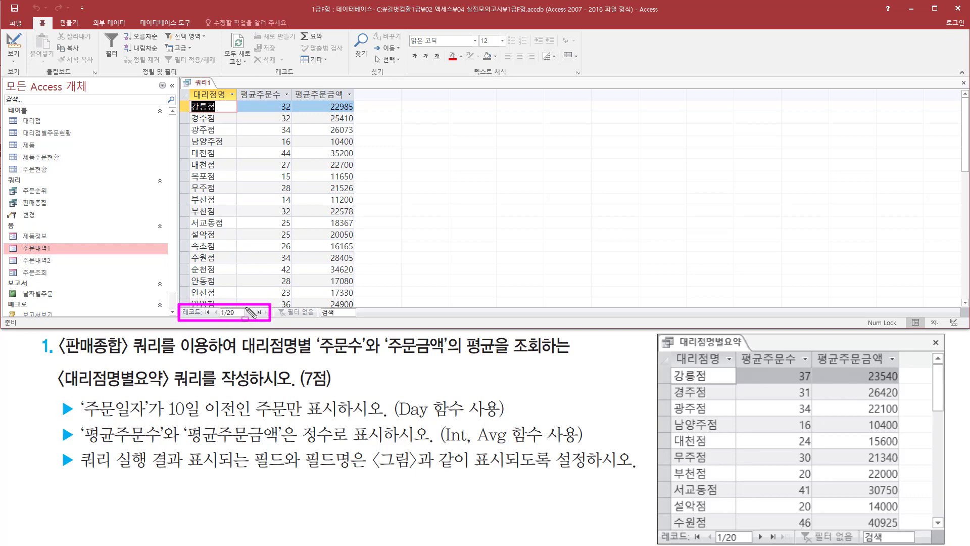
drag(659, 540, 769, 544)
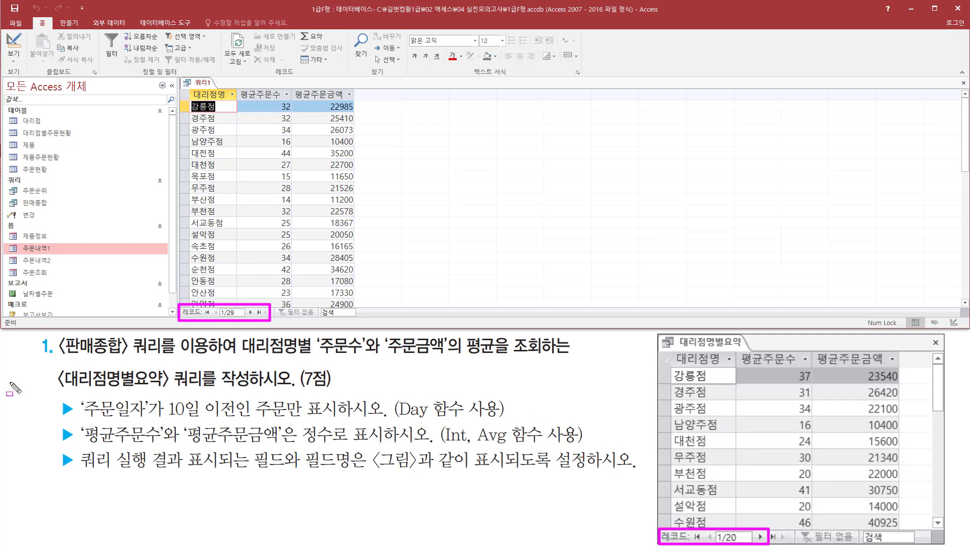
drag(56, 398, 77, 422)
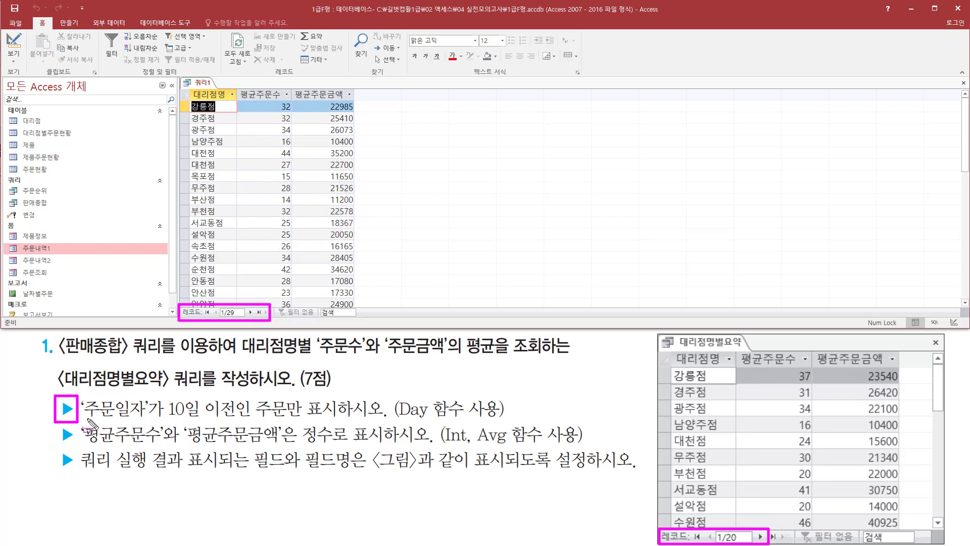
drag(80, 421, 306, 420)
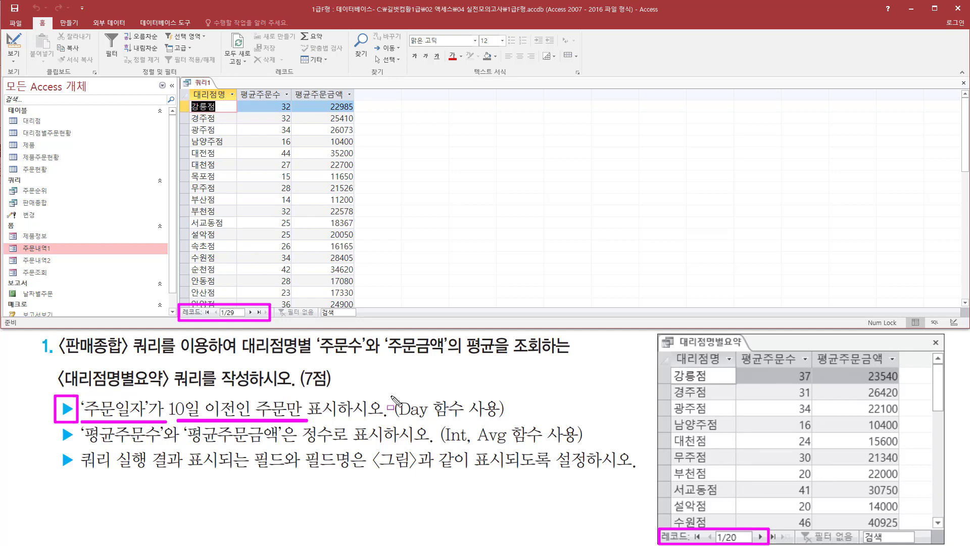
drag(392, 397, 506, 420)
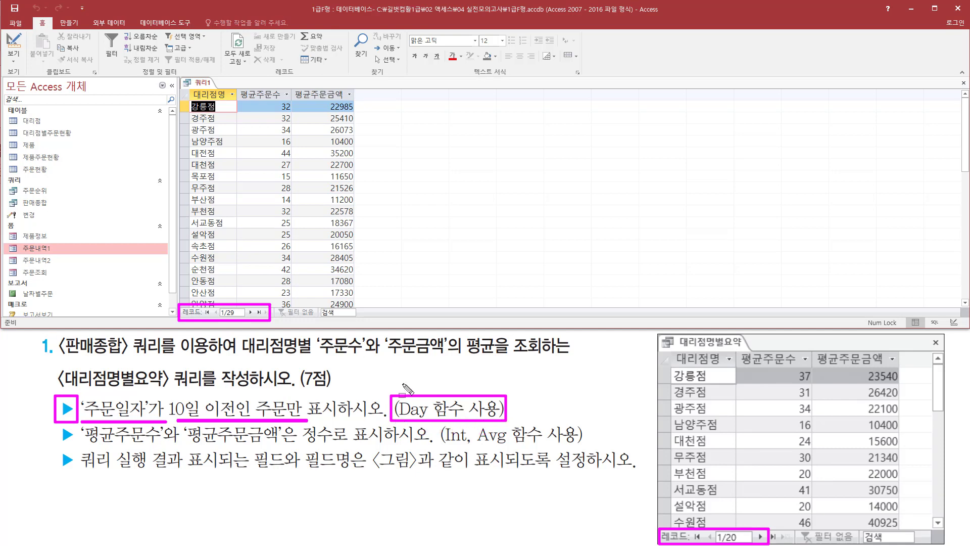
key(Escape)
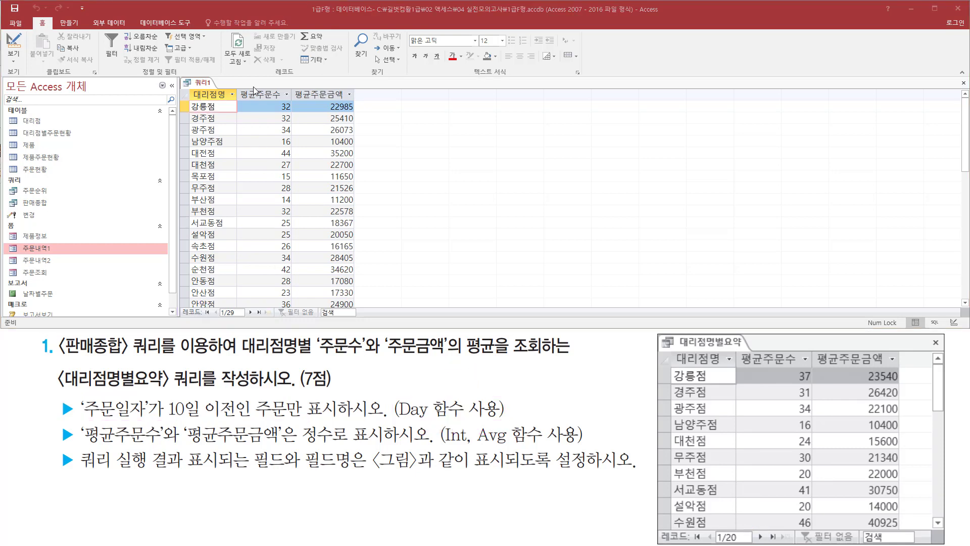
Return the query to design view and add the 주문일자 field from 판매종합 to the next empty grid column.
click(230, 81)
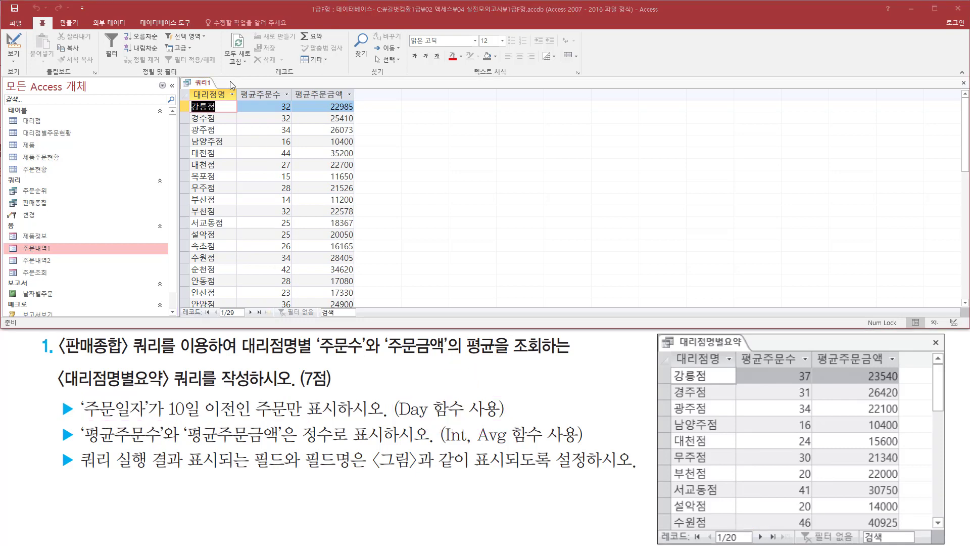
right_click(195, 84)
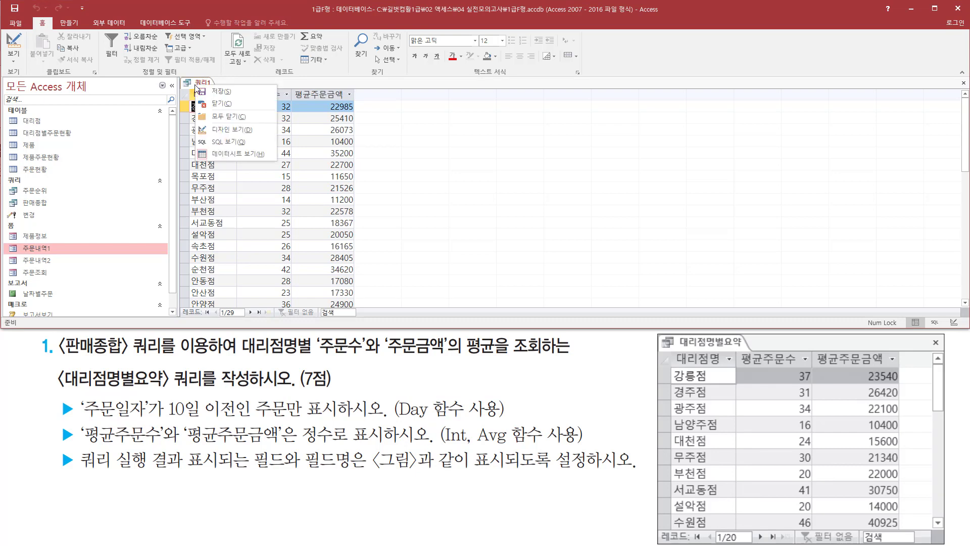
click(220, 130)
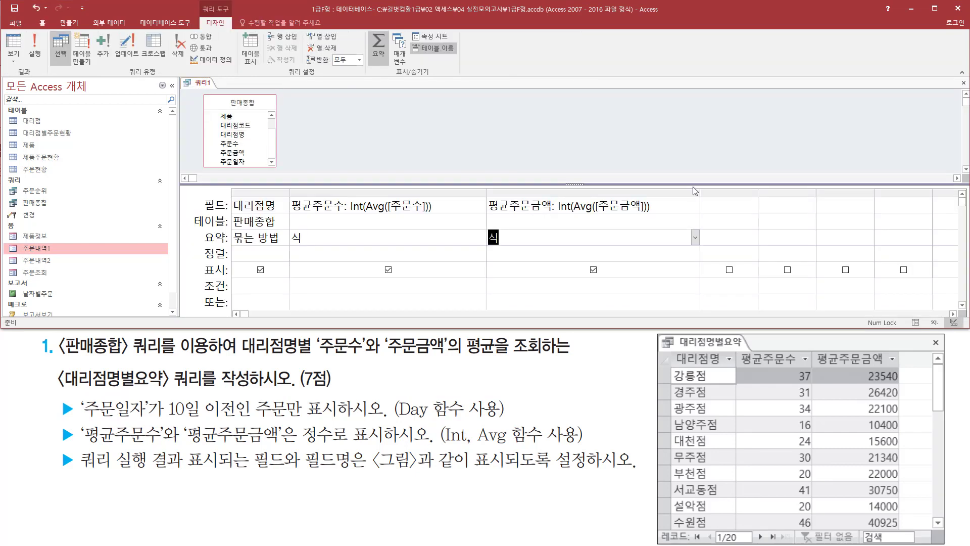
drag(758, 191, 800, 192)
click(726, 209)
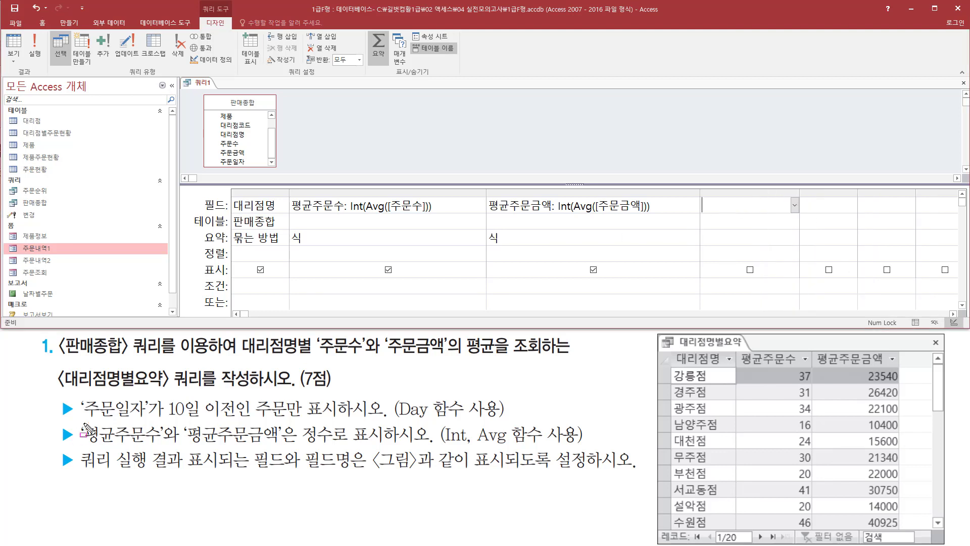
mouse_move(82, 420)
mouse_down()
mouse_move(149, 420)
mouse_move(149, 397)
mouse_up()
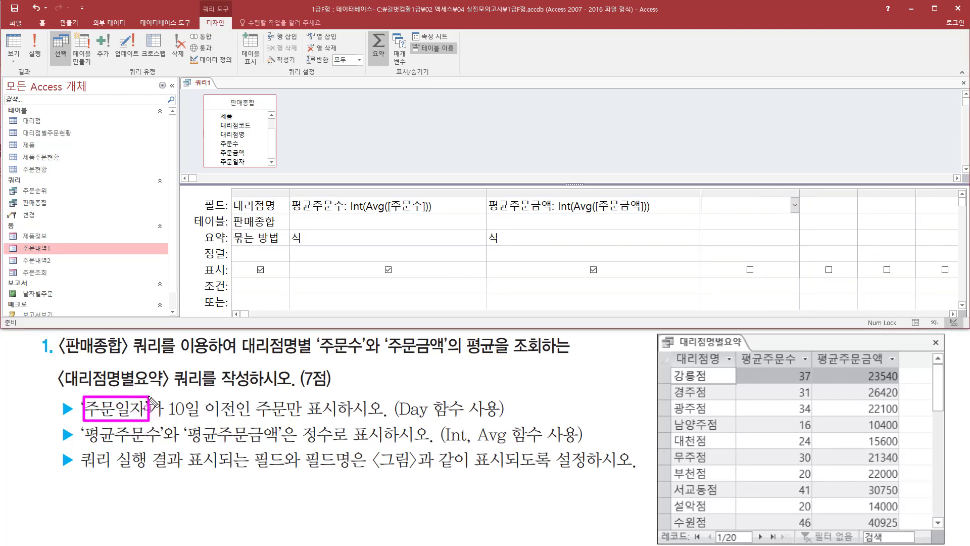
key(Escape)
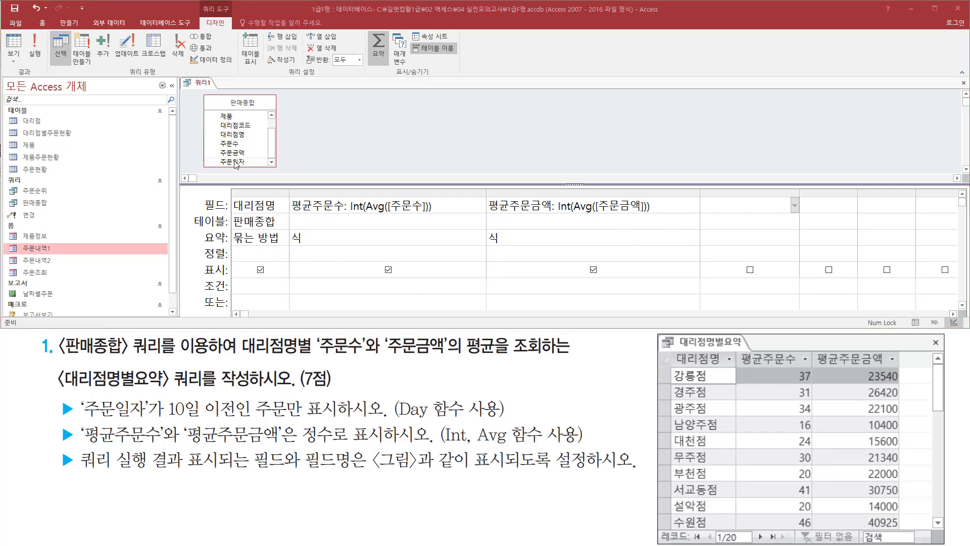
drag(208, 154, 258, 169)
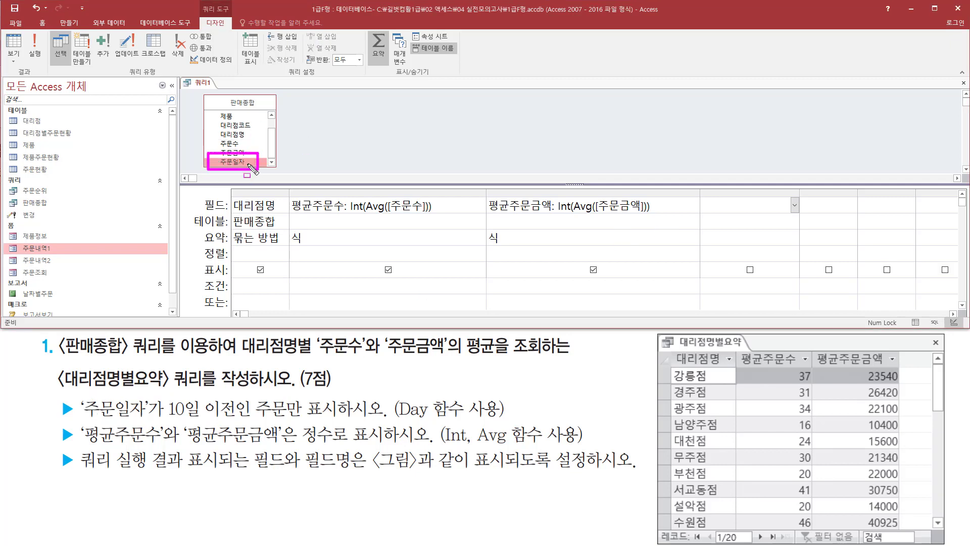
key(Escape)
double_click(239, 159)
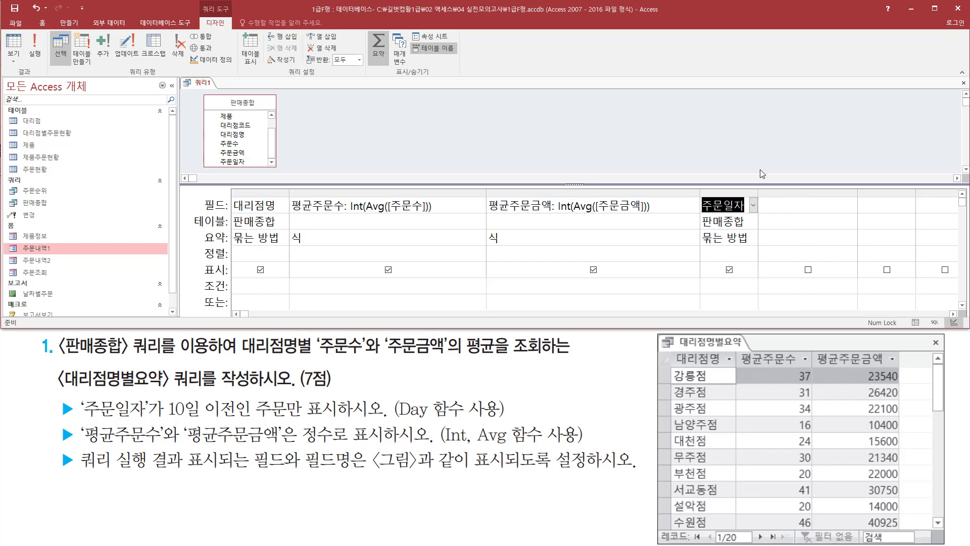
Widen the 주문일자 column and wrap its field in the expression Day([주문일자]).
drag(696, 186, 762, 261)
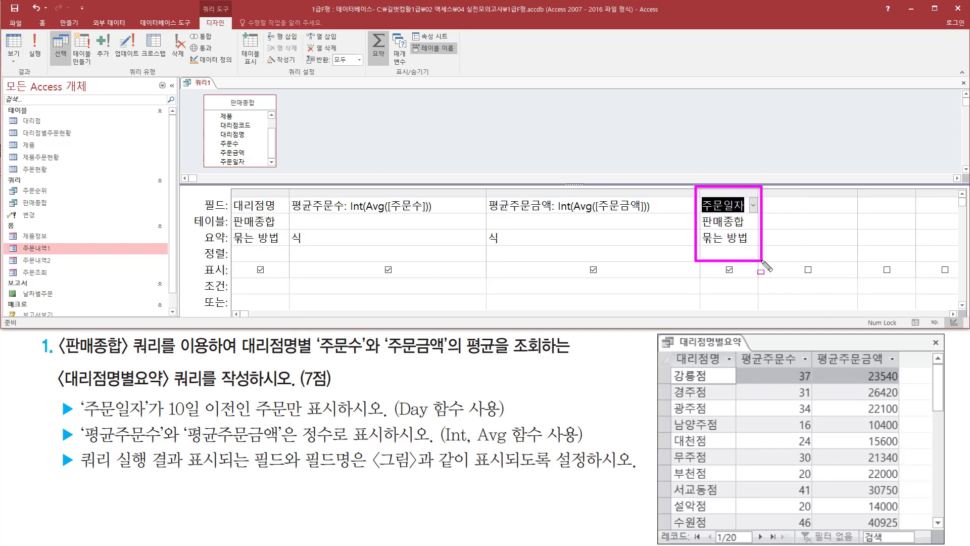
key(Escape)
click(755, 193)
drag(758, 192, 837, 192)
click(766, 205)
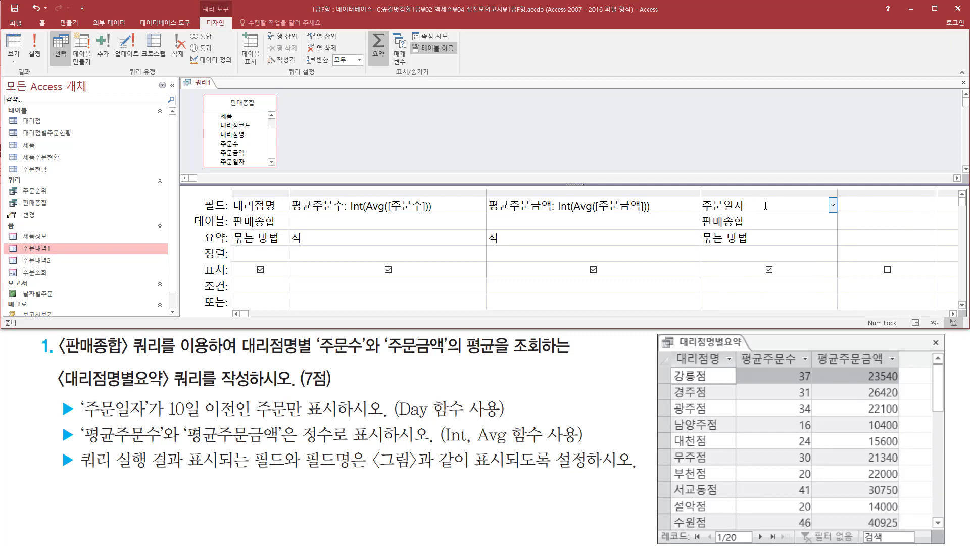
key(Home)
text(day([)
key(Tab)
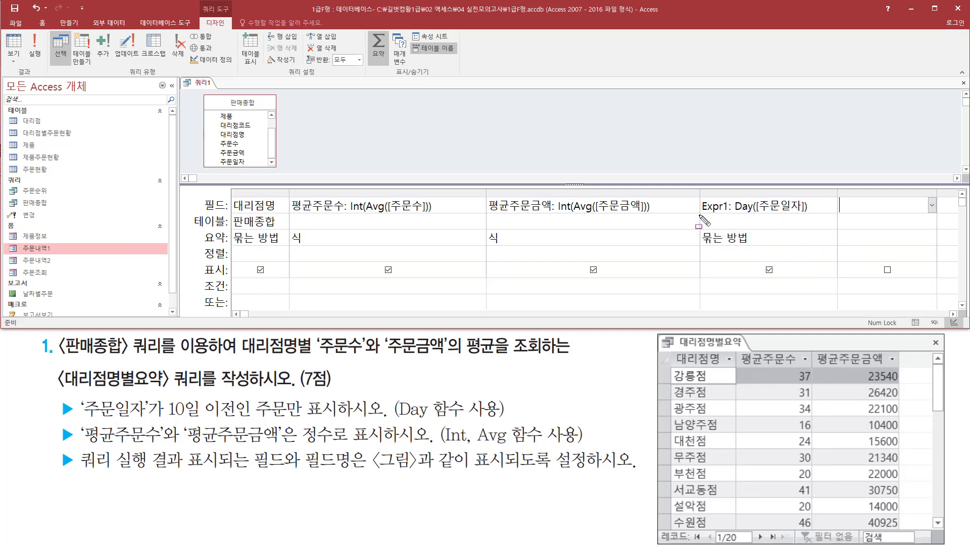
Enter <=10 as the 조건 of the Day([주문일자]) column.
drag(699, 214, 733, 214)
drag(161, 422, 242, 418)
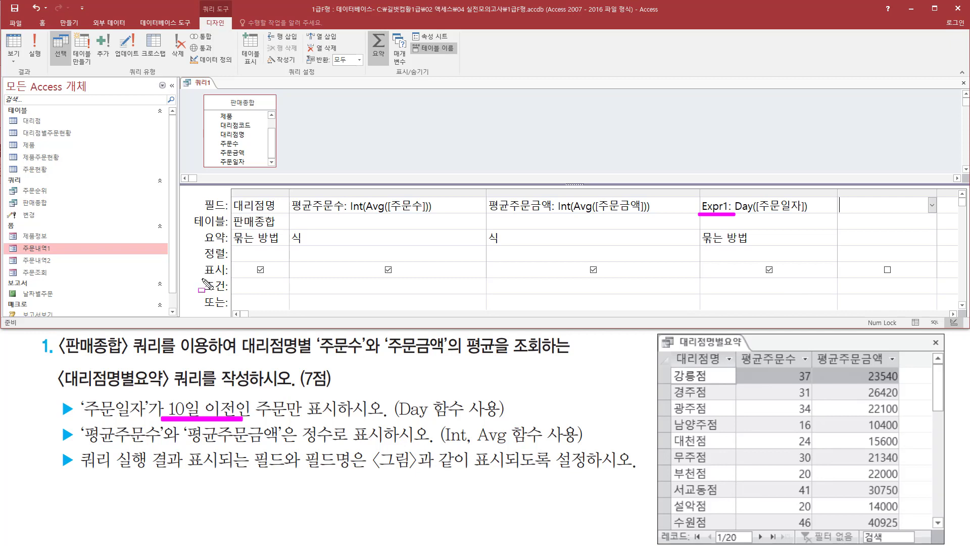
drag(202, 279, 235, 297)
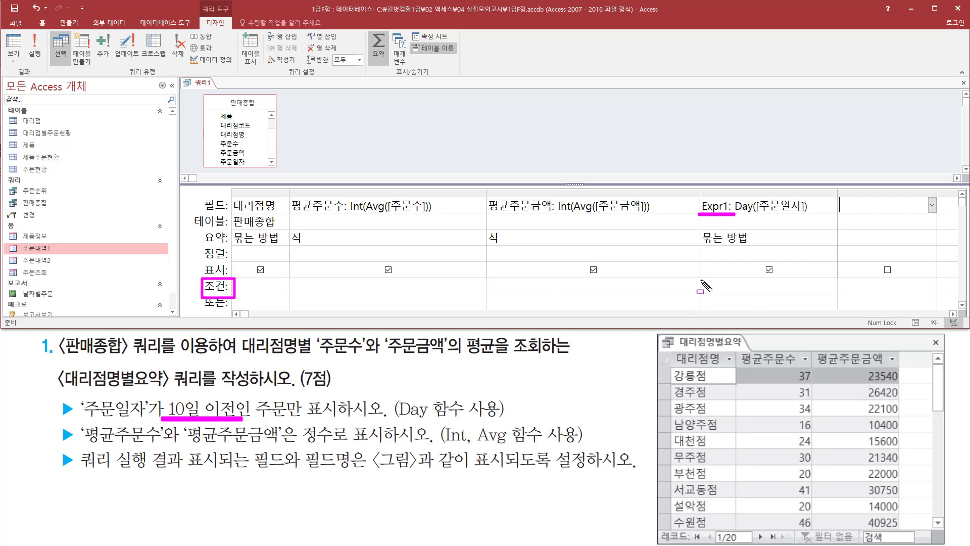
drag(700, 276, 836, 294)
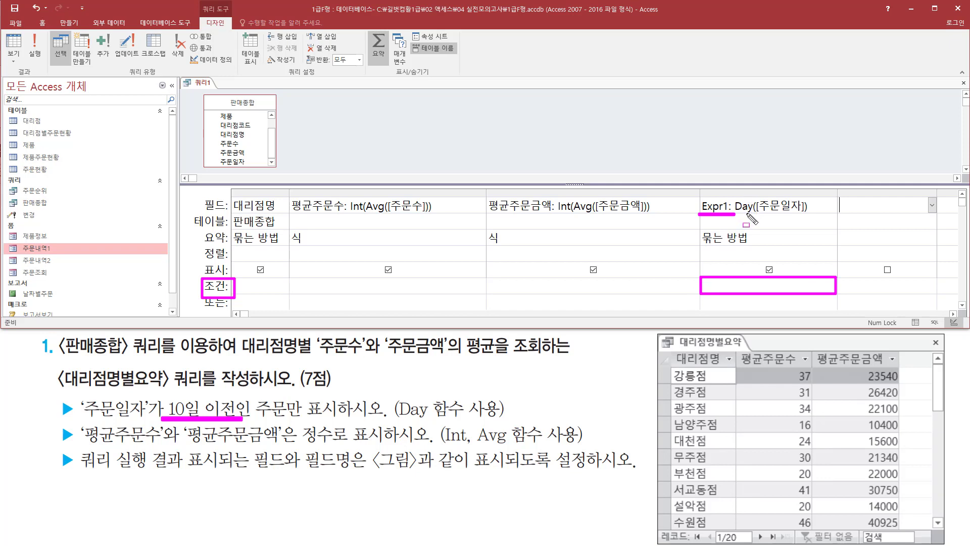
key(Escape)
click(739, 285)
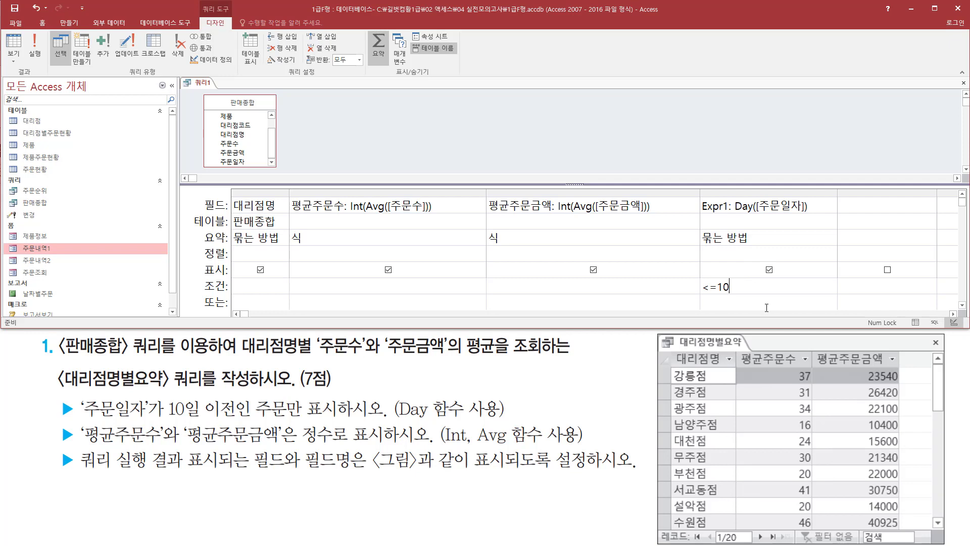
Set the 요약 row of the Day([주문일자]) column to 조건.
mouse_move(697, 193)
mouse_down()
mouse_move(775, 281)
mouse_move(839, 298)
mouse_up()
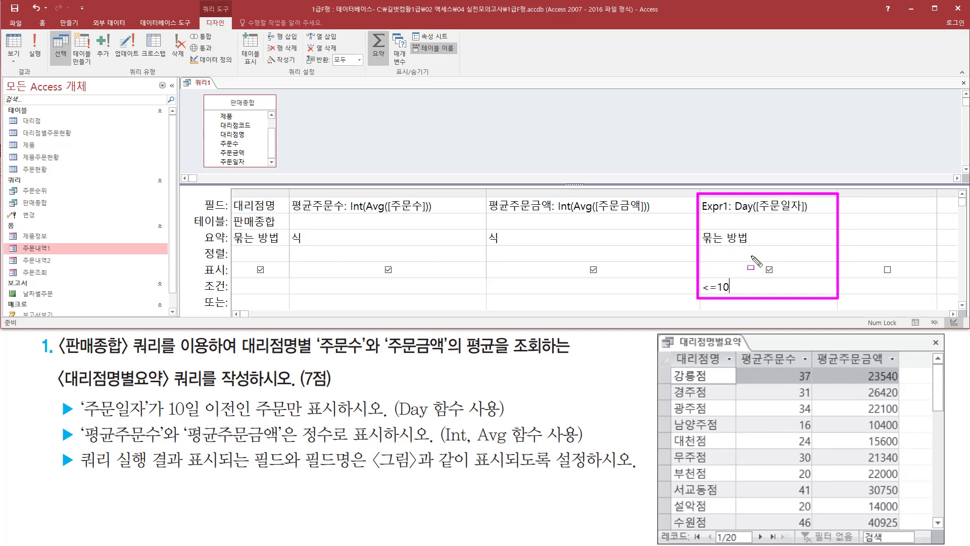
key(e)
mouse_move(699, 189)
mouse_down()
mouse_move(753, 305)
mouse_move(834, 299)
mouse_up()
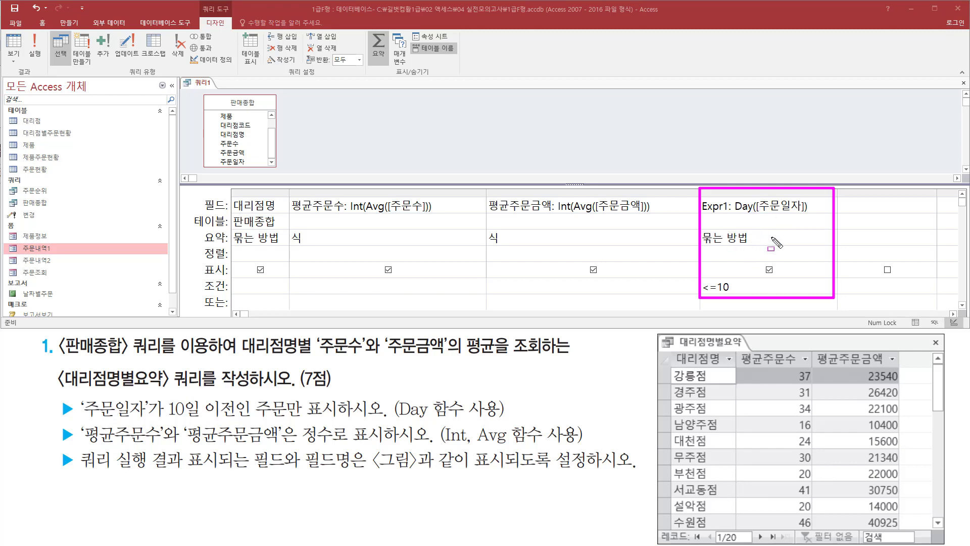
key(Escape)
click(806, 238)
click(832, 237)
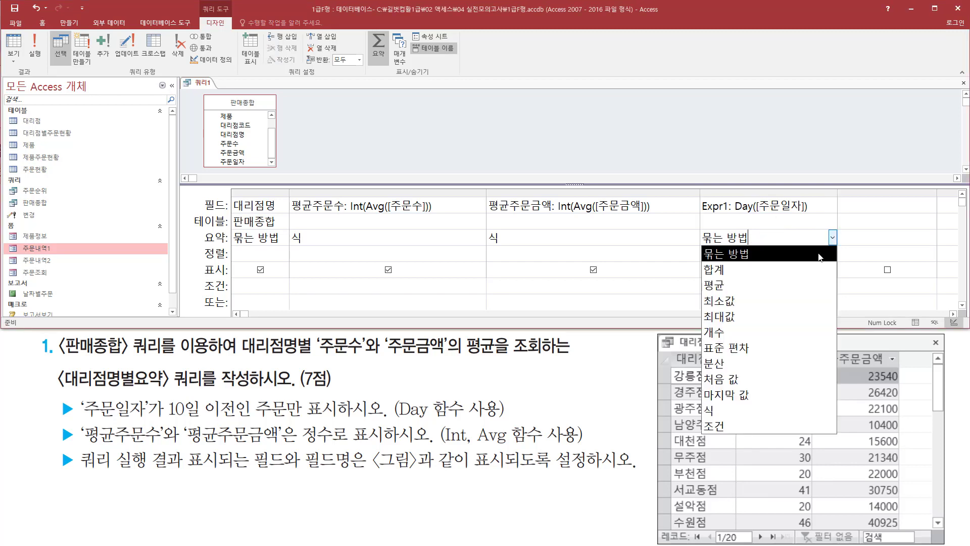
click(743, 429)
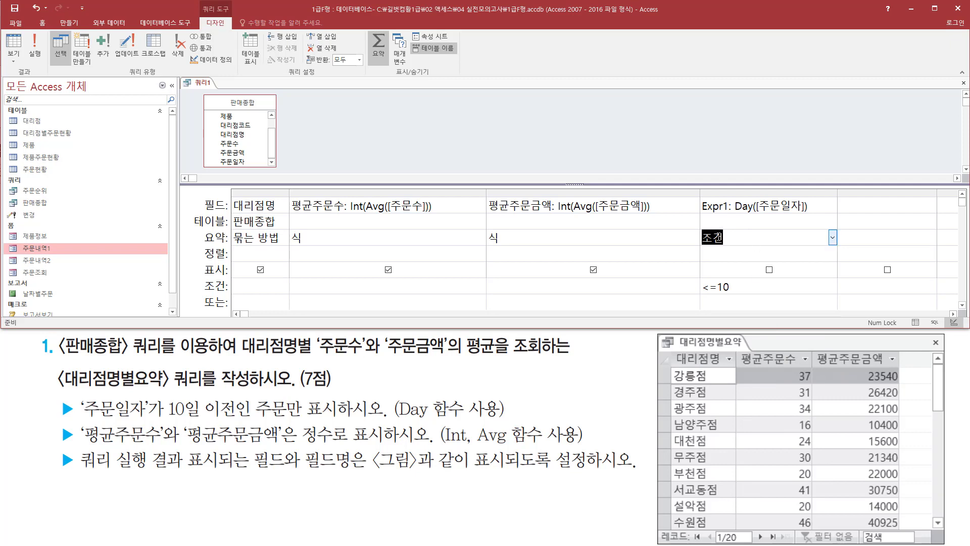
drag(700, 226, 776, 276)
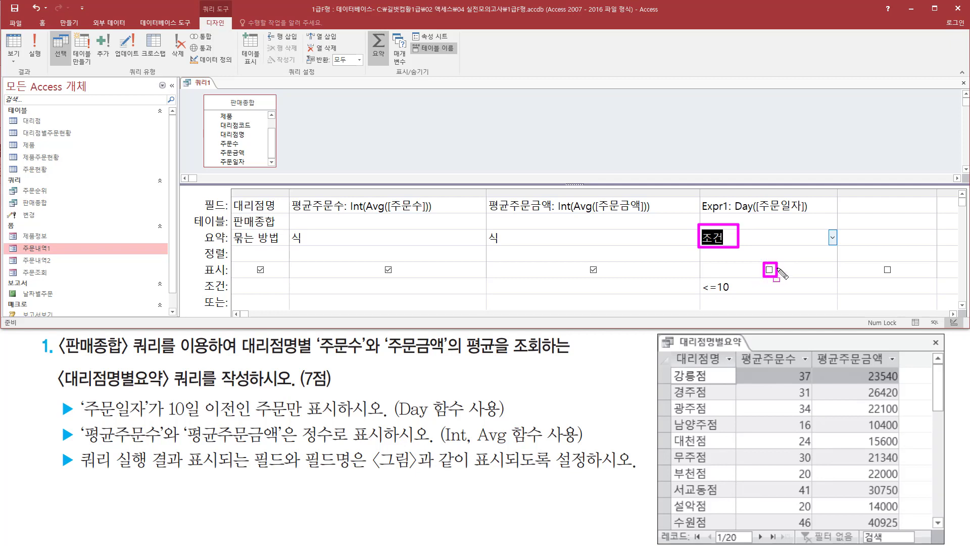
key(Escape)
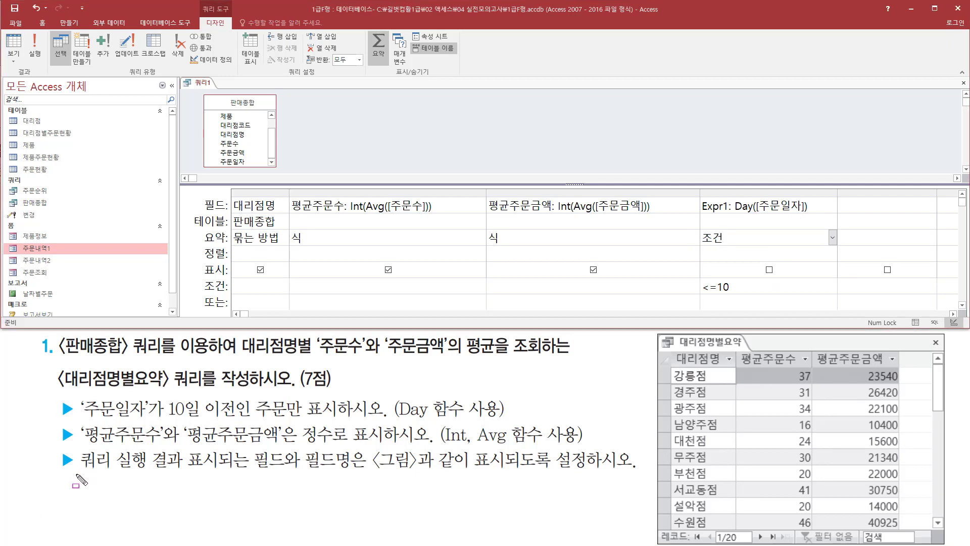
Run the query with the 주문일자 day condition applied.
drag(72, 468, 630, 471)
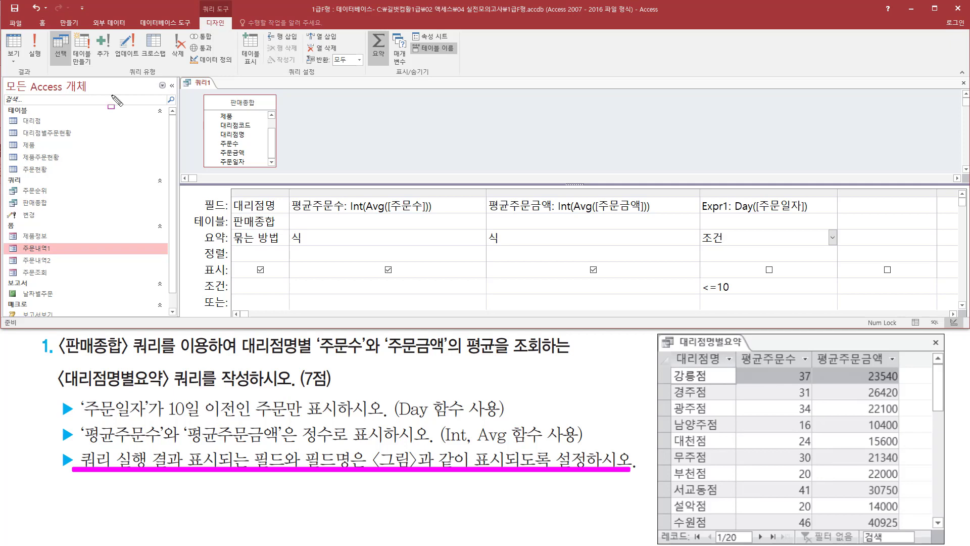
drag(27, 30, 44, 63)
key(Escape)
click(38, 52)
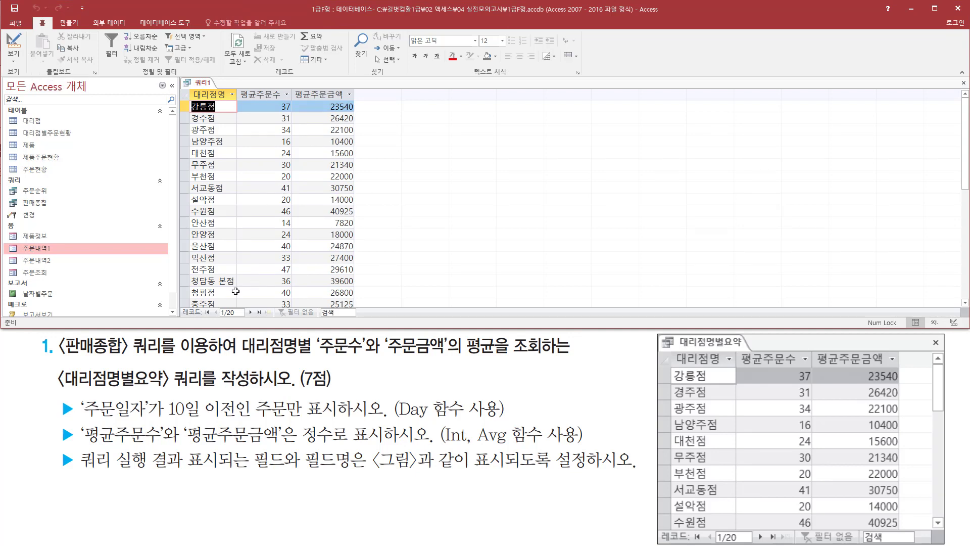
Compare the query result's record count, column headings and first four rows with the reference picture of 대리점명별요약.
drag(178, 305, 261, 321)
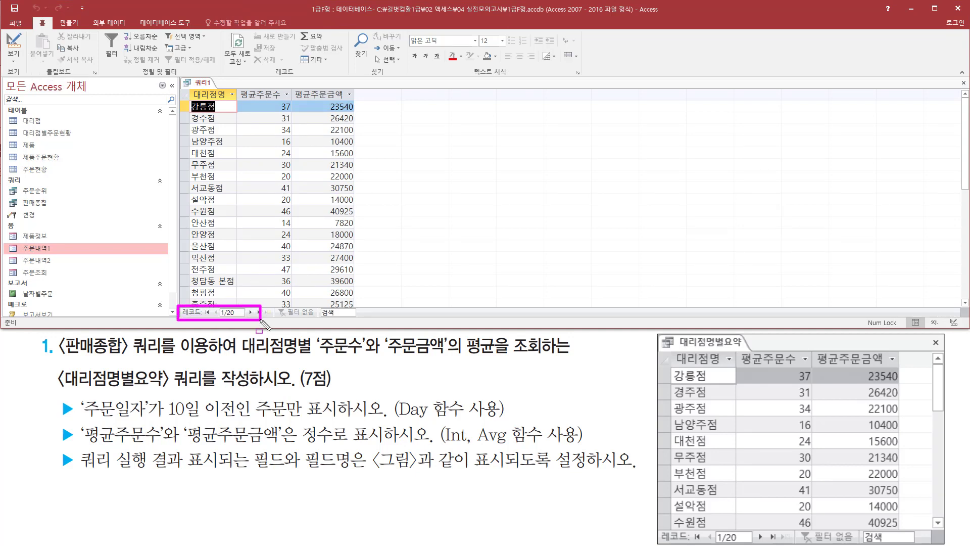
drag(660, 524, 765, 544)
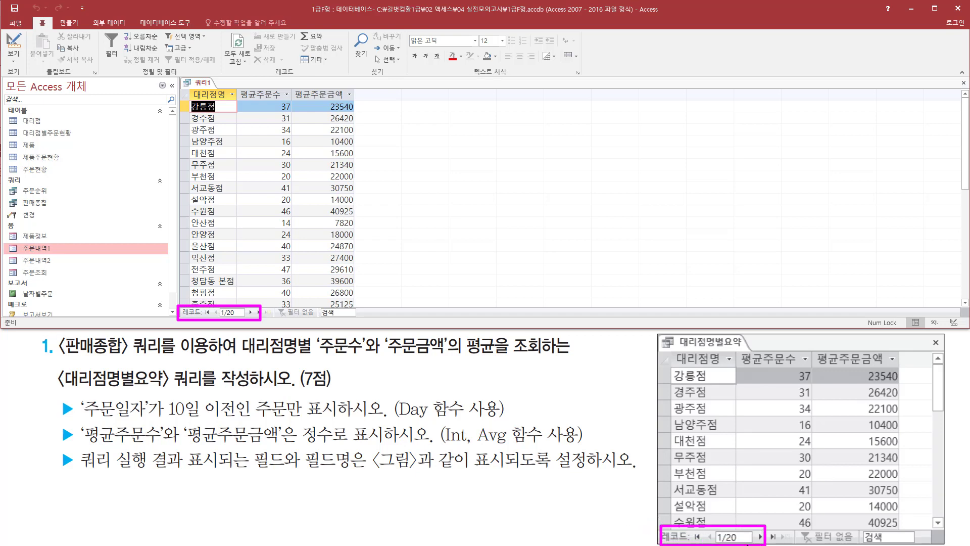
key(Escape)
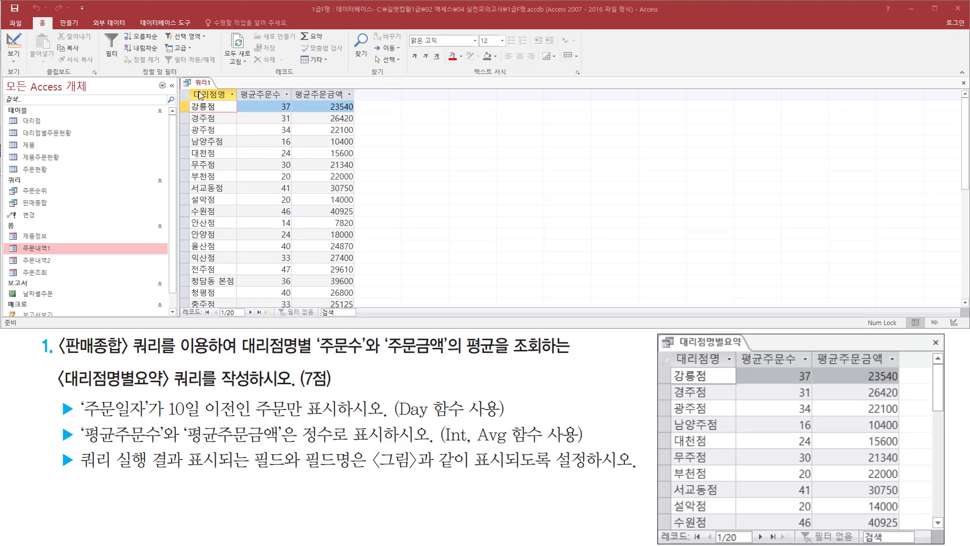
mouse_move(189, 85)
mouse_down()
mouse_move(236, 102)
mouse_move(353, 101)
mouse_up()
mouse_move(673, 352)
mouse_down()
mouse_move(689, 362)
mouse_move(897, 368)
mouse_up()
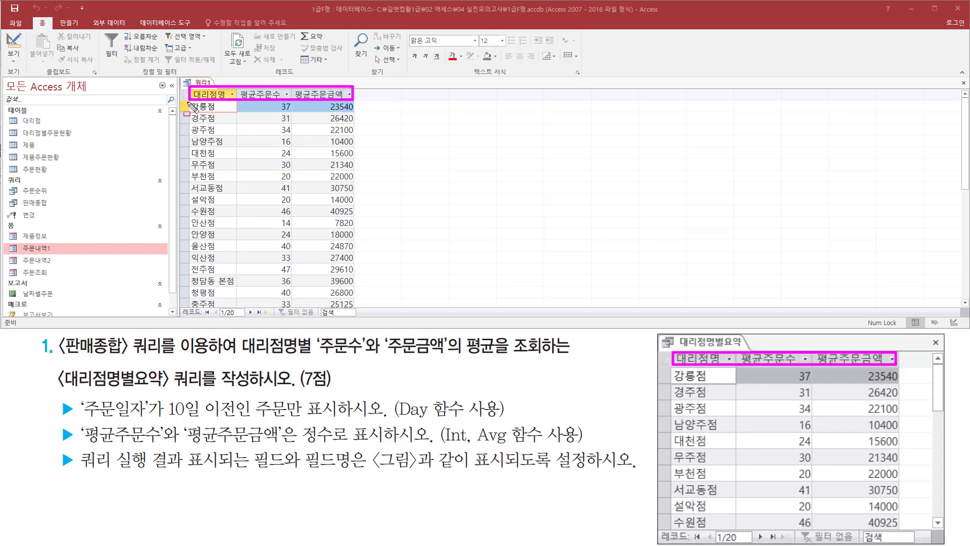
mouse_move(191, 101)
mouse_down()
mouse_move(230, 127)
mouse_move(221, 127)
mouse_move(228, 148)
mouse_up()
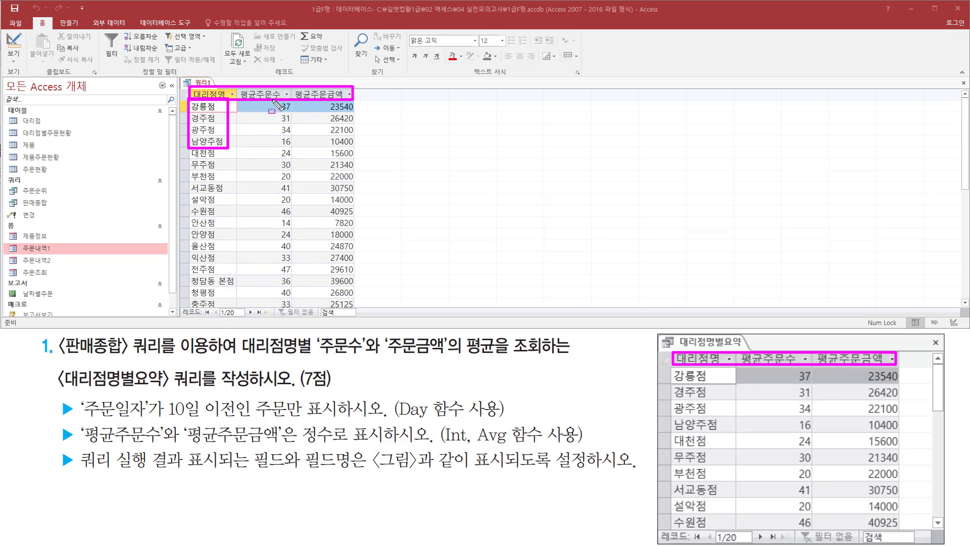
drag(273, 101, 299, 146)
mouse_move(784, 367)
mouse_down()
mouse_move(812, 404)
mouse_move(798, 434)
mouse_up()
mouse_move(666, 376)
mouse_down()
mouse_move(702, 430)
mouse_move(737, 384)
mouse_move(741, 432)
mouse_up()
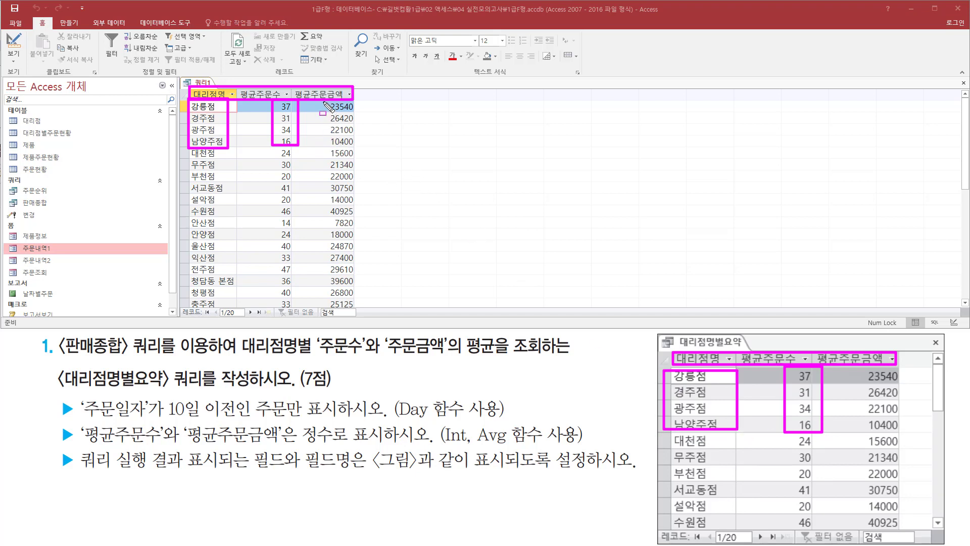
mouse_move(326, 104)
mouse_down()
mouse_move(323, 146)
mouse_move(361, 101)
mouse_move(364, 147)
mouse_up()
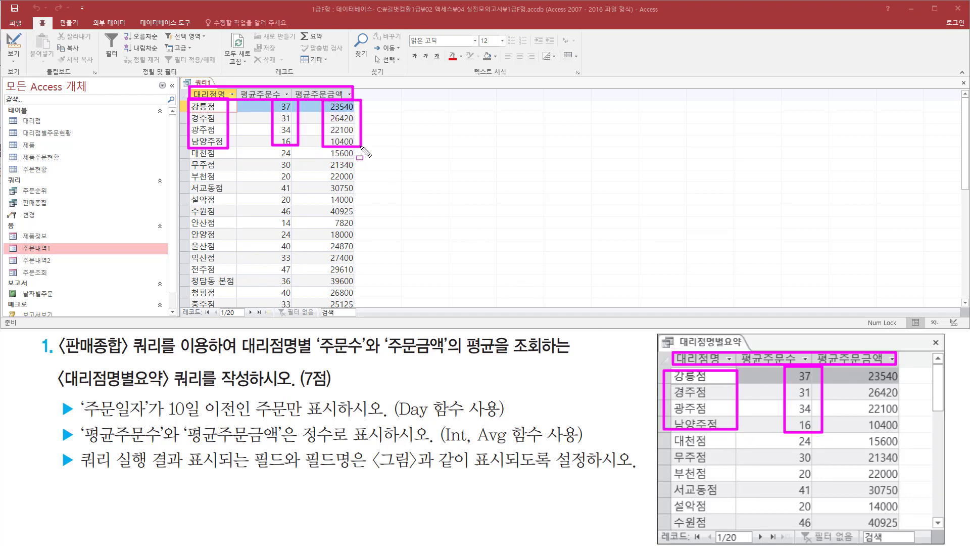
Compare the 평균주문금액 values and the rows from 대천점 to 수원점 with the reference picture.
mouse_move(854, 362)
mouse_down()
mouse_move(859, 394)
mouse_move(889, 434)
mouse_move(907, 431)
mouse_up()
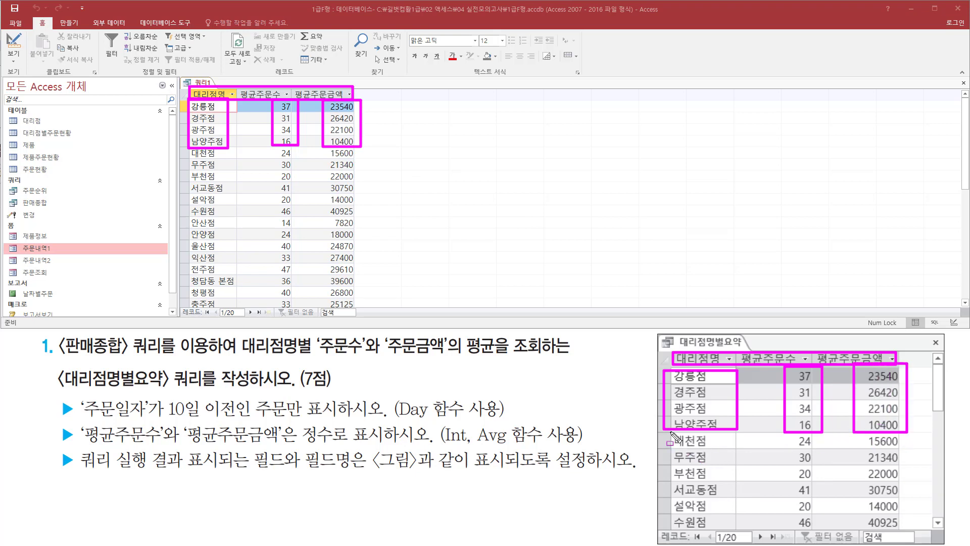
mouse_move(671, 431)
mouse_down()
mouse_move(710, 500)
mouse_move(899, 526)
mouse_up()
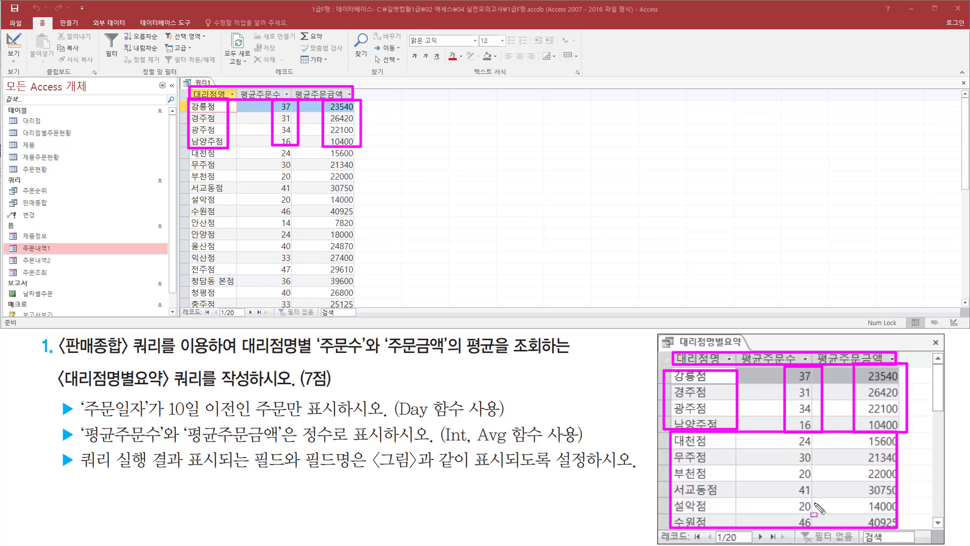
drag(188, 148, 362, 218)
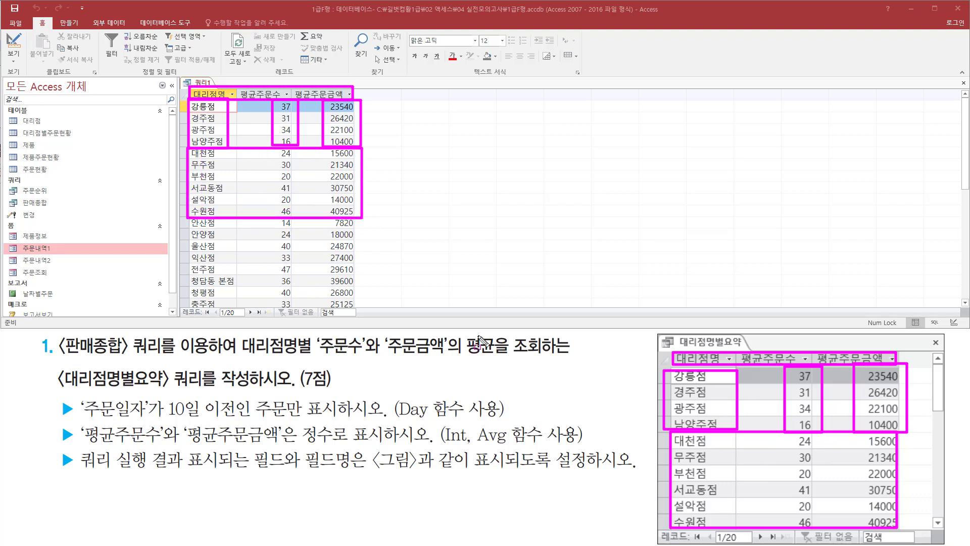
key(Escape)
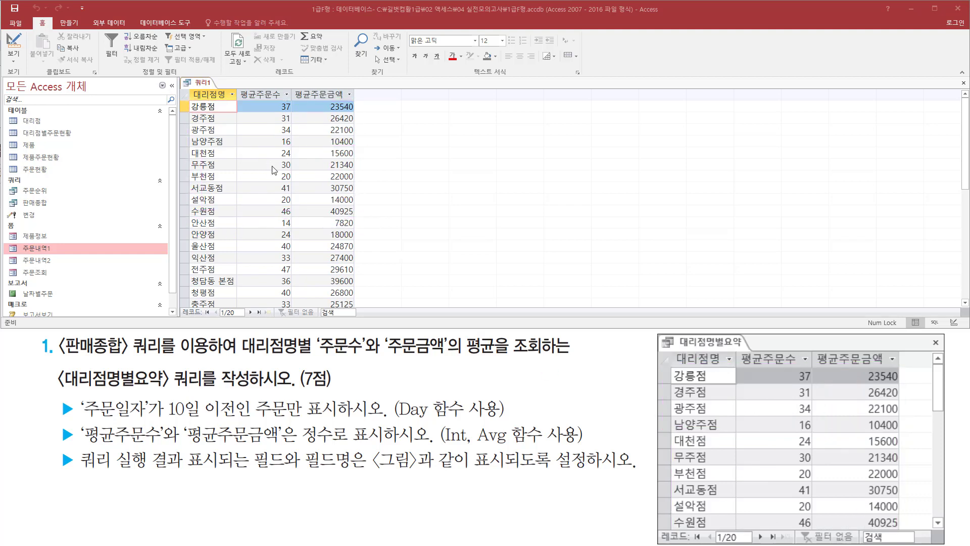
Close the query and save it under the name 대리점명별요약.
right_click(208, 85)
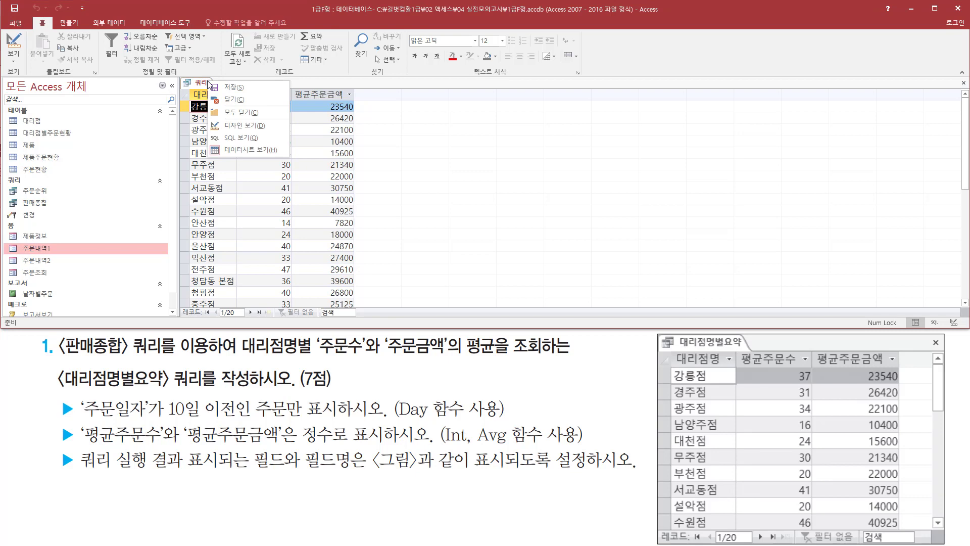
click(226, 99)
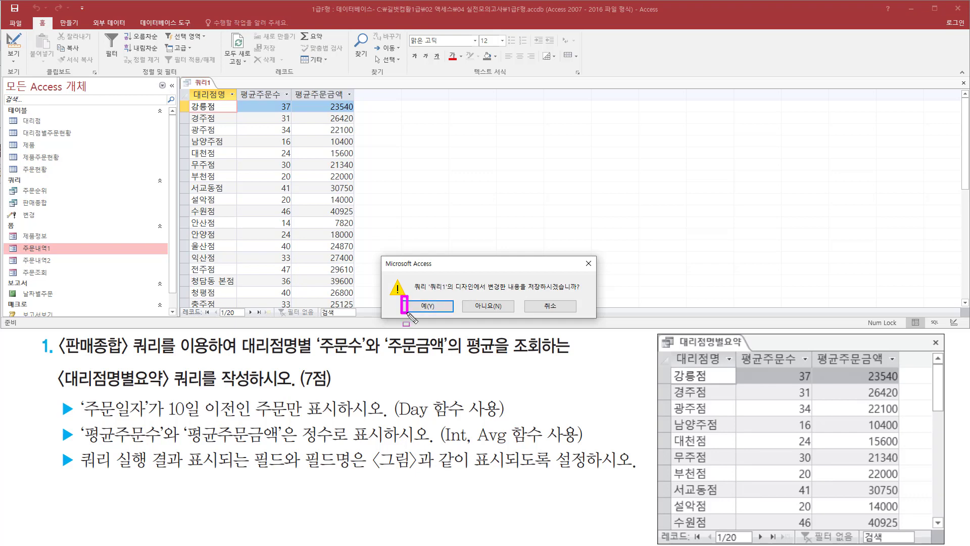
click(430, 307)
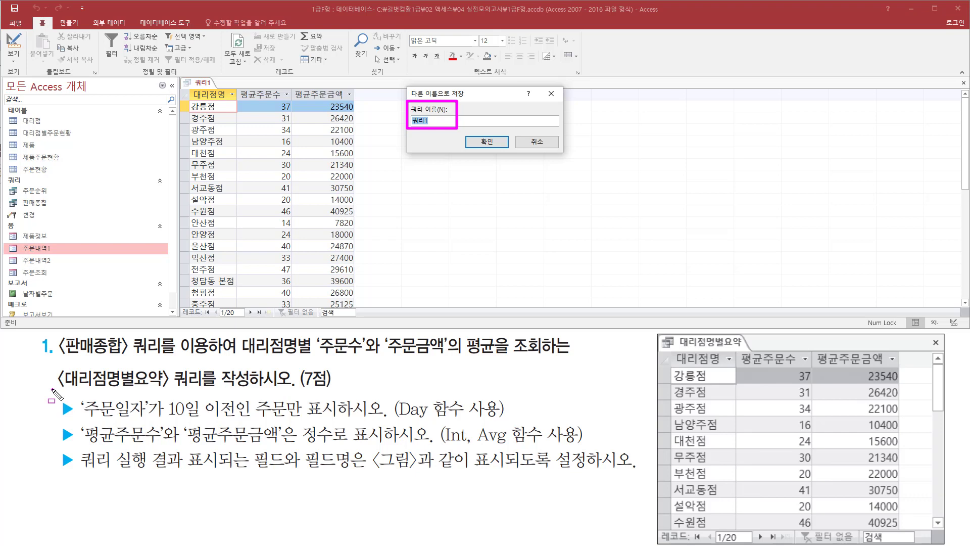
drag(53, 389, 207, 389)
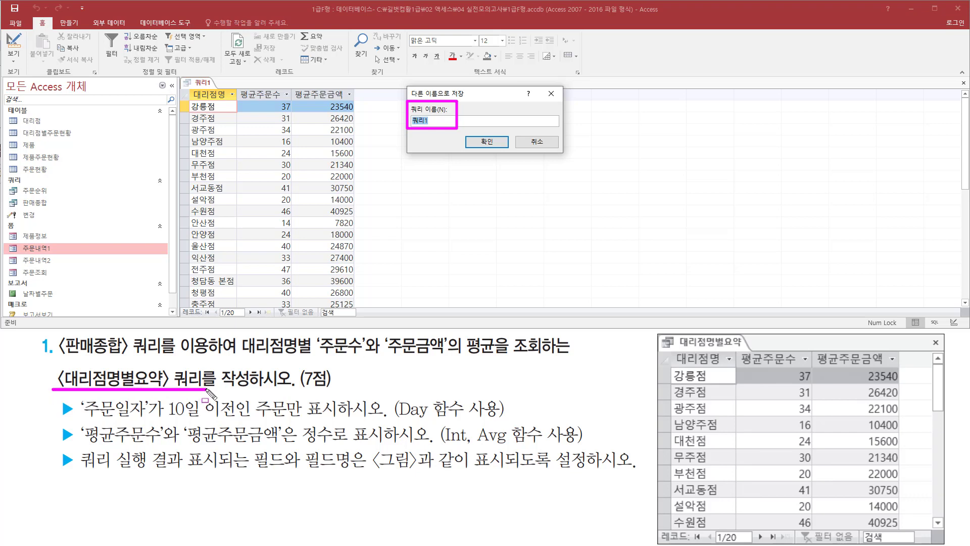
key(Escape)
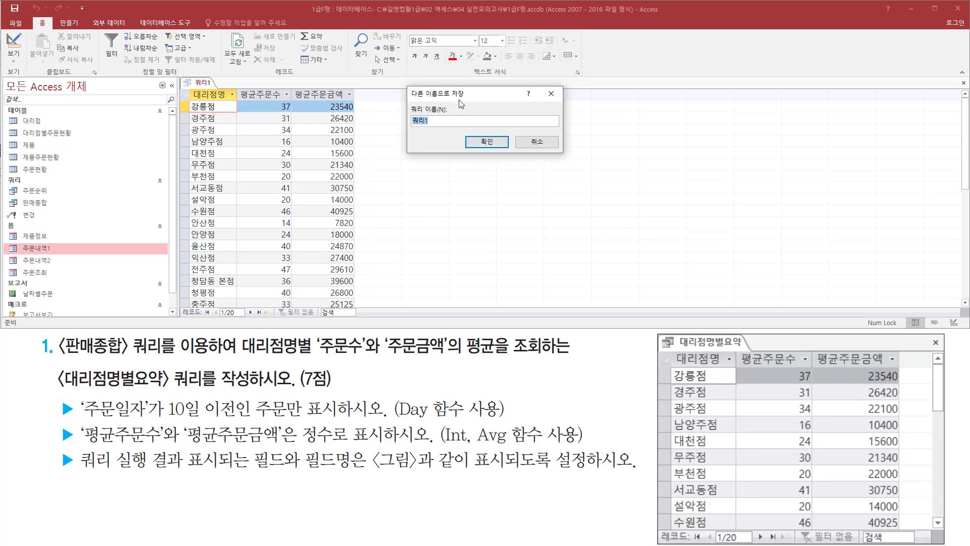
text(eofl)
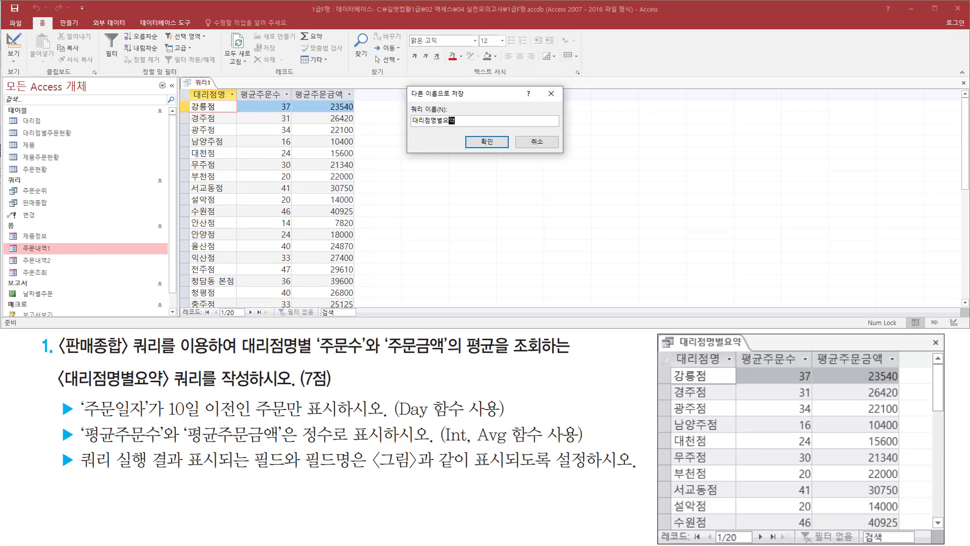
click(497, 144)
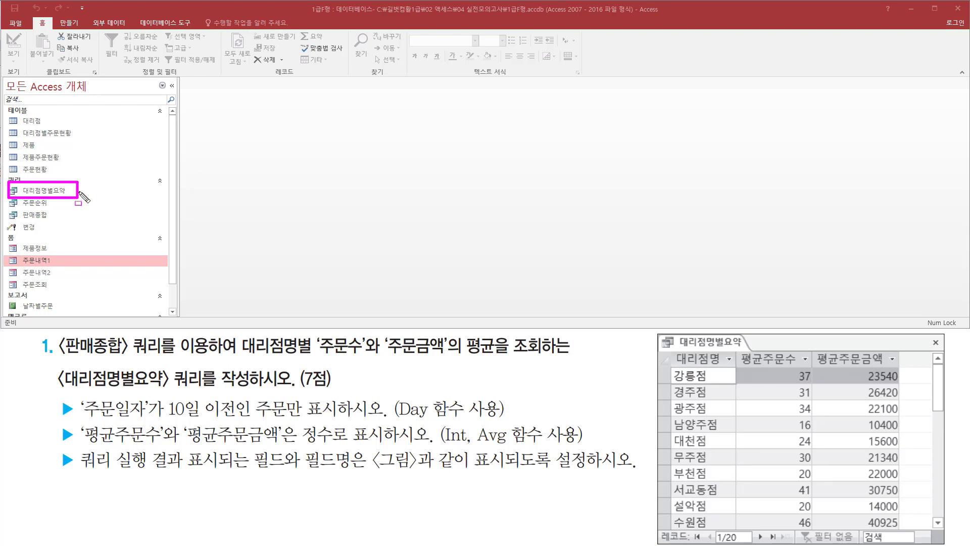
key(Escape)
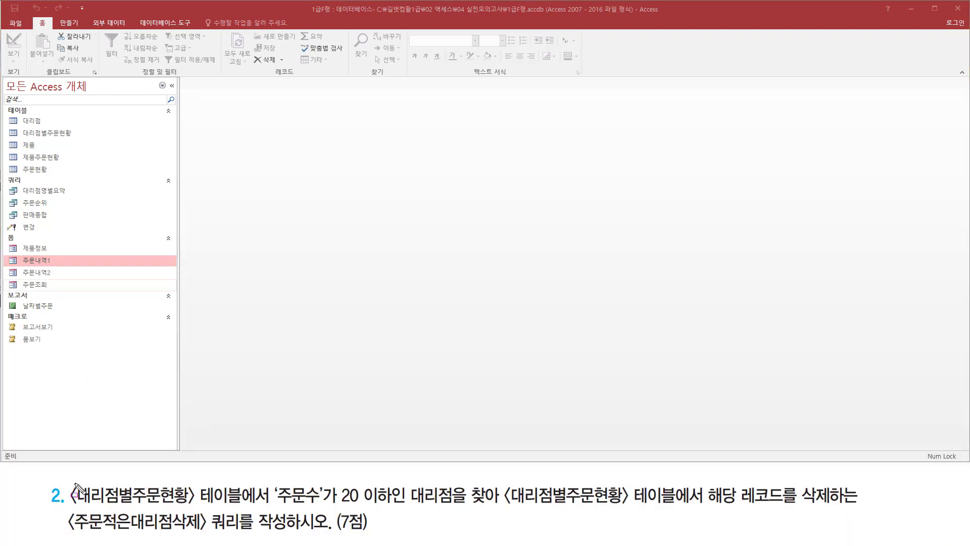
Read task 2 for the source table, the 주문수 condition, the required deletion and the query name 주문적은대리점삭제.
mouse_move(67, 480)
mouse_down()
mouse_move(160, 507)
mouse_move(248, 507)
mouse_up()
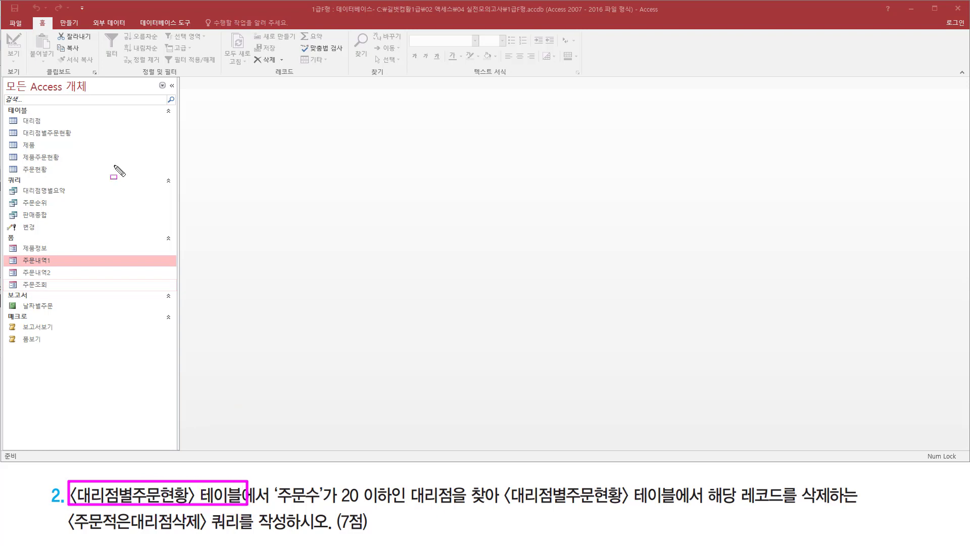
mouse_move(4, 153)
mouse_down()
mouse_move(8, 142)
mouse_move(81, 136)
mouse_move(82, 126)
mouse_up()
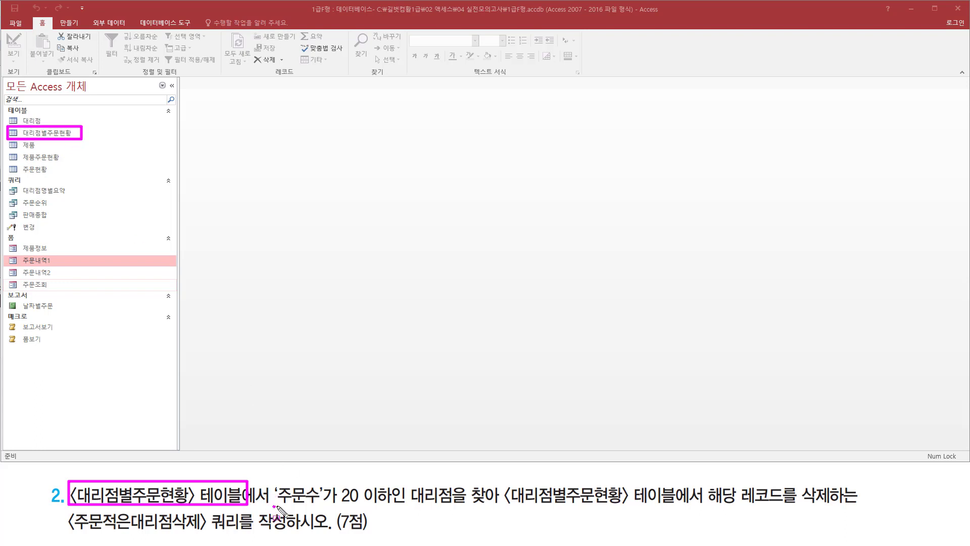
drag(275, 506, 498, 506)
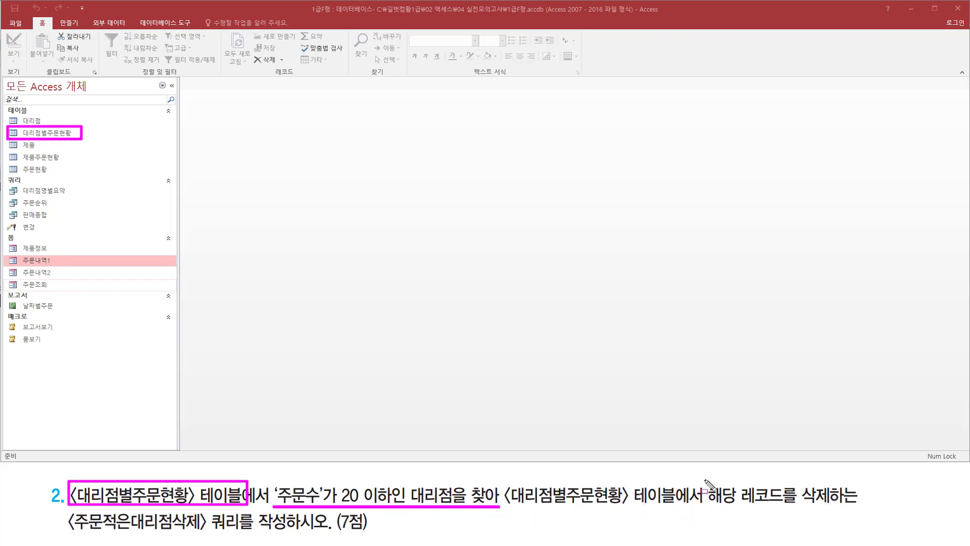
drag(703, 480, 865, 511)
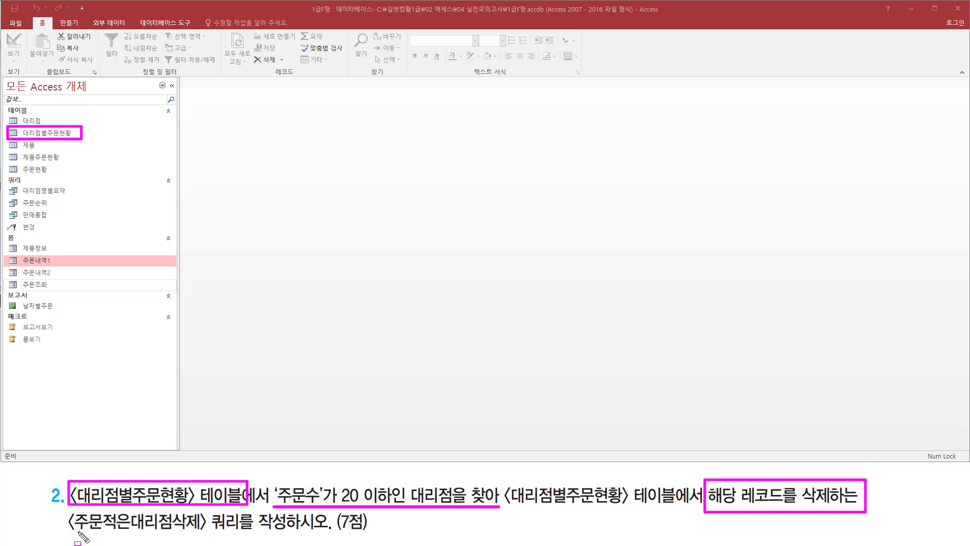
drag(63, 534, 168, 534)
drag(64, 532, 361, 535)
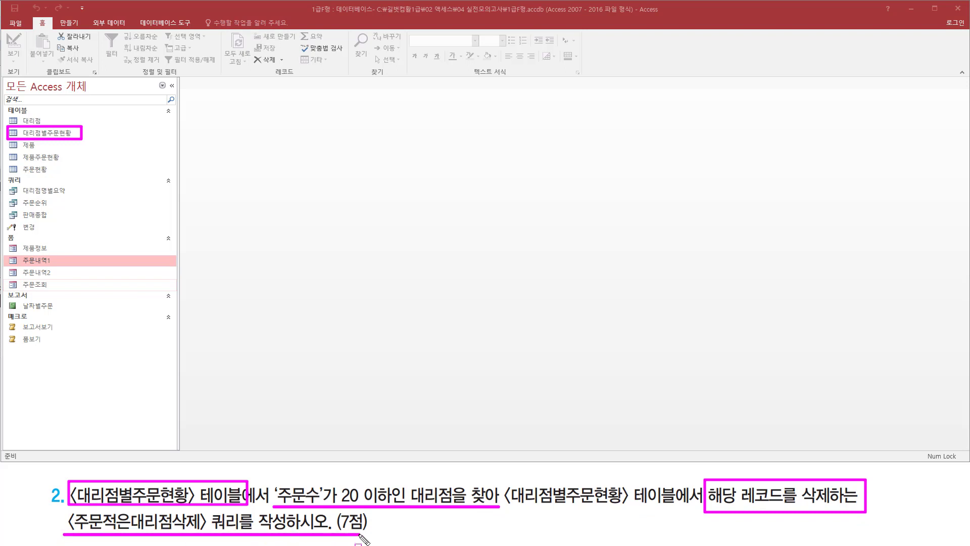
key(Escape)
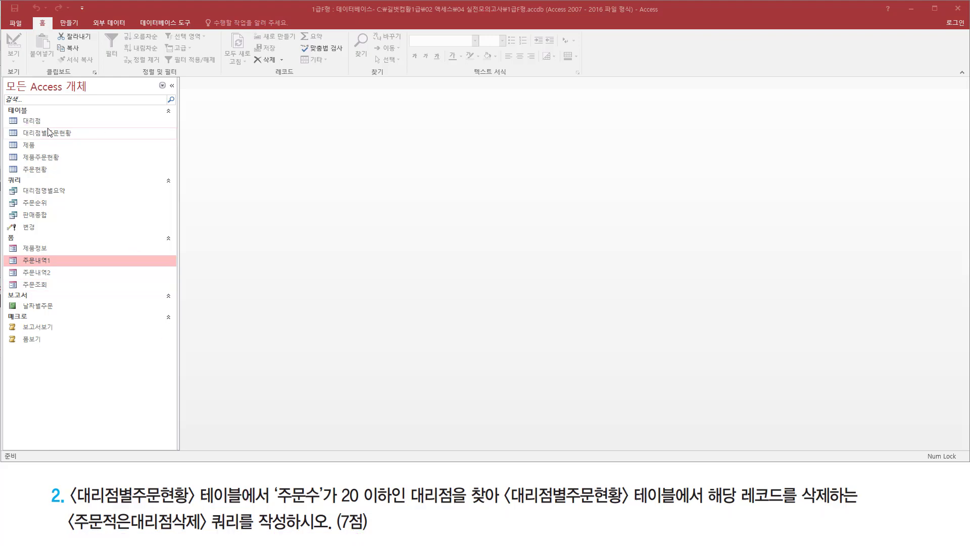
Open the 대리점별주문현황 table and examine its 주문수 values and record count against the deletion condition of task 2.
click(81, 138)
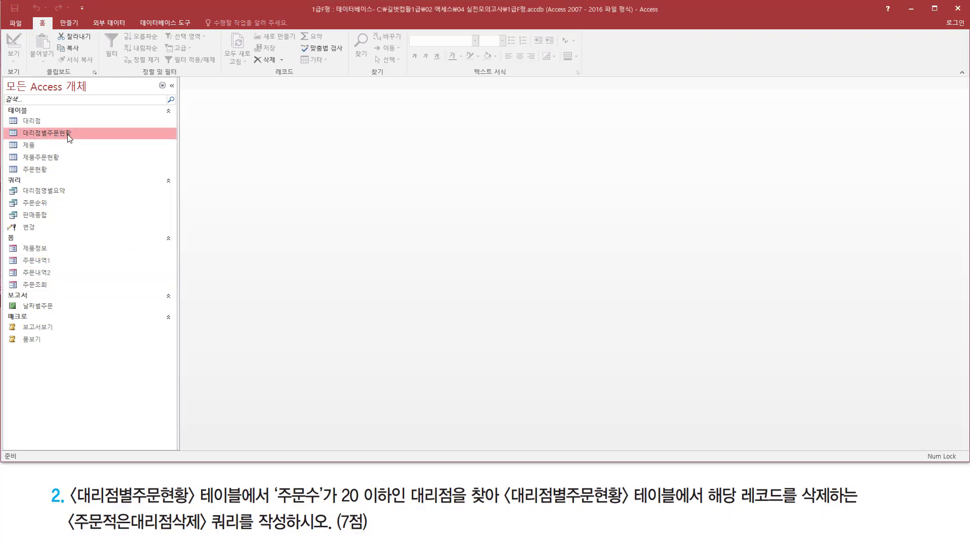
double_click(69, 134)
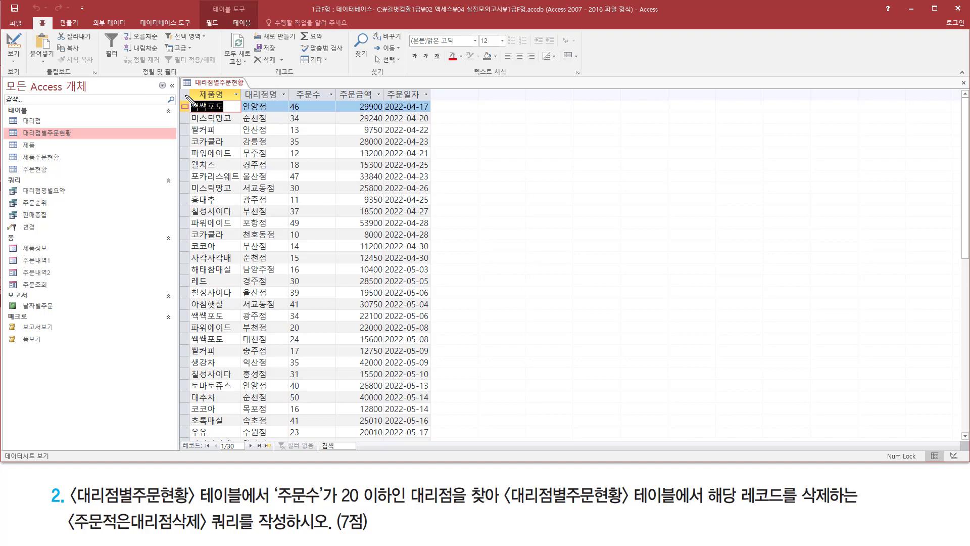
mouse_move(189, 85)
mouse_down()
mouse_move(207, 100)
mouse_move(430, 104)
mouse_move(434, 441)
mouse_up()
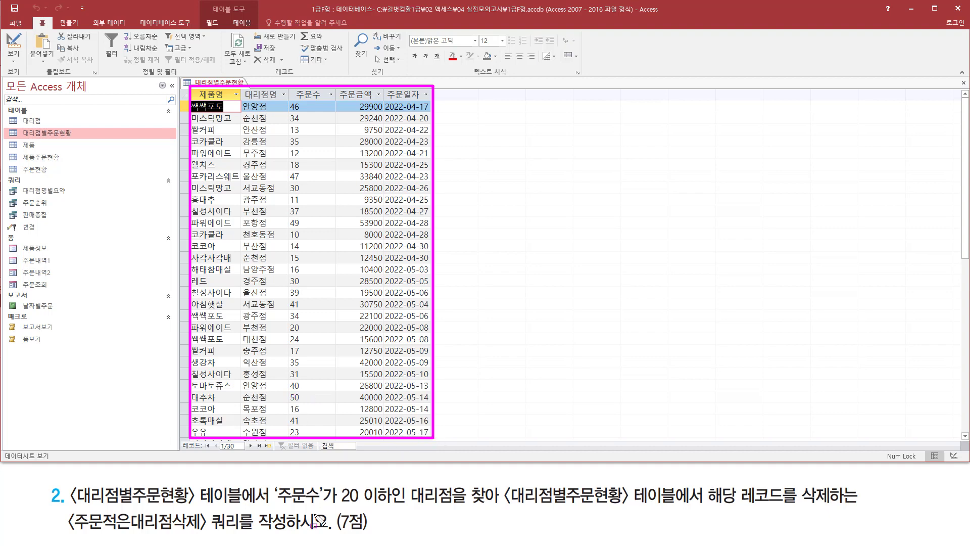
drag(272, 481, 322, 508)
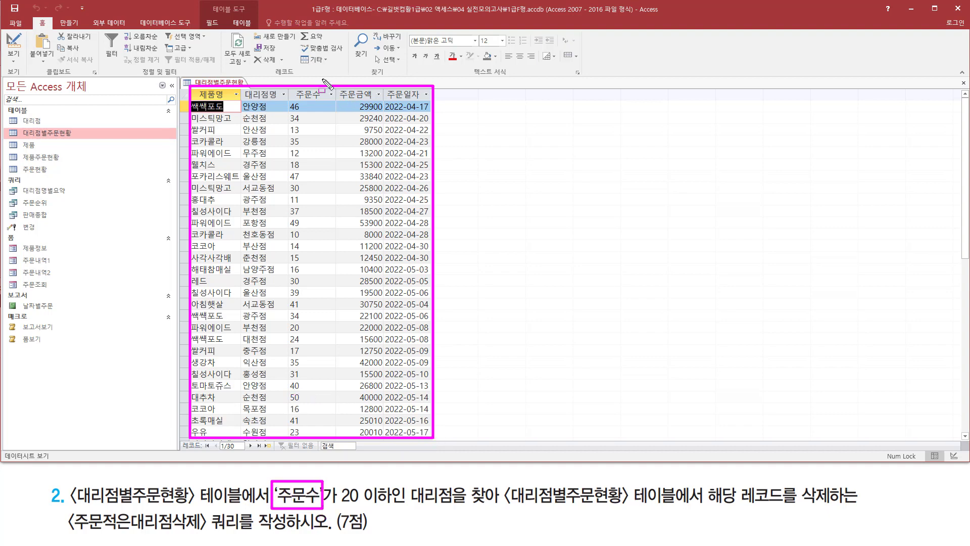
drag(293, 89, 330, 100)
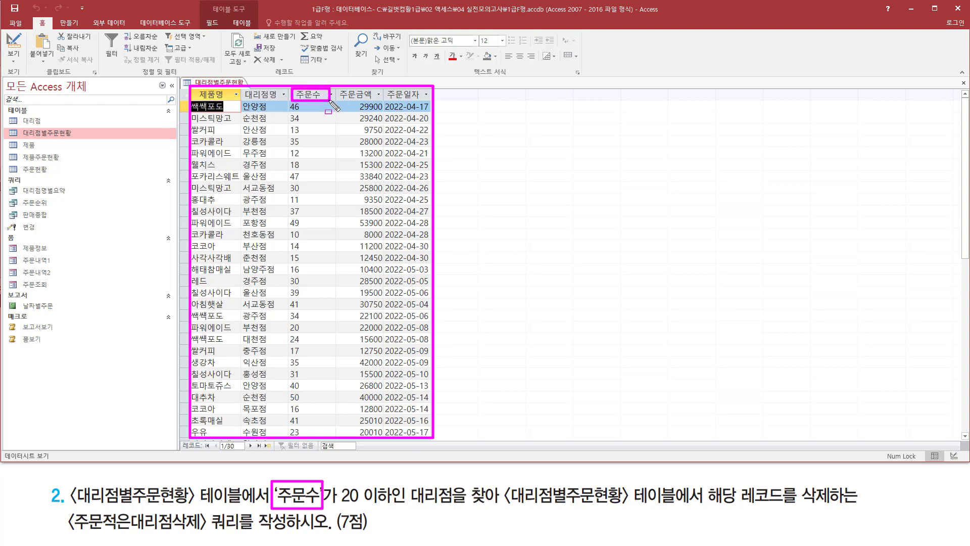
drag(340, 504, 496, 508)
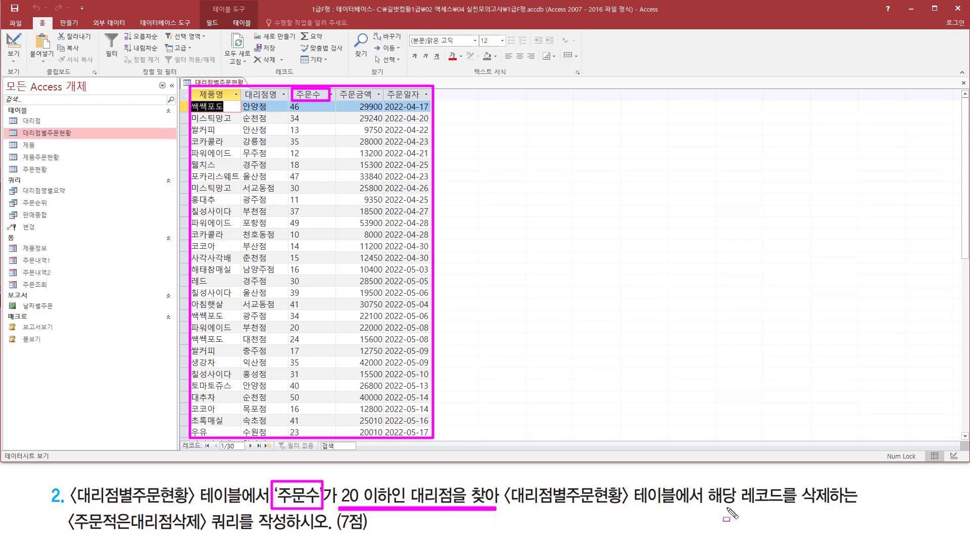
drag(705, 509, 873, 509)
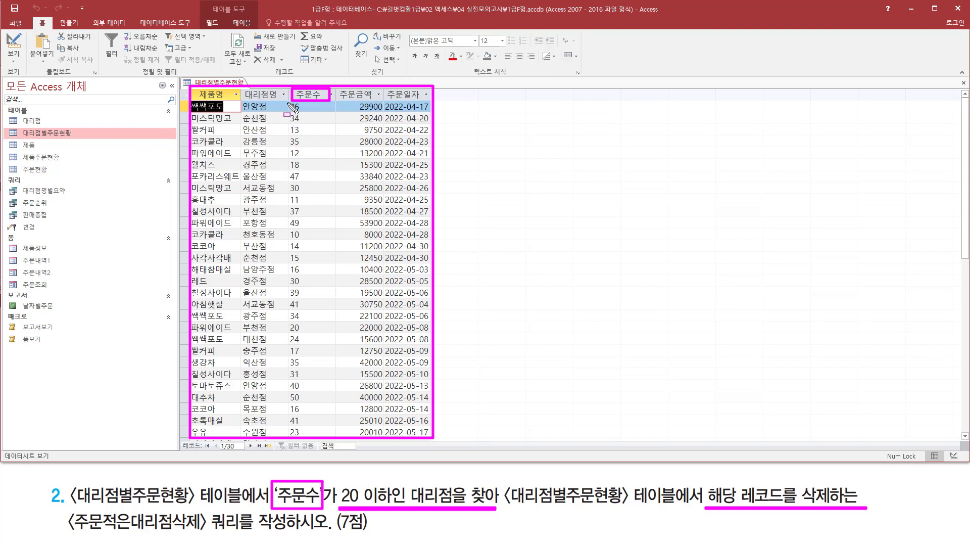
drag(287, 103, 310, 441)
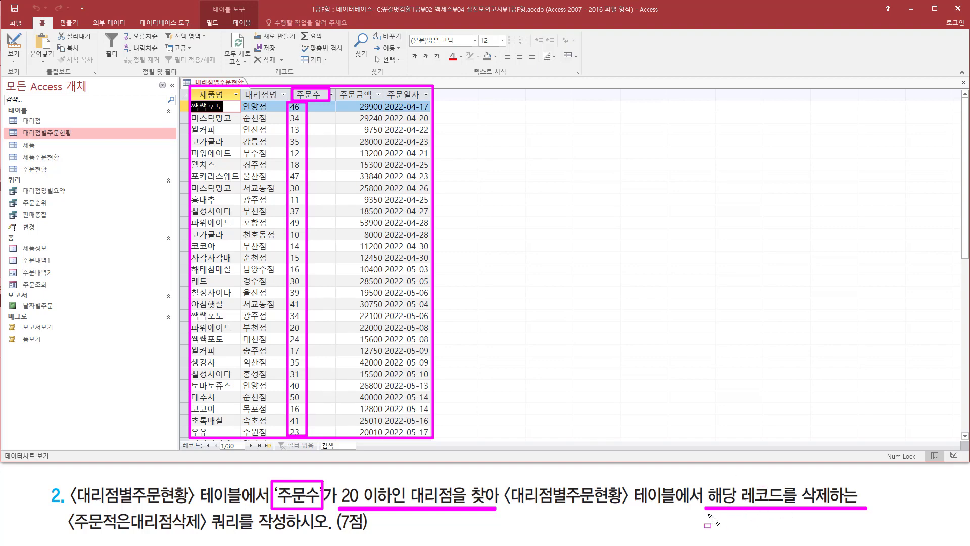
mouse_move(177, 452)
mouse_down()
mouse_move(274, 453)
mouse_move(271, 440)
mouse_up()
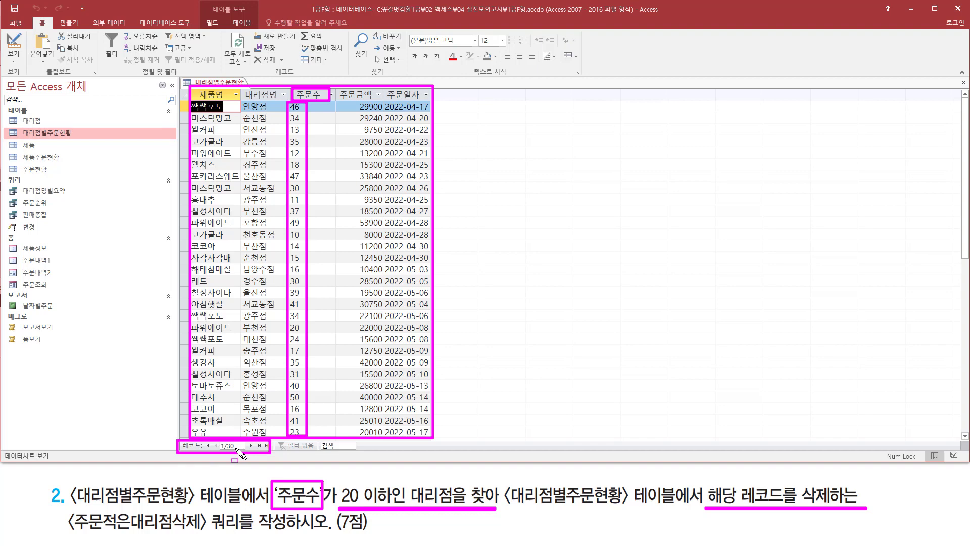
key(Escape)
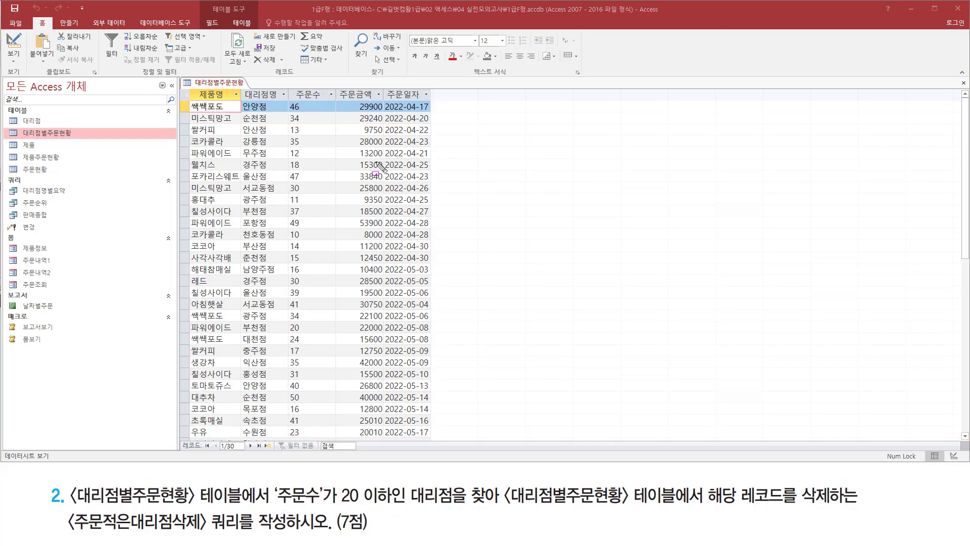
Compare how the values in the 주문수 and 주문금액 columns are aligned.
mouse_move(287, 87)
mouse_down()
mouse_move(291, 349)
mouse_move(336, 440)
mouse_up()
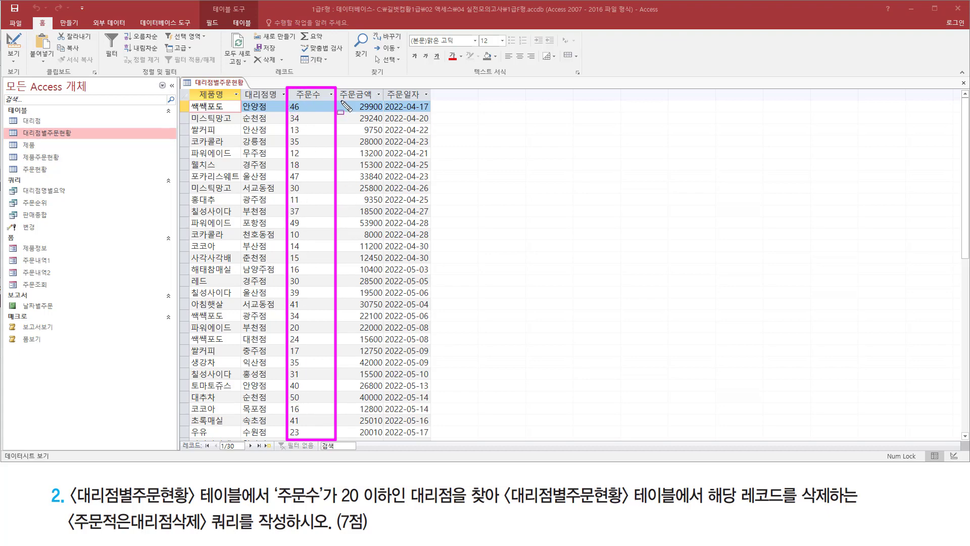
mouse_move(338, 90)
mouse_down()
mouse_move(392, 110)
mouse_move(388, 442)
mouse_up()
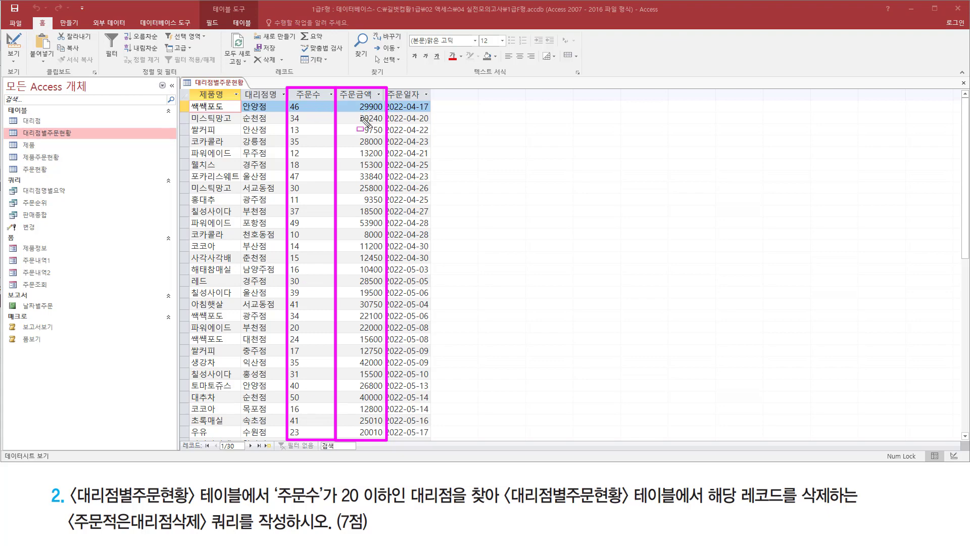
key(Escape)
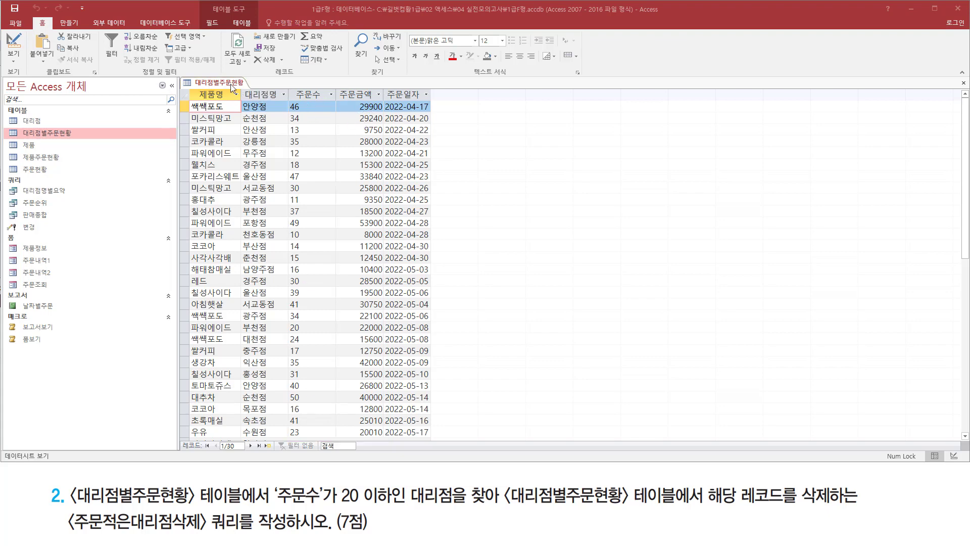
Switch the 대리점별주문현황 table to design view and check the data type of the 주문수 field.
right_click(232, 88)
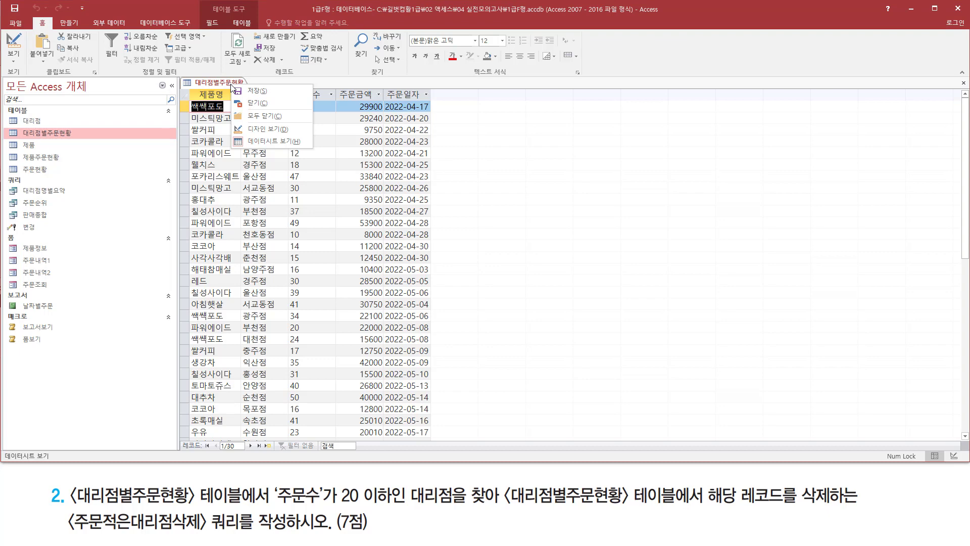
click(278, 129)
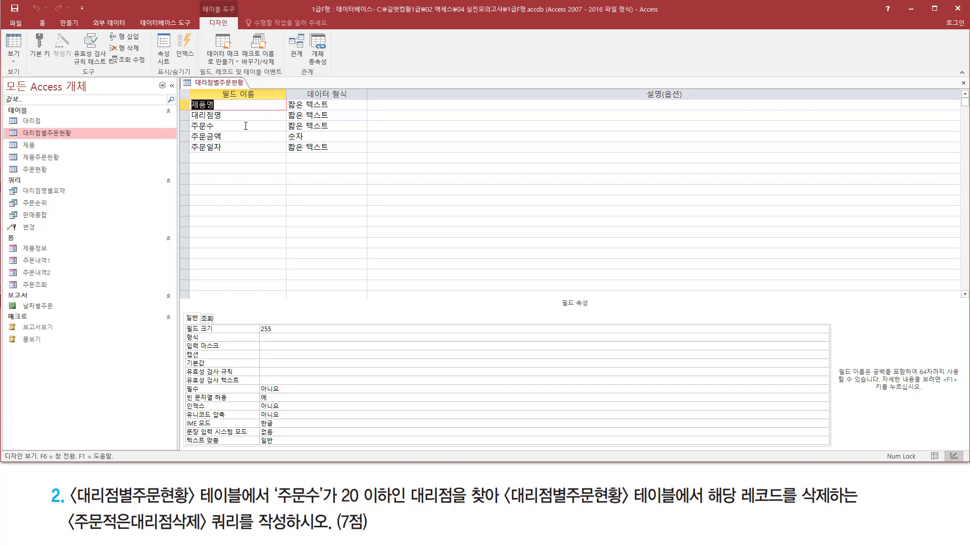
click(226, 126)
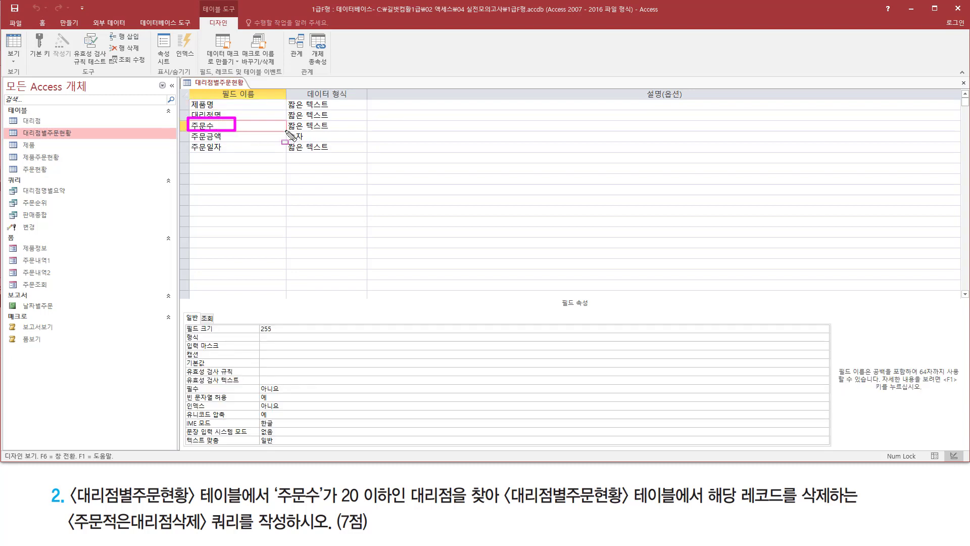
drag(286, 130, 337, 130)
drag(282, 116, 343, 135)
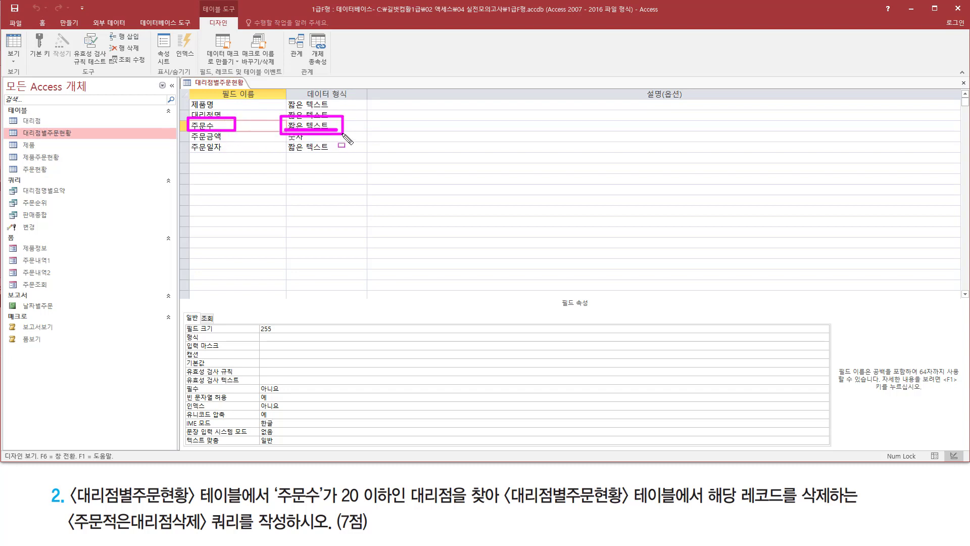
Compare the data type of the 주문금액 field with that of the 주문수 field in the 대리점별주문현황 table design.
key(Escape)
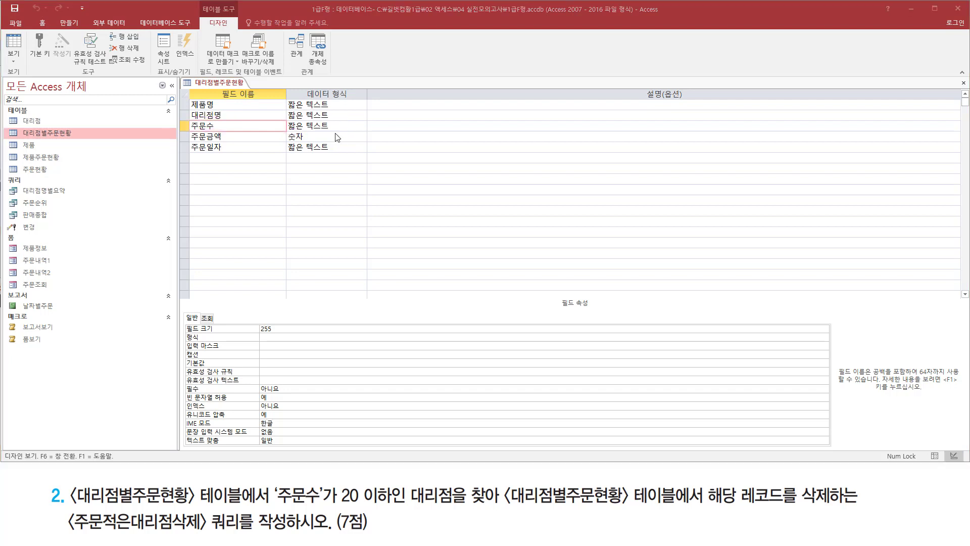
drag(192, 143, 328, 143)
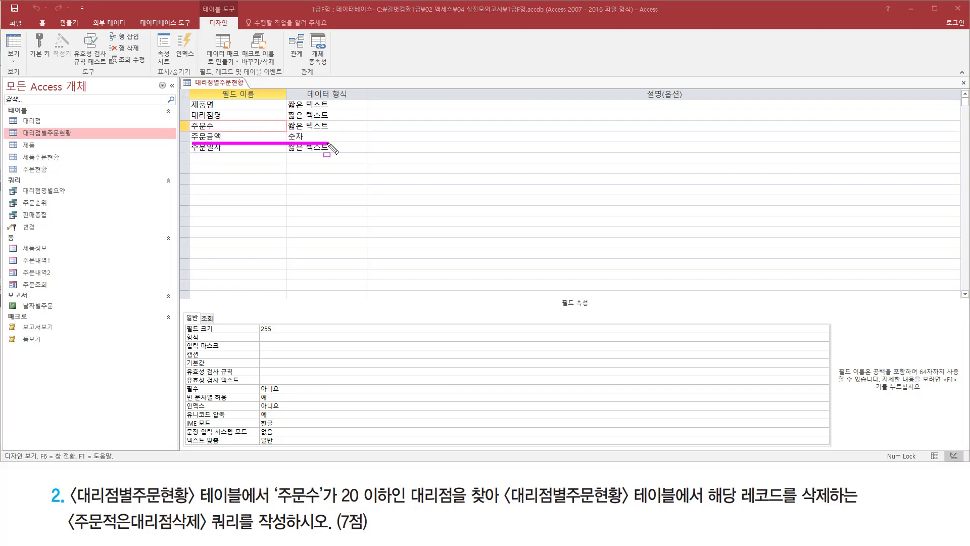
drag(382, 91, 382, 116)
drag(396, 195, 472, 289)
drag(431, 96, 470, 285)
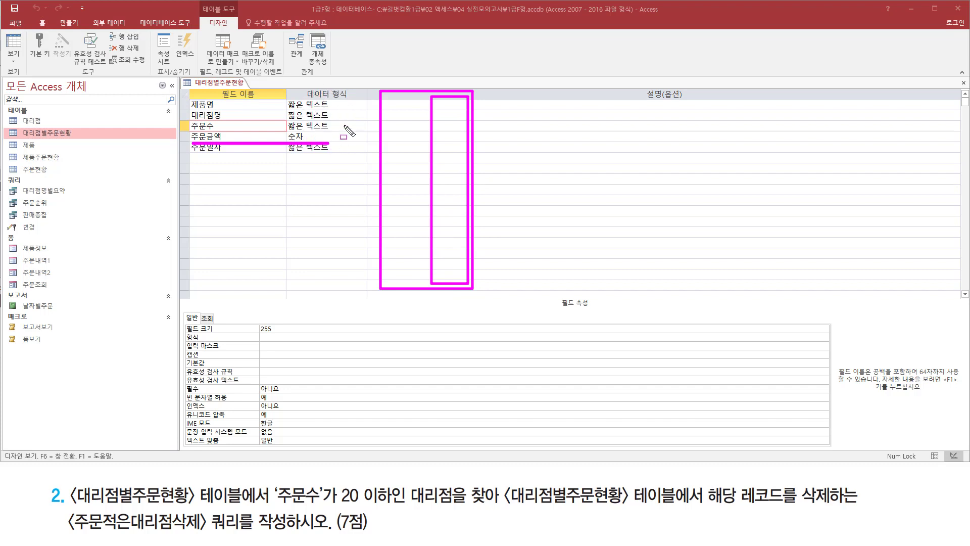
key(Escape)
mouse_move(389, 102)
mouse_down()
mouse_move(520, 277)
mouse_move(522, 295)
mouse_up()
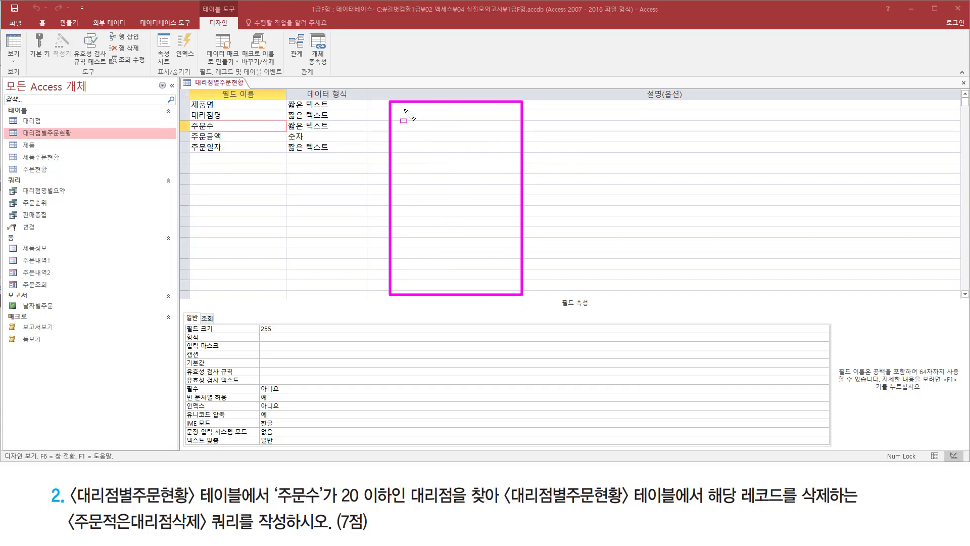
drag(398, 106, 466, 292)
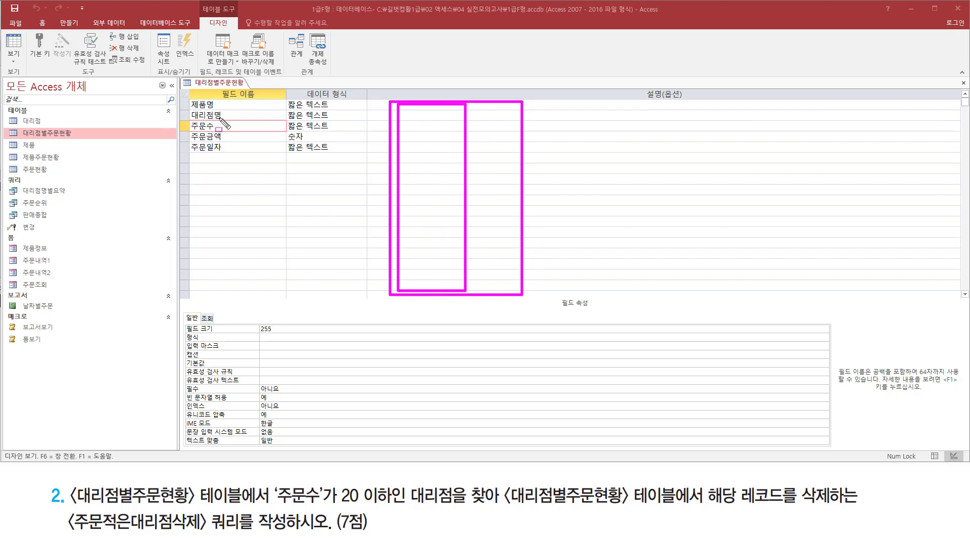
key(Escape)
Return the 대리점별주문현황 table to datasheet view, check its 주문수 values against the task condition, and close the table.
right_click(225, 83)
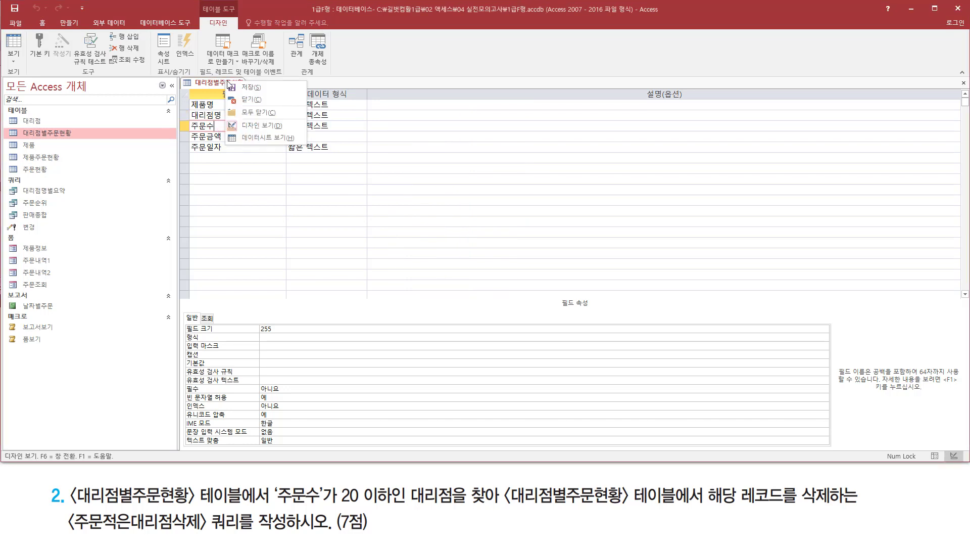
click(255, 137)
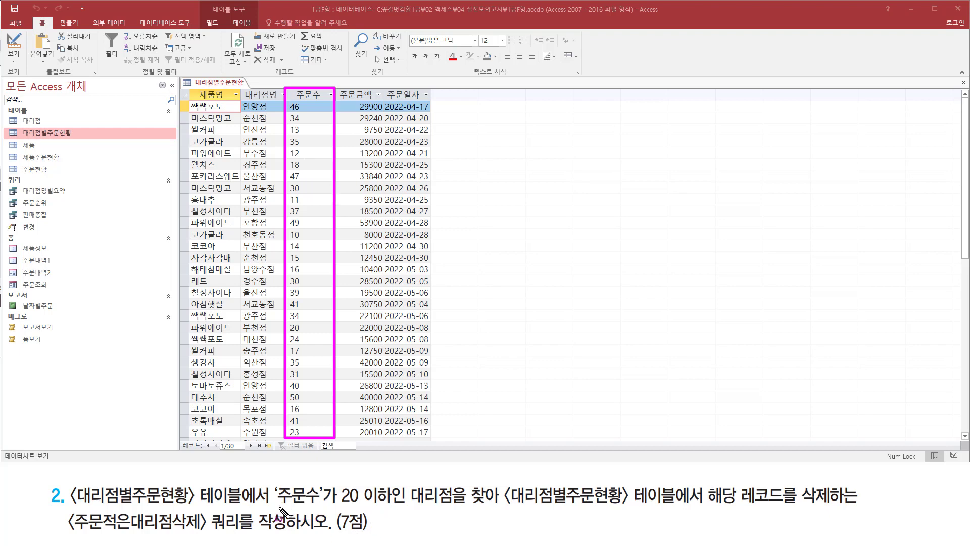
drag(278, 505, 397, 504)
key(Escape)
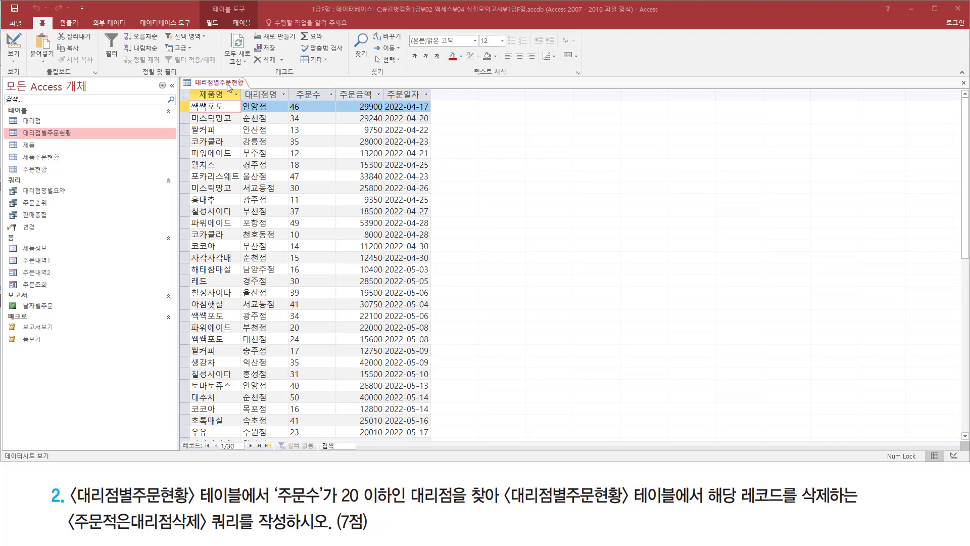
right_click(229, 87)
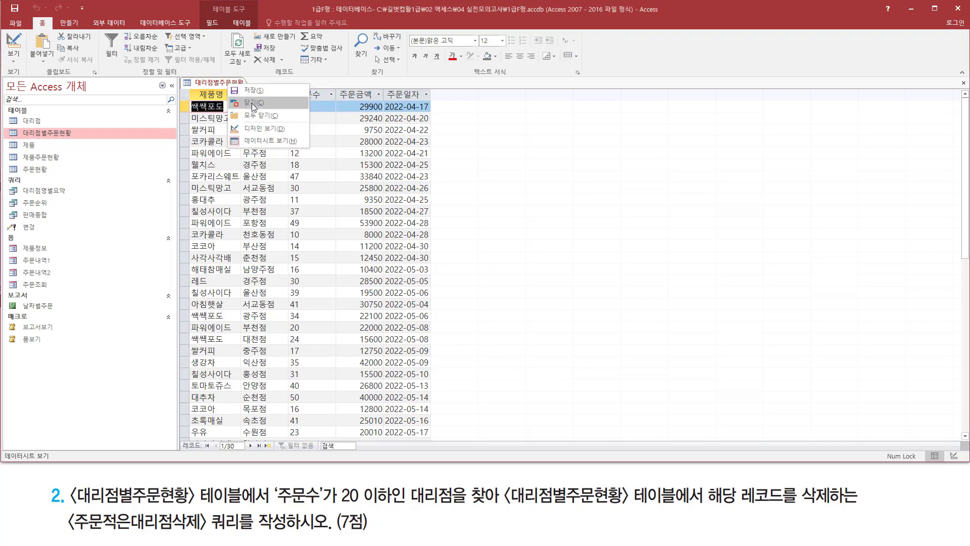
click(251, 106)
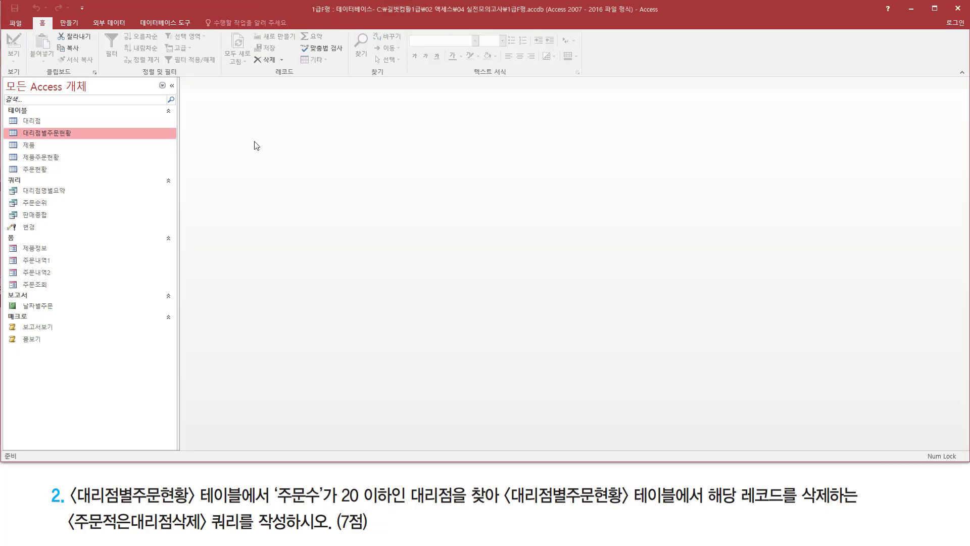
Create a new query in design view with the 대리점별주문현황 table as its only source.
click(74, 23)
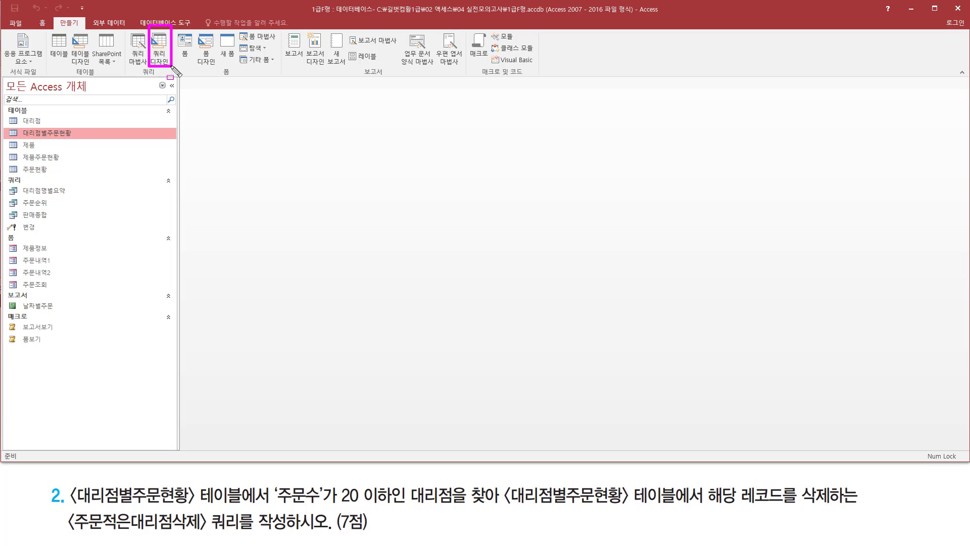
click(159, 48)
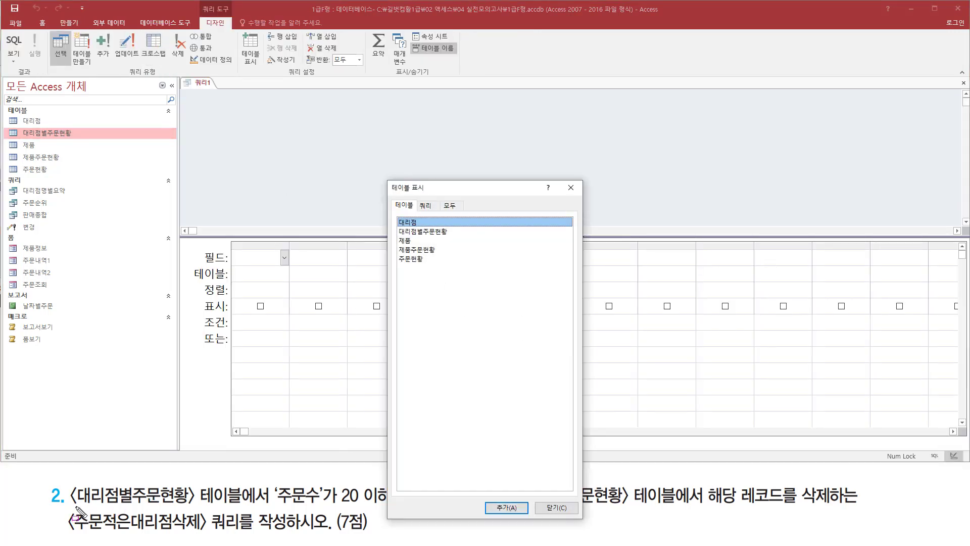
mouse_move(69, 504)
mouse_down()
mouse_move(192, 504)
mouse_move(254, 495)
mouse_move(253, 484)
mouse_up()
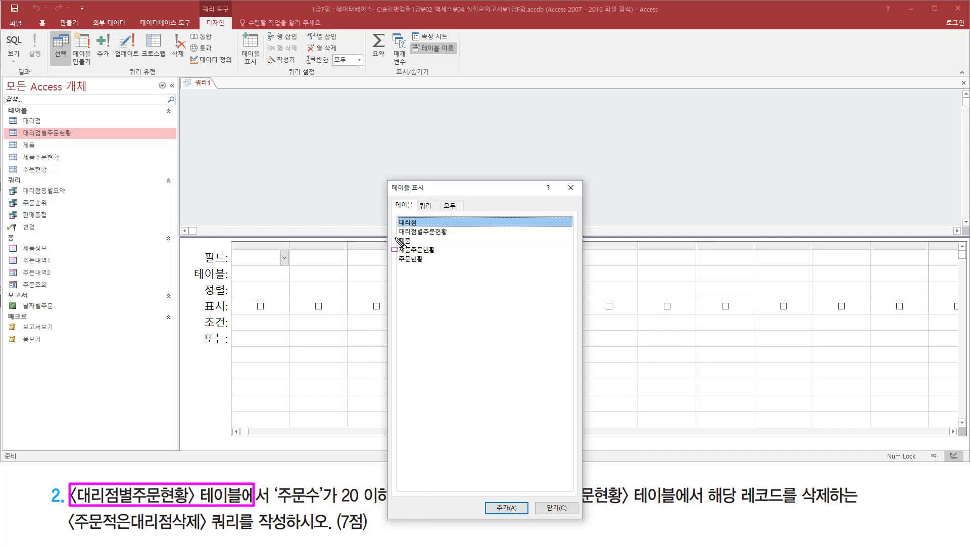
drag(394, 236, 461, 228)
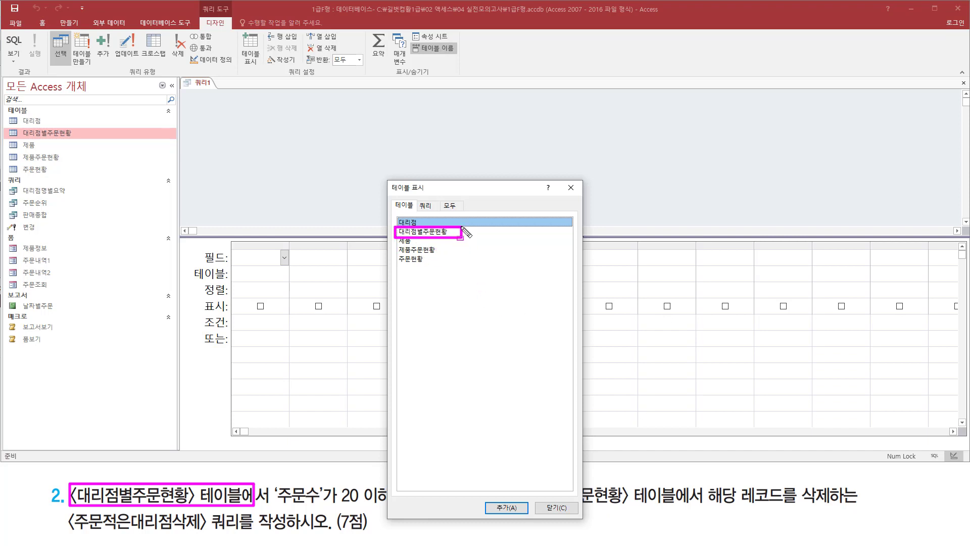
key(Escape)
double_click(447, 233)
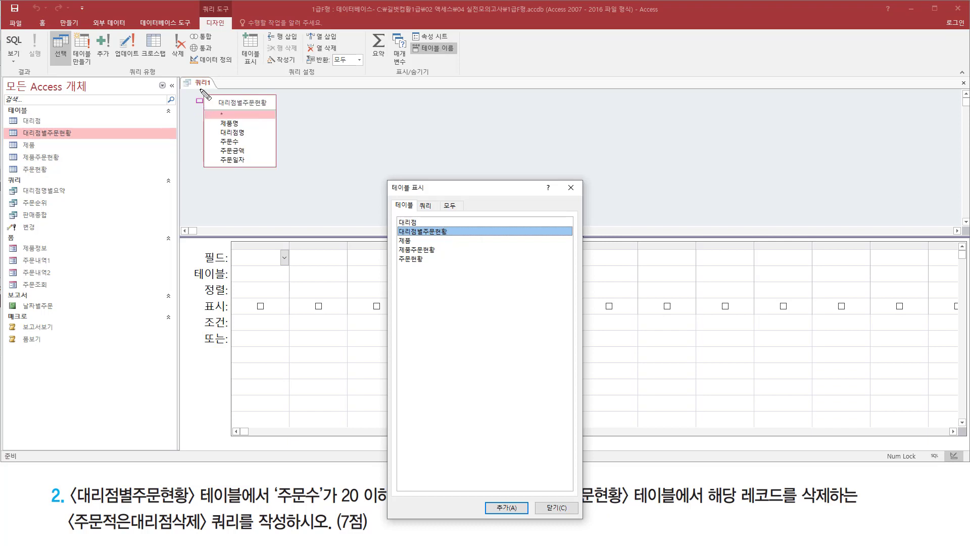
mouse_move(200, 89)
mouse_down()
mouse_move(271, 175)
mouse_move(286, 178)
mouse_up()
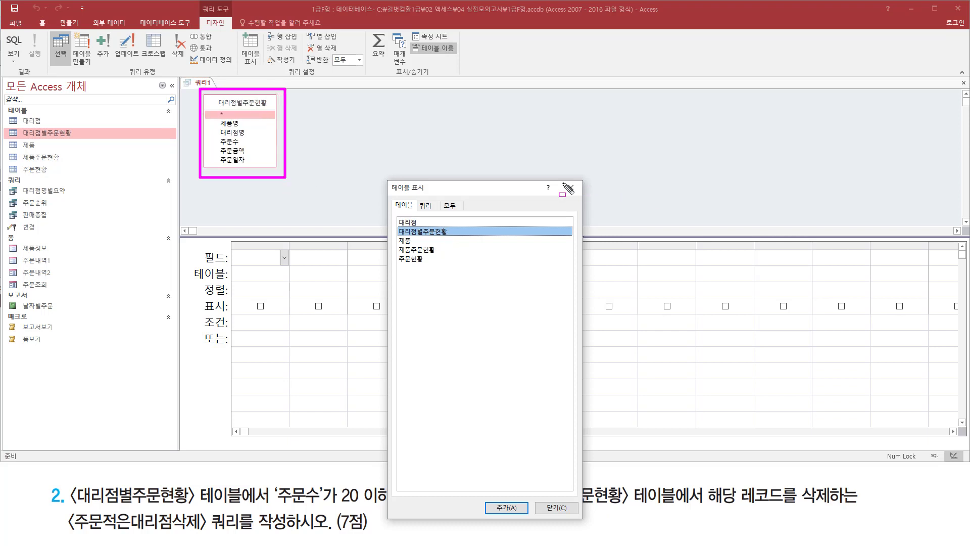
drag(561, 174, 589, 200)
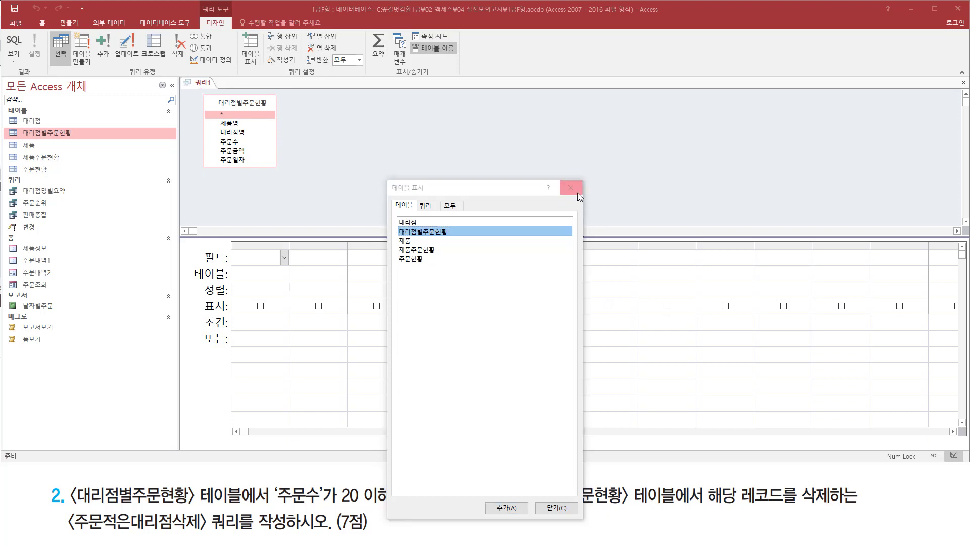
click(577, 192)
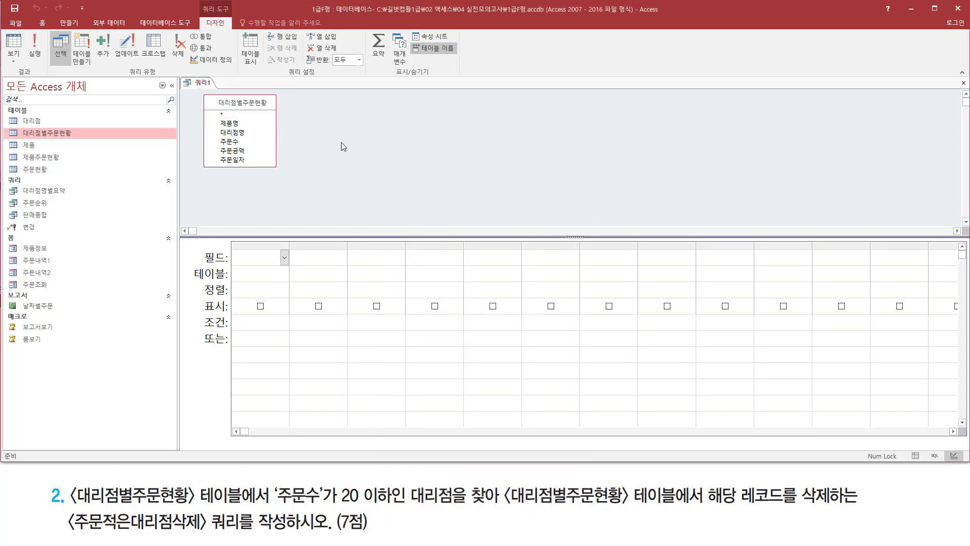
Change the new query's type to a delete query (삭제).
mouse_move(49, 28)
mouse_down()
mouse_move(50, 71)
mouse_move(240, 77)
mouse_up()
mouse_move(173, 29)
mouse_down()
mouse_move(176, 52)
mouse_move(190, 61)
mouse_up()
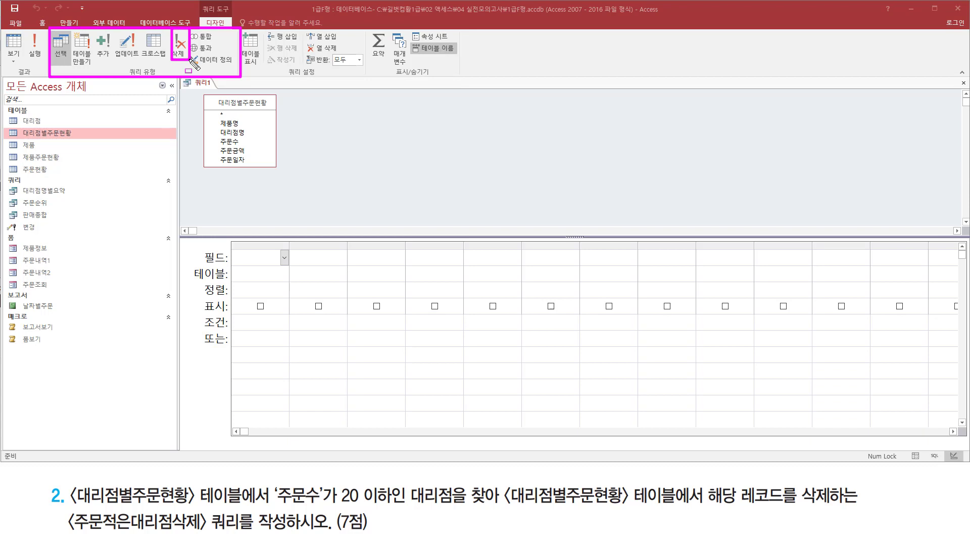
key(Escape)
click(178, 46)
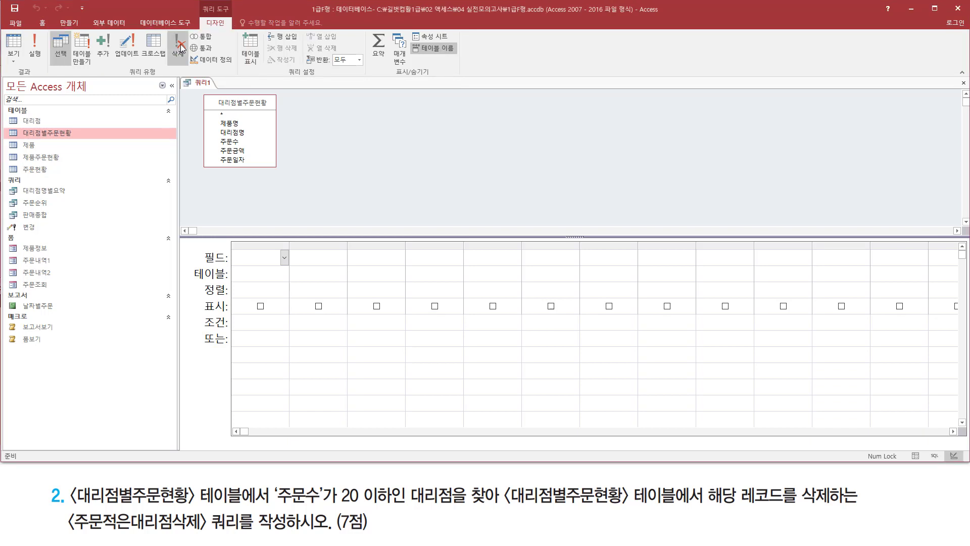
key(ctrl+shift+d)
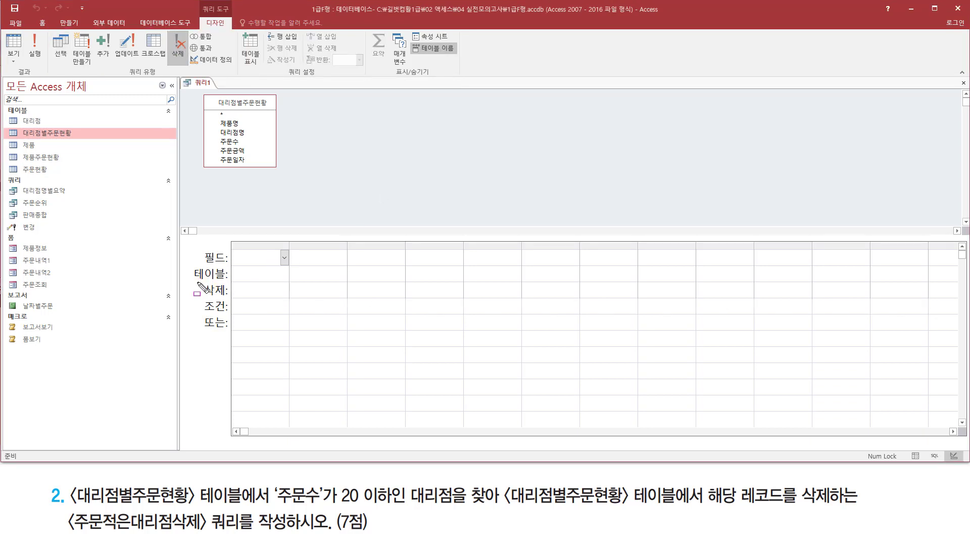
drag(198, 281, 232, 300)
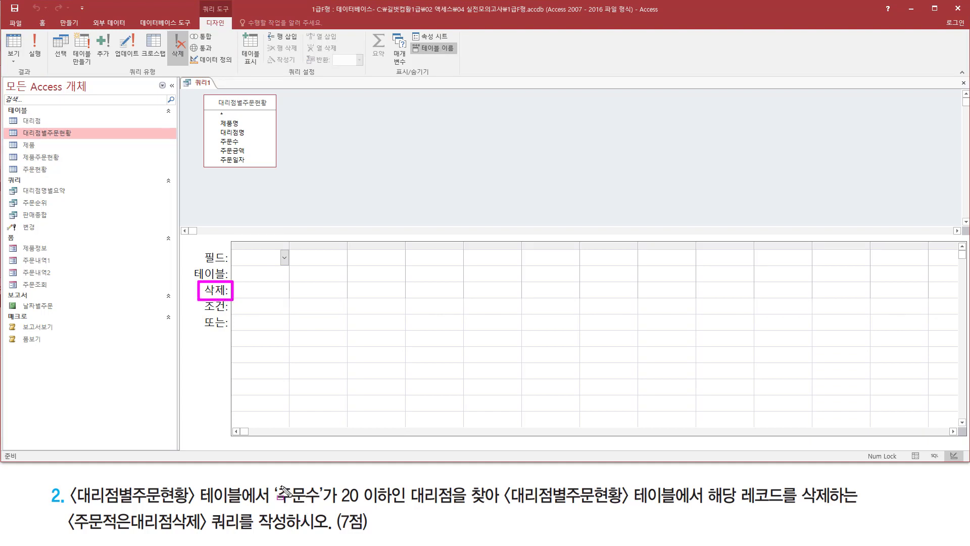
Add the 주문수 field to the first column of the query grid as the deletion condition (조건).
mouse_move(271, 480)
mouse_down()
mouse_move(293, 506)
mouse_move(396, 507)
mouse_up()
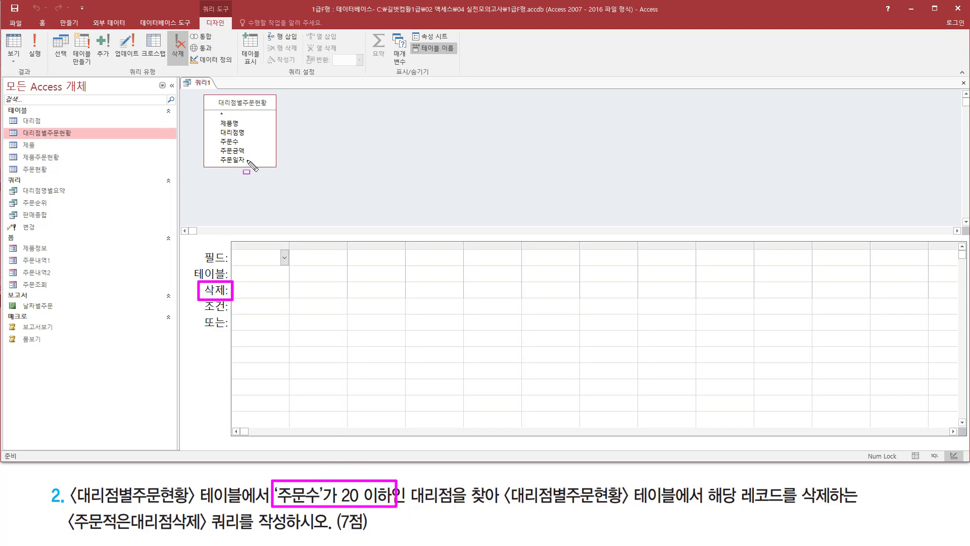
key(Escape)
click(235, 143)
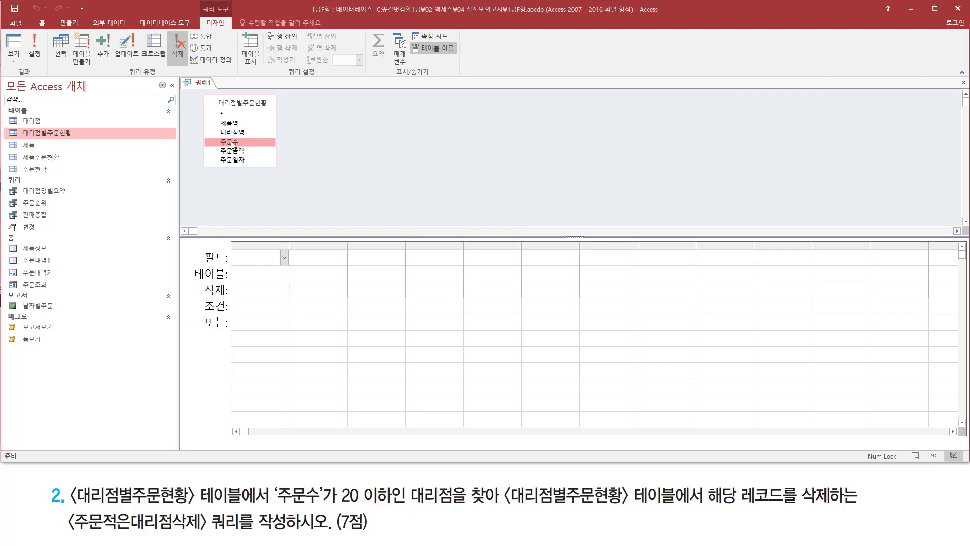
double_click(233, 144)
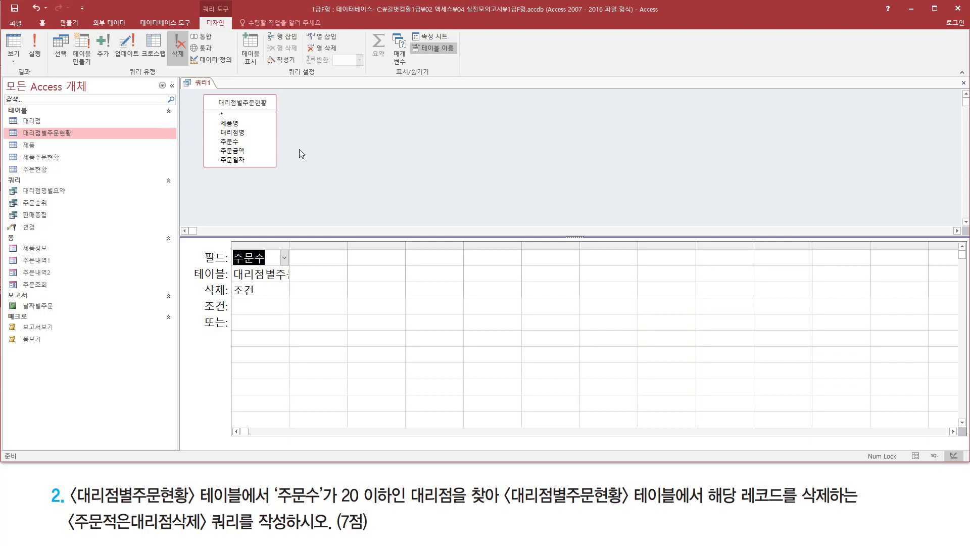
drag(221, 241, 298, 298)
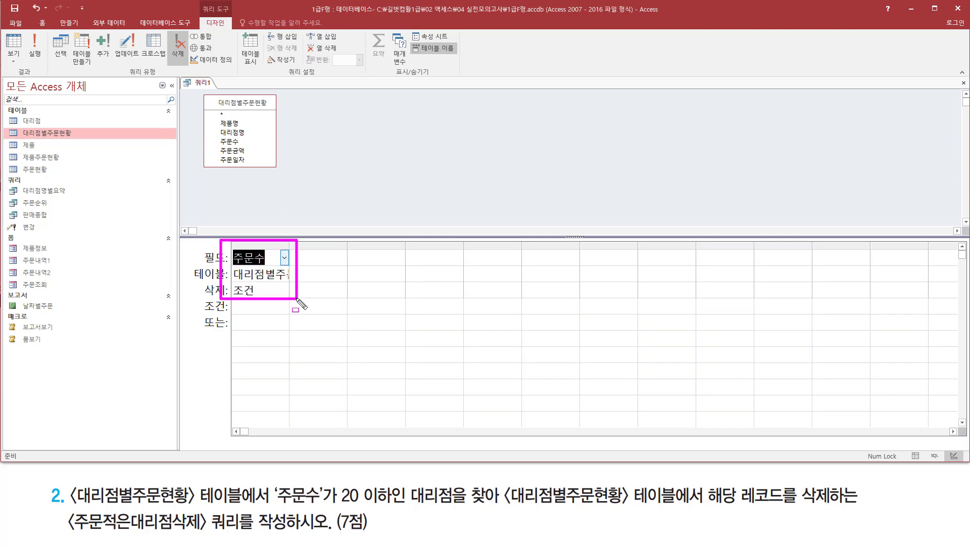
drag(203, 313, 304, 314)
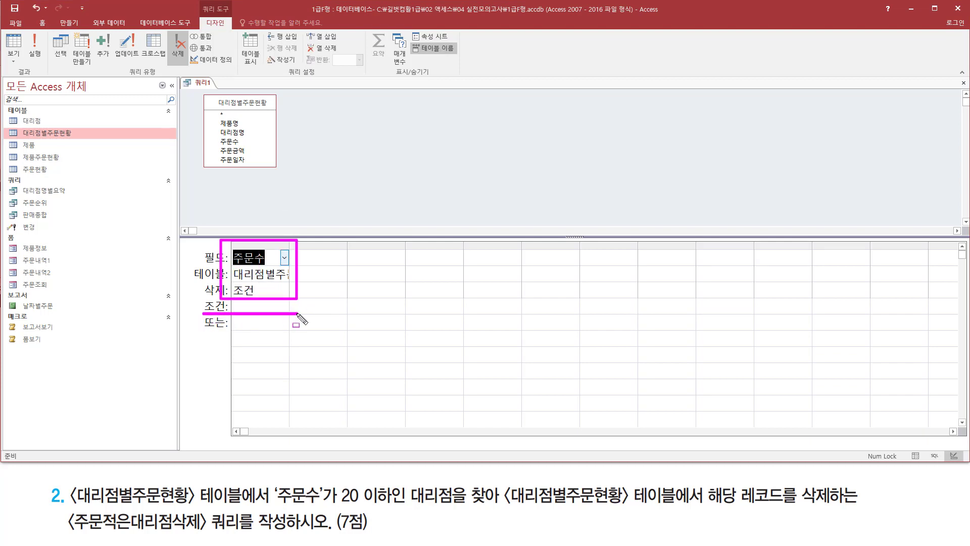
key(Escape)
mouse_move(201, 314)
mouse_down()
mouse_move(286, 329)
mouse_move(289, 302)
mouse_up()
mouse_move(202, 298)
mouse_down()
mouse_move(202, 279)
mouse_move(233, 295)
mouse_move(202, 298)
mouse_move(258, 298)
mouse_up()
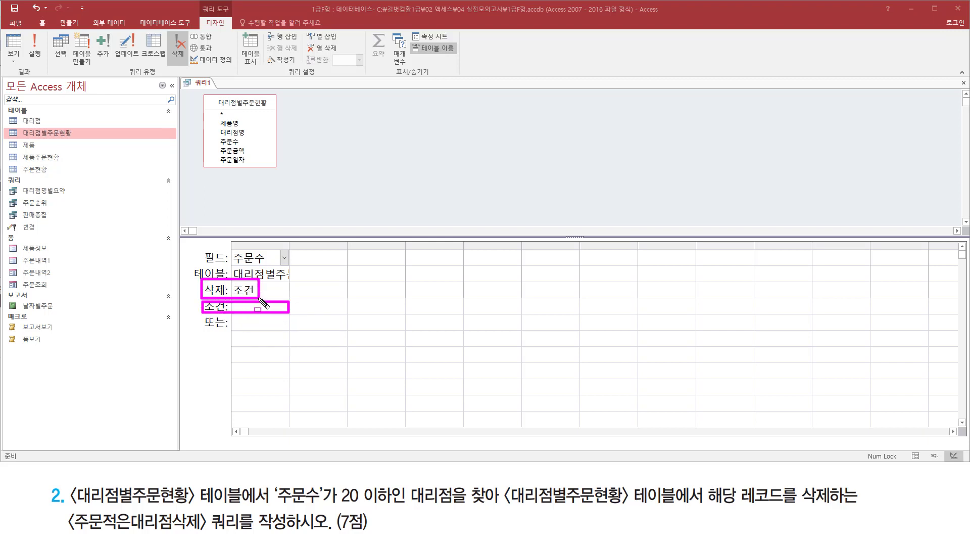
key(Escape)
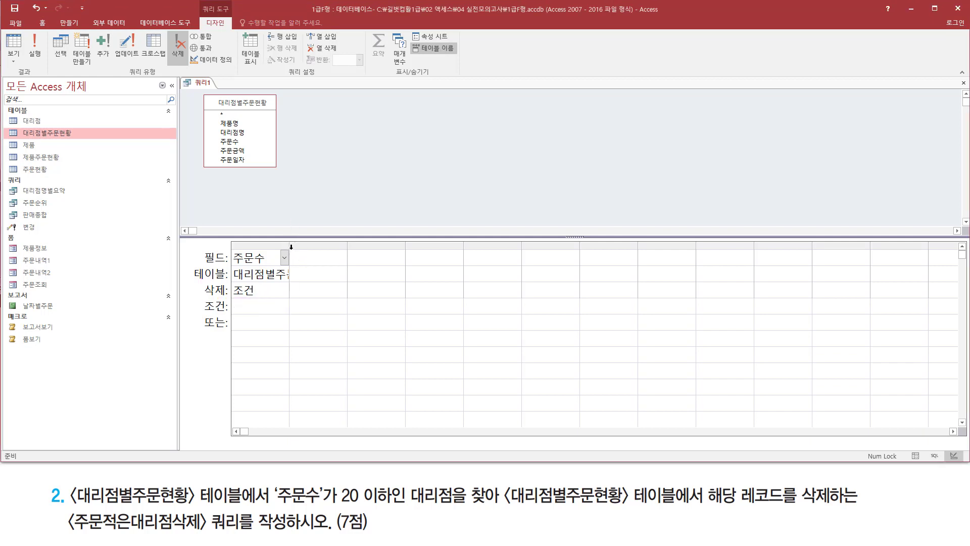
Widen the 주문수 column to fit the table name and set its criterion (조건) to <="20".
drag(290, 244, 333, 245)
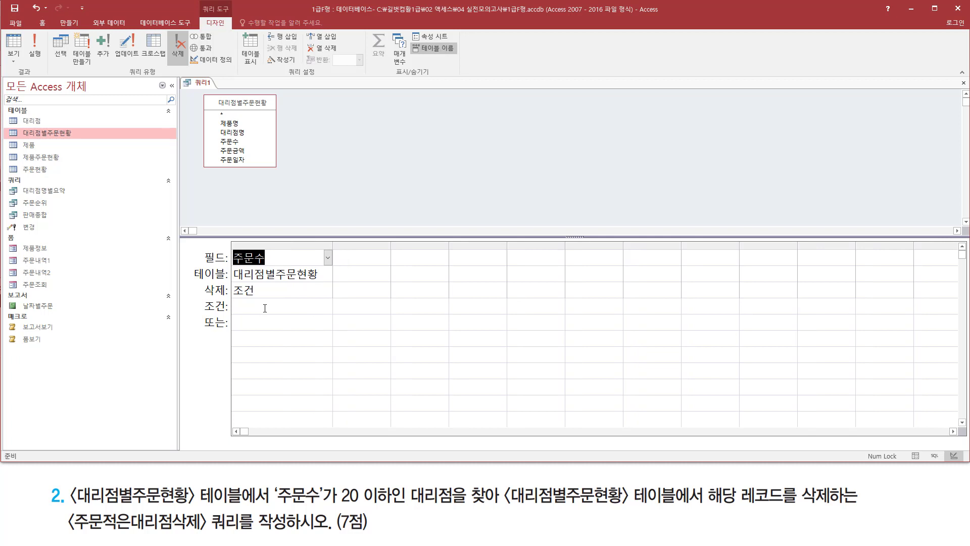
click(264, 308)
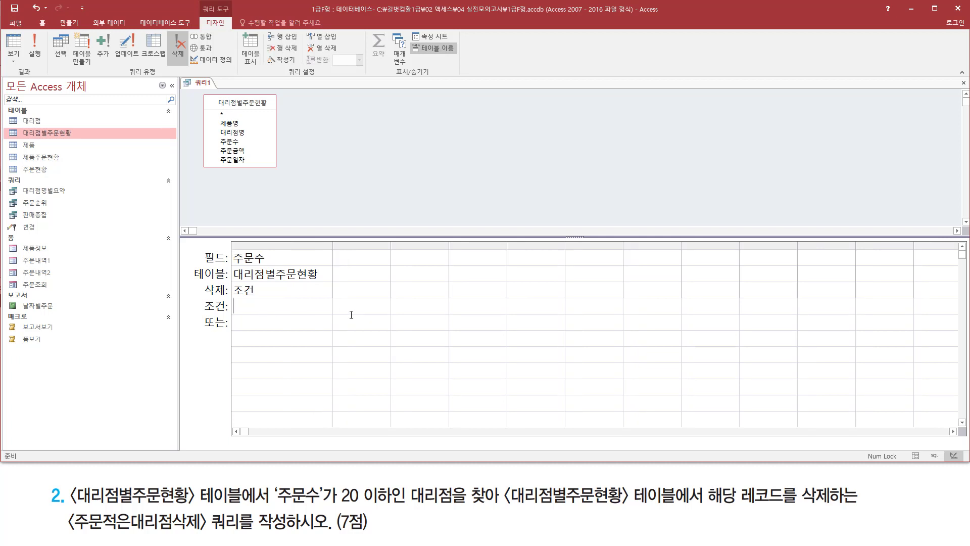
text(<=)
text(20)
text(")
key(ctrl+shift+d)
drag(231, 316, 282, 317)
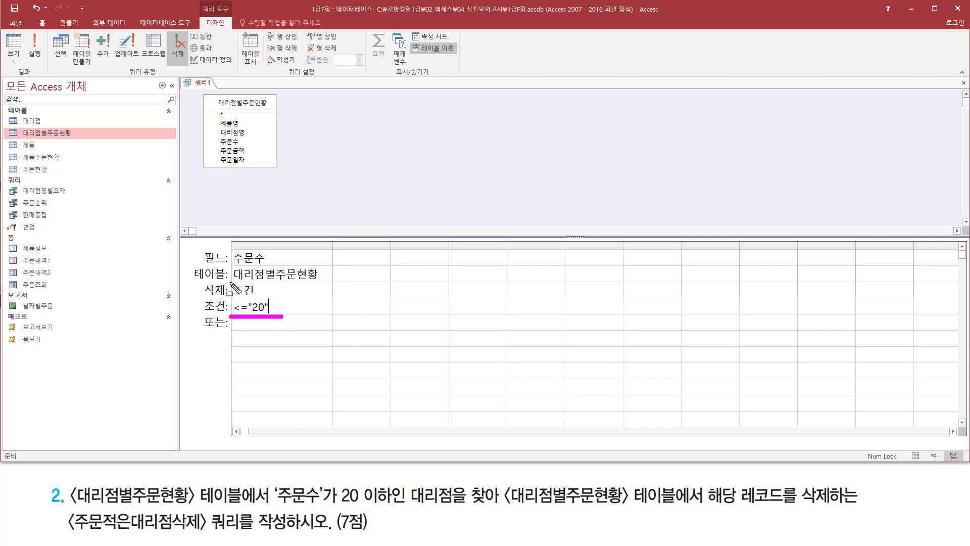
drag(203, 281, 260, 299)
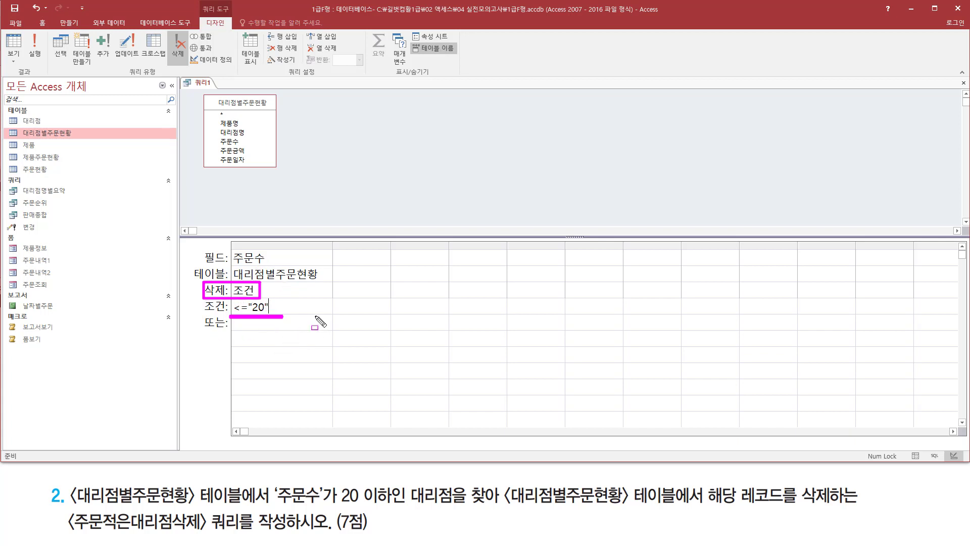
key(Escape)
click(376, 149)
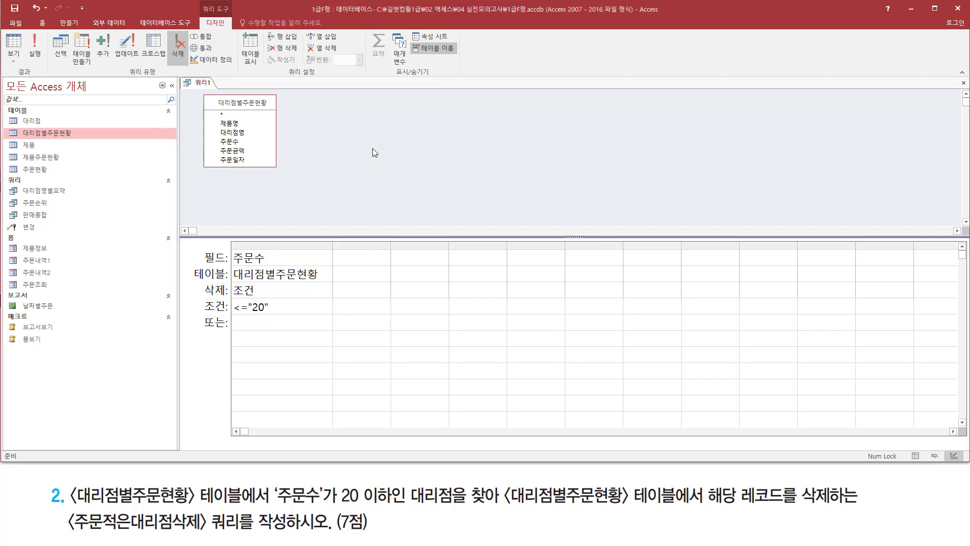
Close the new delete query and save it under the name 주문적은대리점삭제.
right_click(207, 86)
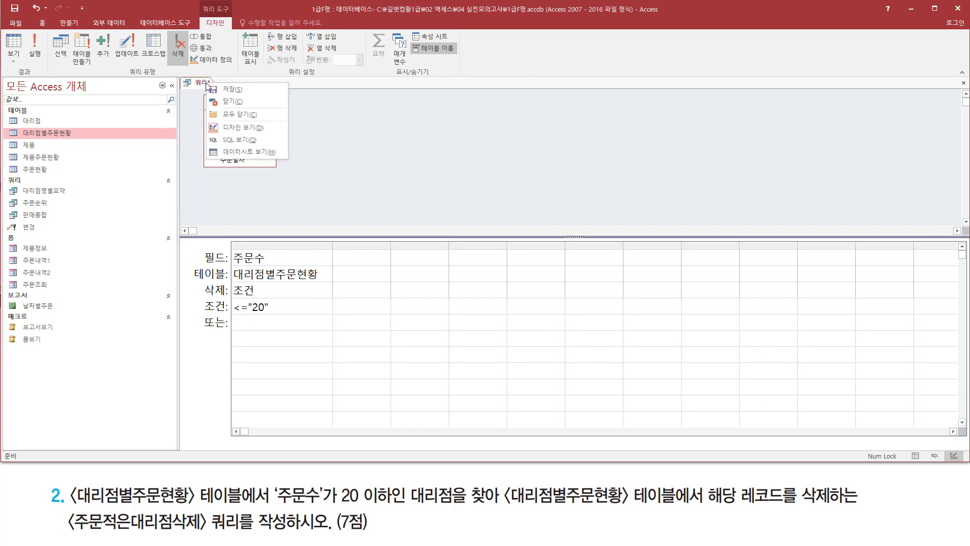
click(231, 101)
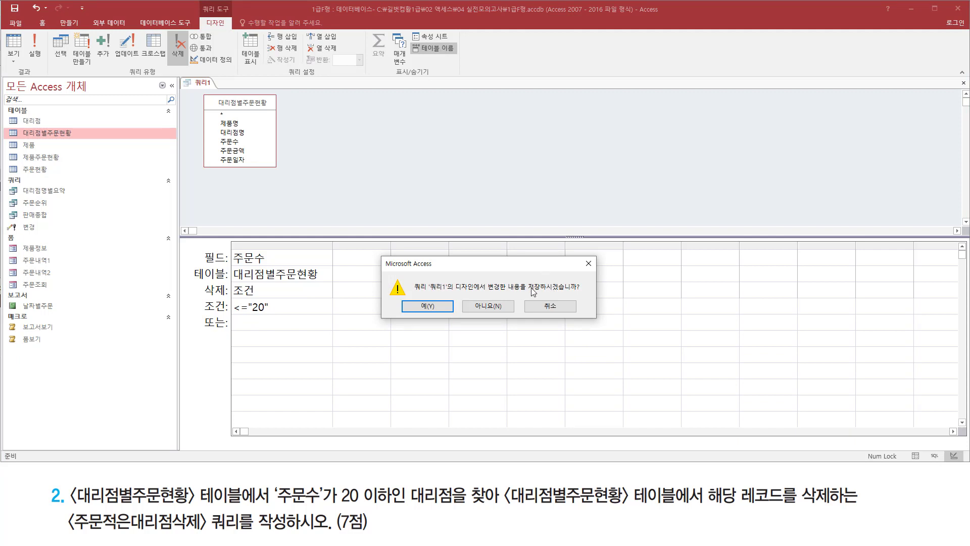
key(ctrl+shift+d)
drag(403, 298, 451, 314)
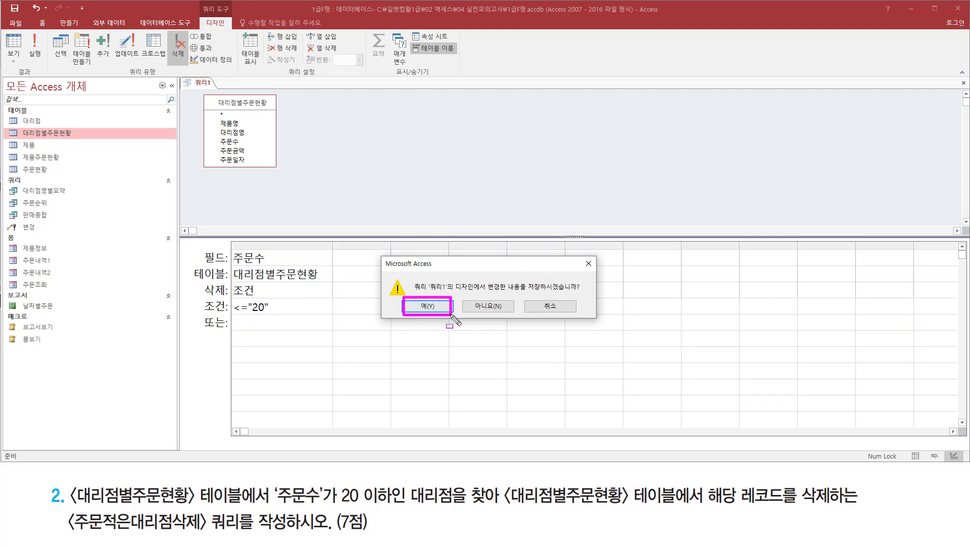
key(Escape)
click(428, 306)
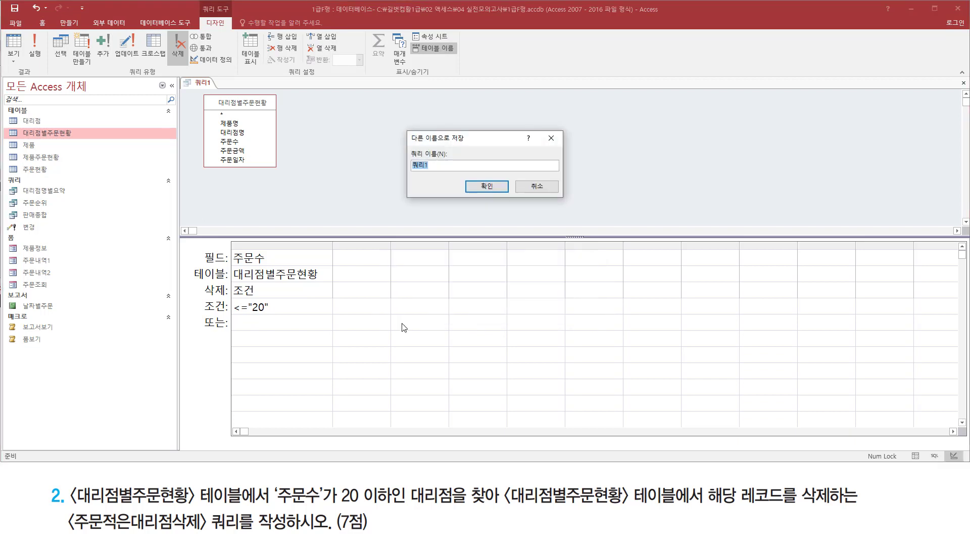
key(ctrl+shift+d)
drag(405, 146, 461, 180)
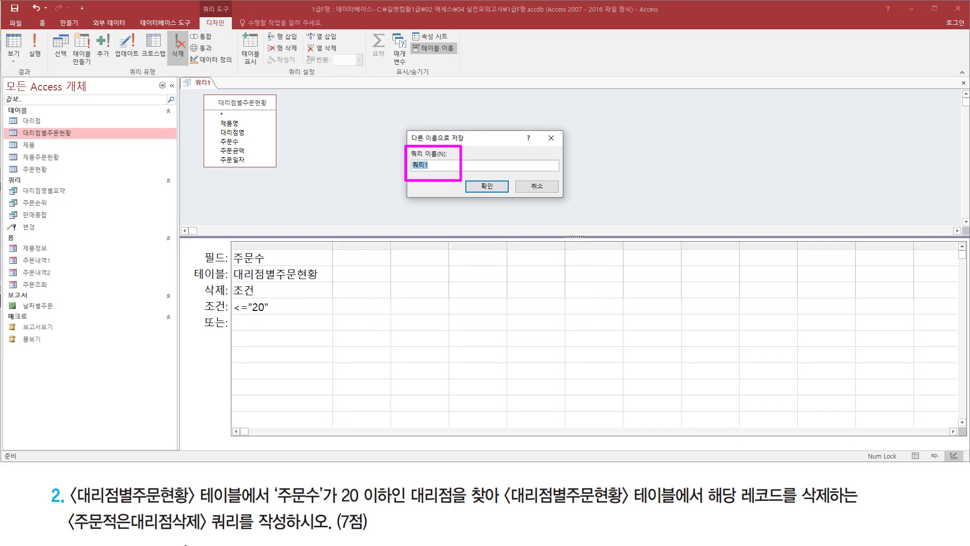
drag(64, 537, 202, 537)
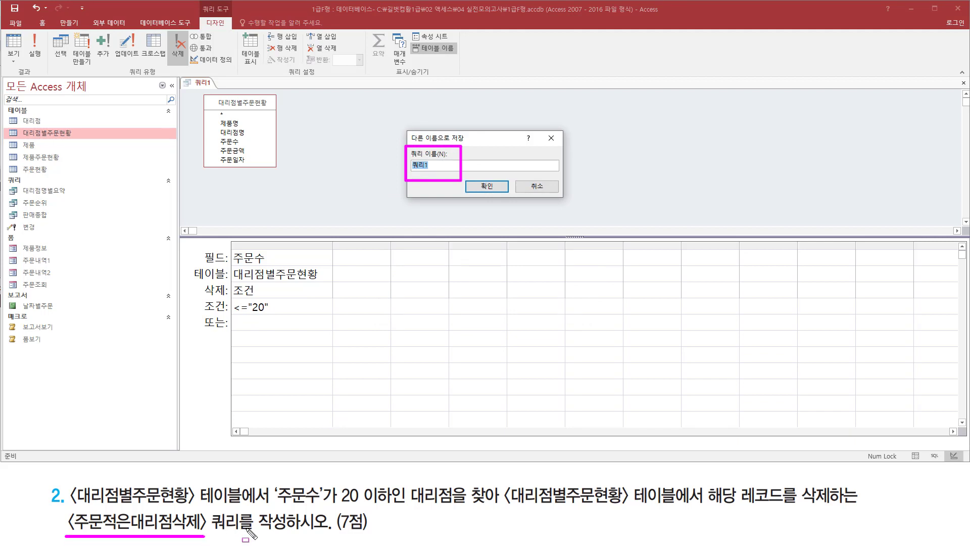
key(Escape)
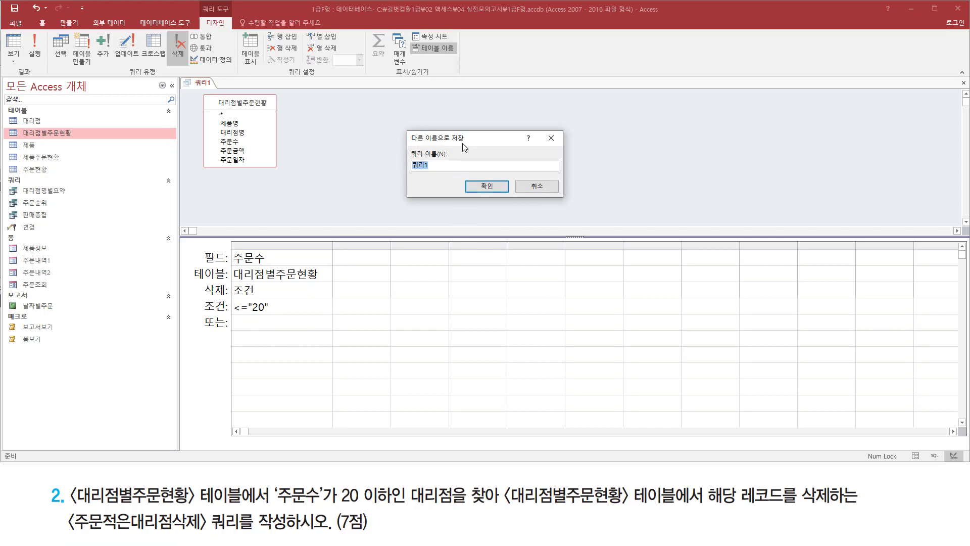
text(주문적은ㄷ)
text(리점삭제)
click(473, 164)
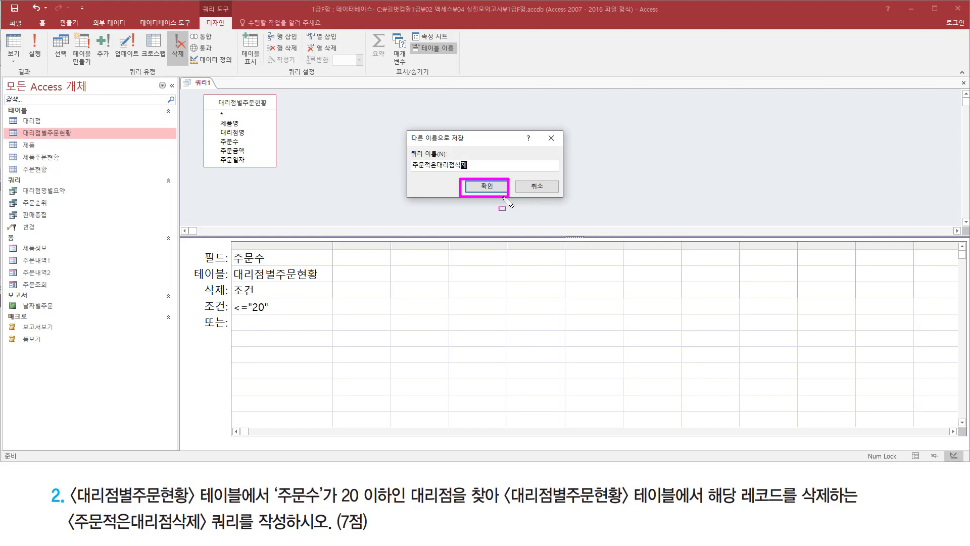
click(487, 187)
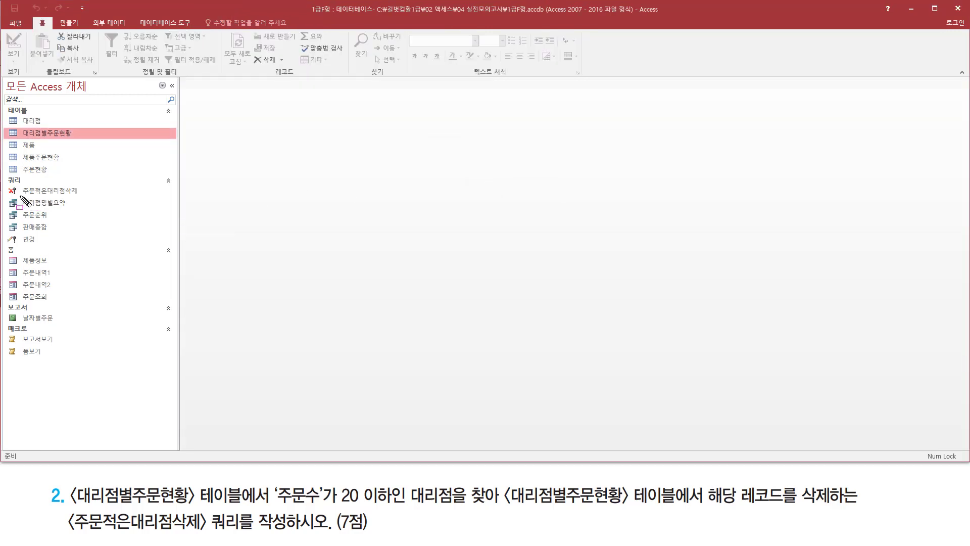
Run the 주문적은대리점삭제 query and approve deleting the matching rows from the 대리점별주문현황 table.
mouse_move(6, 197)
mouse_down()
mouse_move(86, 193)
mouse_move(83, 184)
mouse_up()
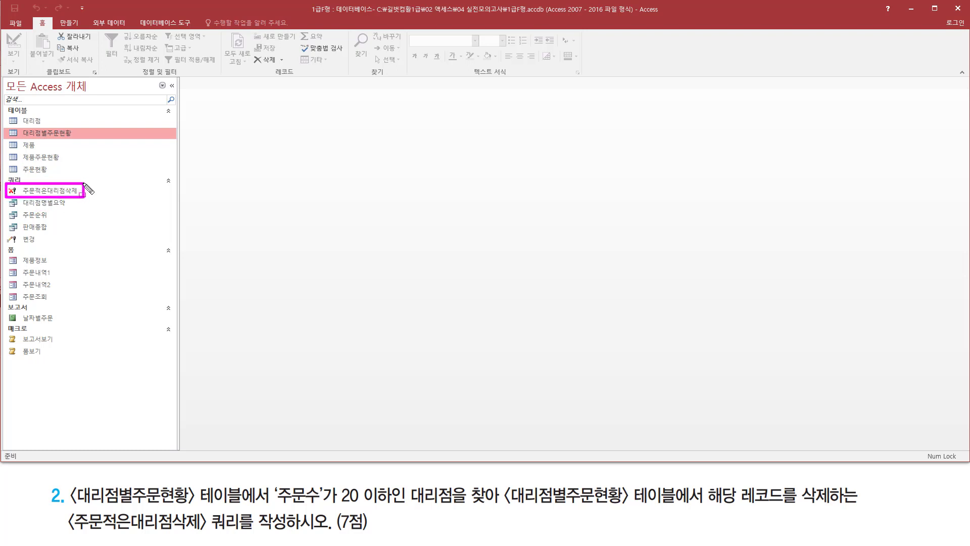
key(Escape)
click(68, 192)
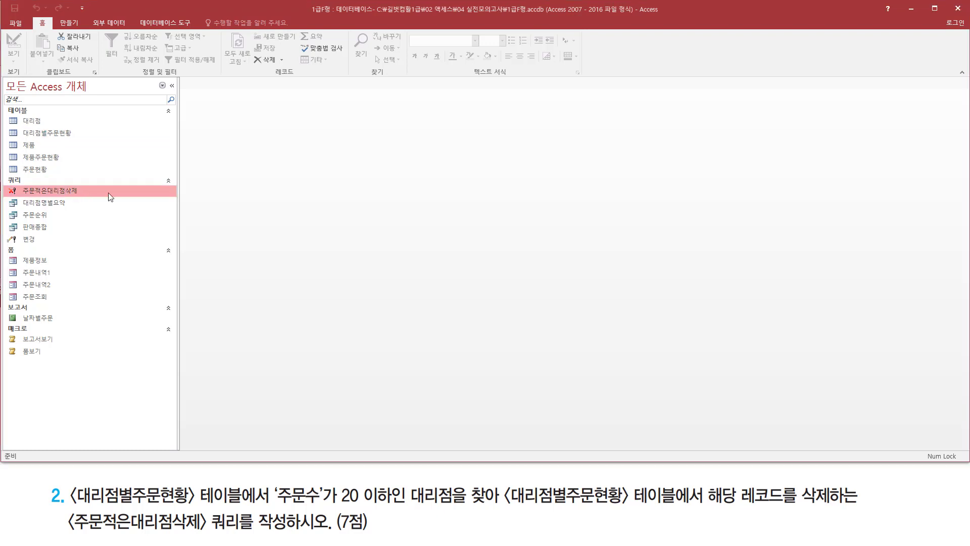
double_click(68, 192)
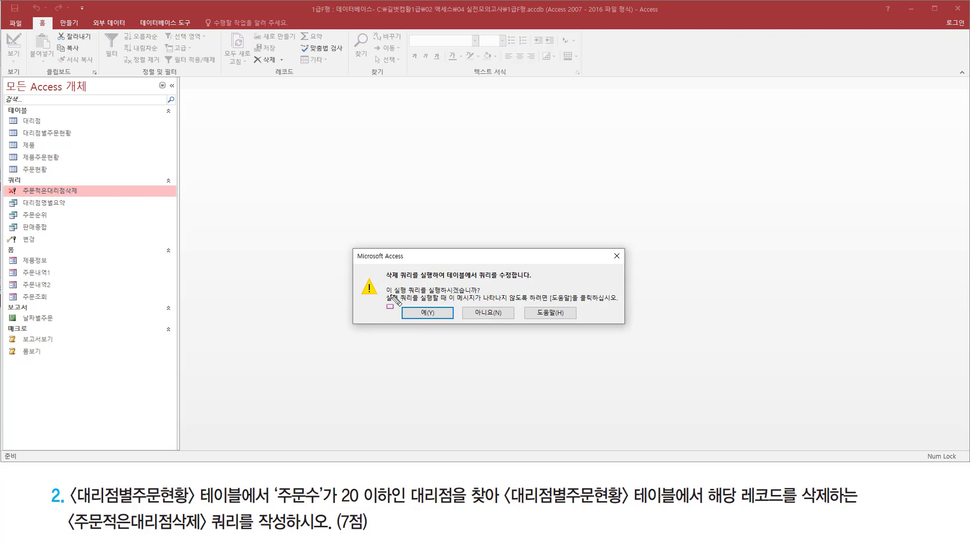
mouse_move(388, 294)
mouse_down()
mouse_move(482, 294)
mouse_move(487, 285)
mouse_up()
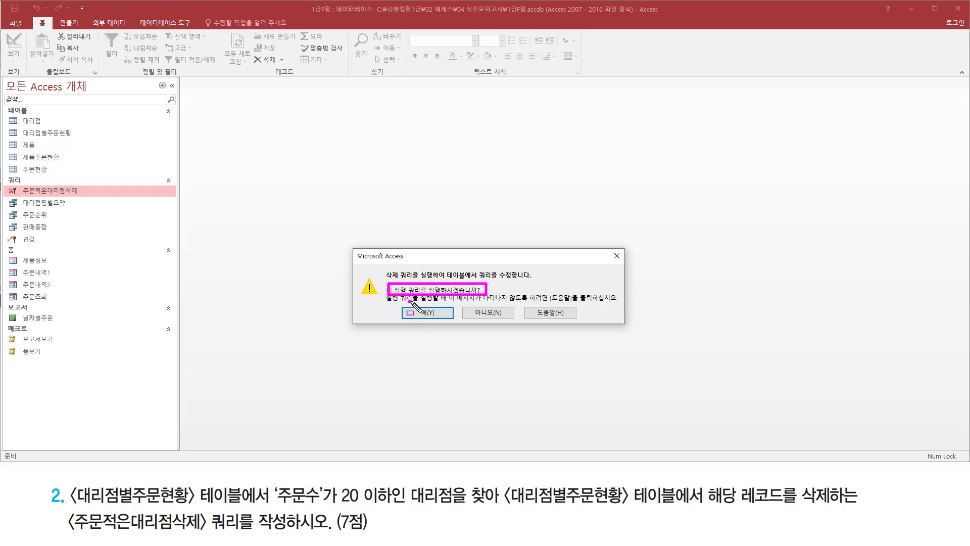
drag(408, 301, 446, 322)
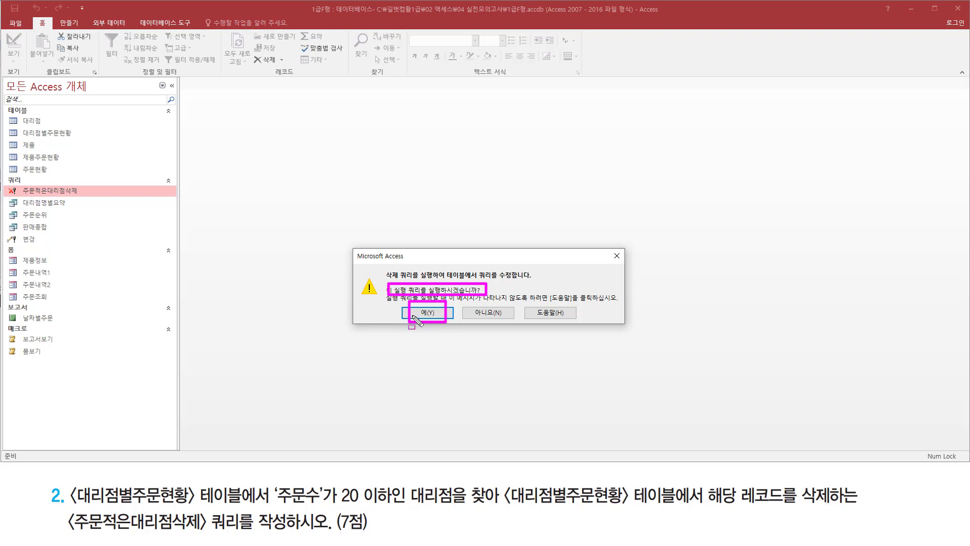
click(441, 315)
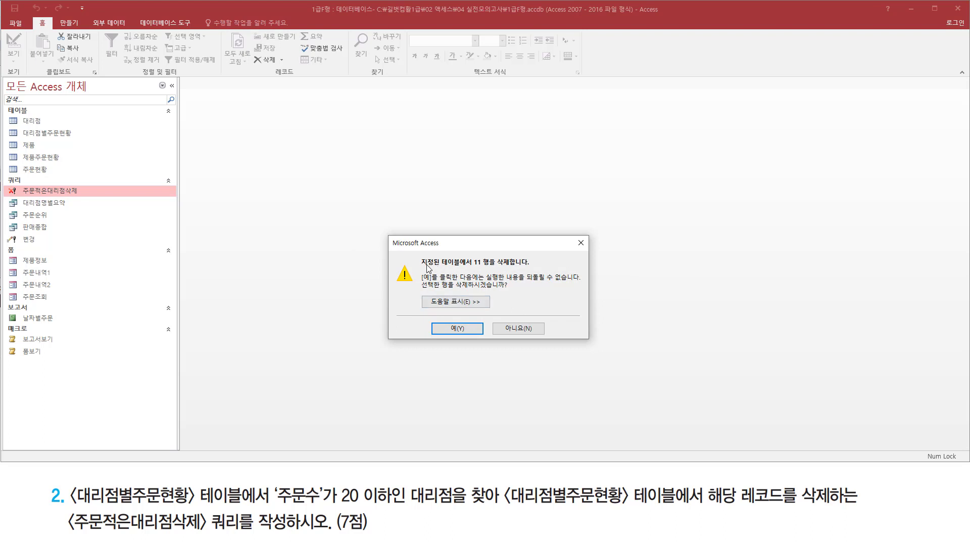
mouse_move(420, 273)
mouse_down()
mouse_move(526, 273)
mouse_move(536, 254)
mouse_up()
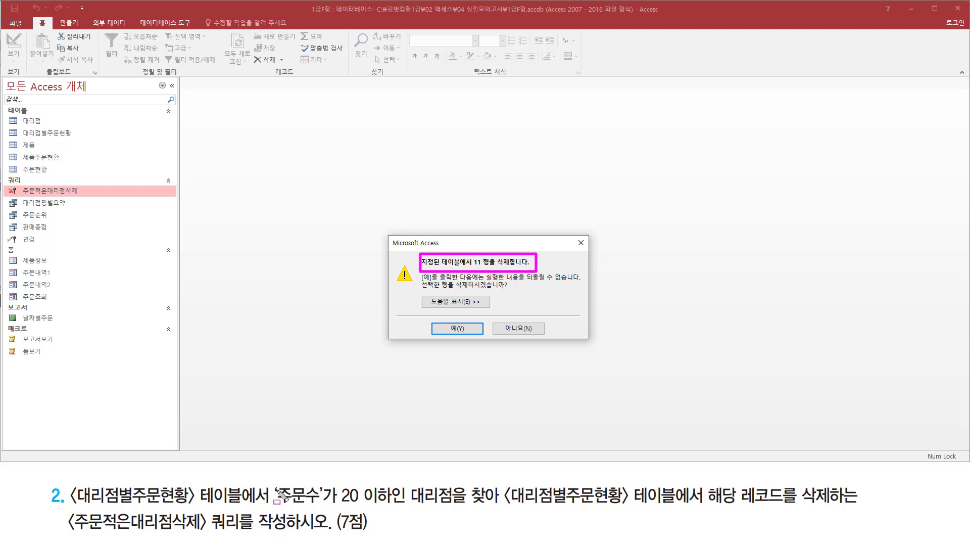
mouse_move(271, 479)
mouse_down()
mouse_move(303, 509)
mouse_move(470, 513)
mouse_up()
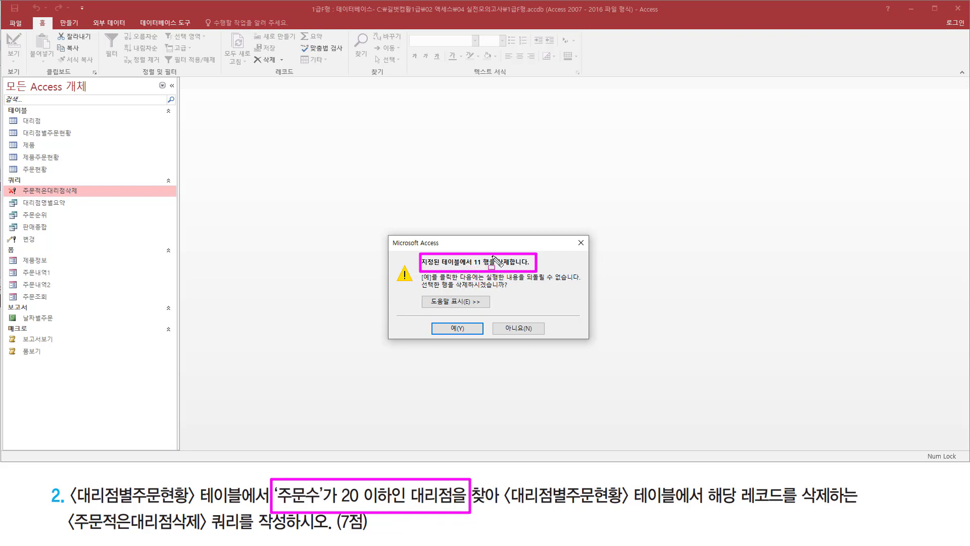
drag(520, 284, 526, 279)
drag(421, 292, 512, 292)
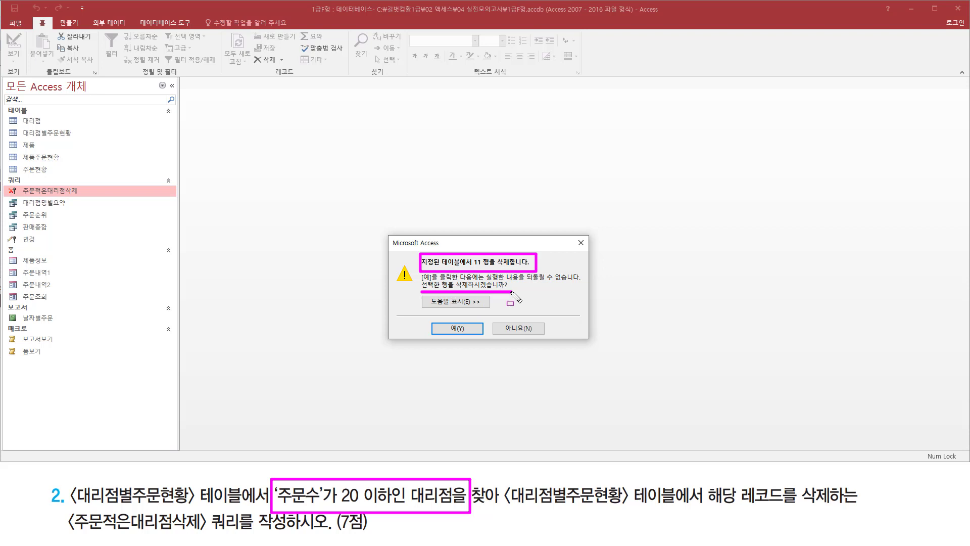
drag(440, 318, 475, 337)
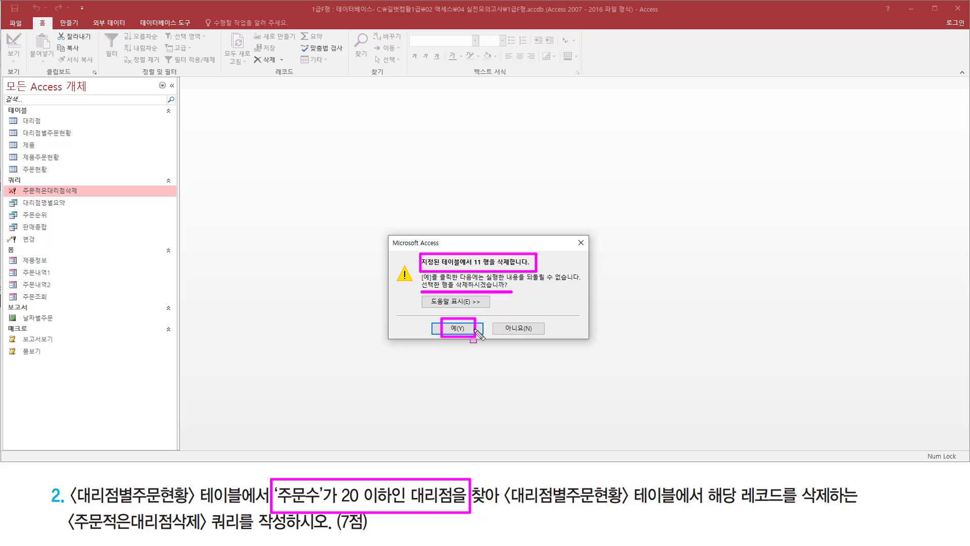
key(Escape)
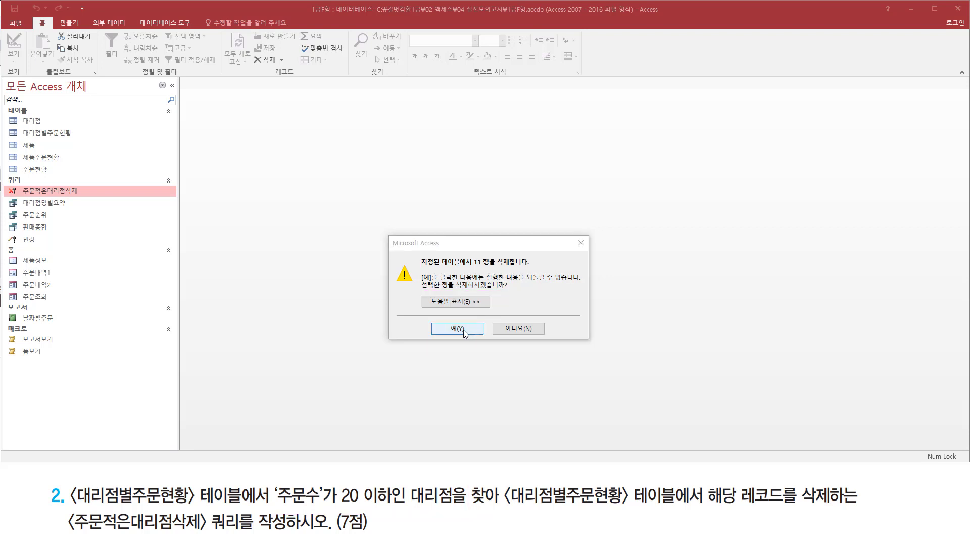
click(458, 328)
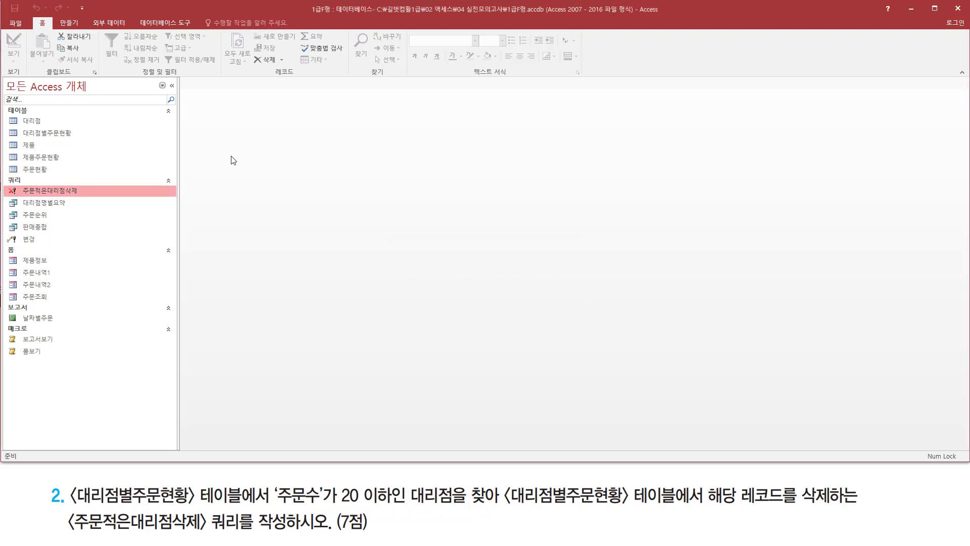
Open the 대리점별주문현황 table to check its record count and remaining 주문수 values, and close it.
click(75, 135)
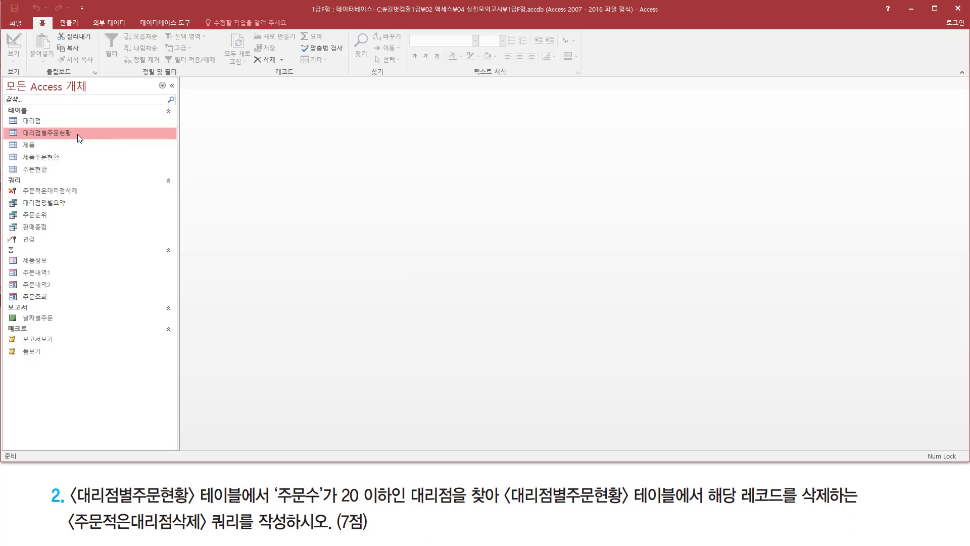
double_click(77, 135)
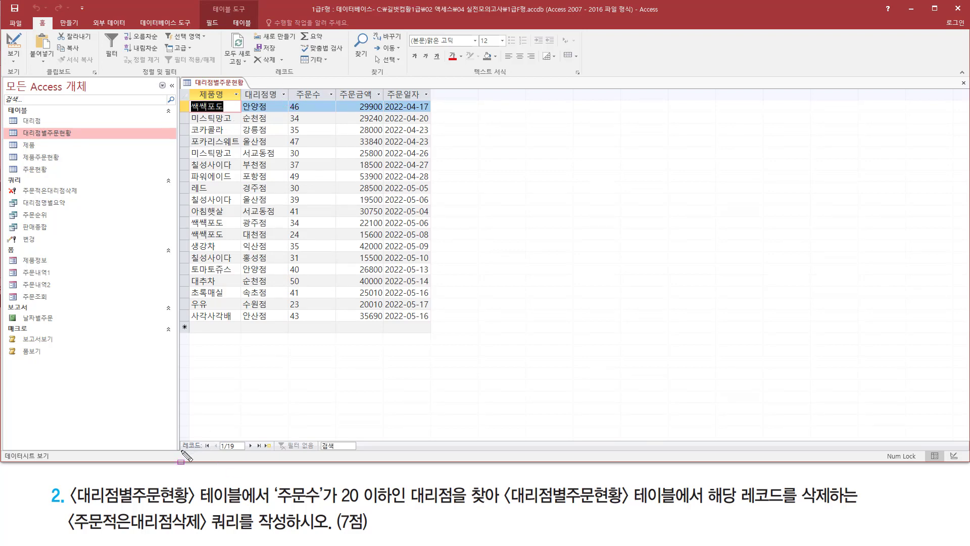
mouse_move(181, 452)
mouse_down()
mouse_move(291, 464)
mouse_move(278, 438)
mouse_up()
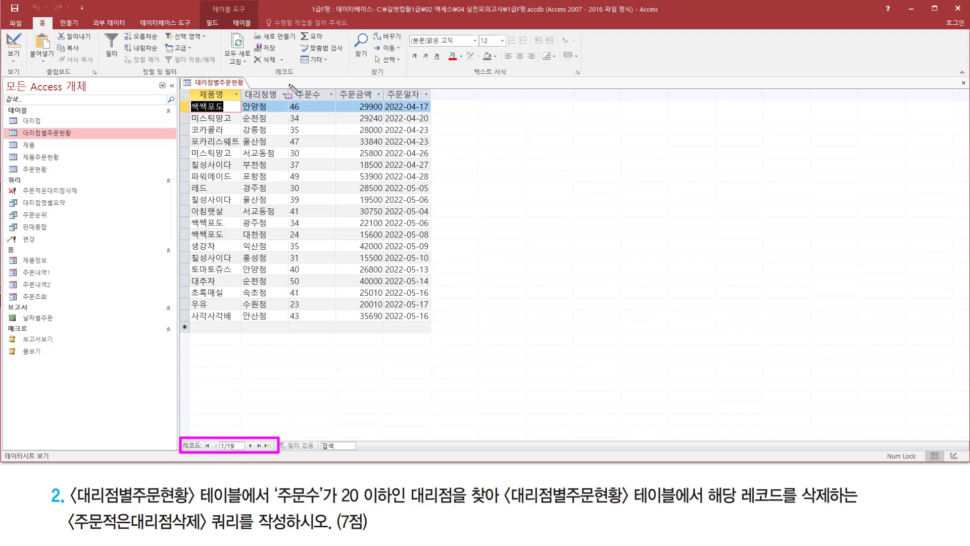
mouse_move(286, 87)
mouse_down()
mouse_move(303, 85)
mouse_move(326, 289)
mouse_move(339, 324)
mouse_up()
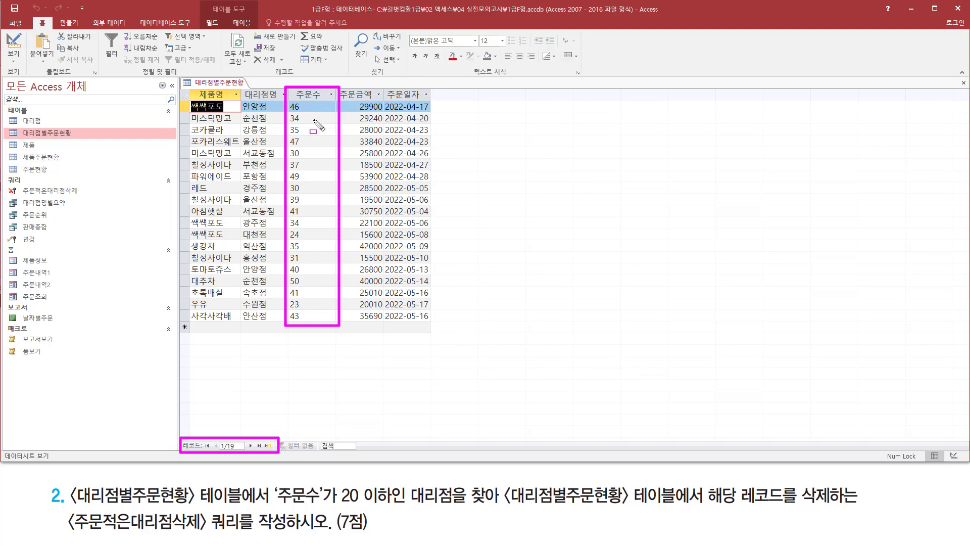
key(Escape)
right_click(227, 86)
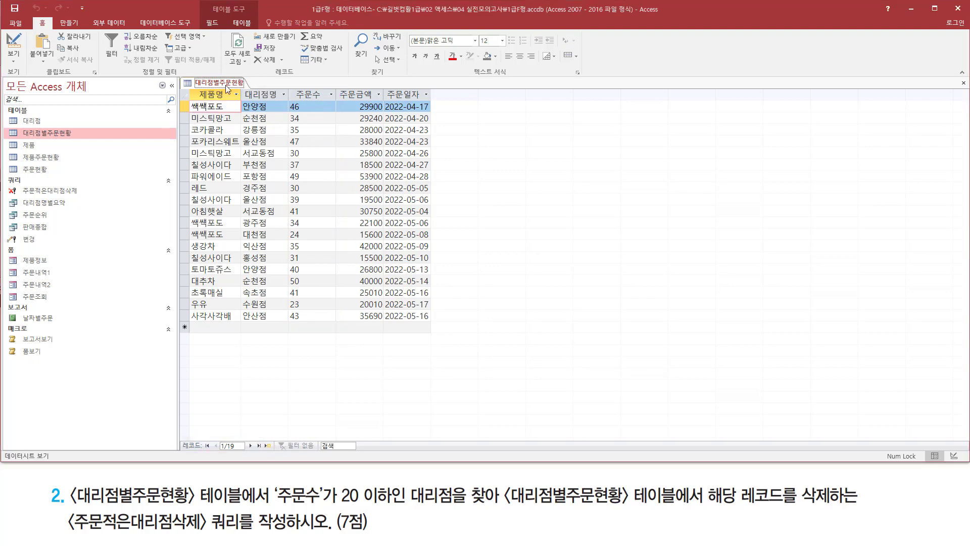
right_click(227, 88)
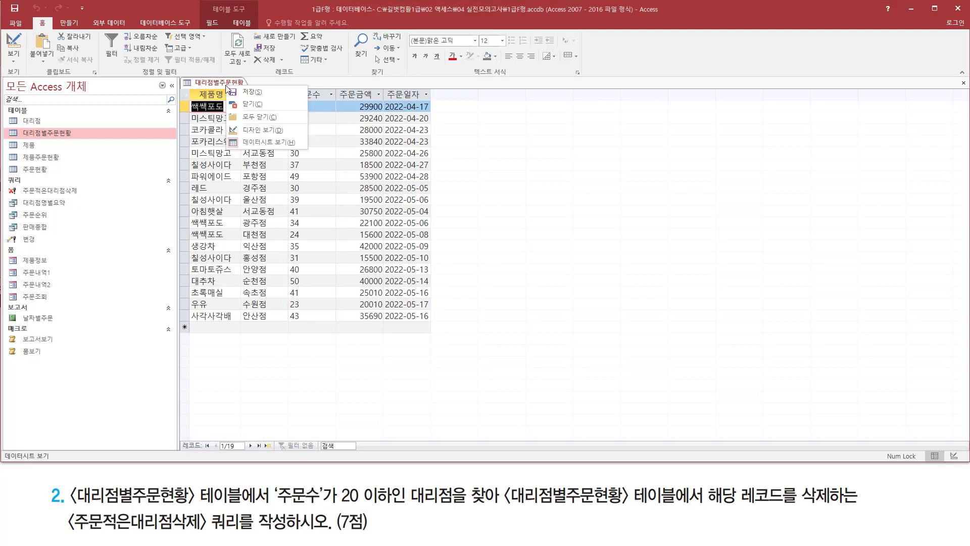
click(251, 104)
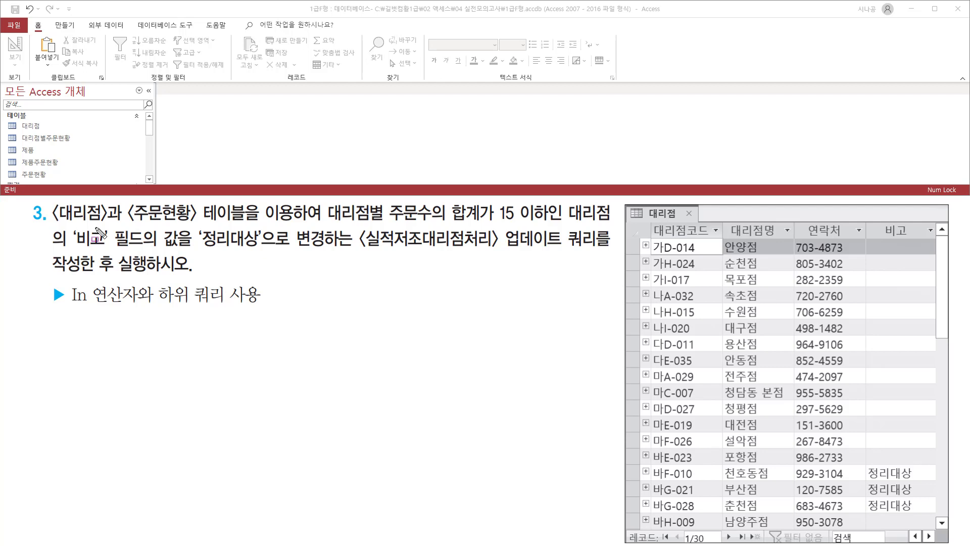
drag(50, 224, 612, 224)
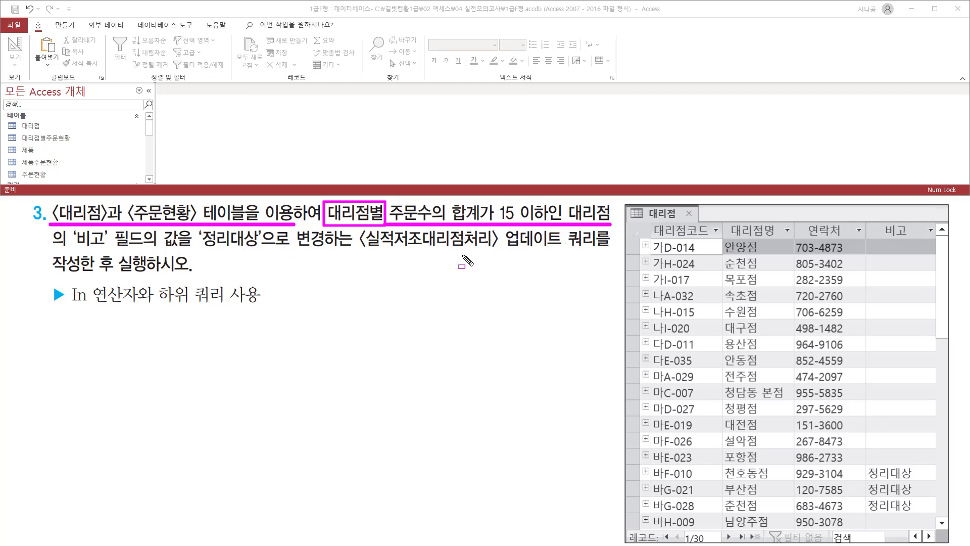
mouse_move(69, 249)
mouse_down()
mouse_move(515, 247)
mouse_move(601, 258)
mouse_up()
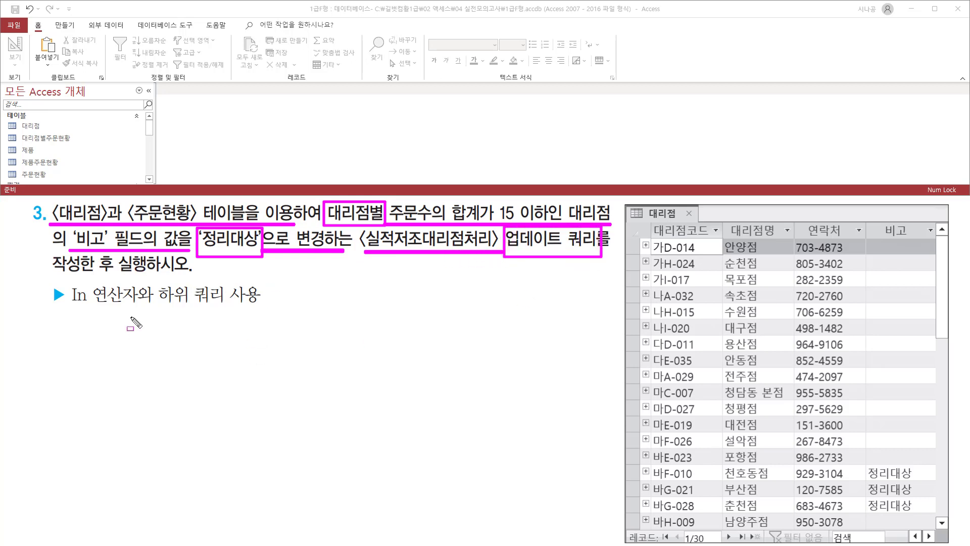
drag(64, 306, 268, 304)
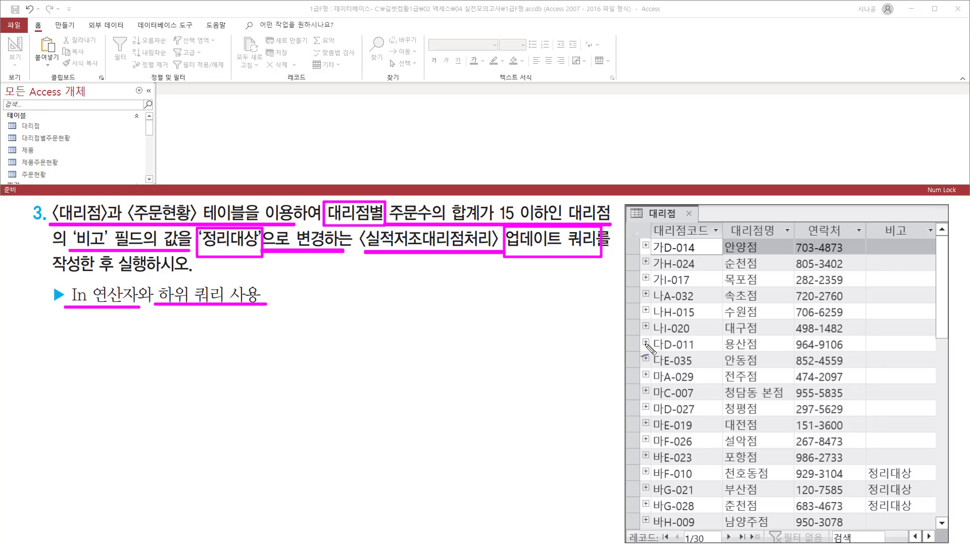
drag(544, 266, 552, 264)
drag(550, 224, 571, 216)
drag(859, 475, 859, 502)
drag(456, 278, 459, 277)
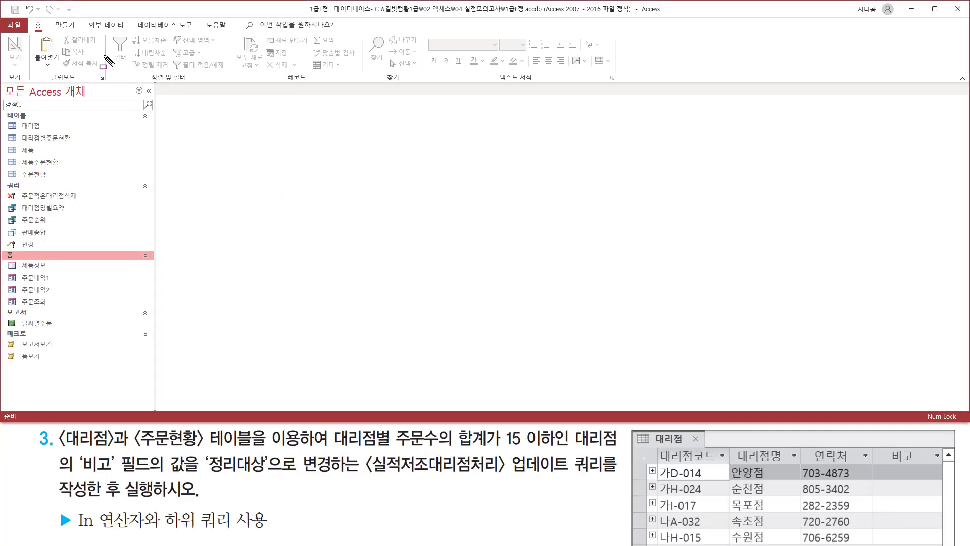
Create a new blank query in design view.
drag(50, 18, 81, 32)
key(Escape)
click(62, 29)
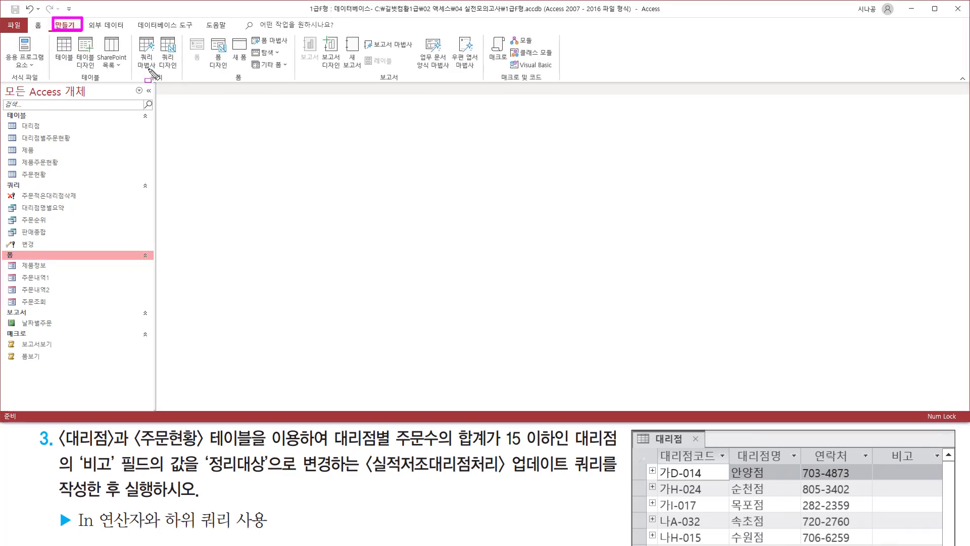
drag(145, 74, 160, 88)
drag(158, 35, 179, 69)
key(Escape)
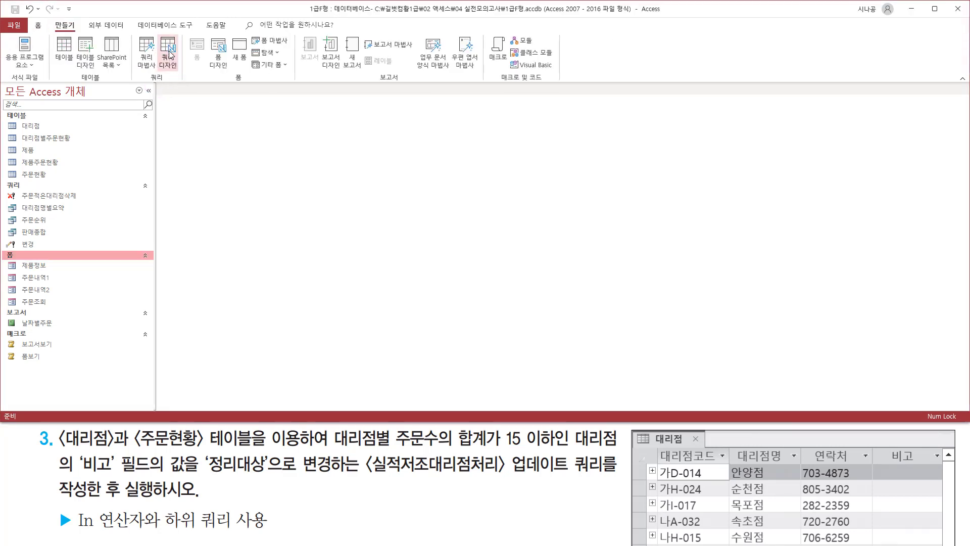
click(169, 51)
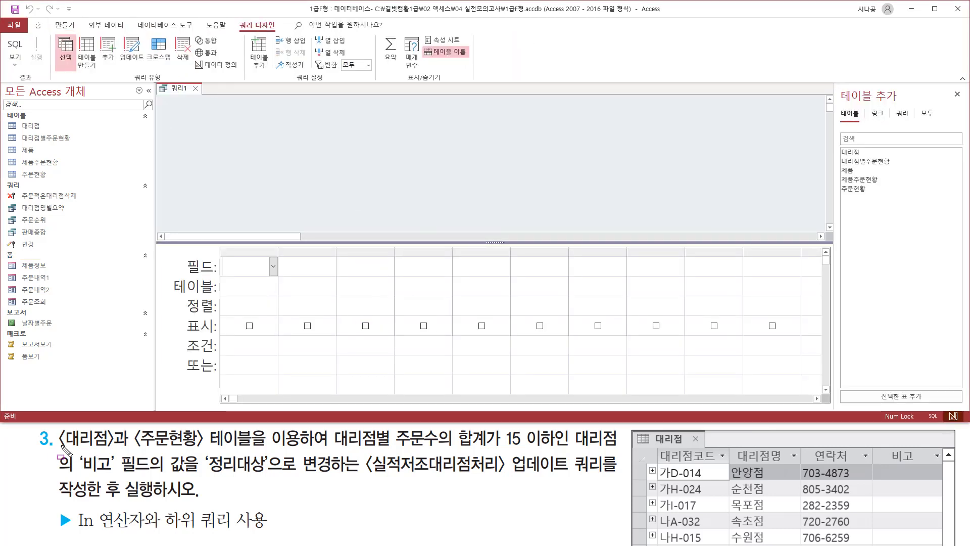
Add the 대리점 and 주문현황 tables to the new query and close the table list.
drag(57, 449, 212, 449)
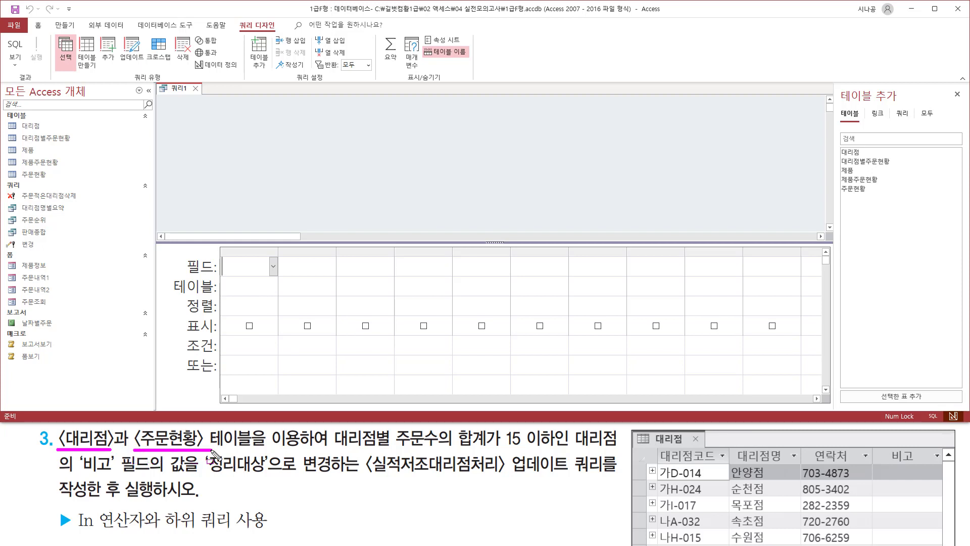
key(Escape)
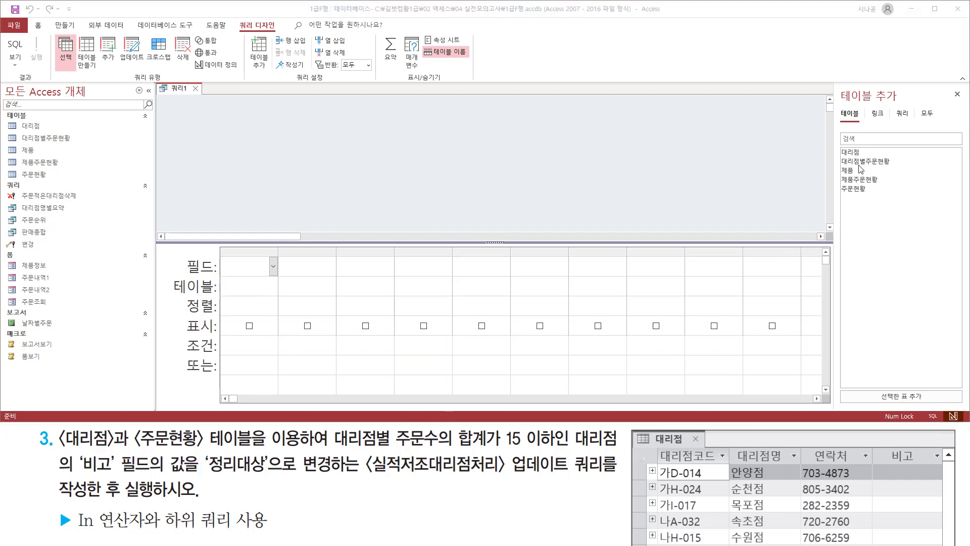
click(859, 153)
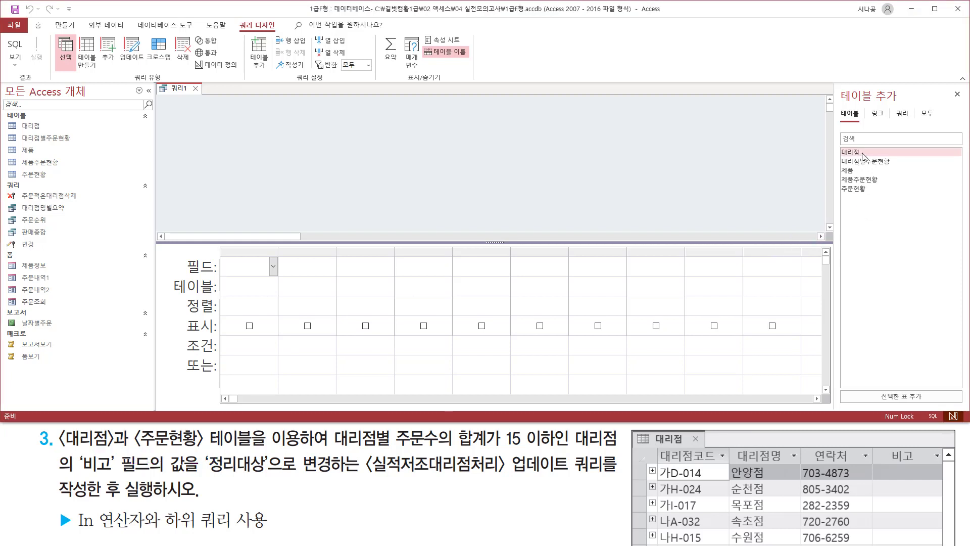
double_click(861, 153)
click(867, 189)
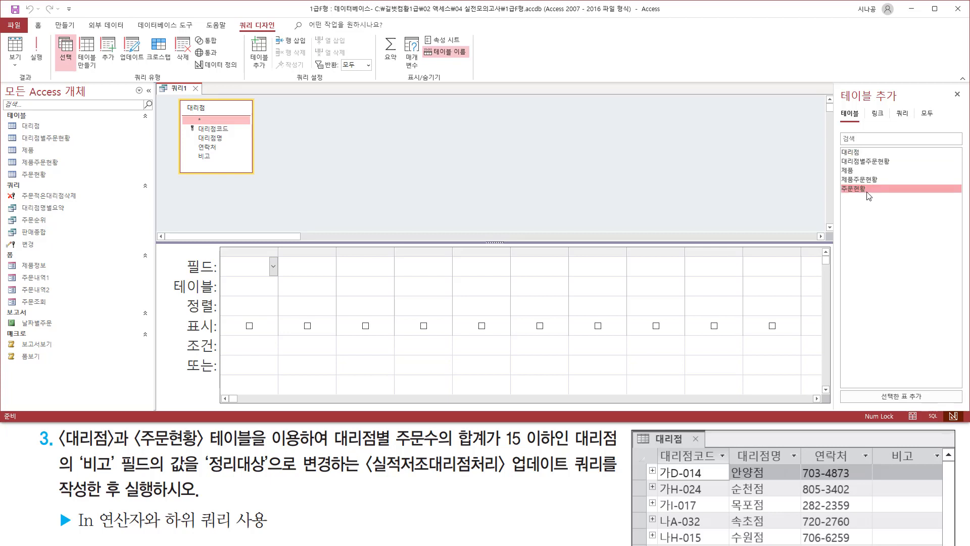
double_click(868, 190)
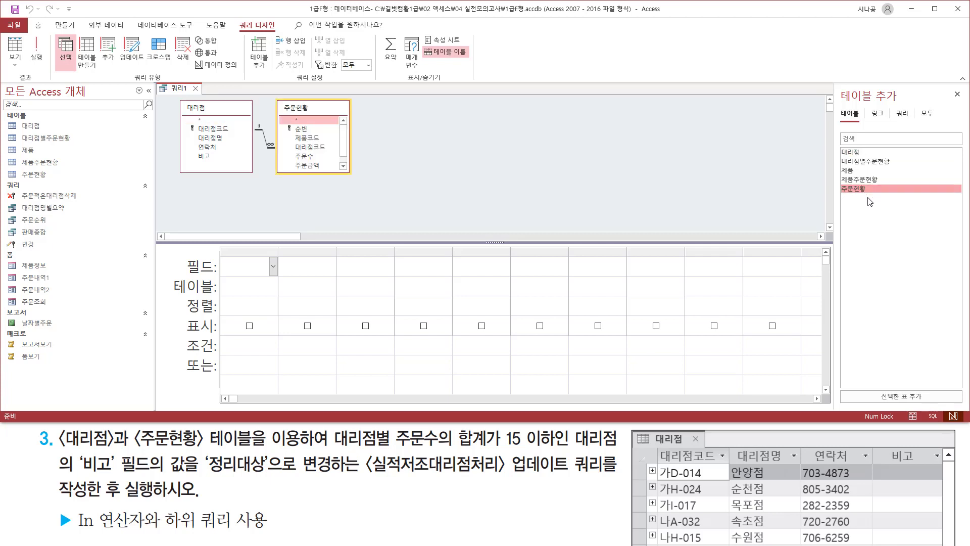
click(957, 95)
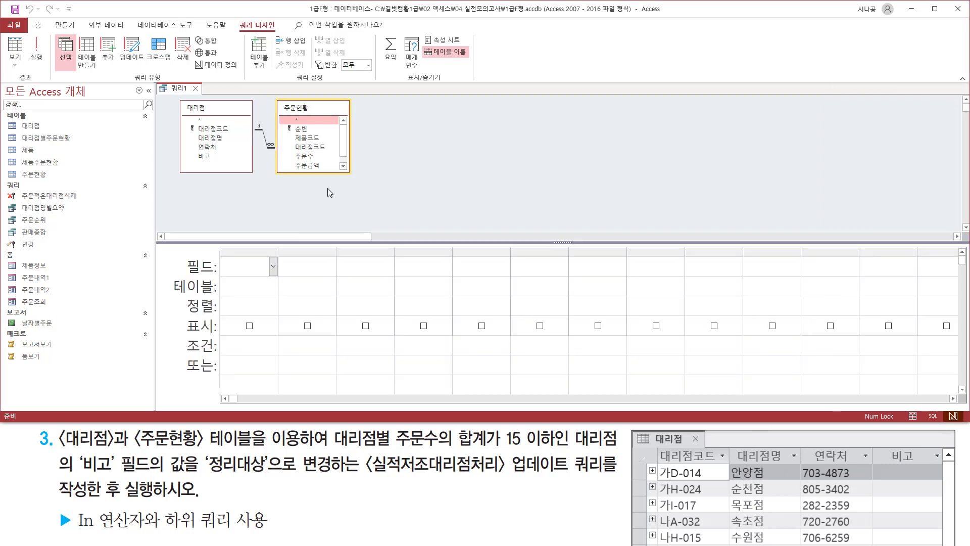
Change the query type to an update query.
key(ctrl+shift+d)
drag(236, 15, 279, 37)
drag(129, 71, 176, 84)
drag(119, 32, 147, 64)
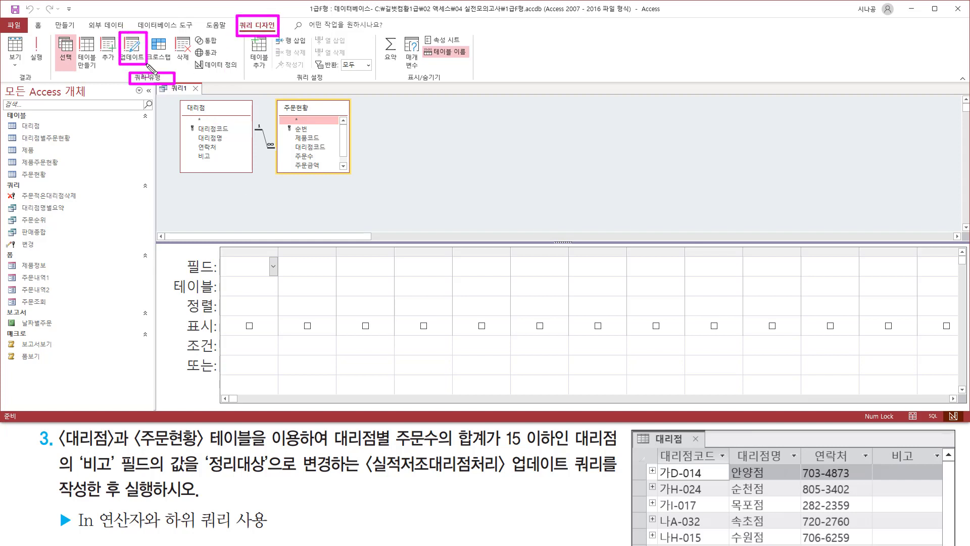
key(Escape)
click(132, 50)
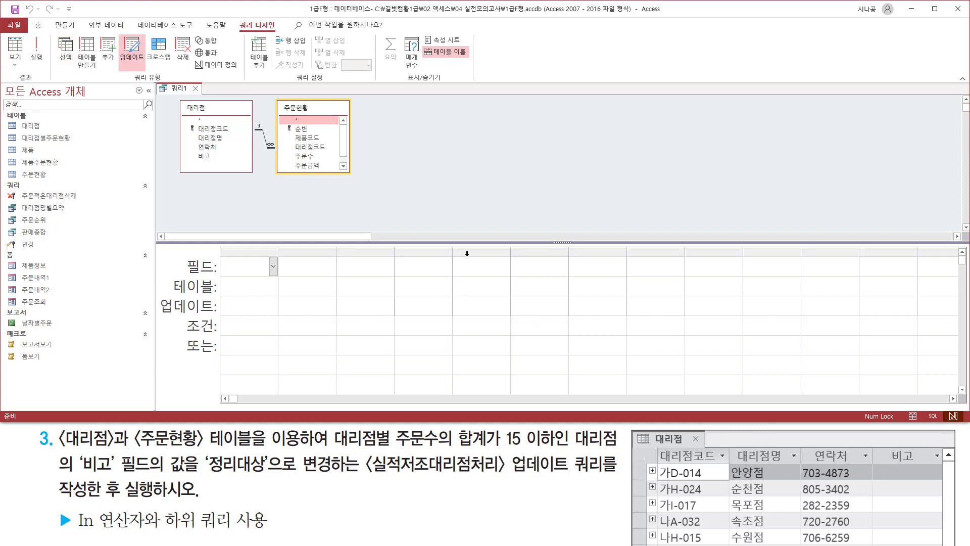
drag(157, 296, 219, 317)
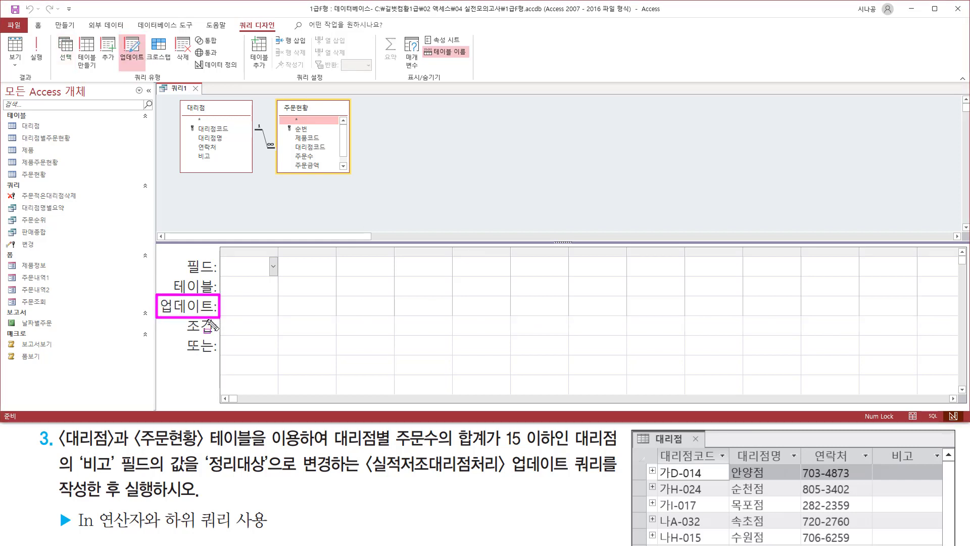
key(Escape)
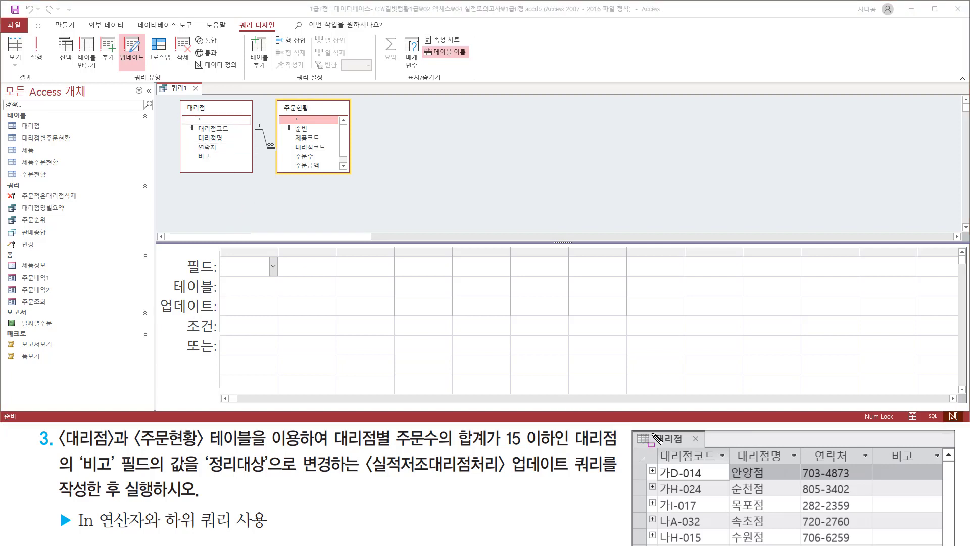
drag(652, 431, 698, 448)
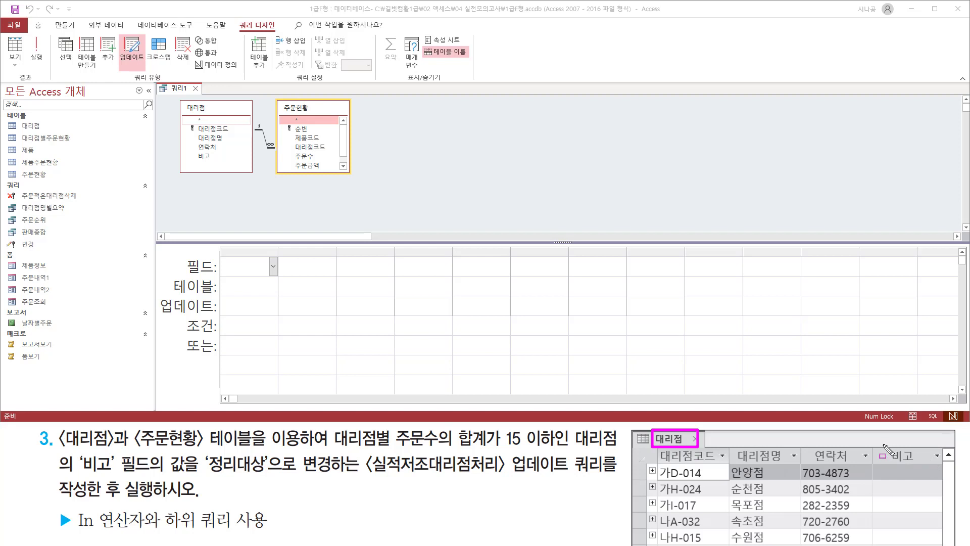
drag(884, 445, 926, 465)
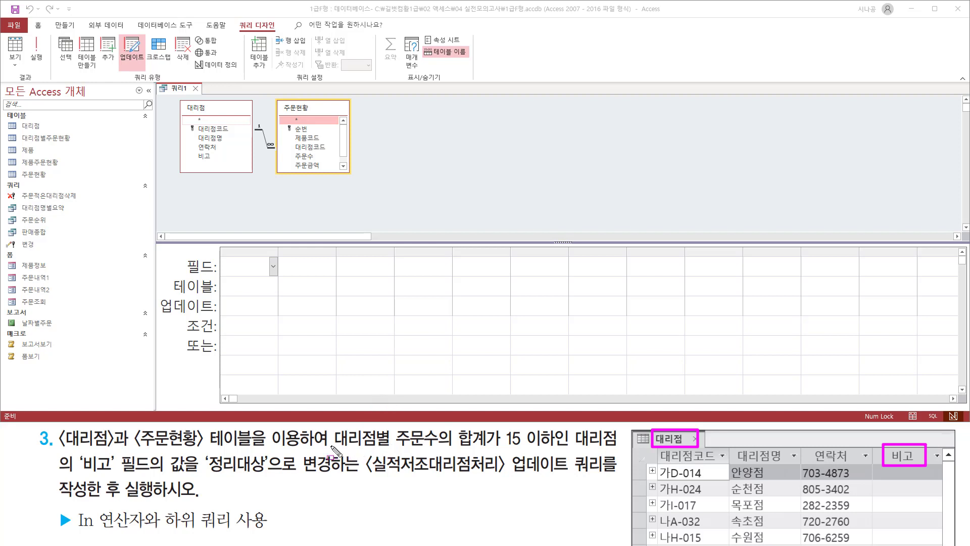
drag(329, 447, 443, 447)
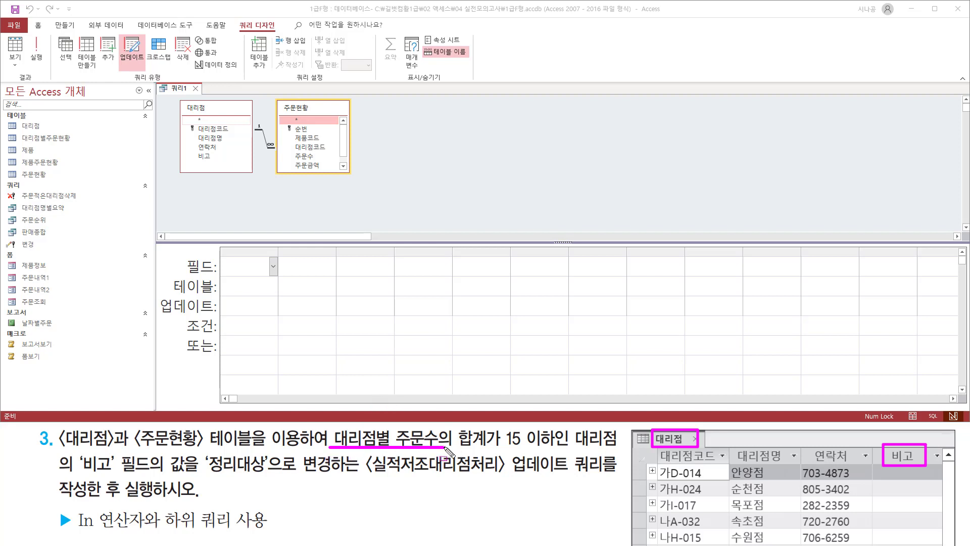
mouse_move(394, 427)
mouse_down()
mouse_move(433, 446)
mouse_move(568, 448)
mouse_up()
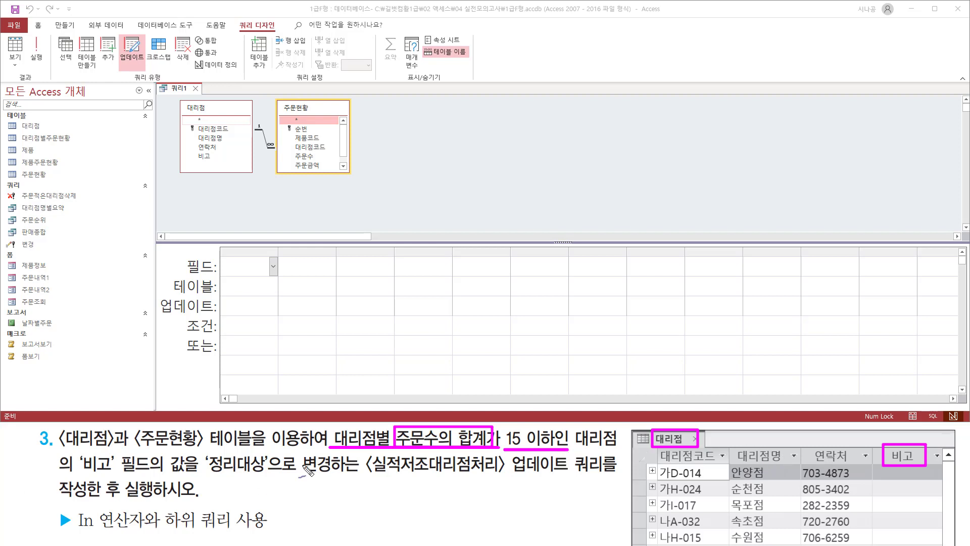
drag(898, 444, 919, 442)
drag(210, 476, 264, 476)
mouse_move(177, 100)
mouse_down()
mouse_move(198, 171)
mouse_move(358, 176)
mouse_up()
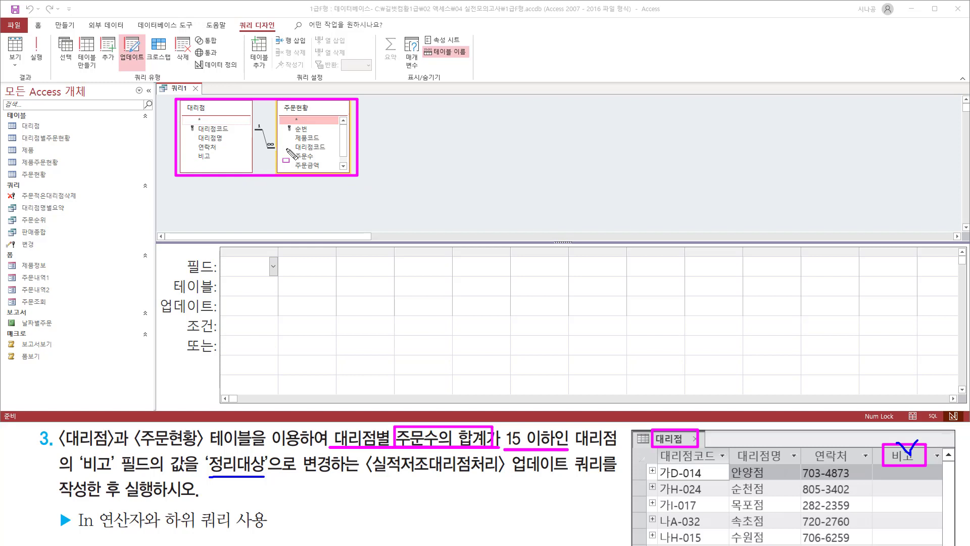
drag(194, 135, 231, 135)
drag(292, 151, 329, 151)
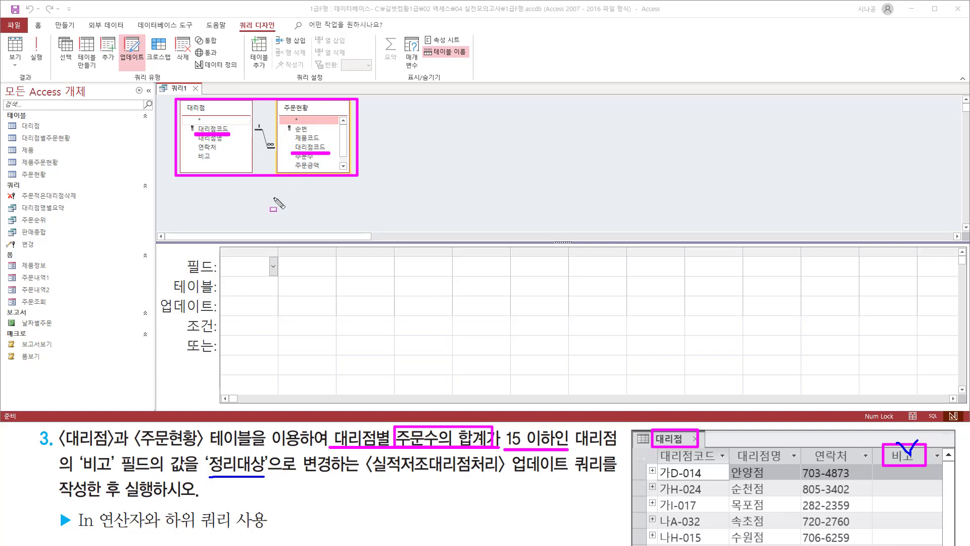
key(Escape)
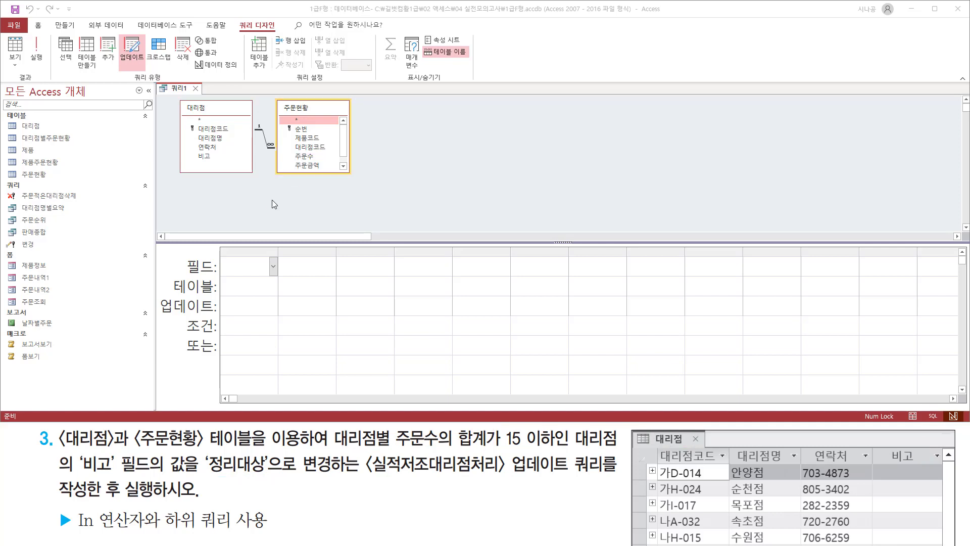
Add the 비고 field from 대리점 to the design grid, set its update value to "정리대상", and fit the column width.
click(202, 157)
mouse_move(196, 153)
mouse_down()
mouse_move(211, 156)
mouse_move(248, 266)
mouse_move(271, 297)
mouse_move(280, 294)
mouse_up()
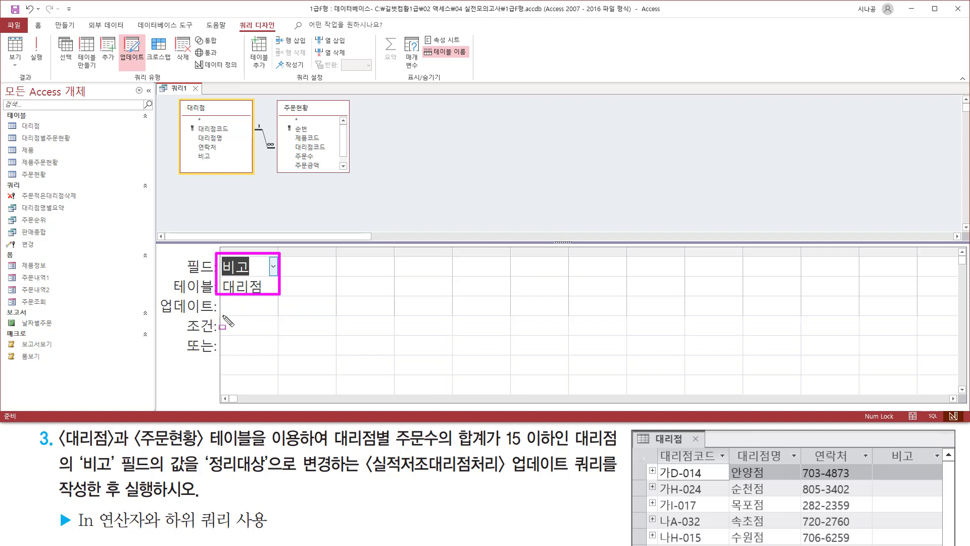
drag(222, 314, 268, 315)
drag(203, 475, 282, 475)
key(Escape)
click(249, 305)
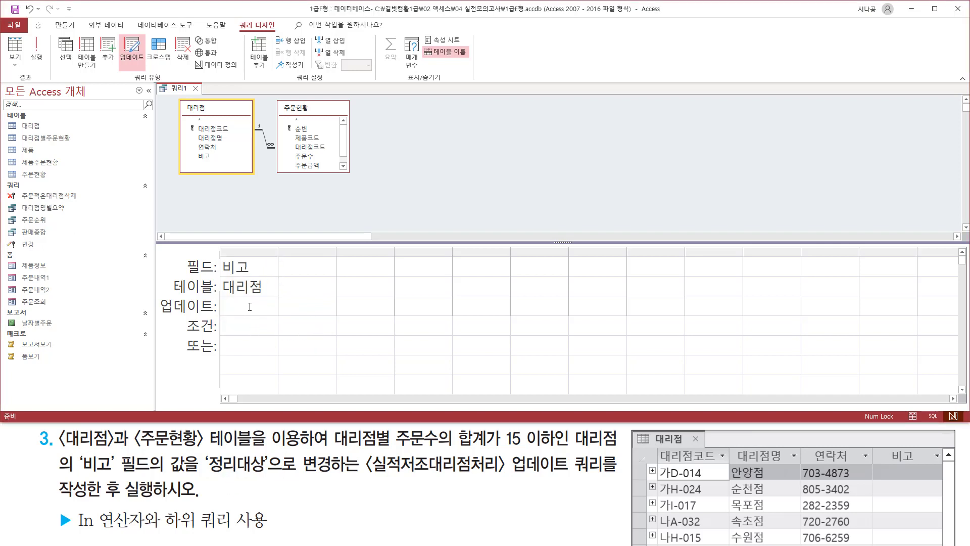
text("정리대사")
click(308, 265)
double_click(278, 253)
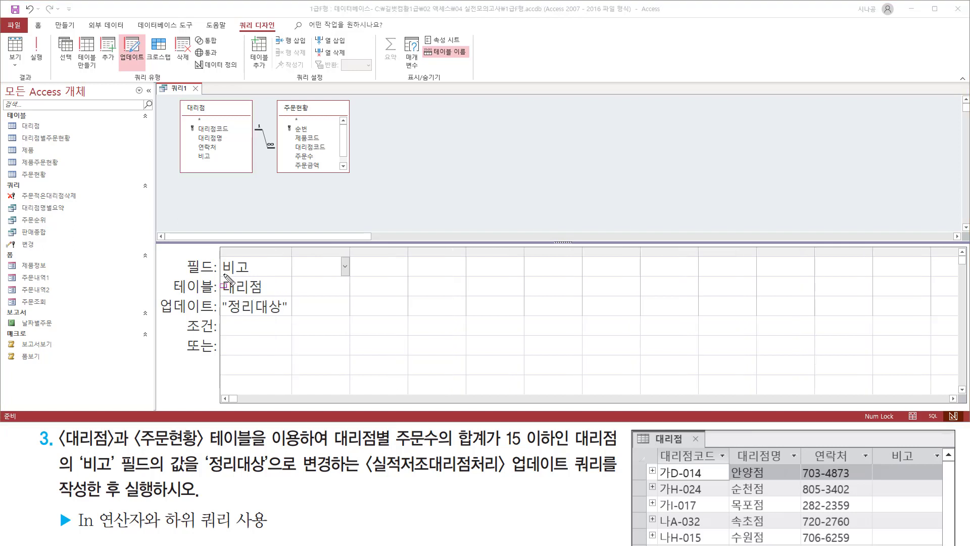
drag(221, 276, 258, 276)
drag(221, 315, 289, 315)
drag(157, 297, 221, 316)
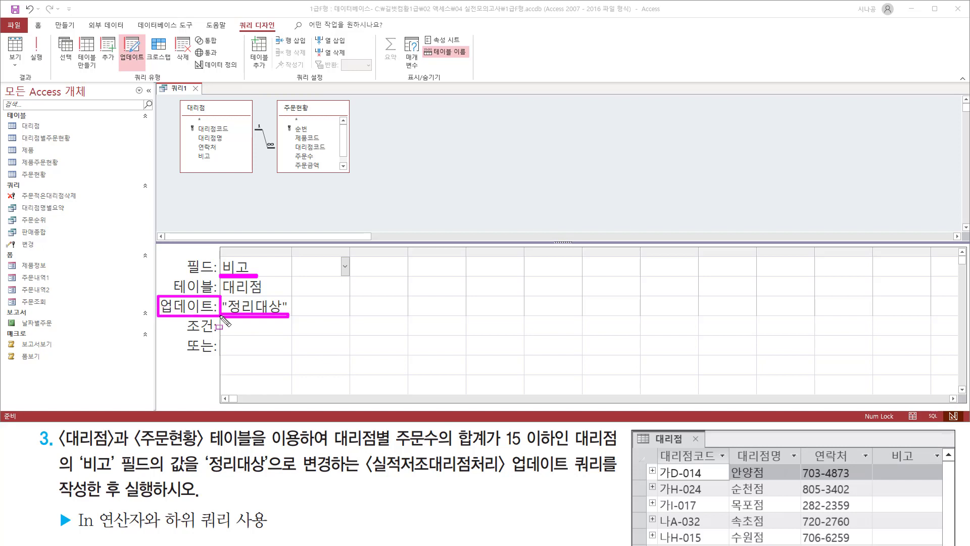
key(Escape)
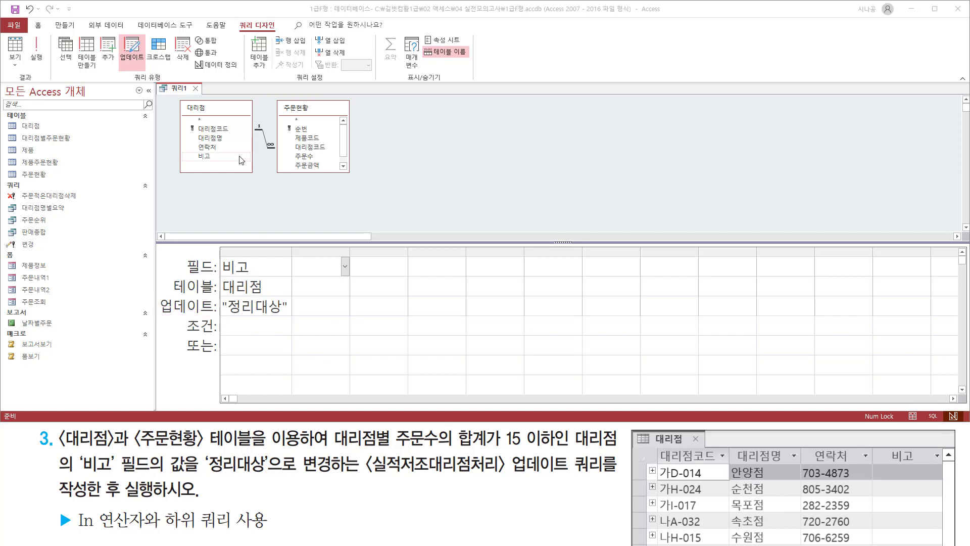
mouse_move(180, 100)
mouse_down()
mouse_move(211, 158)
mouse_move(252, 172)
mouse_up()
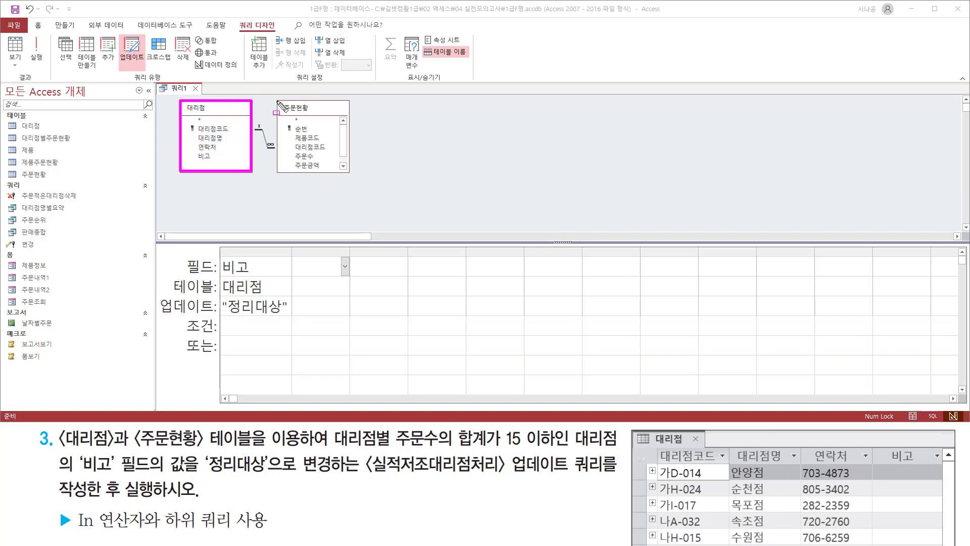
mouse_move(278, 101)
mouse_down()
mouse_move(331, 180)
mouse_move(354, 171)
mouse_up()
drag(295, 151, 318, 151)
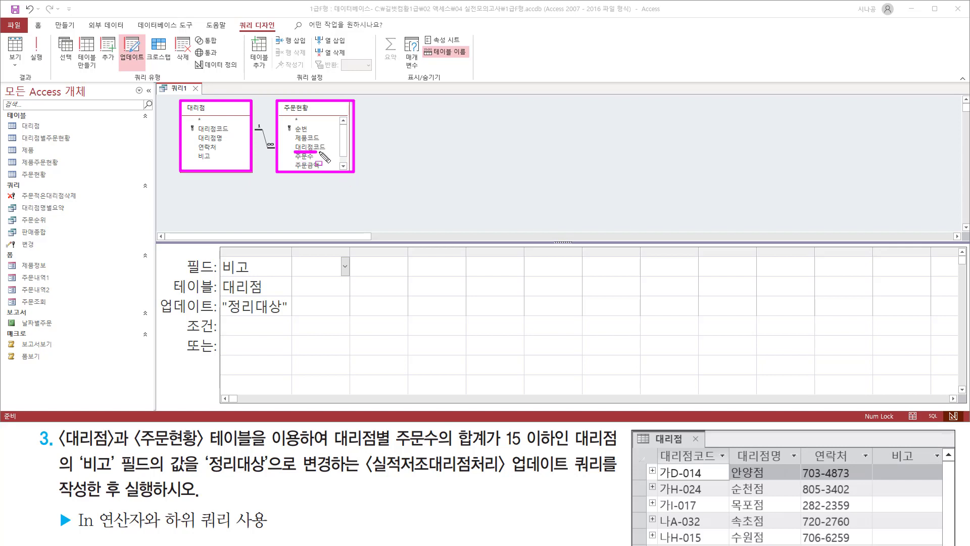
drag(194, 131, 230, 132)
Add the 대리점코드 field from 대리점 as the second grid column and widen that column for a long criterion.
click(213, 129)
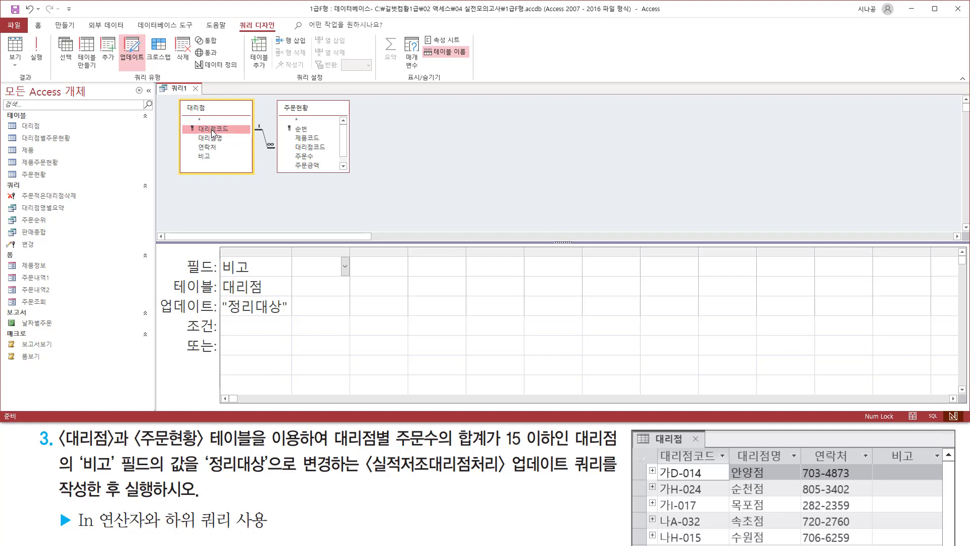
double_click(211, 129)
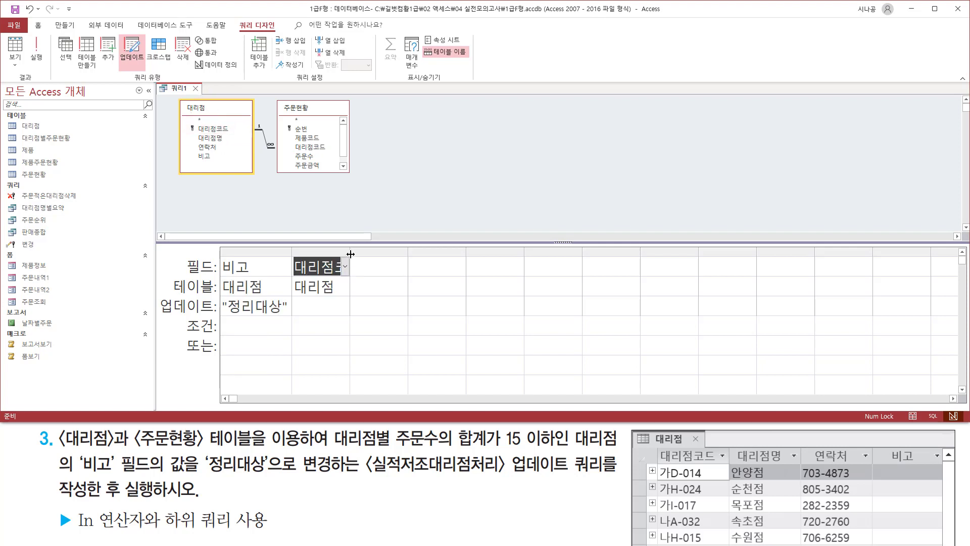
drag(351, 254, 523, 243)
drag(564, 249, 564, 248)
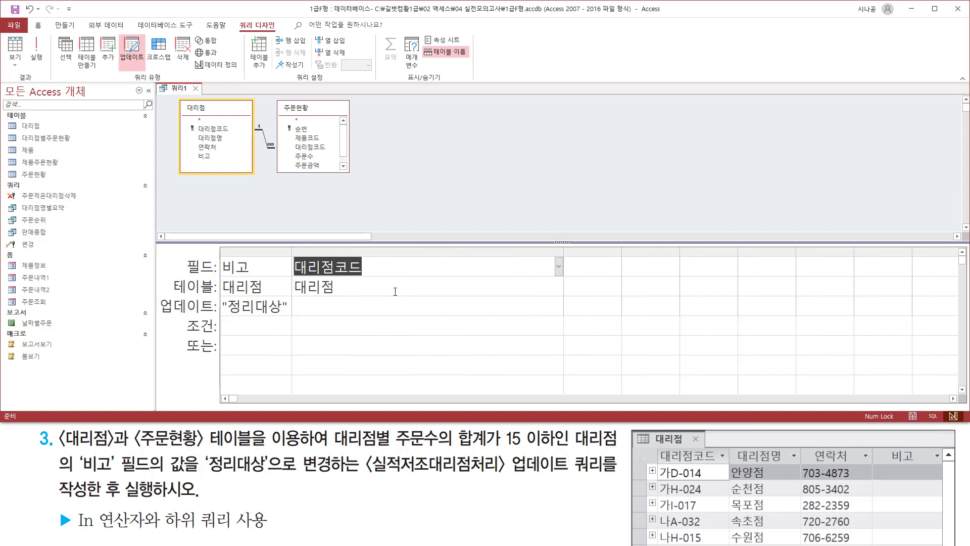
Begin the 대리점코드 criterion with the subquery text "in (select 대리점코드 from 주문현황", widening the column further.
click(315, 330)
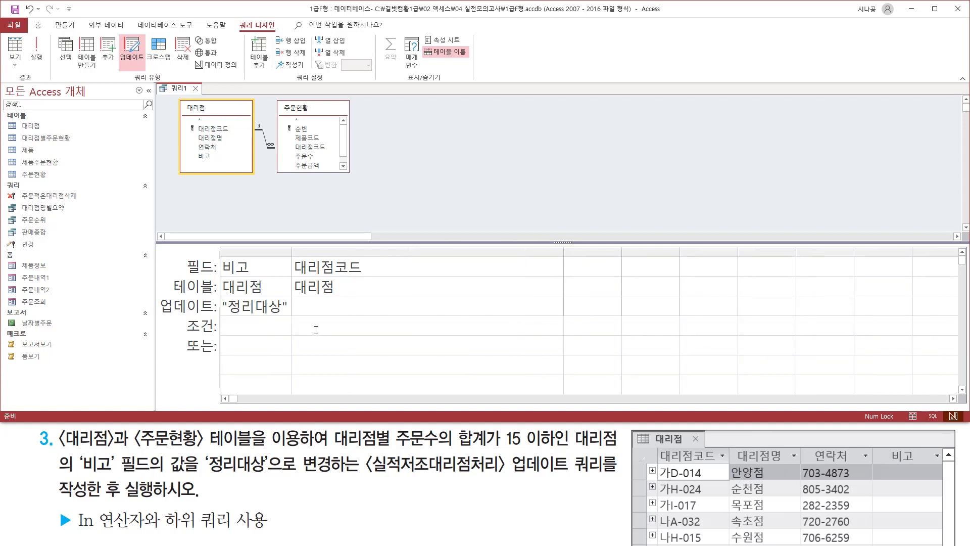
drag(563, 247, 618, 247)
text(ㅑㅜ)
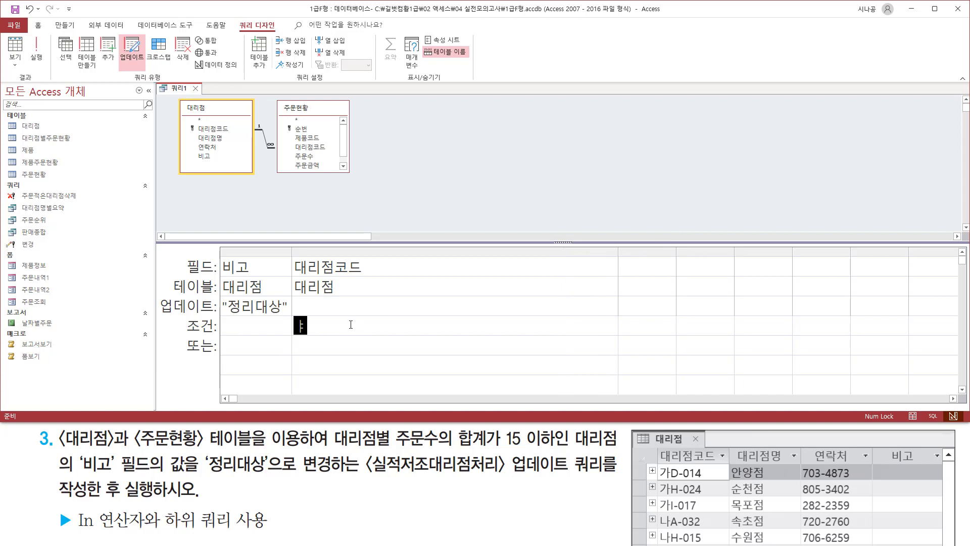
key(BackSpace)
key(BackSpace)
text(in (select대리점코드)
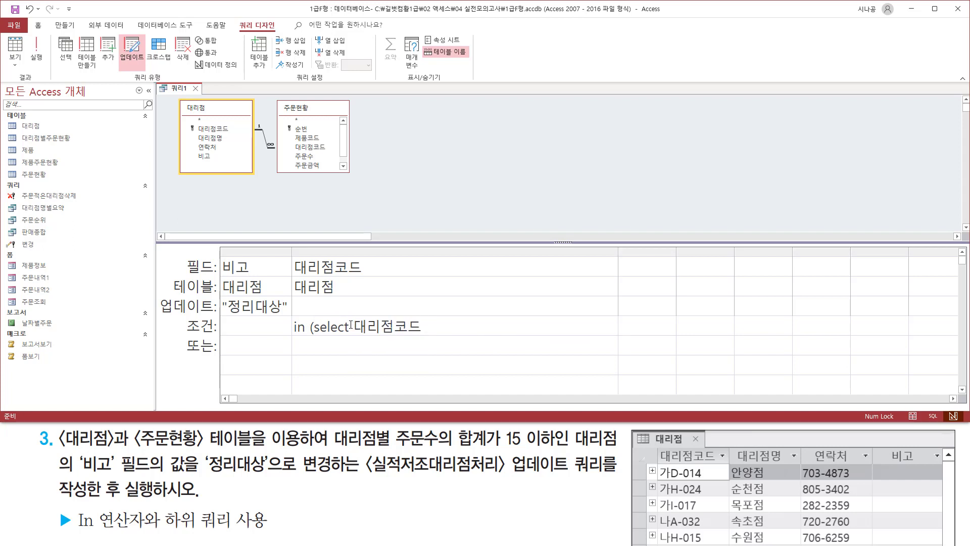
text( from 주문현호)
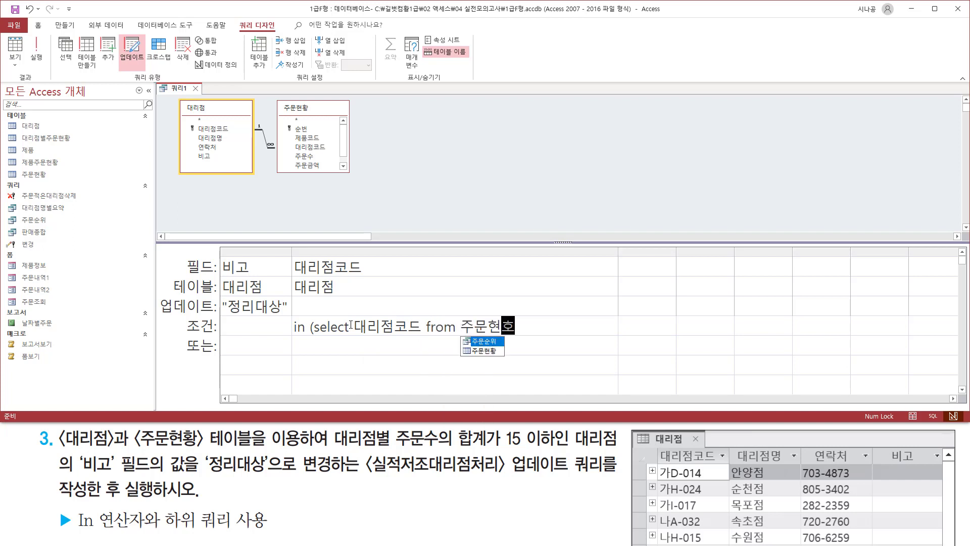
text(황)
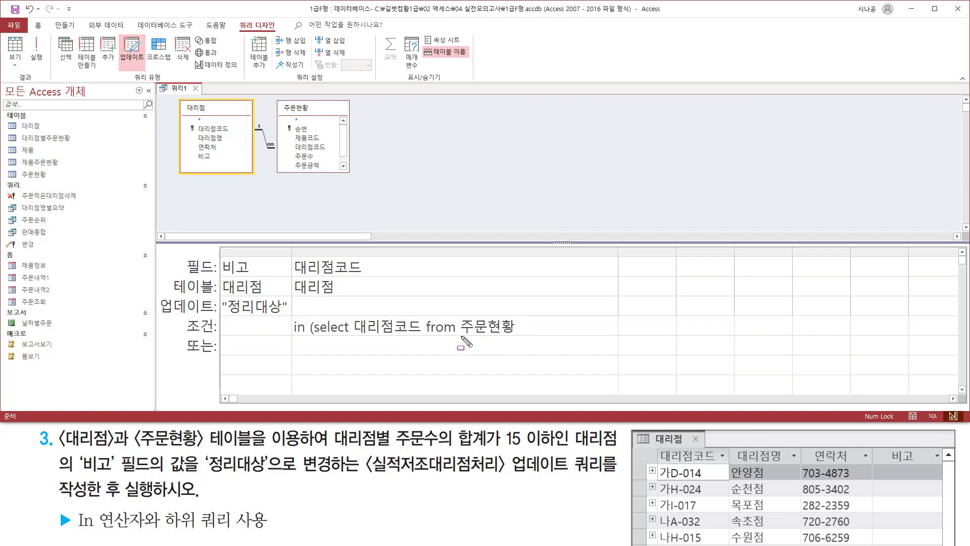
drag(460, 337, 519, 335)
mouse_move(352, 315)
mouse_down()
mouse_move(427, 351)
mouse_move(421, 341)
mouse_up()
drag(292, 297, 337, 297)
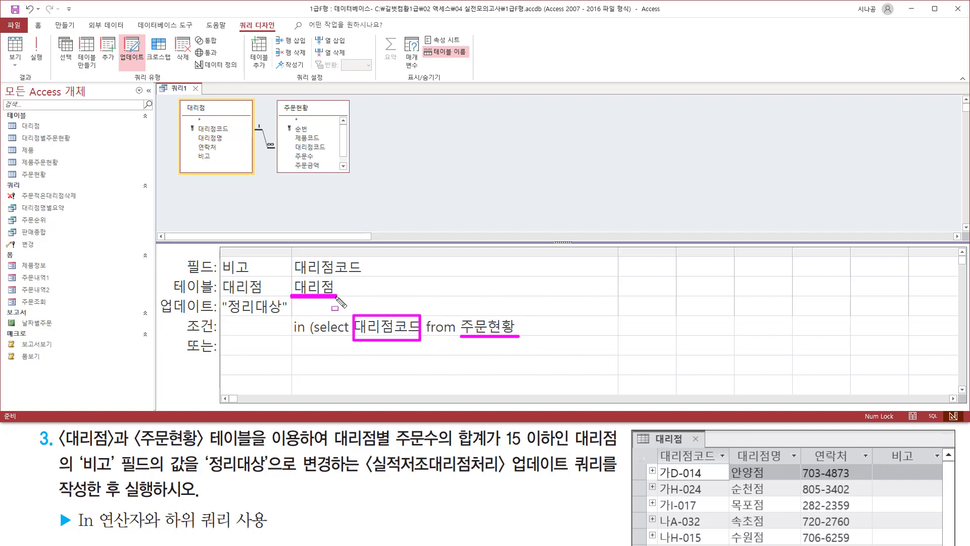
drag(289, 259, 374, 277)
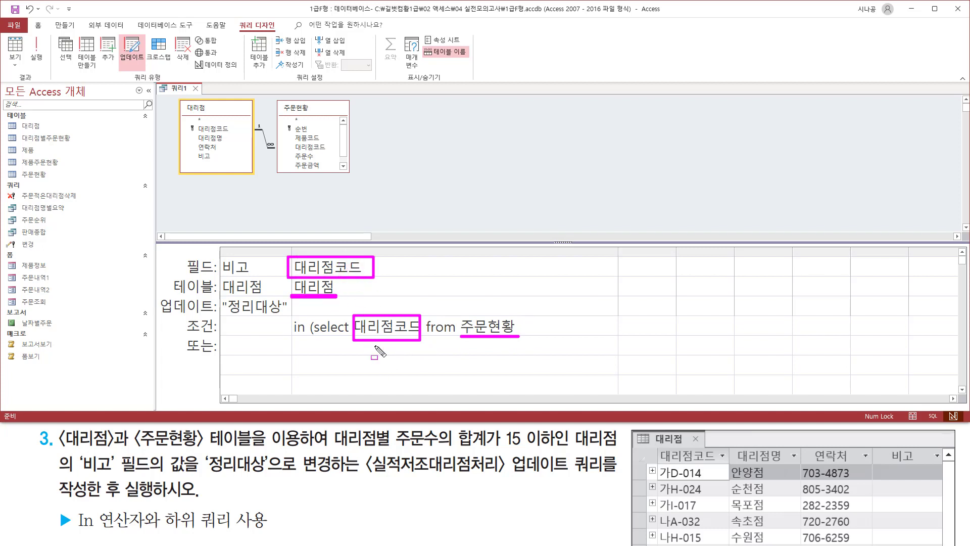
drag(284, 347, 290, 349)
drag(289, 313, 308, 341)
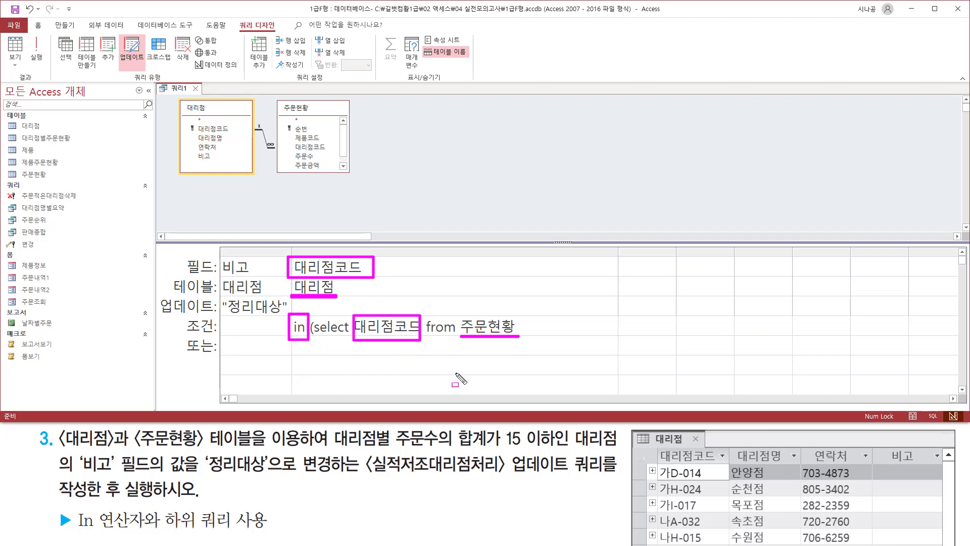
mouse_move(331, 427)
mouse_down()
mouse_move(392, 450)
mouse_move(557, 449)
mouse_up()
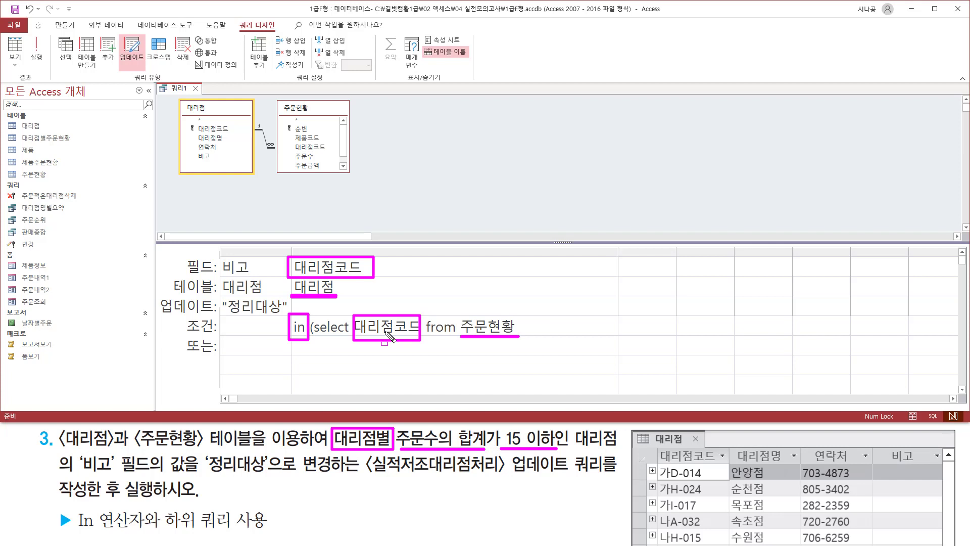
key(Escape)
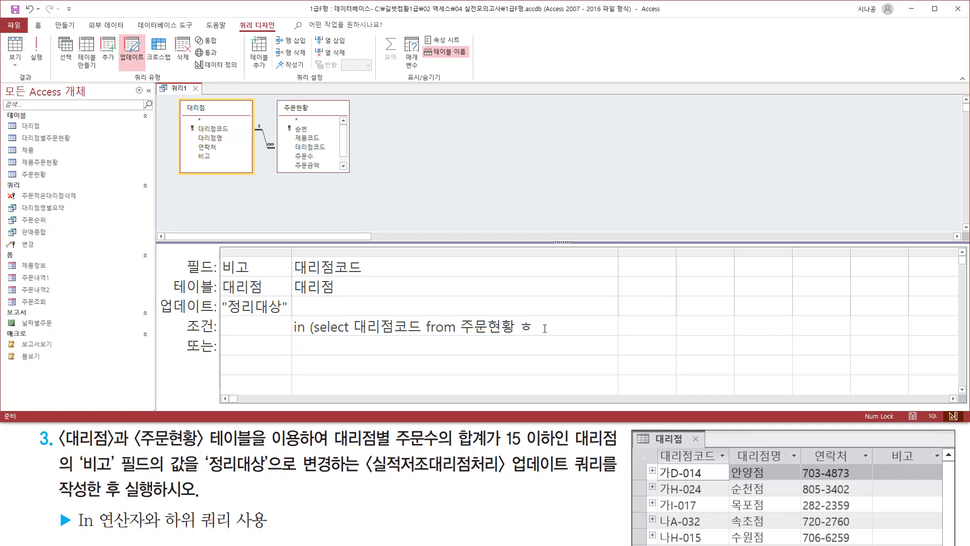
Extend the subquery in the 대리점코드 criterion with "group by 대리점코드 having".
text(g)
text(r)
text(ouy)
text(by )
text(대리점코드)
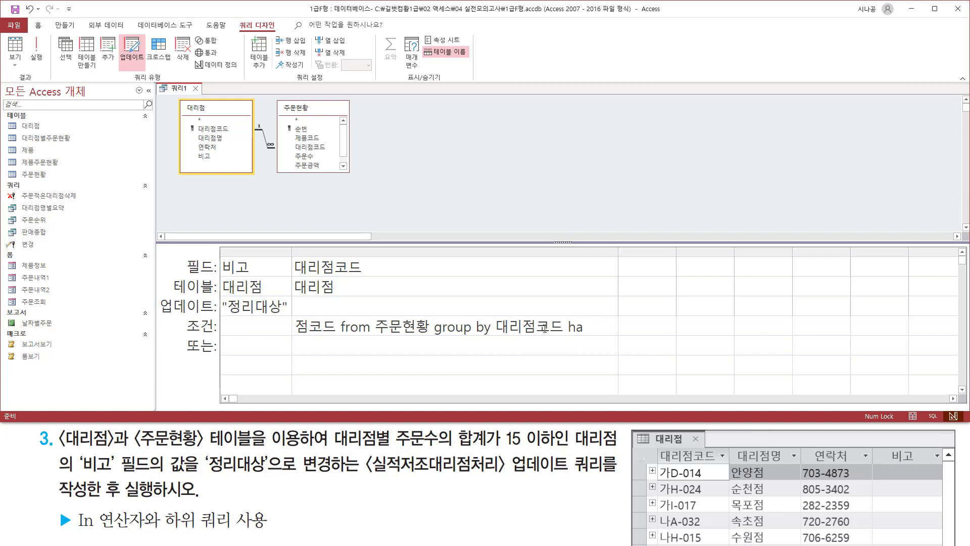
text( having)
drag(278, 96, 351, 174)
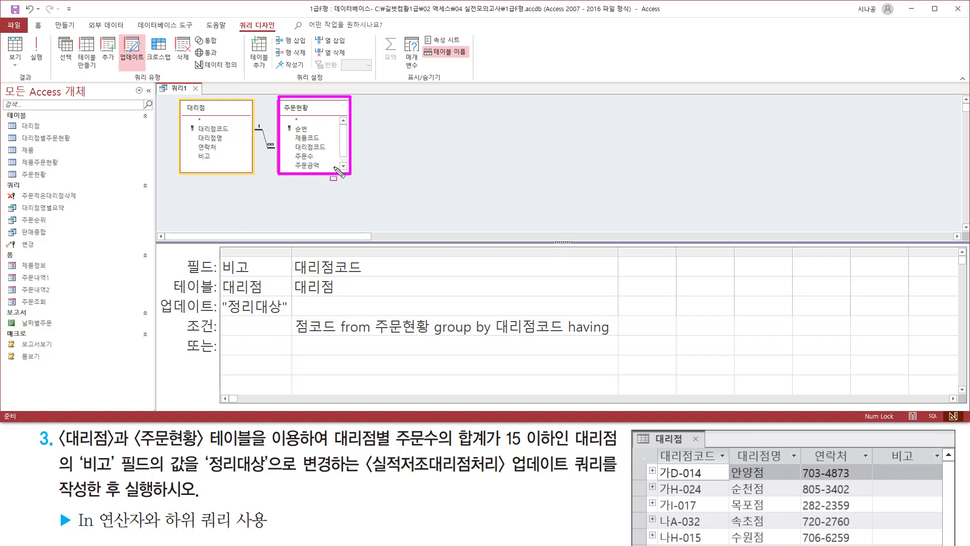
drag(288, 152, 321, 161)
key(Escape)
Complete the 대리점코드 criterion with "sum(주문수) <=15 )" and fit the column width to the whole expression.
click(604, 325)
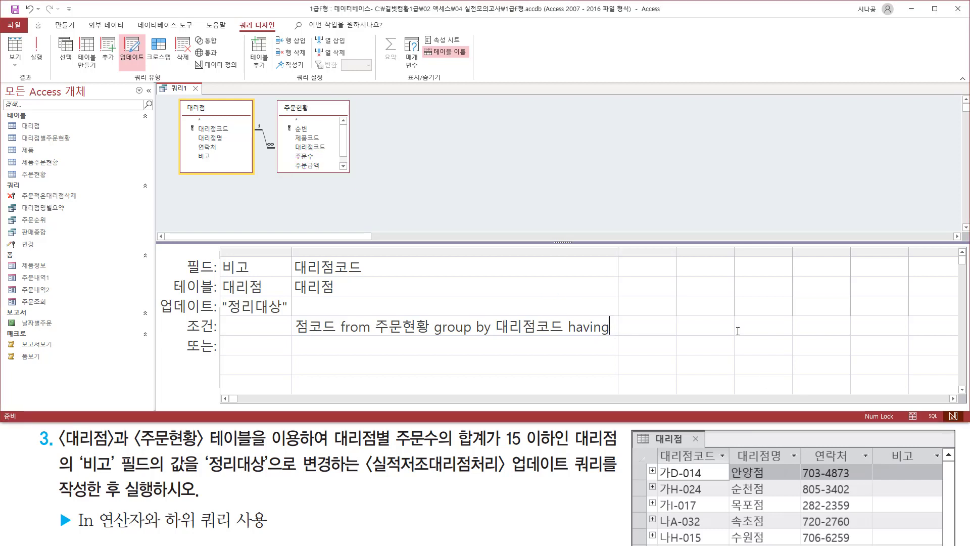
text(su)
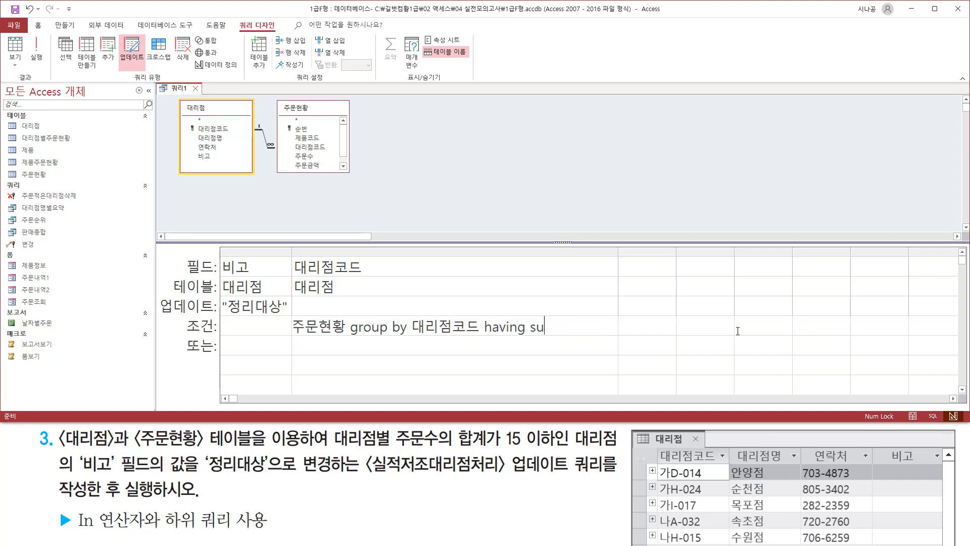
text(m()
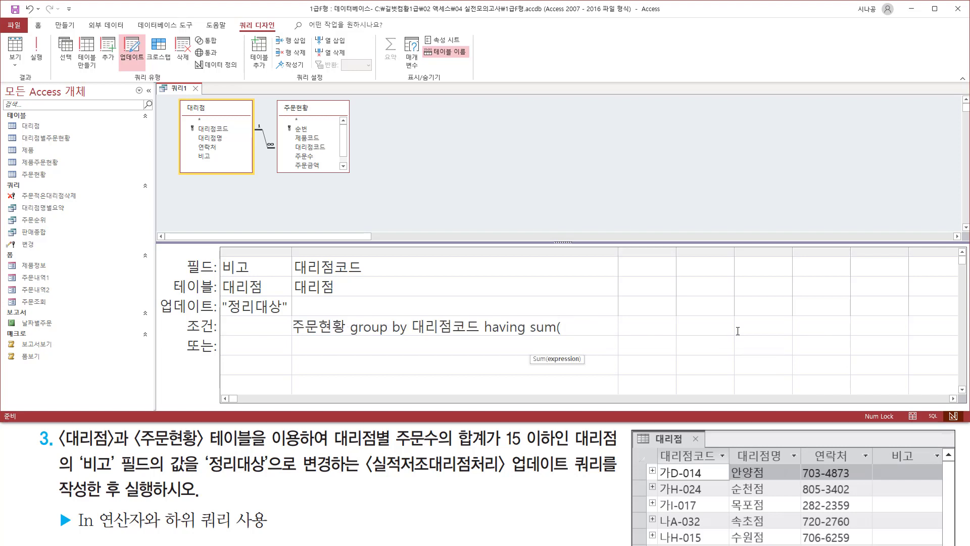
text(주문수))
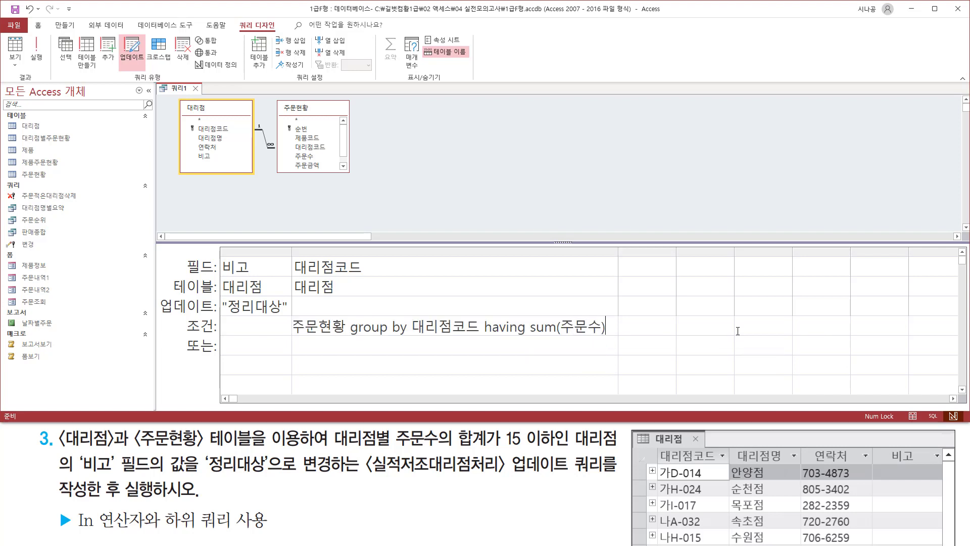
text( <=)
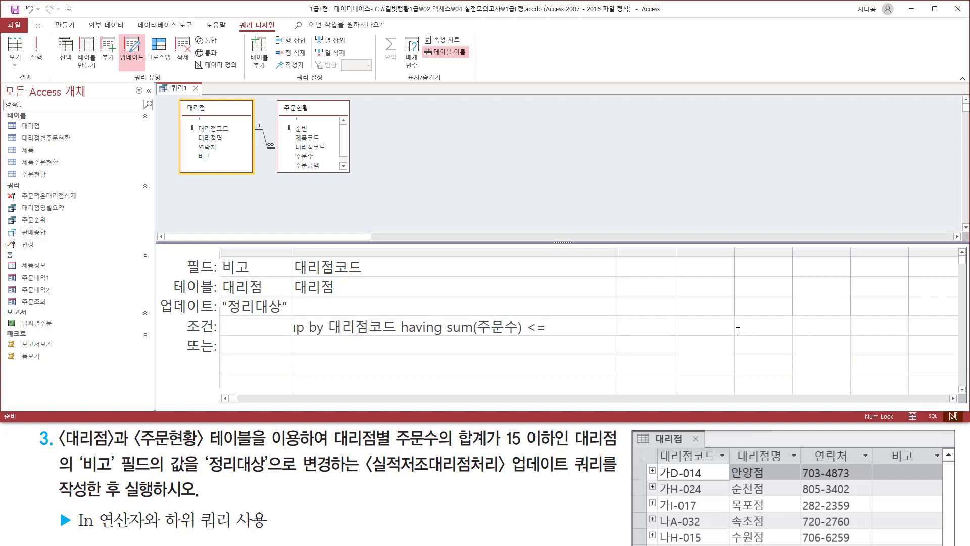
text(15)
click(590, 306)
double_click(619, 251)
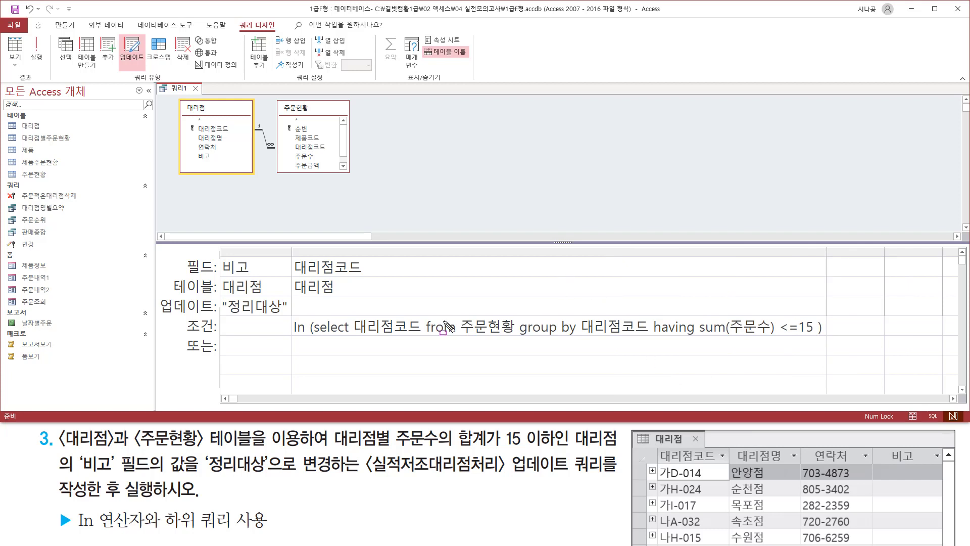
drag(458, 336, 513, 336)
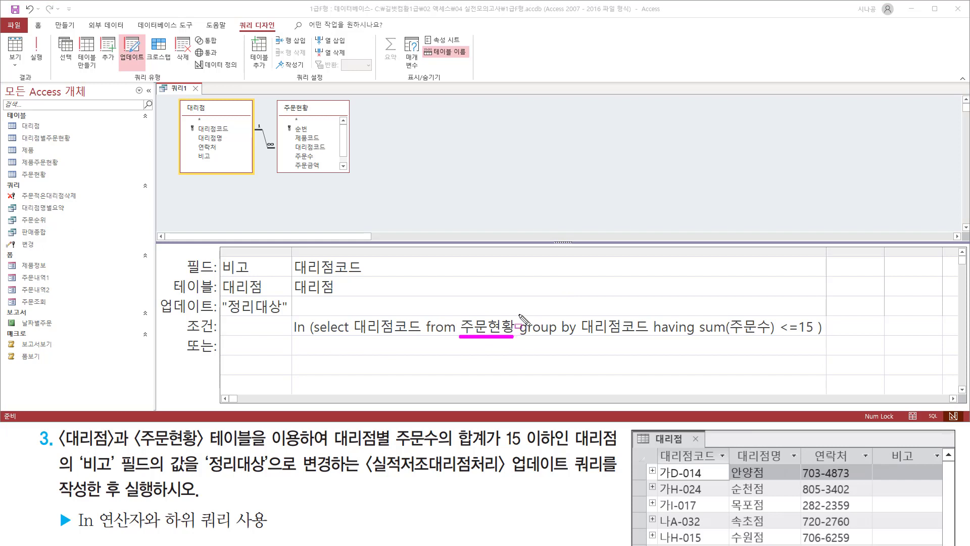
mouse_move(519, 314)
mouse_down()
mouse_move(547, 337)
mouse_move(650, 343)
mouse_up()
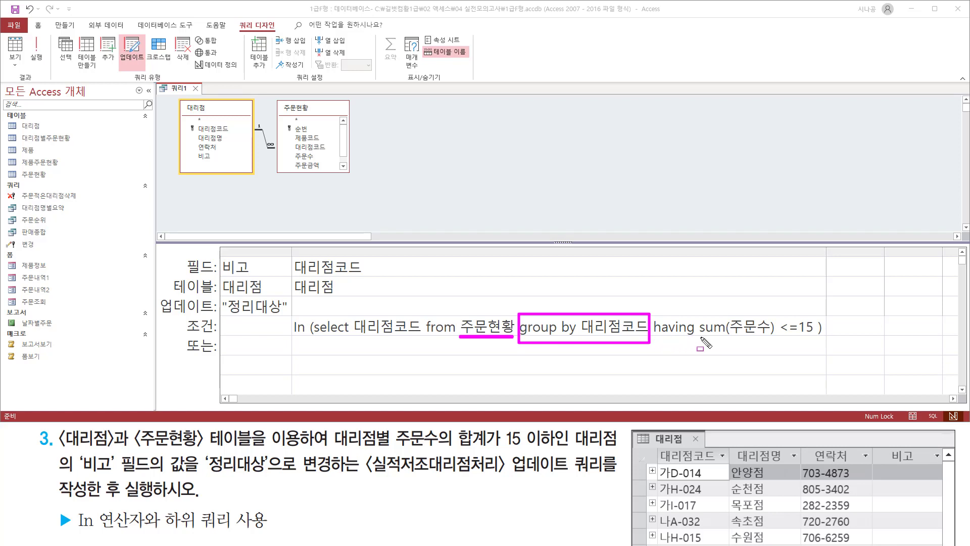
drag(701, 337, 815, 336)
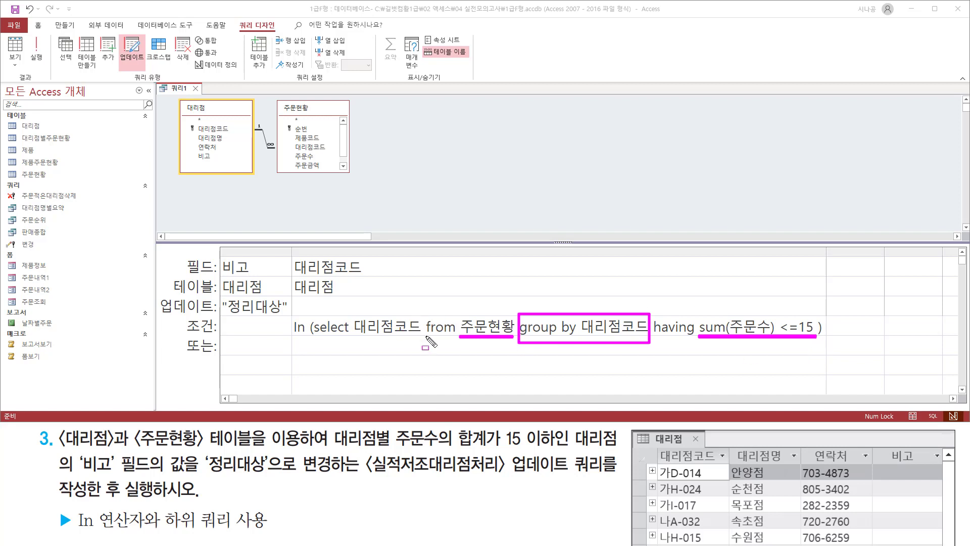
mouse_move(352, 313)
mouse_down()
mouse_move(370, 344)
mouse_move(422, 342)
mouse_up()
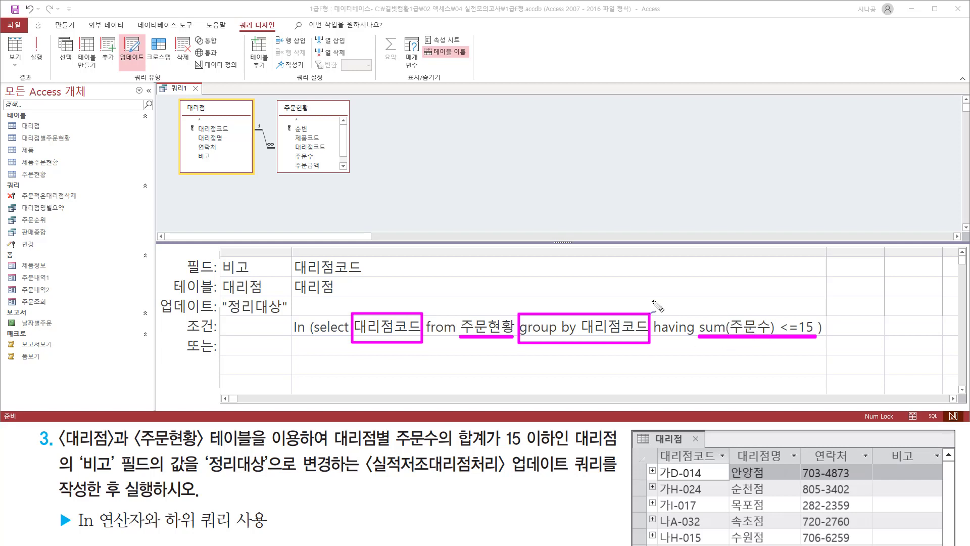
drag(378, 307, 404, 286)
drag(292, 297, 342, 296)
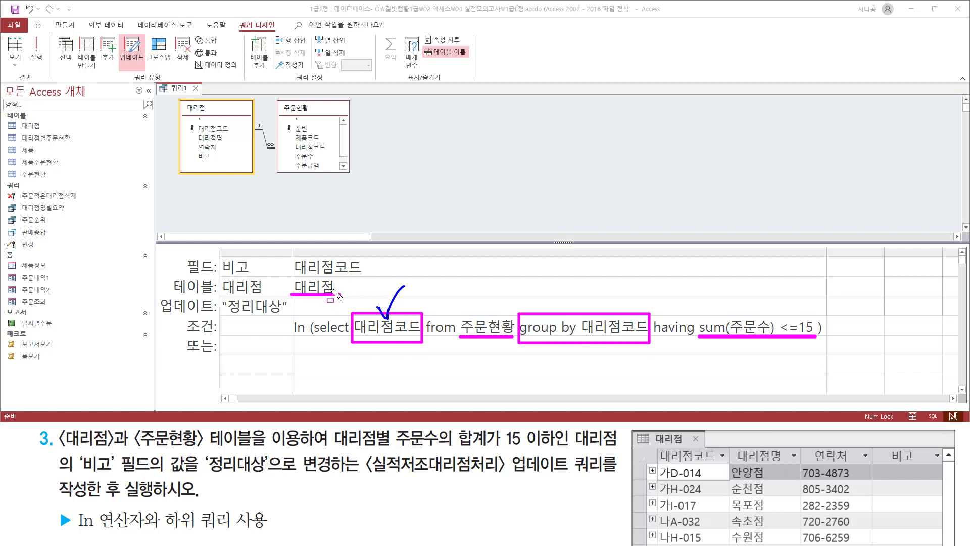
mouse_move(290, 257)
mouse_down()
mouse_move(366, 278)
mouse_move(360, 266)
mouse_move(382, 251)
mouse_up()
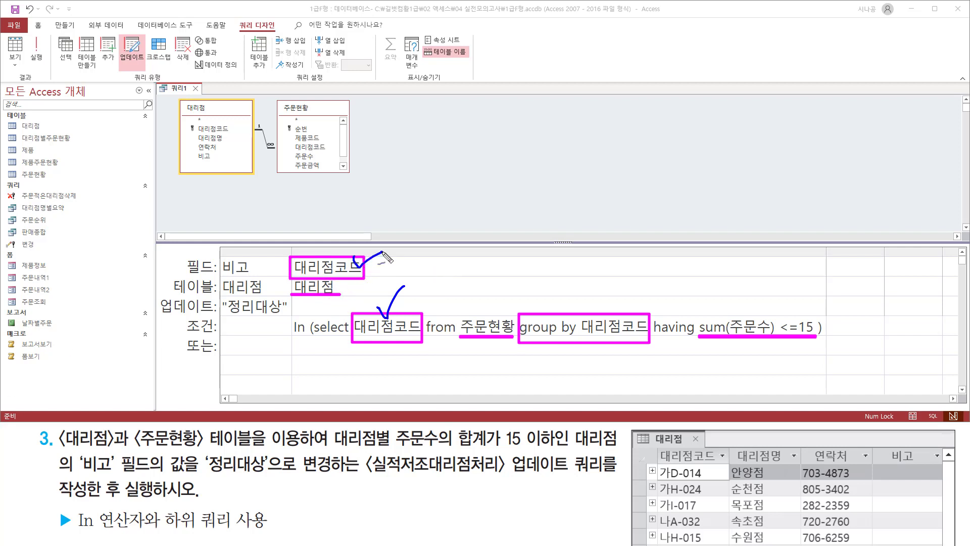
drag(293, 334, 304, 335)
drag(385, 351, 392, 347)
drag(257, 271, 259, 244)
drag(224, 313, 283, 312)
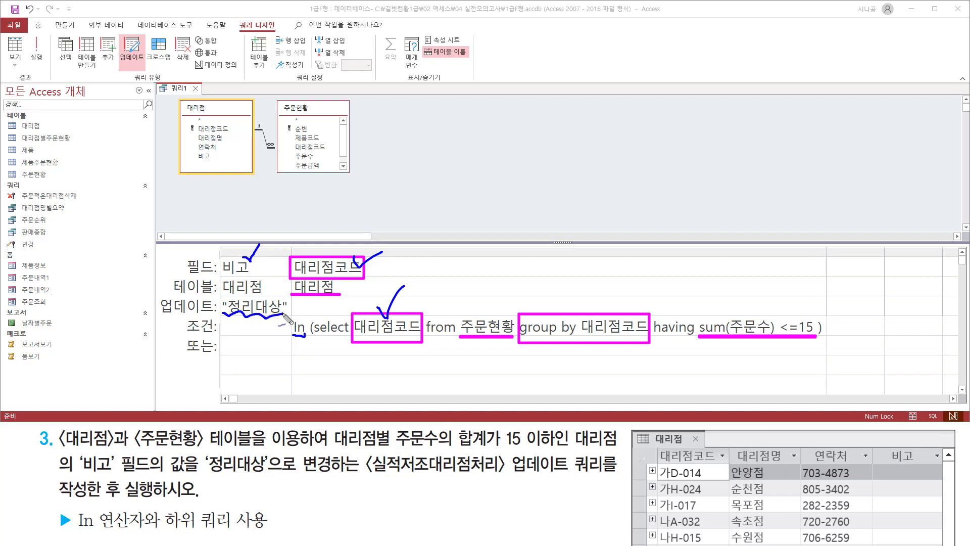
drag(177, 301, 197, 287)
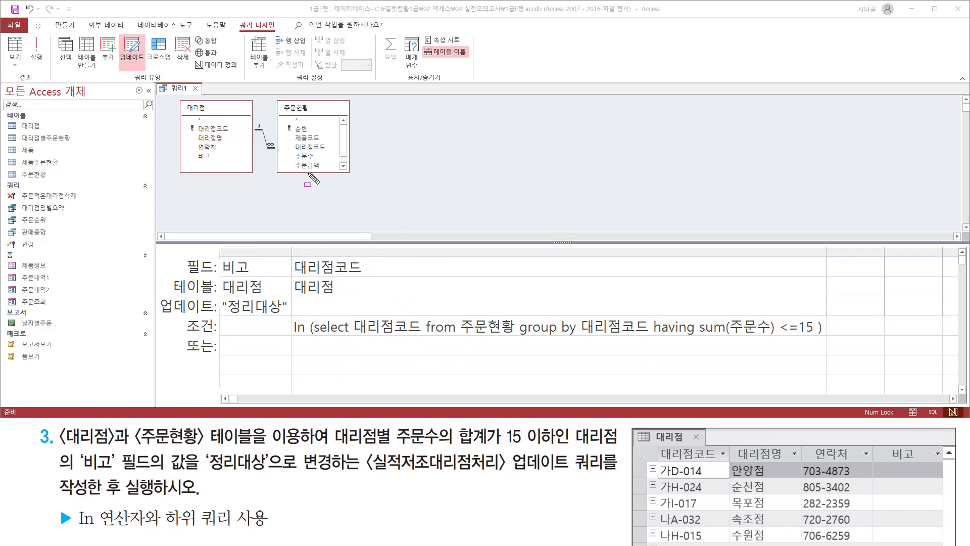
mouse_move(277, 99)
mouse_down()
mouse_move(359, 183)
mouse_move(352, 175)
mouse_up()
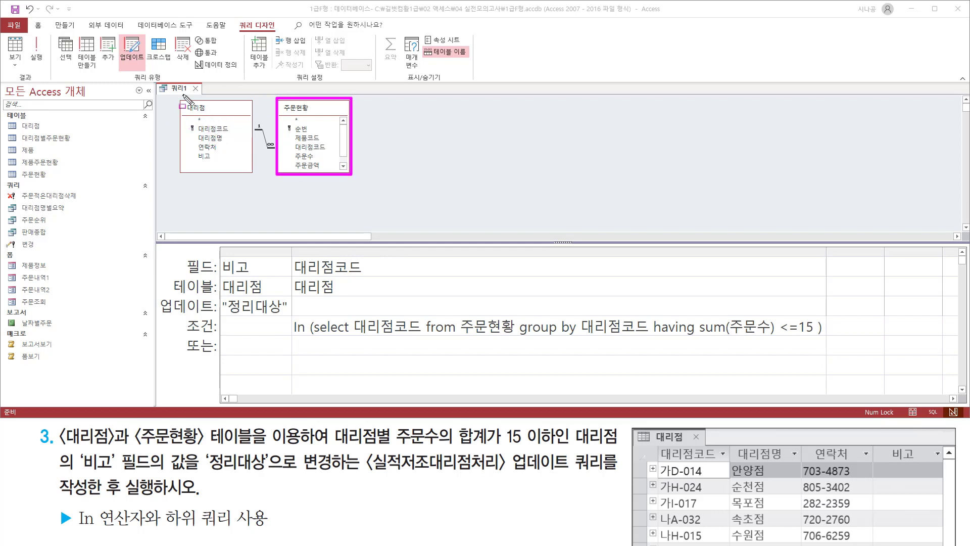
drag(193, 132, 227, 133)
drag(293, 150, 331, 151)
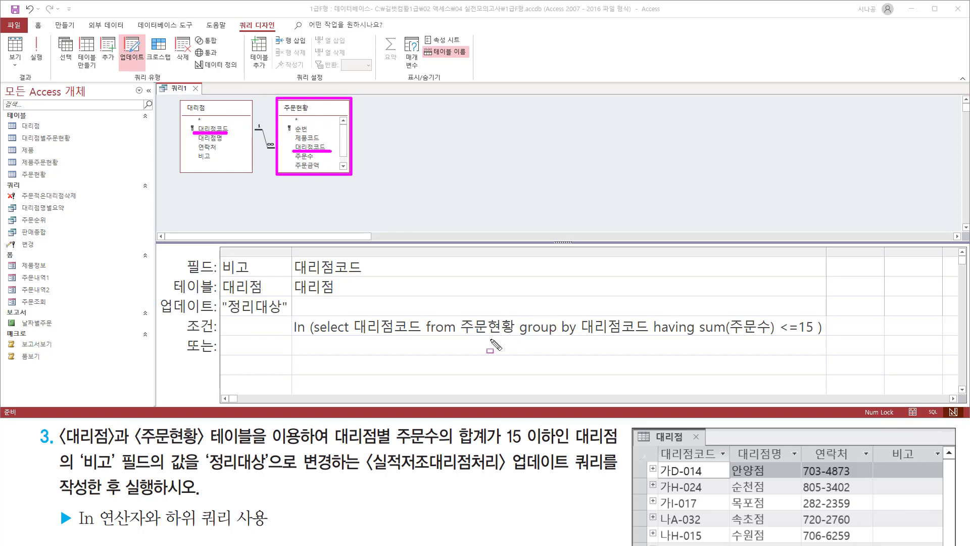
drag(459, 335, 514, 335)
drag(728, 337, 772, 336)
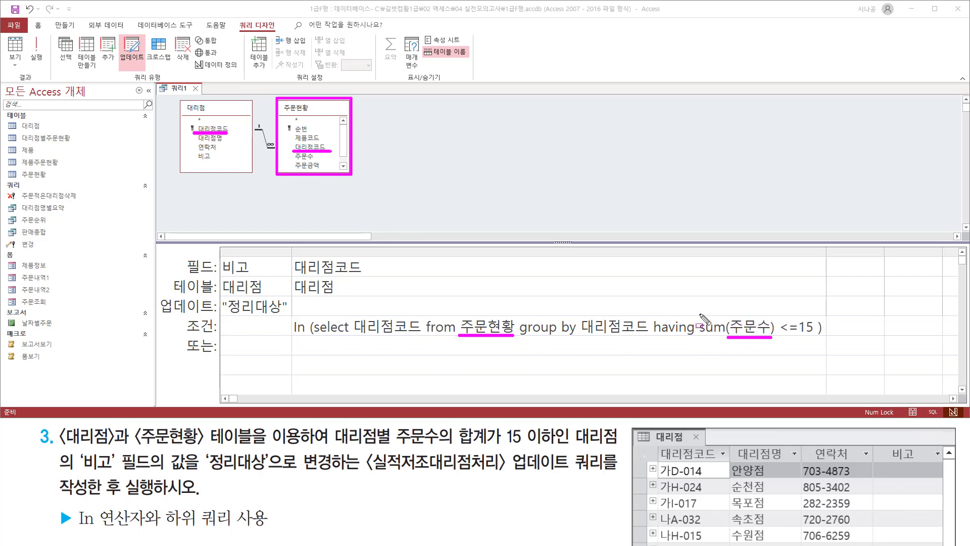
mouse_move(697, 308)
mouse_down()
mouse_move(714, 335)
mouse_move(777, 347)
mouse_up()
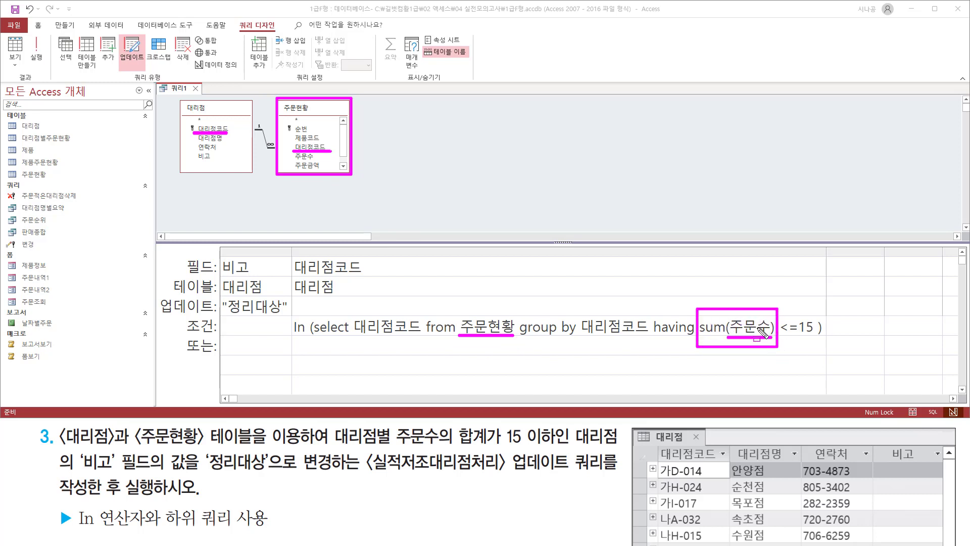
drag(293, 162, 326, 162)
key(Escape)
Remove the 주문현황 table from the update query's design, keeping only the 대리점 table.
click(311, 109)
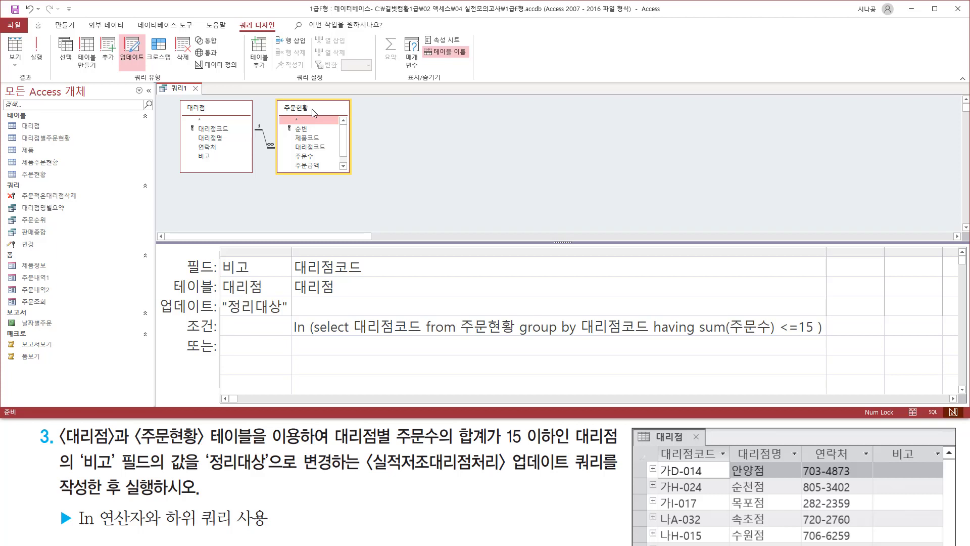
right_click(311, 108)
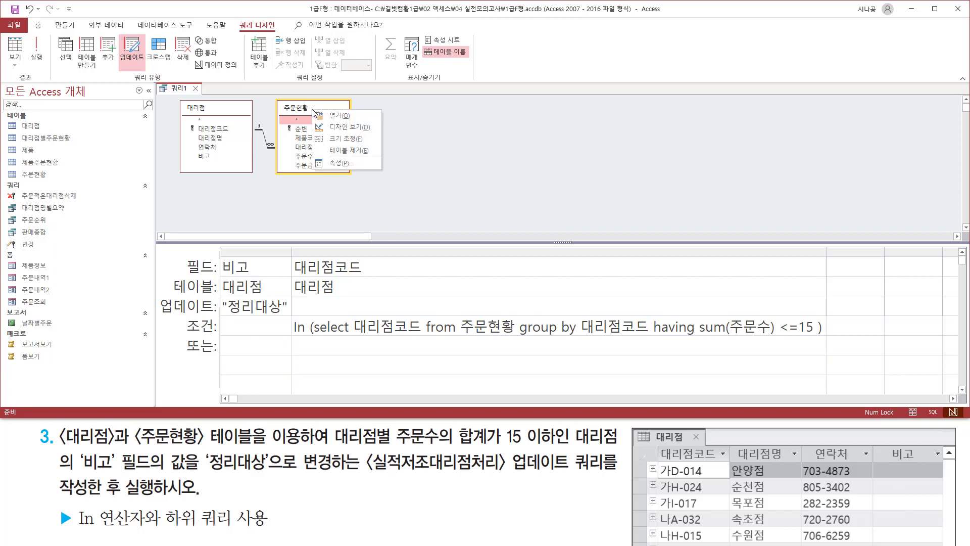
click(333, 152)
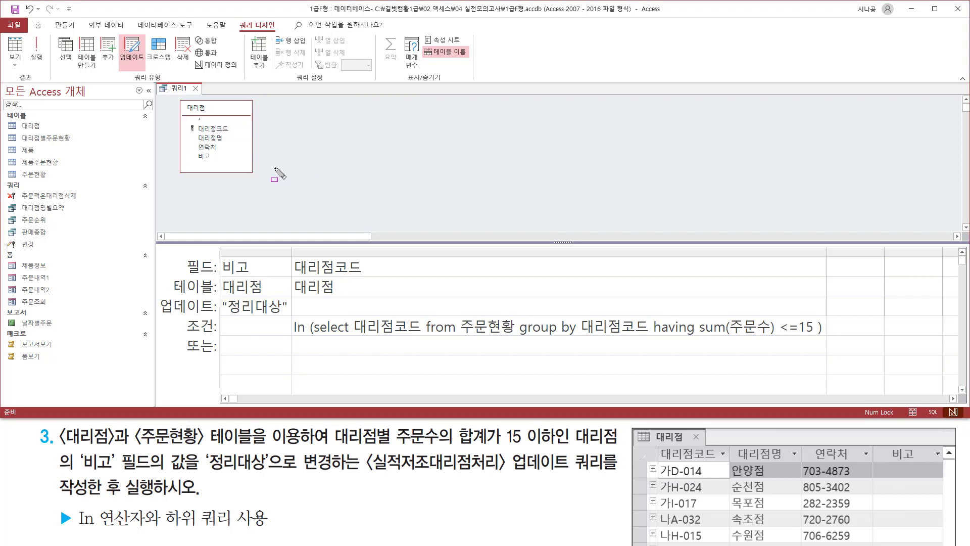
mouse_move(178, 99)
mouse_down()
mouse_move(191, 161)
mouse_move(256, 177)
mouse_up()
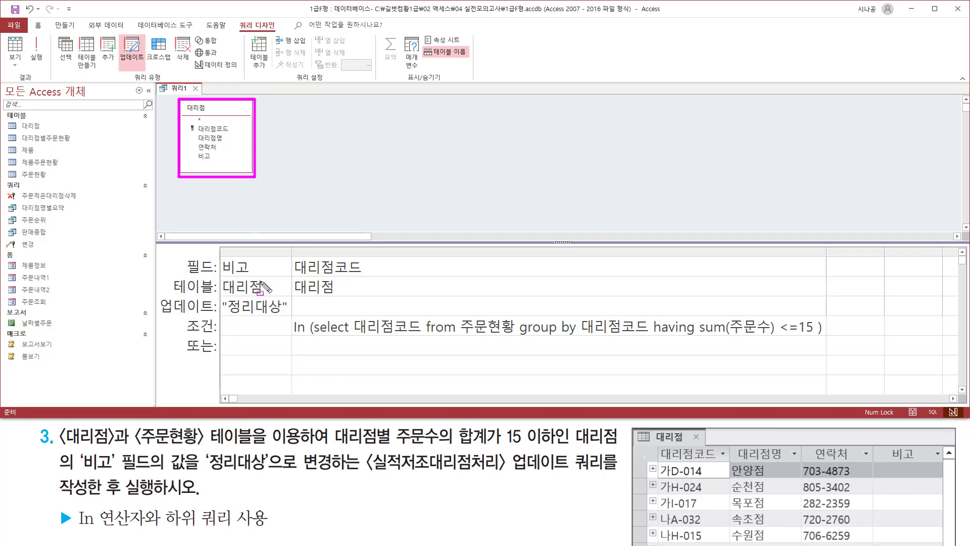
key(Escape)
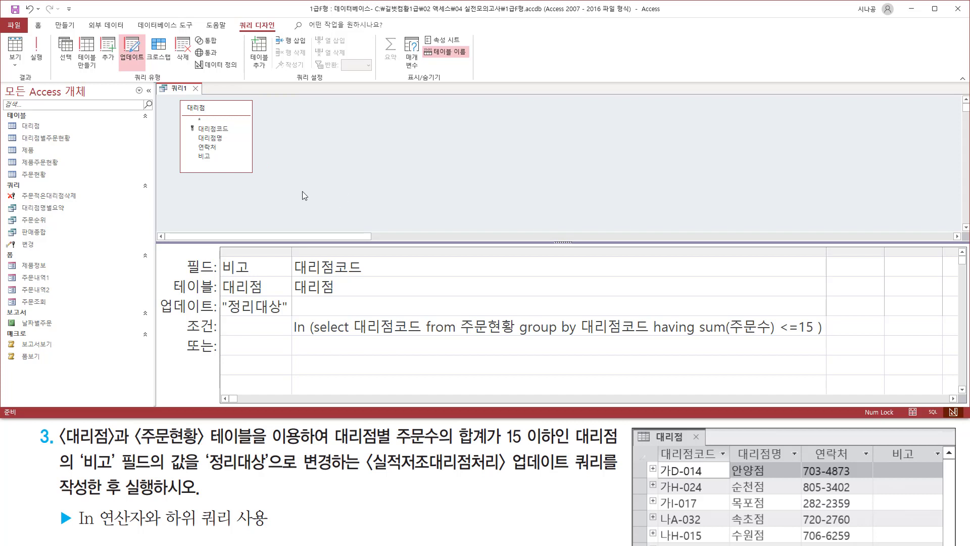
Run the update query and accept updating the matching records in the 대리점 table.
drag(24, 30, 51, 71)
key(Escape)
click(36, 51)
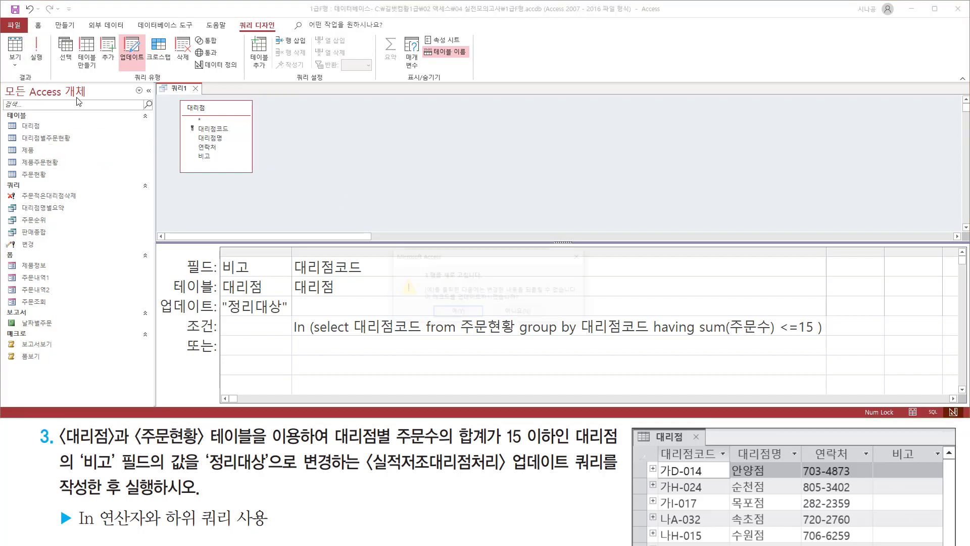
mouse_move(447, 262)
mouse_down()
mouse_move(449, 137)
mouse_move(502, 156)
mouse_up()
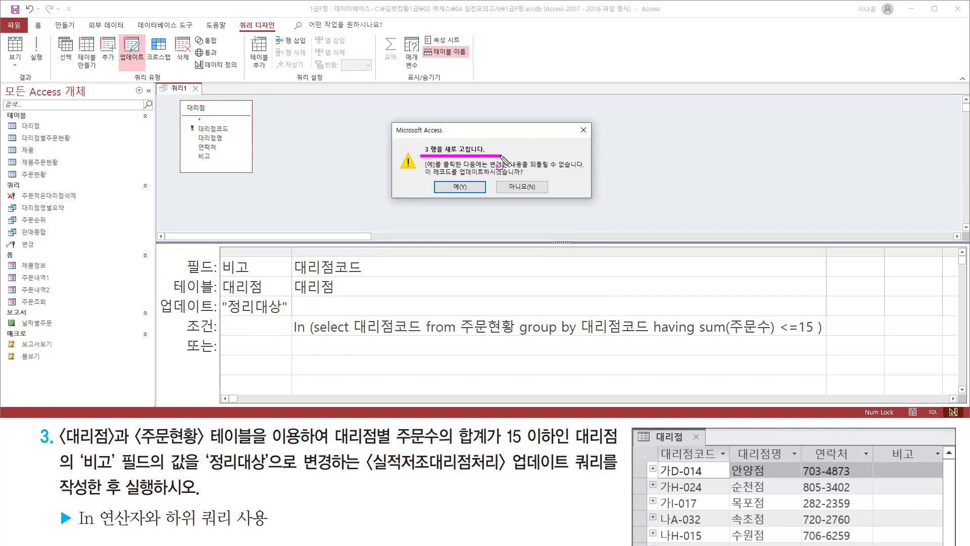
drag(442, 176, 482, 198)
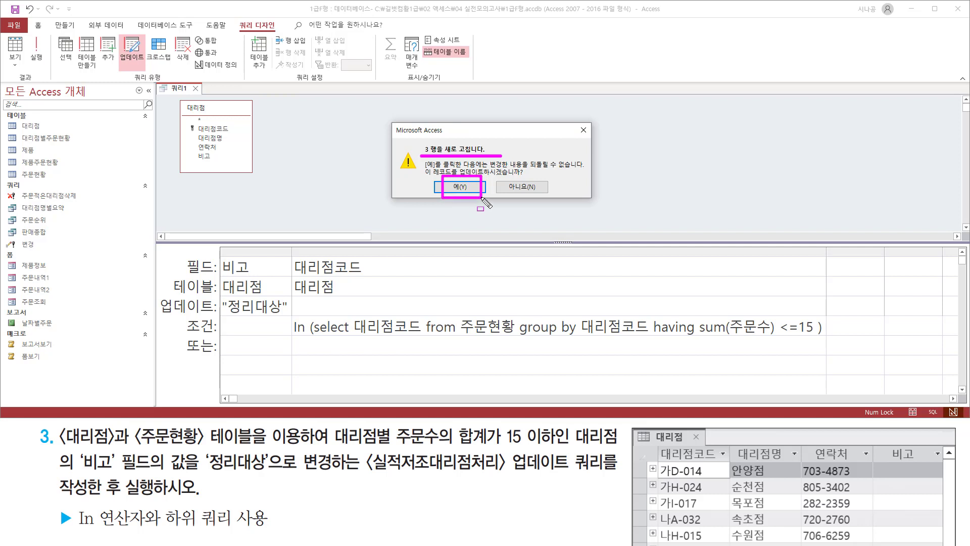
key(Escape)
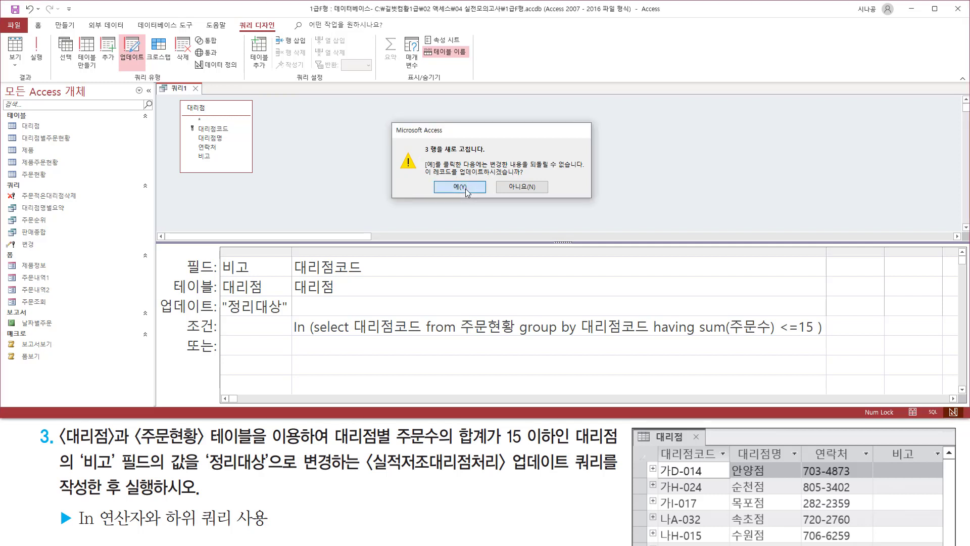
click(460, 187)
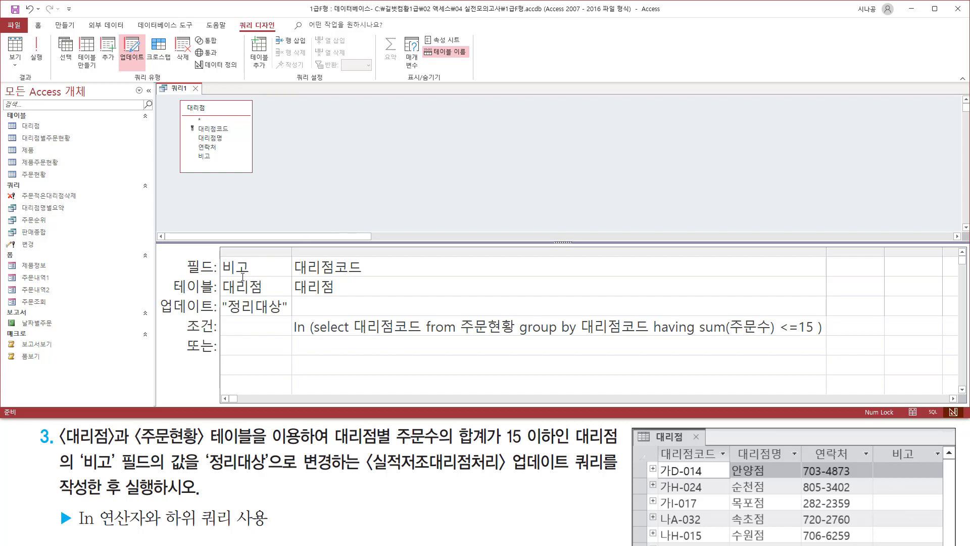
key(ctrl+2)
drag(220, 296, 276, 297)
drag(221, 258, 252, 274)
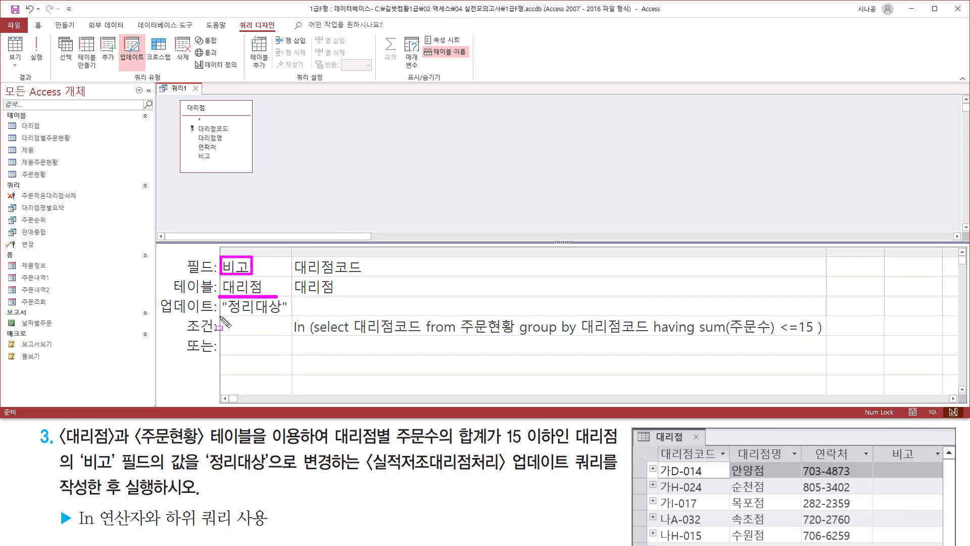
drag(220, 314, 288, 314)
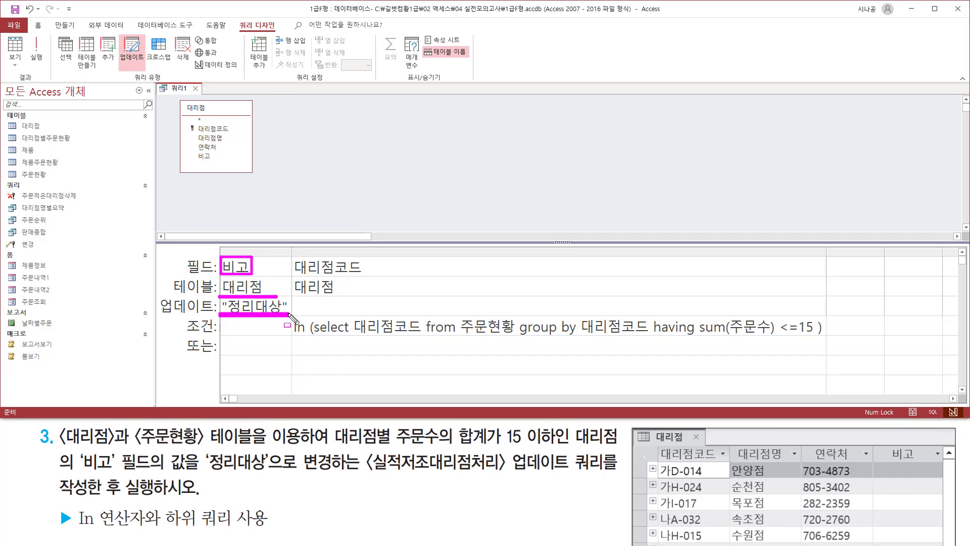
drag(189, 82, 203, 98)
key(Escape)
Close the update query and save it under the name 실적저조대리점처리.
click(195, 89)
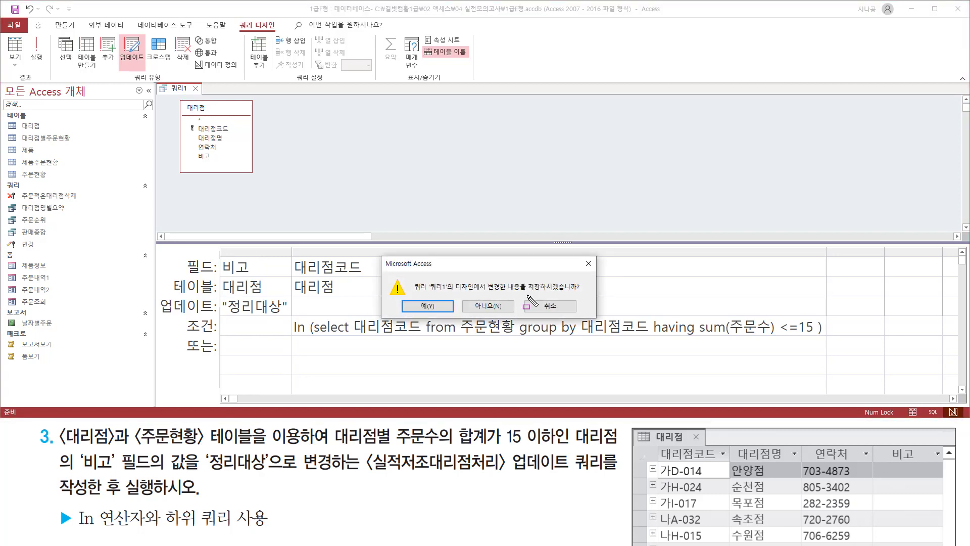
drag(527, 295, 586, 294)
drag(408, 297, 450, 316)
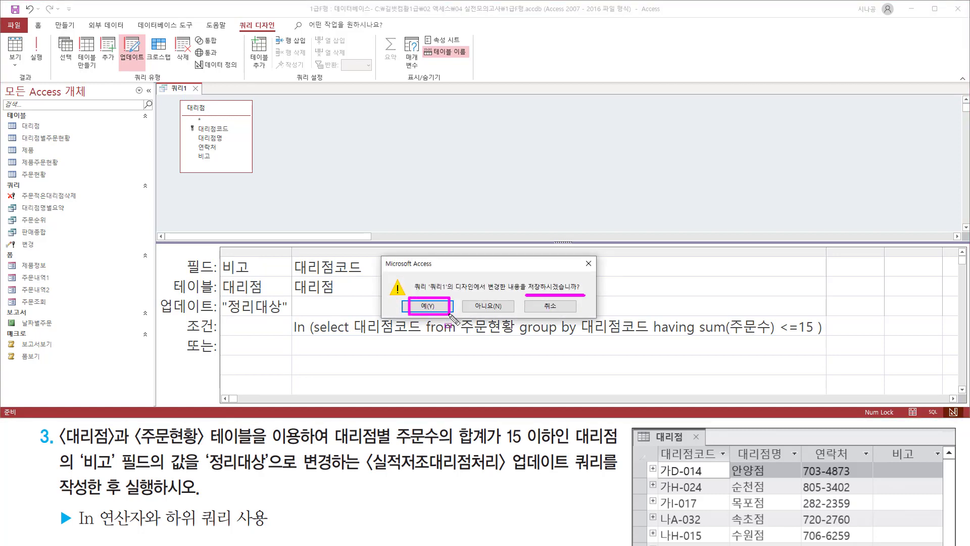
key(Escape)
click(430, 308)
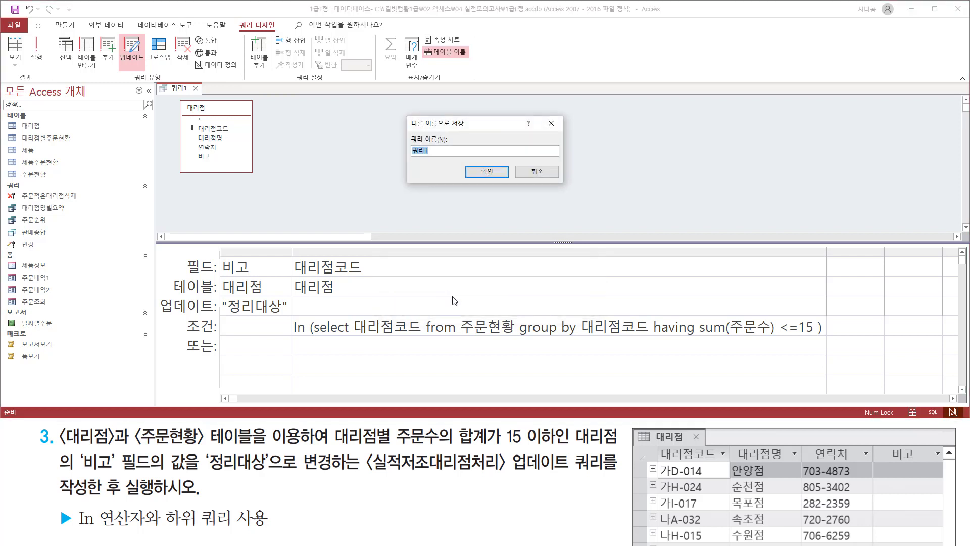
drag(403, 133, 460, 162)
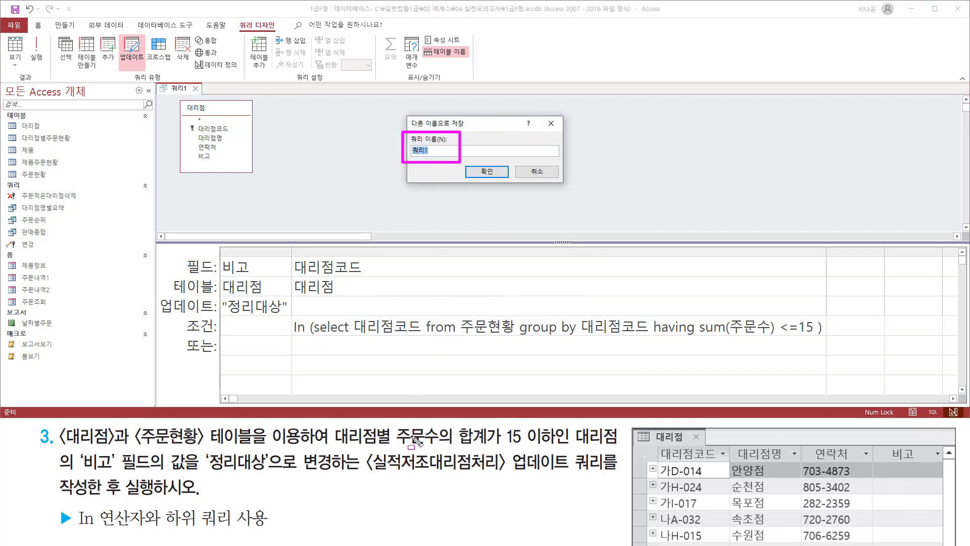
drag(365, 474, 505, 476)
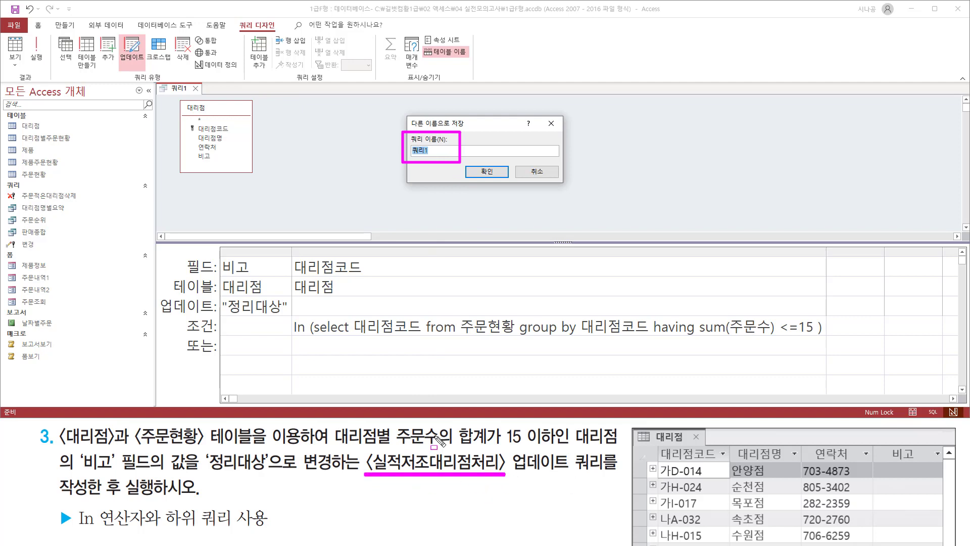
key(Escape)
click(475, 134)
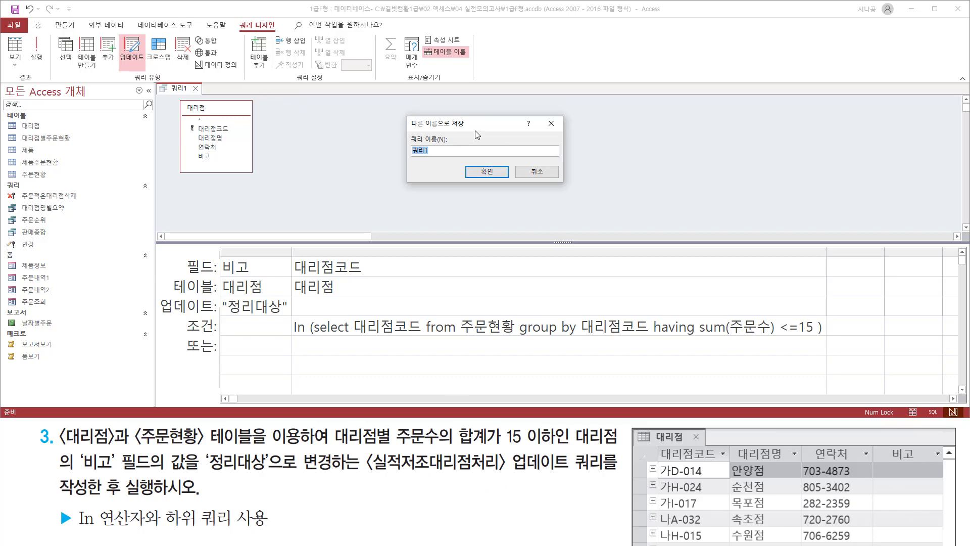
text(시)
key(ctrl+2)
mouse_move(409, 157)
mouse_down()
mouse_move(473, 156)
mouse_move(502, 186)
mouse_up()
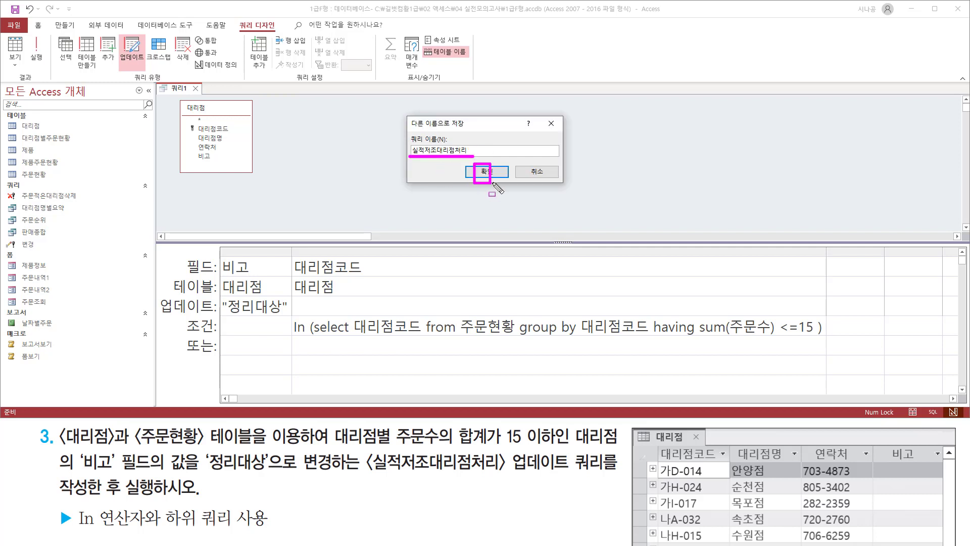
key(Escape)
click(486, 173)
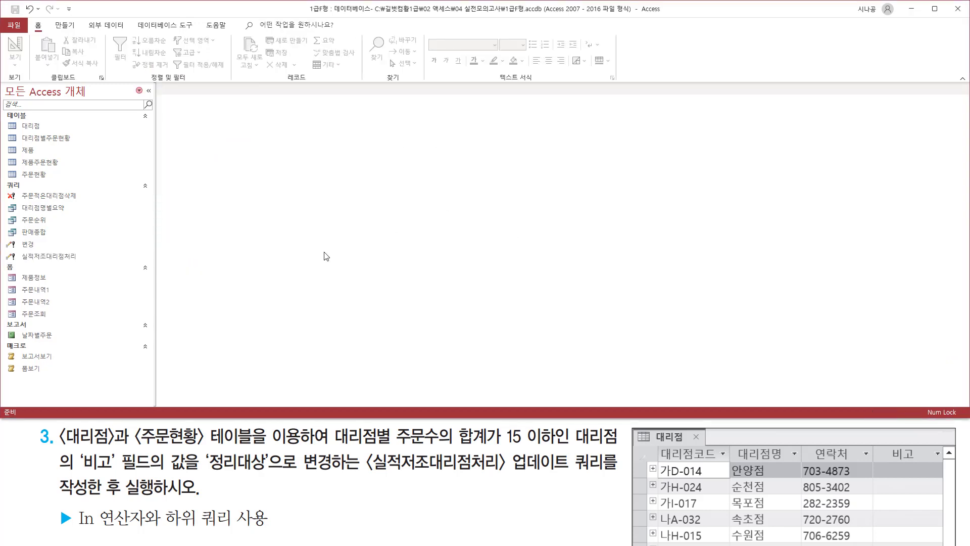
Open the 대리점 table, check which dealers have 정리대상 in the 비고 field, and close the table.
mouse_move(12, 247)
mouse_down()
mouse_move(34, 265)
mouse_move(87, 264)
mouse_up()
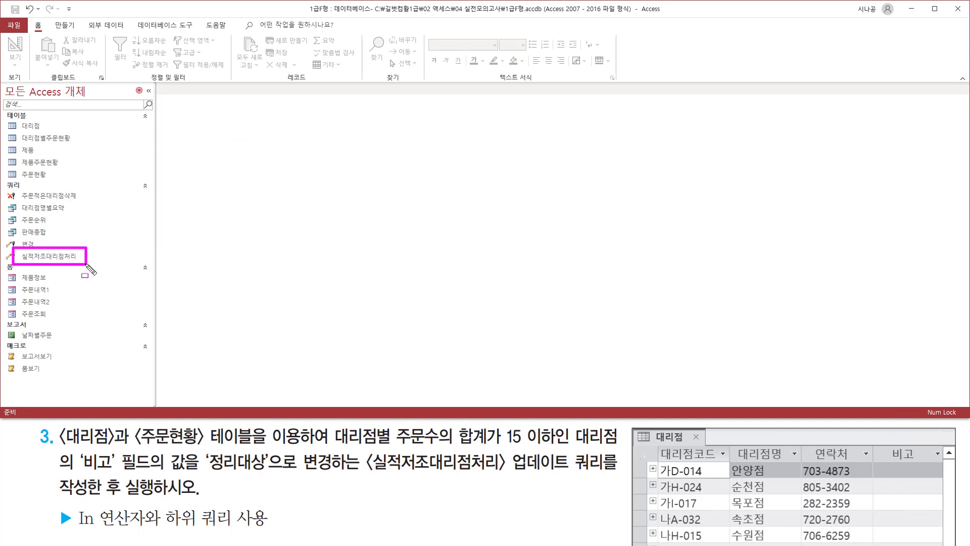
drag(17, 119, 48, 133)
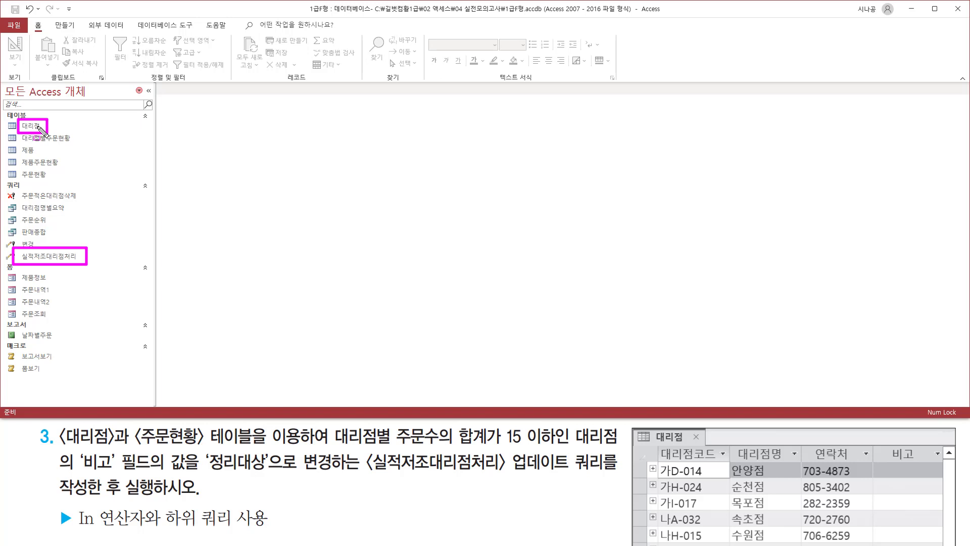
key(Escape)
click(41, 128)
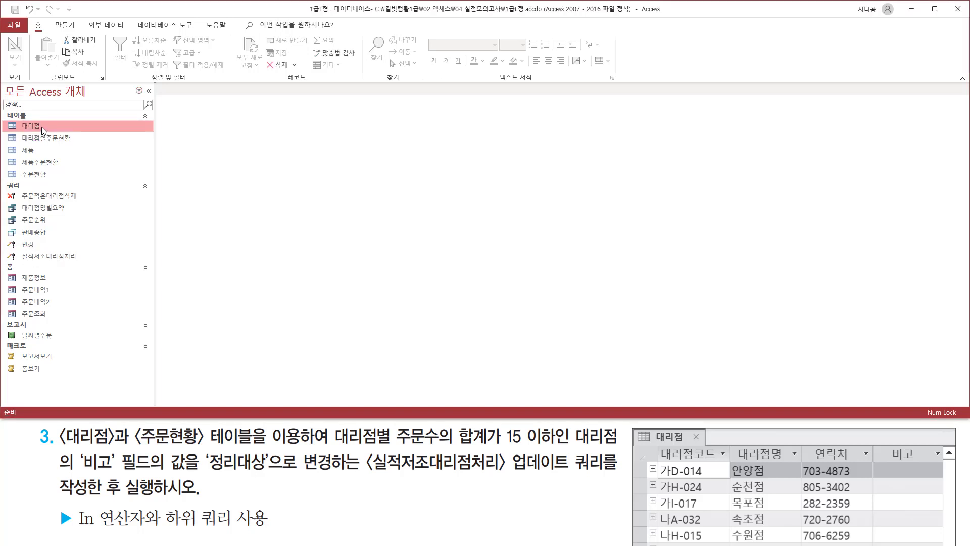
double_click(42, 126)
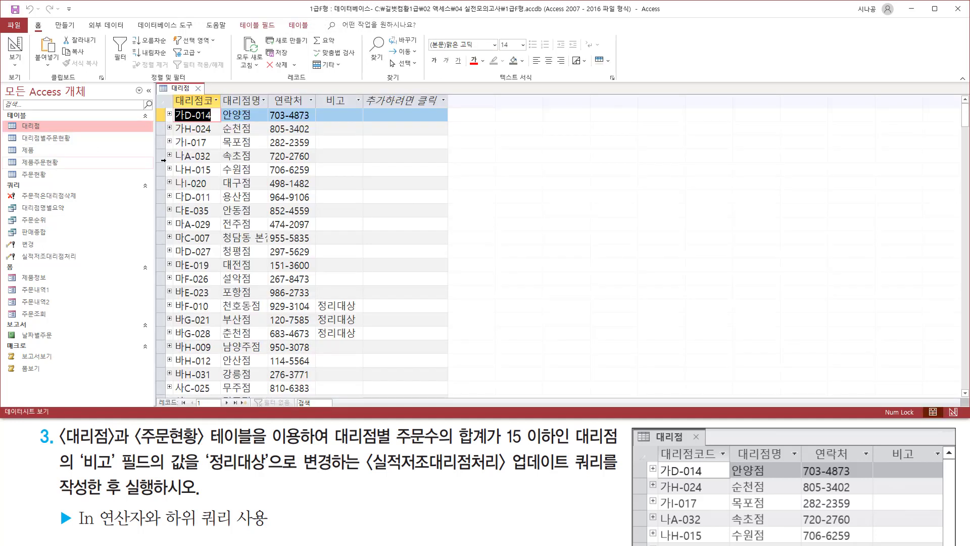
mouse_move(165, 298)
mouse_down()
mouse_move(217, 341)
mouse_move(368, 340)
mouse_up()
mouse_move(316, 90)
mouse_down()
mouse_move(365, 120)
mouse_move(363, 108)
mouse_up()
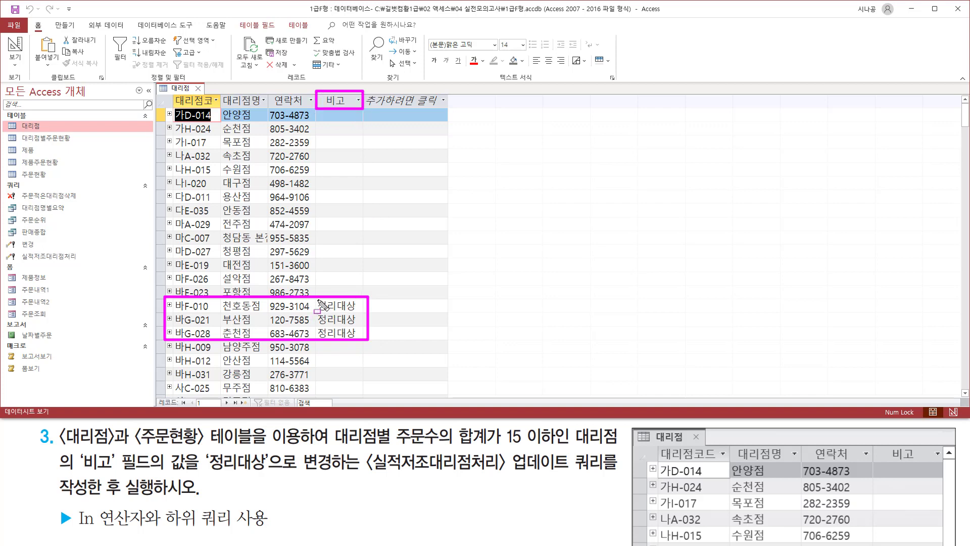
mouse_move(317, 299)
mouse_down()
mouse_move(318, 341)
mouse_move(359, 339)
mouse_up()
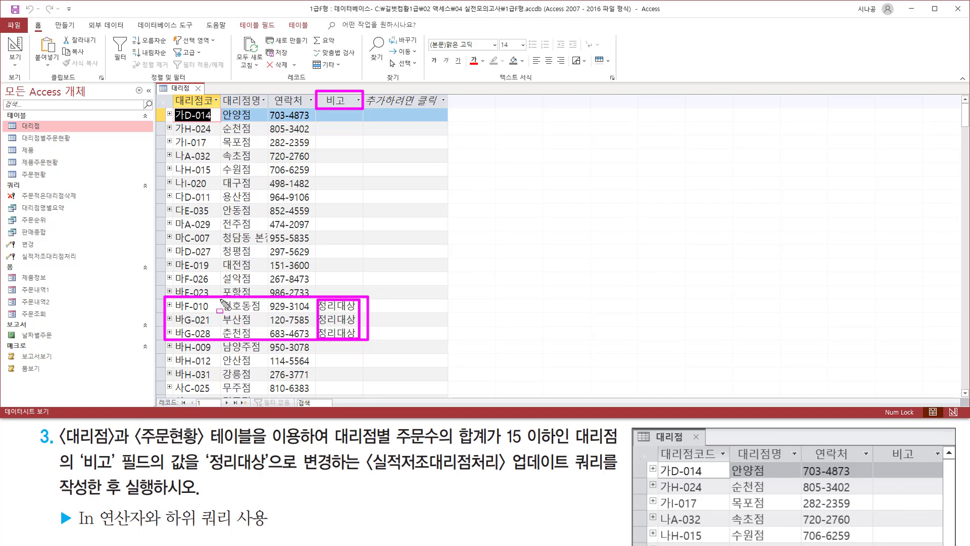
mouse_move(221, 298)
mouse_down()
mouse_move(263, 314)
mouse_move(263, 339)
mouse_up()
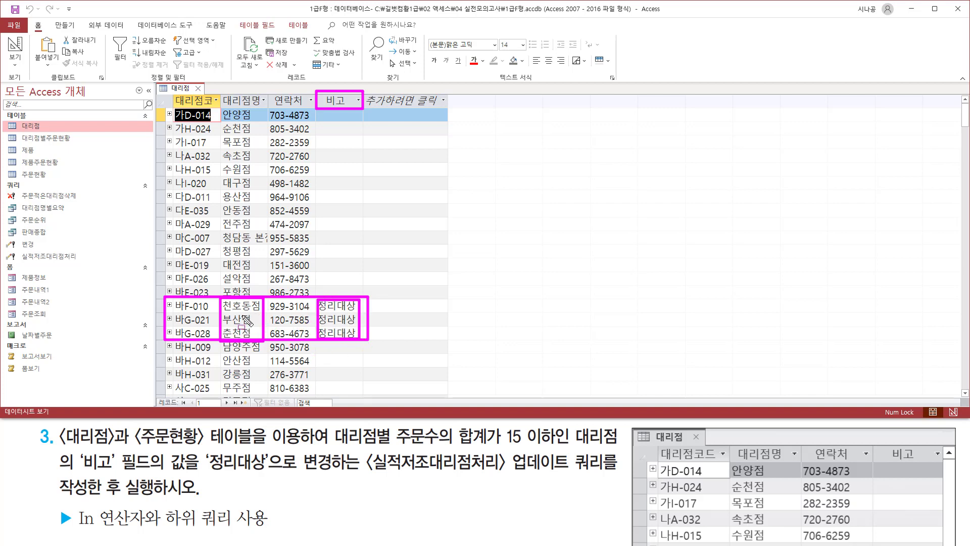
key(Escape)
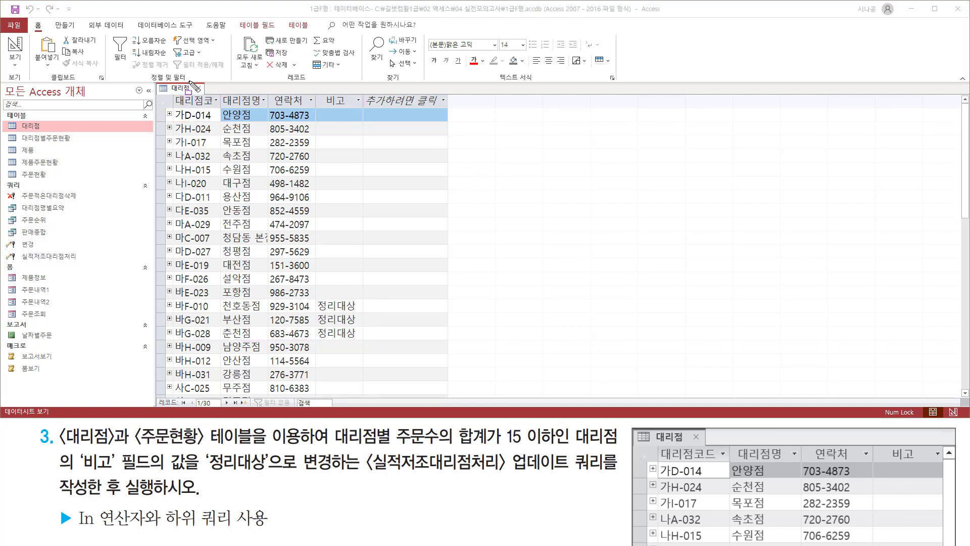
drag(190, 81, 209, 97)
key(Escape)
click(198, 89)
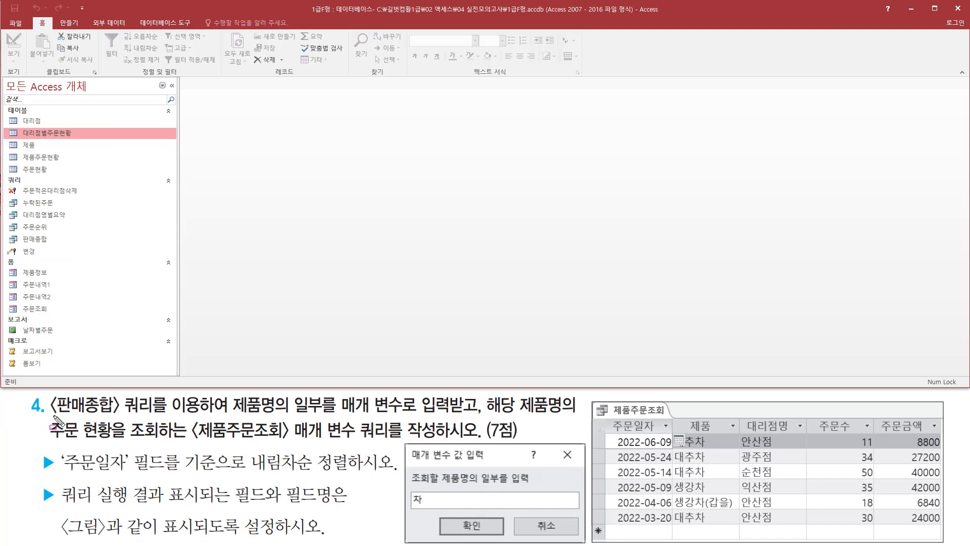
mouse_move(50, 417)
mouse_down()
mouse_move(169, 418)
mouse_move(204, 394)
mouse_move(294, 416)
mouse_move(445, 429)
mouse_move(573, 415)
mouse_up()
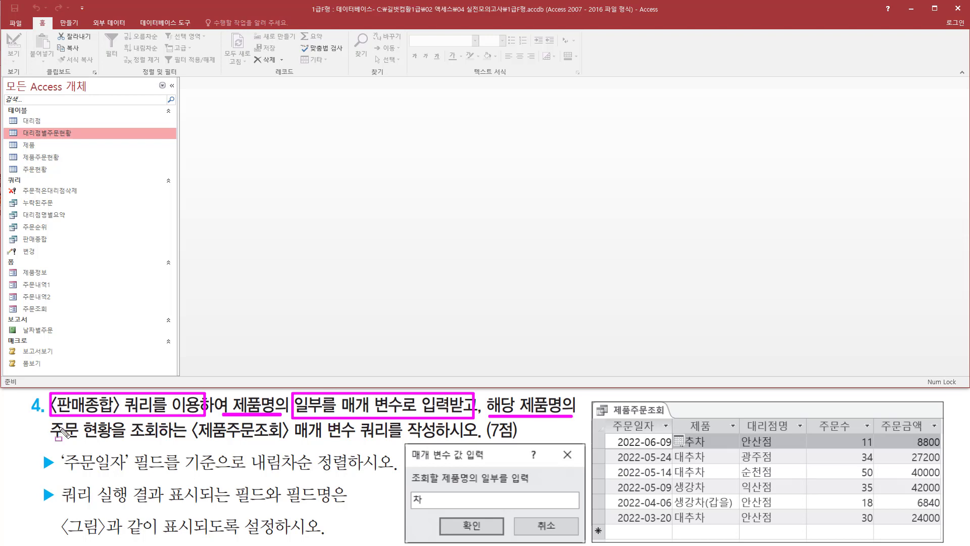
drag(51, 440, 392, 441)
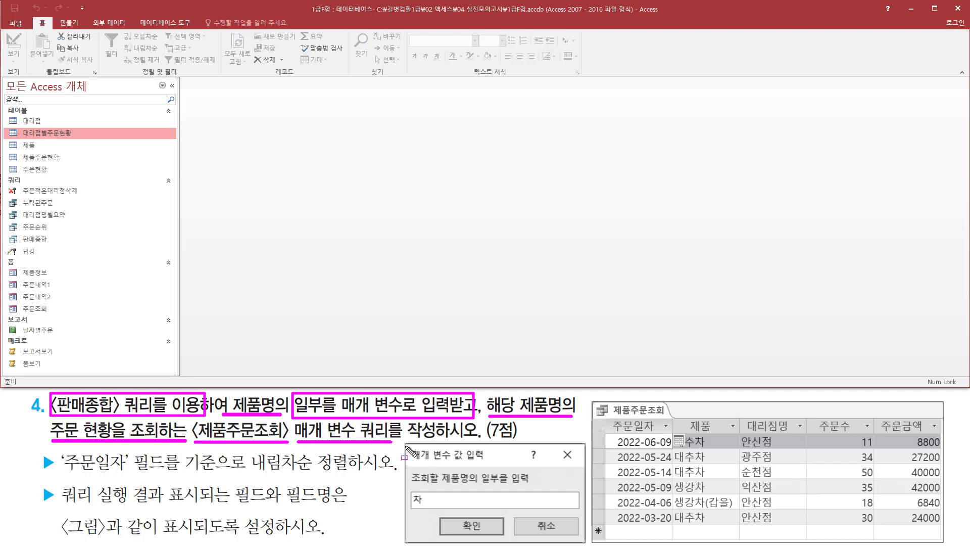
mouse_move(405, 443)
mouse_down()
mouse_move(412, 472)
mouse_move(500, 534)
mouse_move(589, 541)
mouse_up()
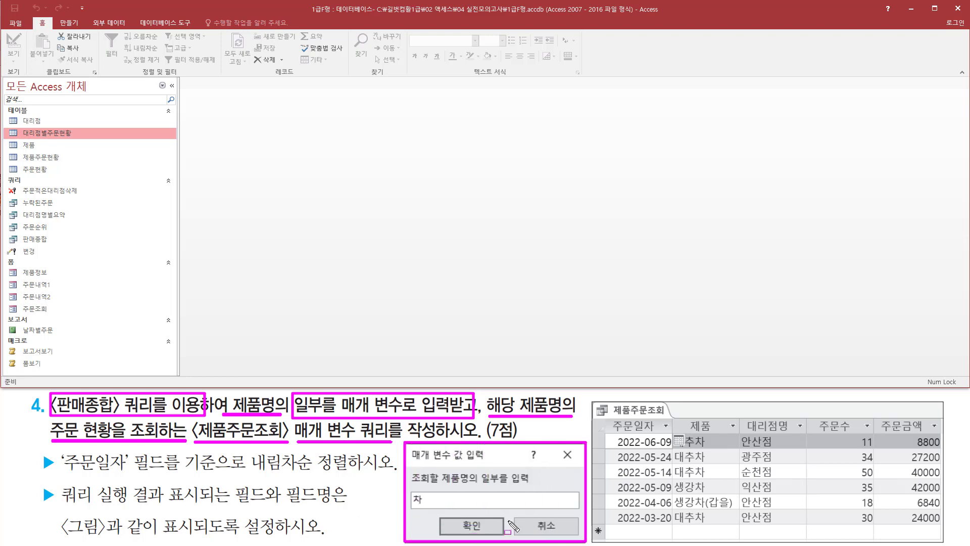
drag(411, 471, 536, 483)
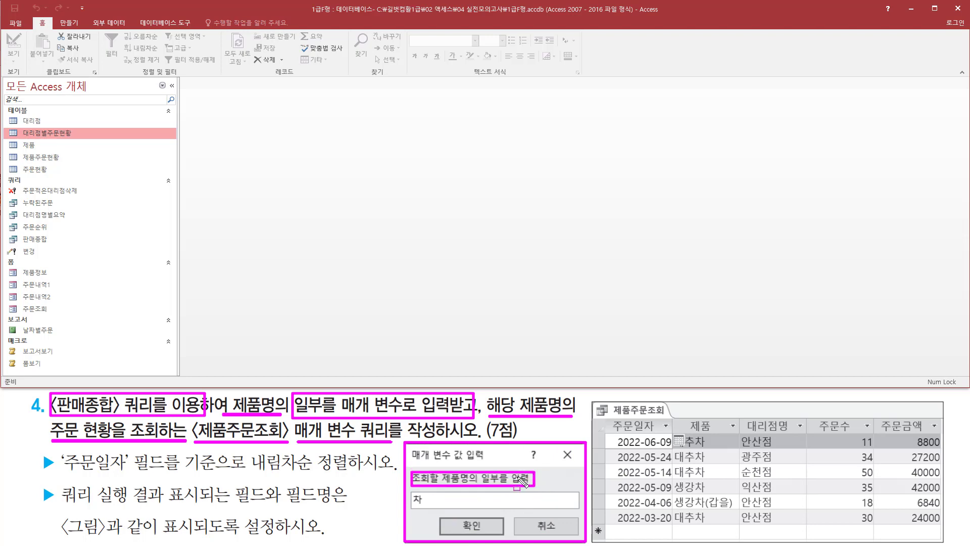
drag(411, 491, 426, 508)
mouse_move(304, 377)
mouse_down()
mouse_move(312, 388)
mouse_move(338, 337)
mouse_up()
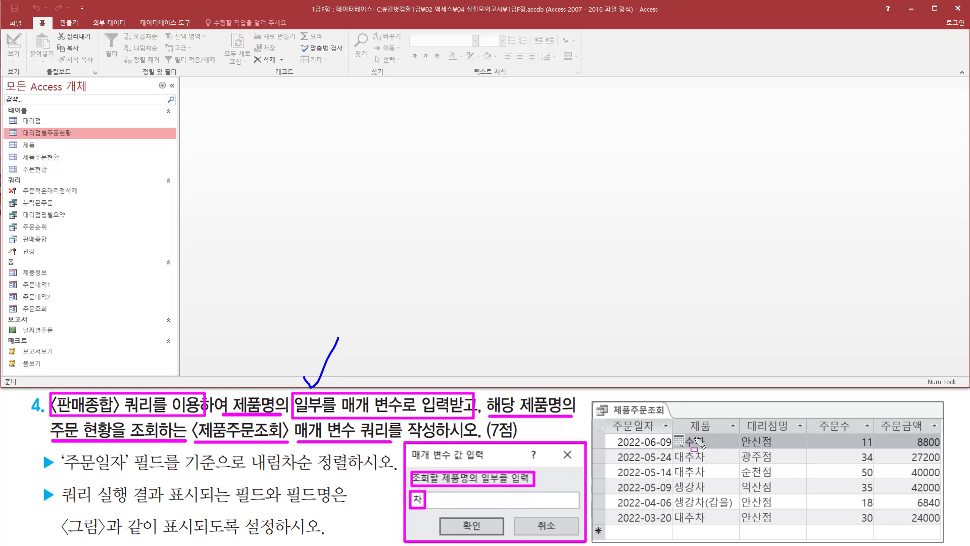
mouse_move(693, 430)
mouse_down()
mouse_move(712, 486)
mouse_move(707, 528)
mouse_up()
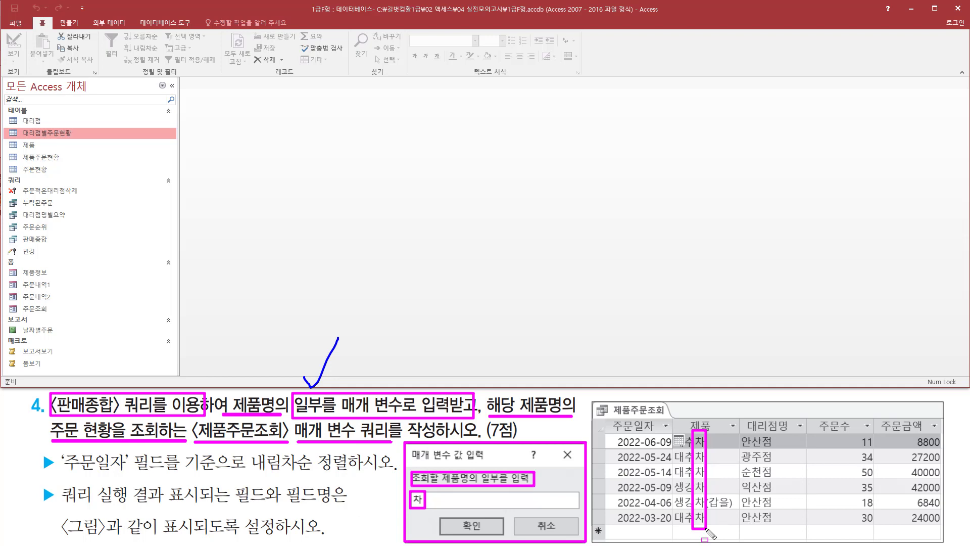
key(Escape)
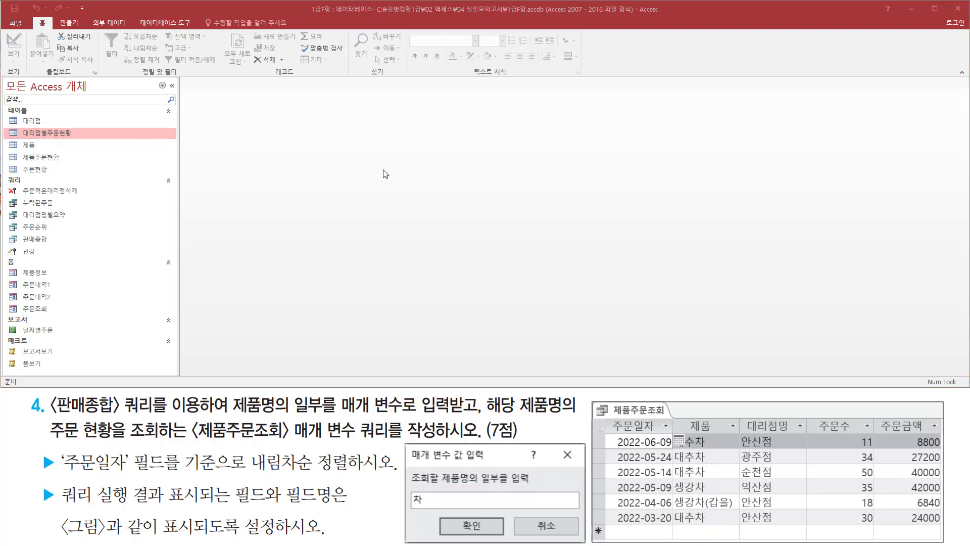
Create a new query in design view with the 판매종합 query as its only source.
click(63, 23)
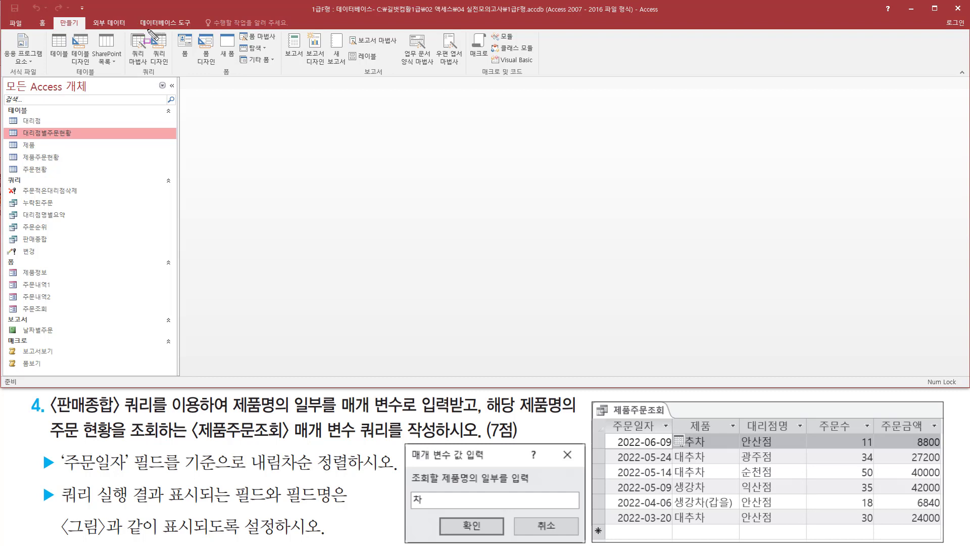
drag(146, 28, 173, 67)
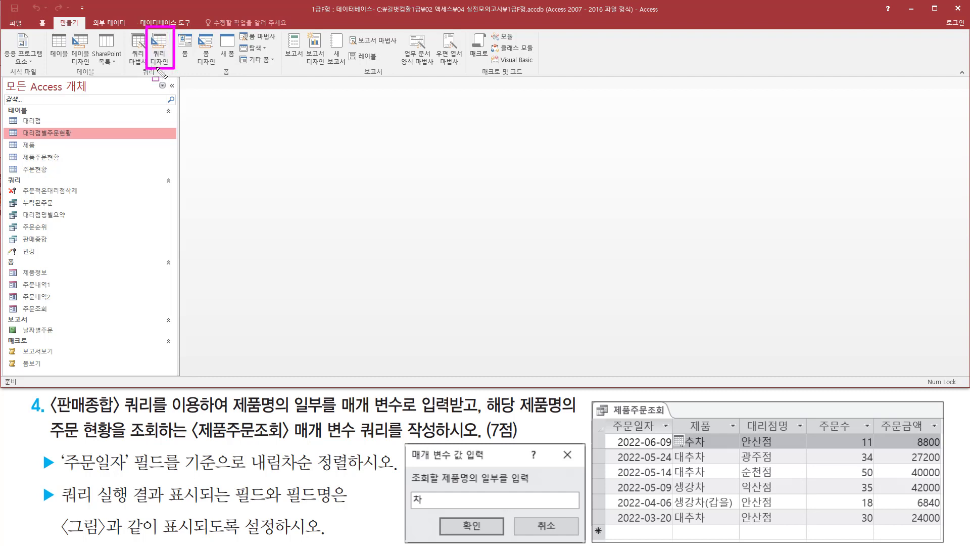
key(Escape)
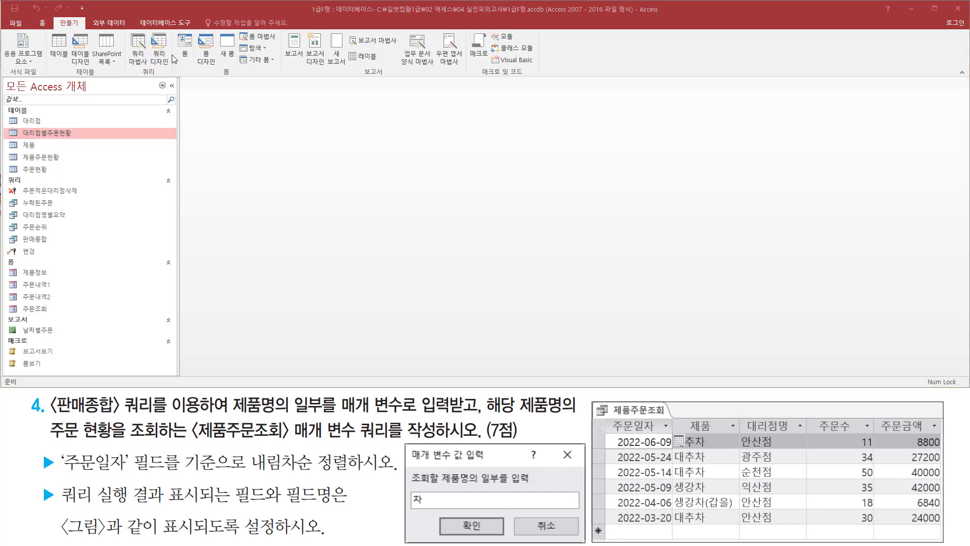
click(162, 49)
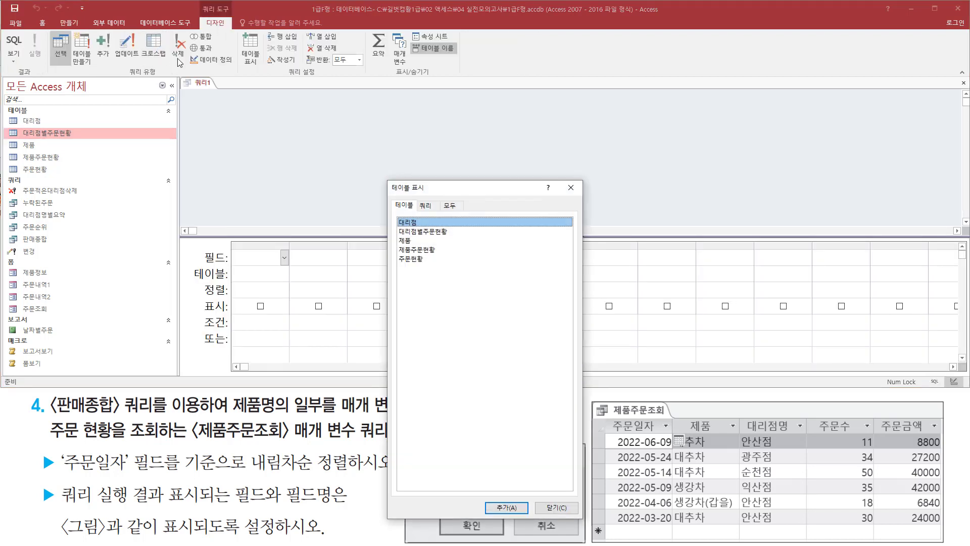
mouse_move(383, 177)
mouse_down()
mouse_move(402, 206)
mouse_move(587, 285)
mouse_up()
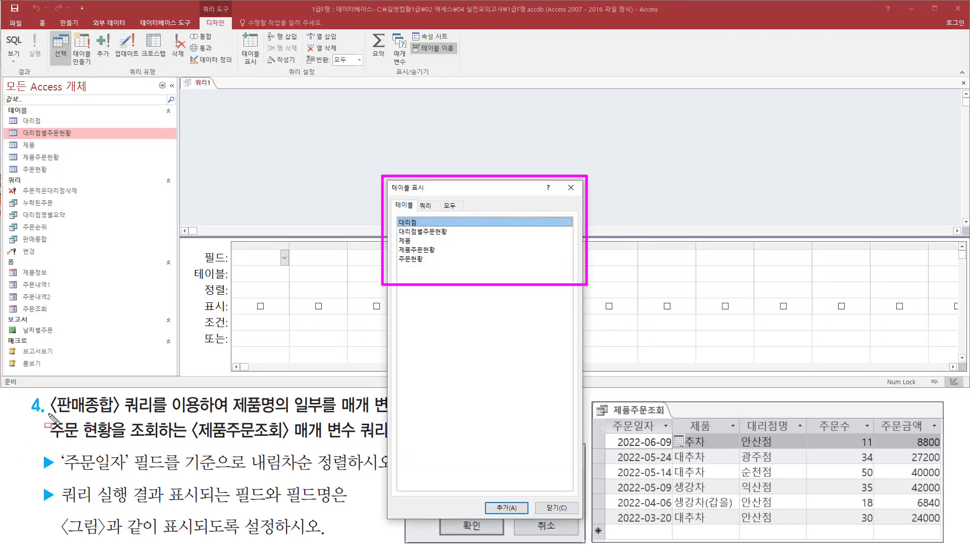
drag(48, 415, 202, 416)
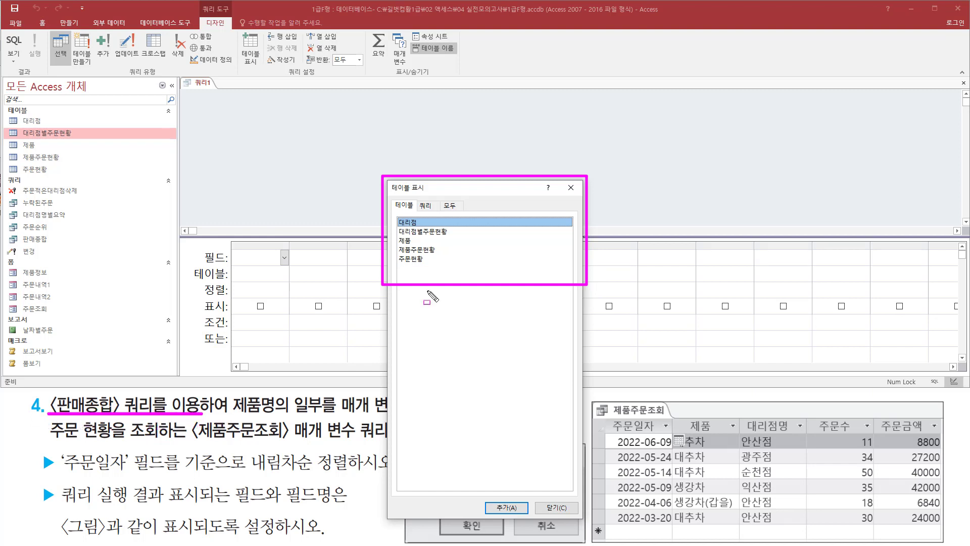
drag(415, 196, 433, 210)
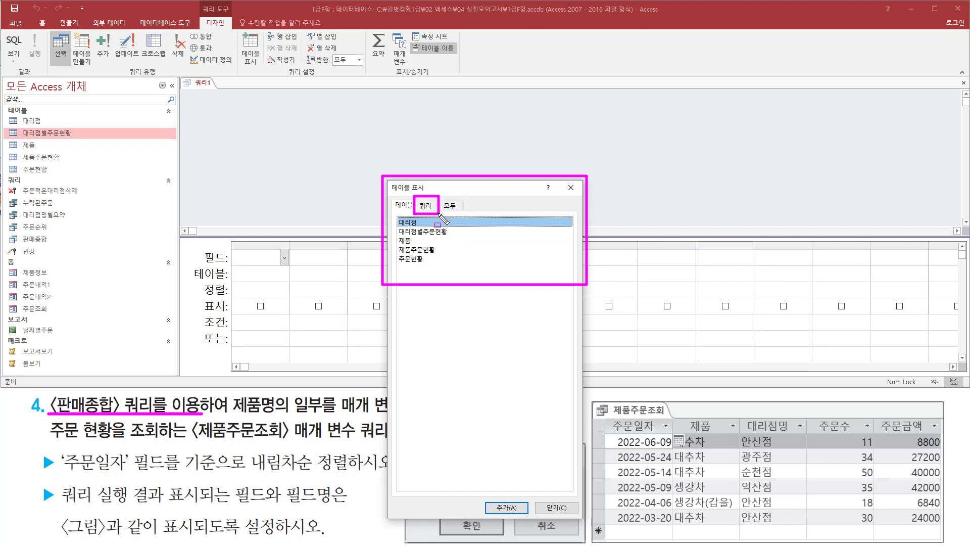
click(428, 206)
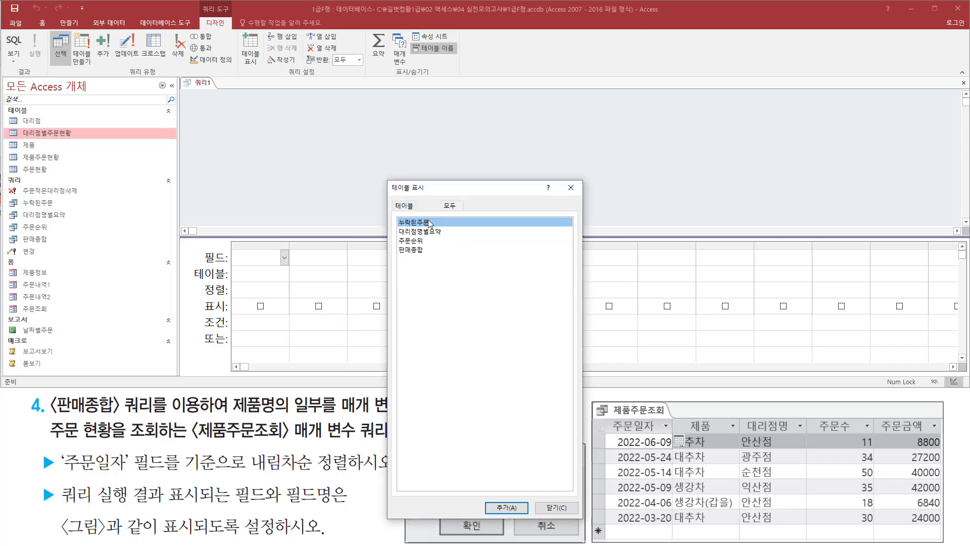
click(425, 250)
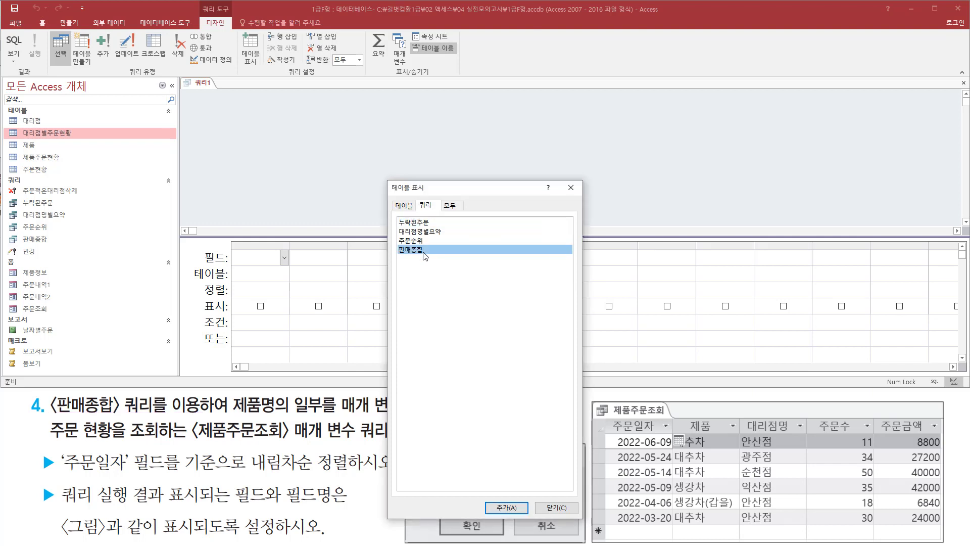
double_click(424, 251)
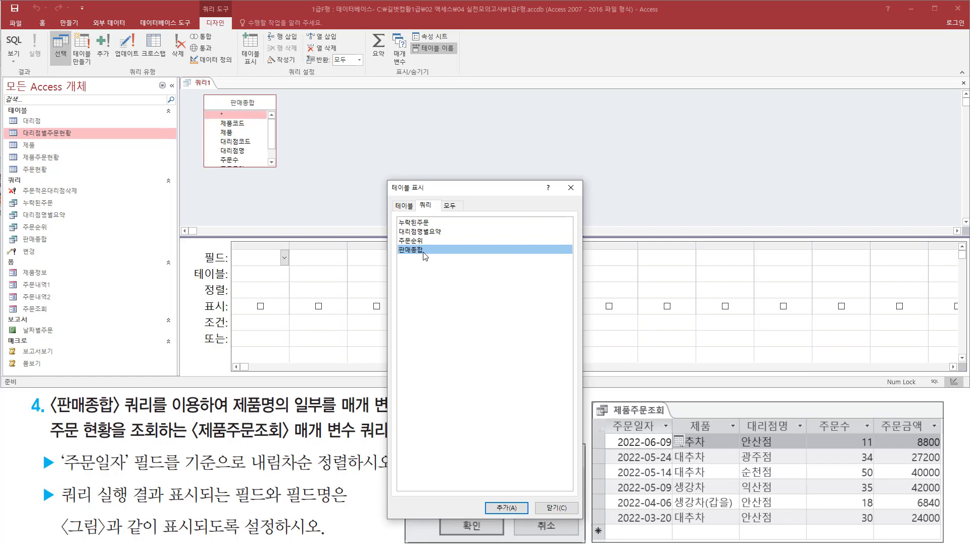
key(ctrl+shift+d)
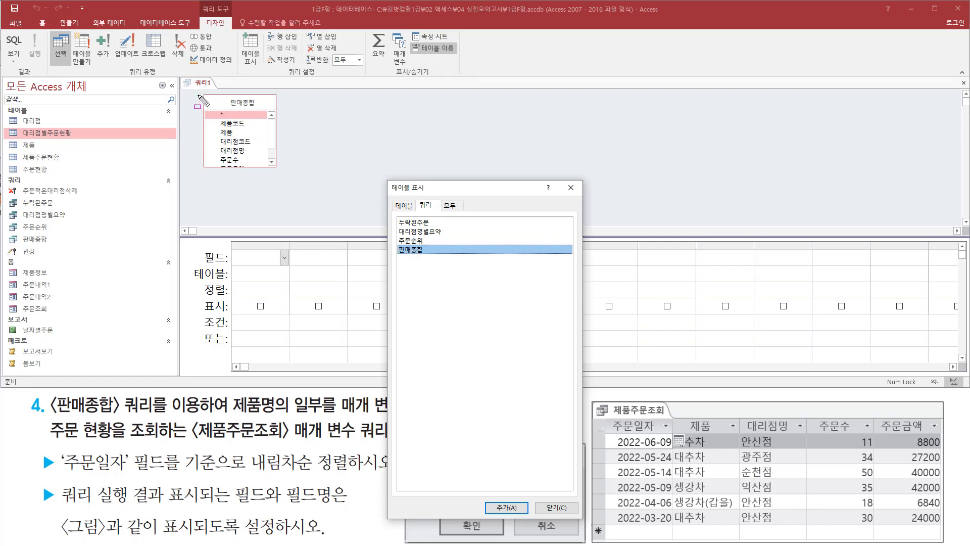
drag(202, 91, 281, 170)
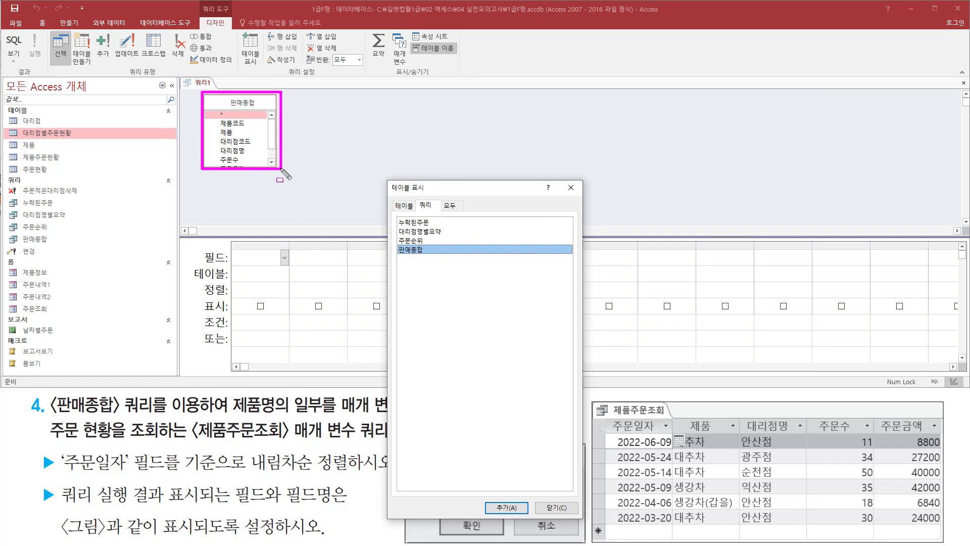
drag(560, 179, 581, 195)
key(Escape)
click(571, 188)
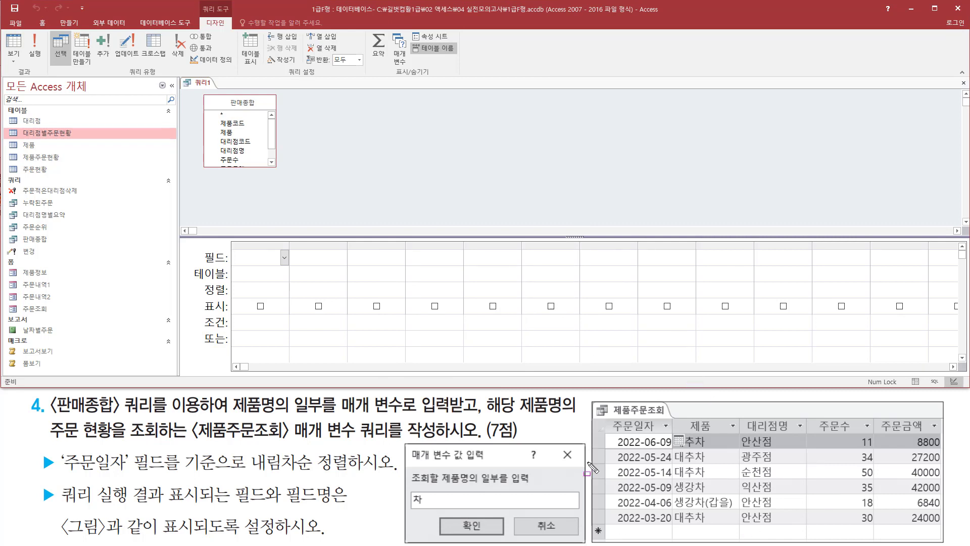
Enlarge the 판매종합 field list and add 주문일자, 제품, 대리점명, 주문수 and 주문금액 to the query grid in that order.
mouse_move(606, 418)
mouse_down()
mouse_move(658, 433)
mouse_move(942, 433)
mouse_up()
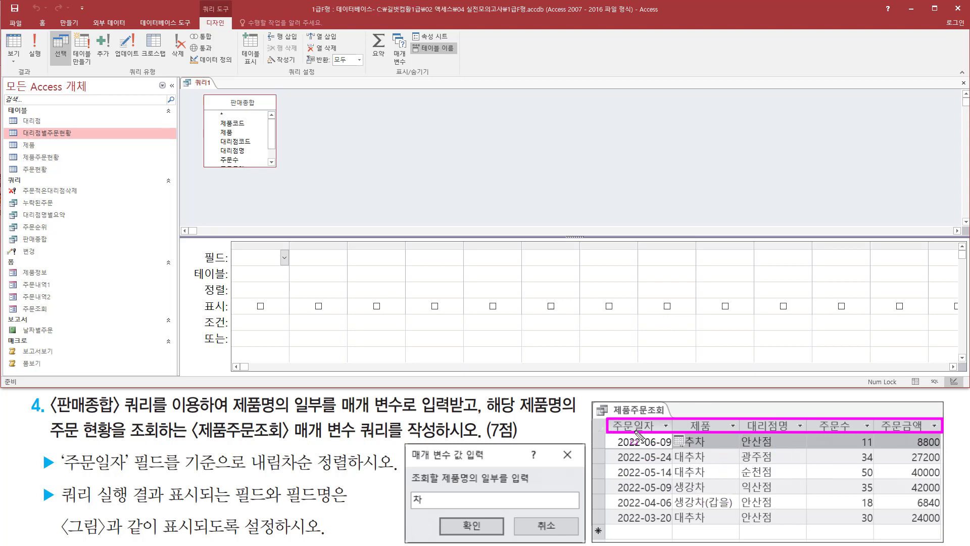
key(Escape)
drag(275, 166, 276, 197)
click(241, 178)
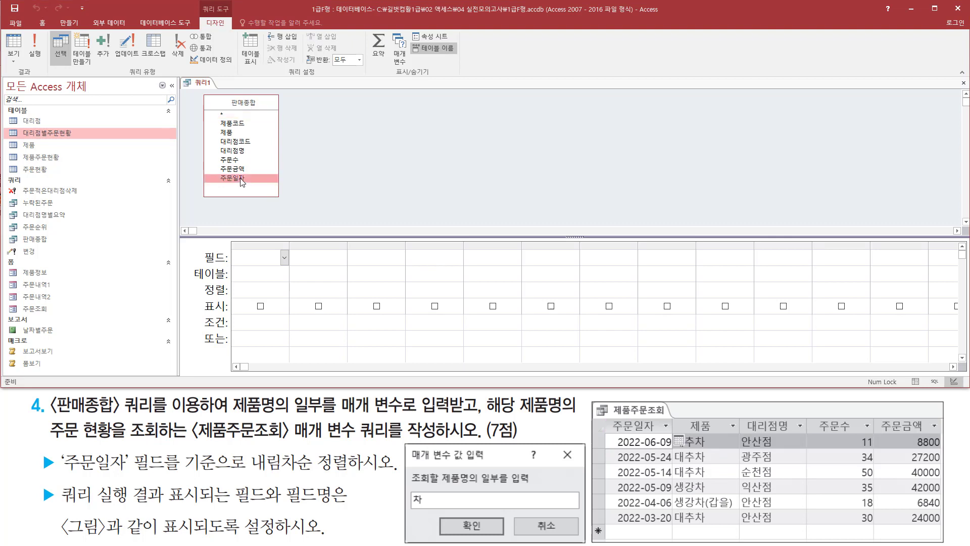
double_click(244, 178)
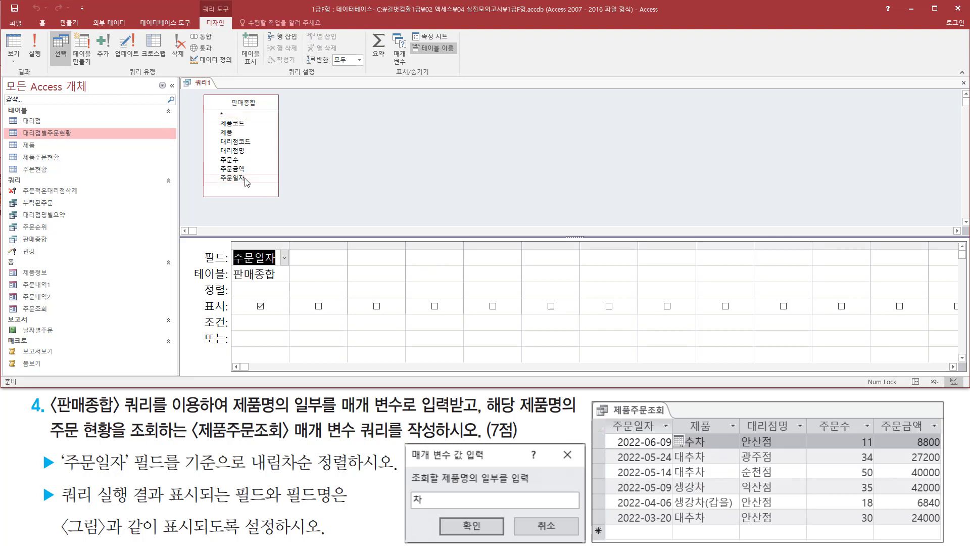
click(234, 133)
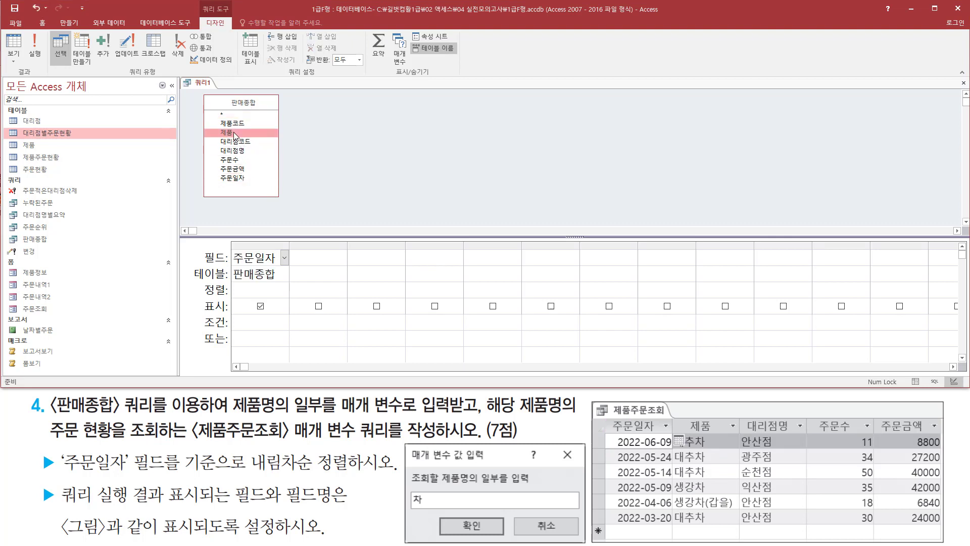
double_click(234, 133)
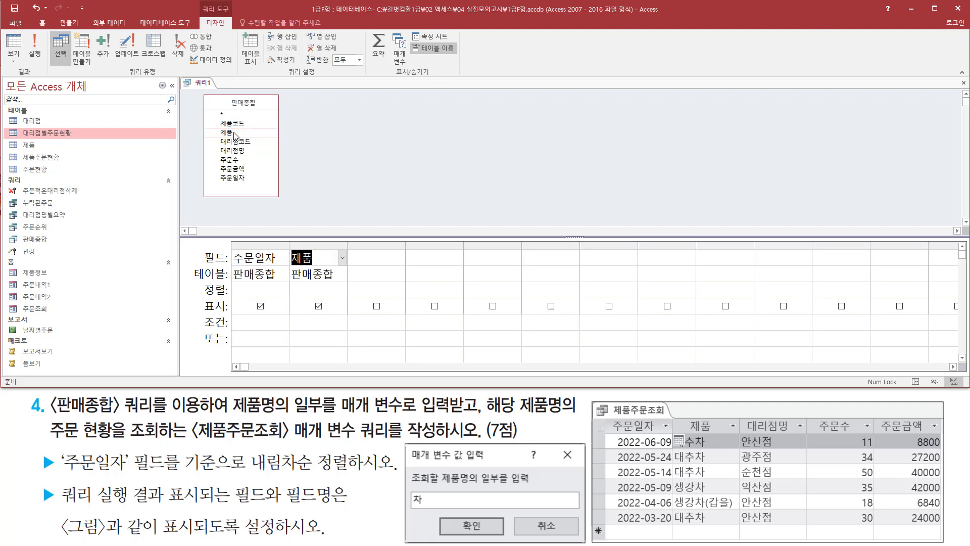
click(242, 151)
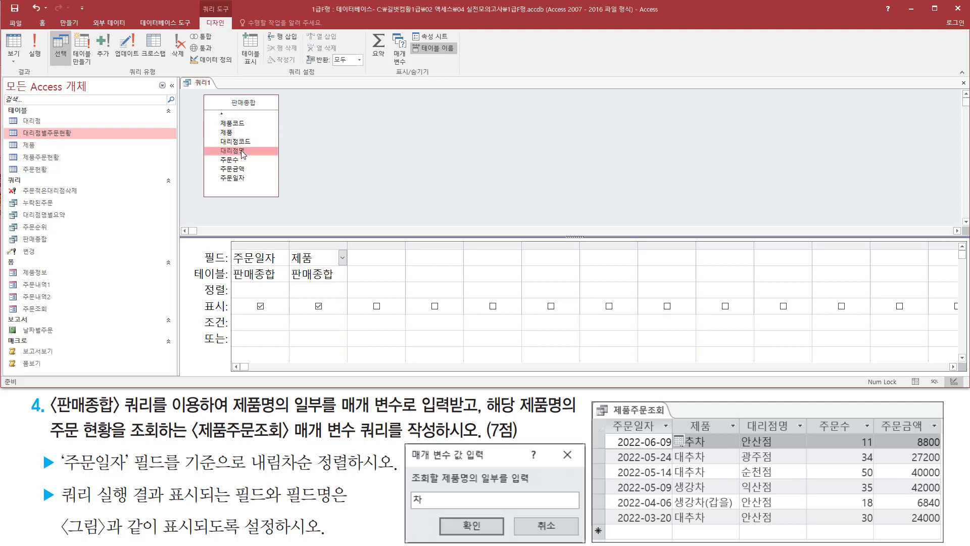
double_click(241, 151)
click(239, 160)
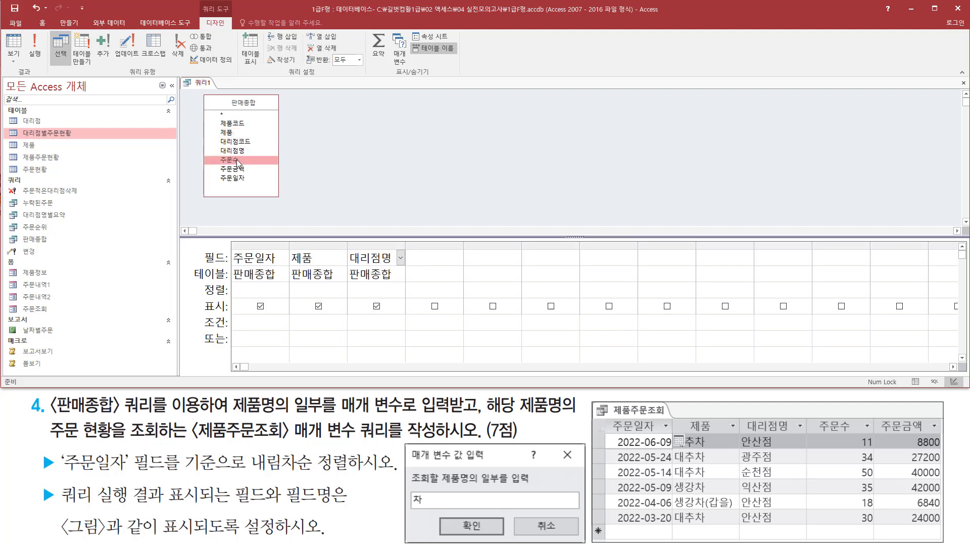
double_click(236, 159)
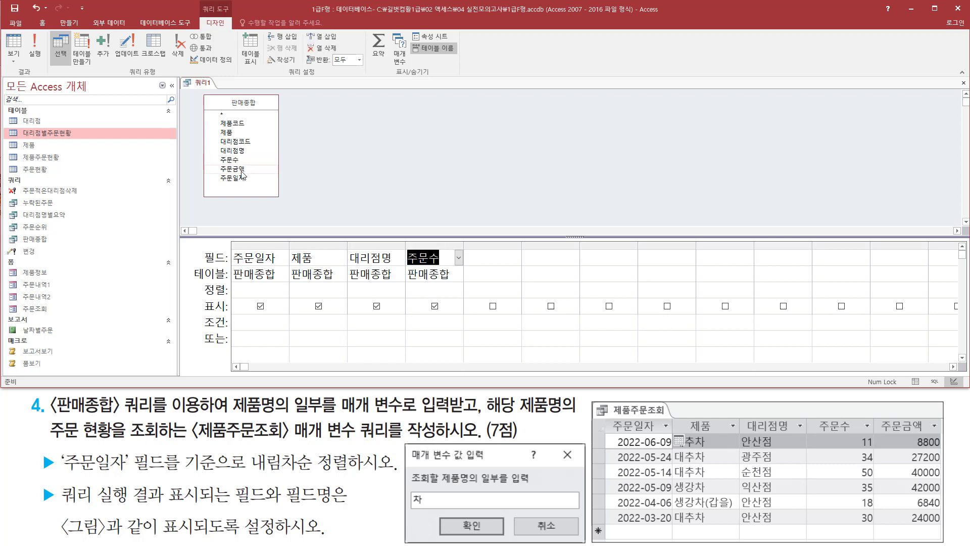
click(247, 170)
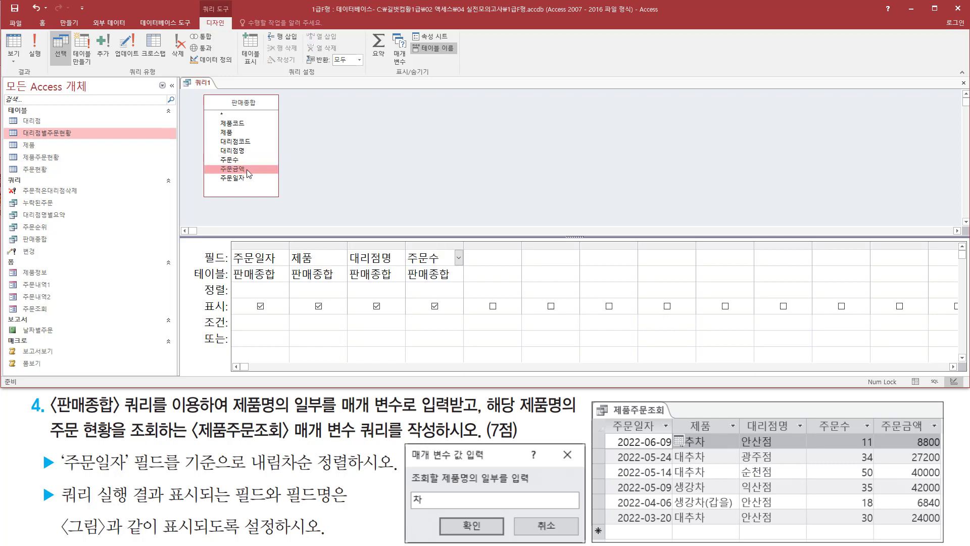
double_click(246, 170)
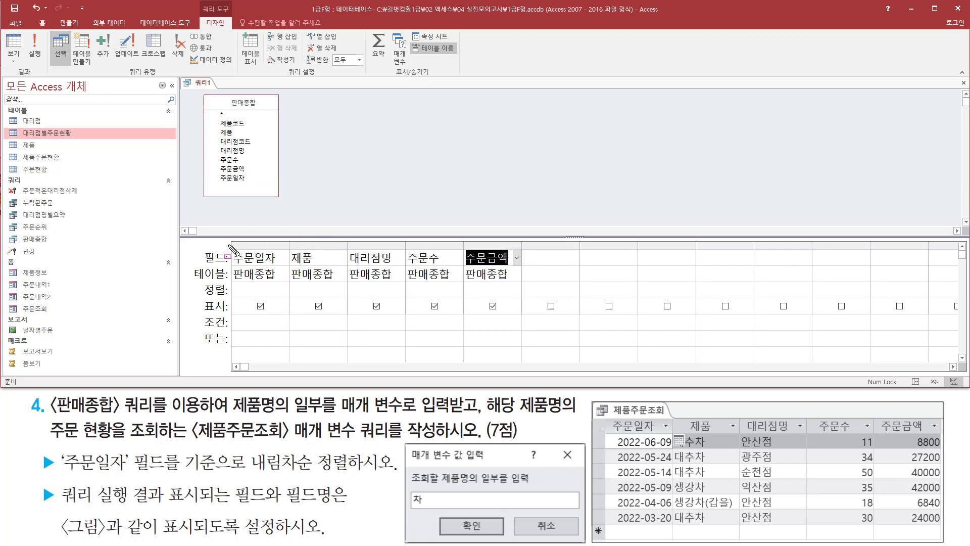
drag(229, 246, 525, 283)
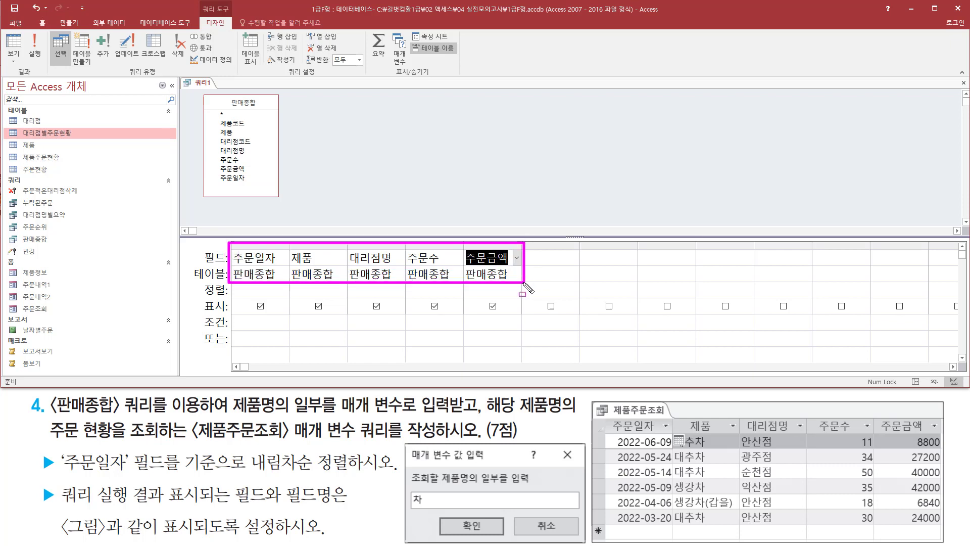
drag(608, 414, 945, 434)
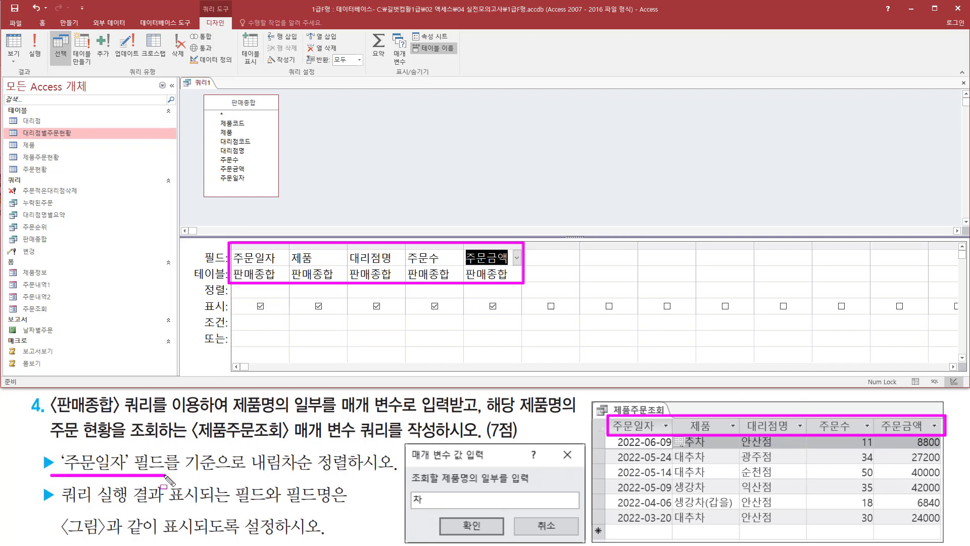
drag(51, 475, 175, 449)
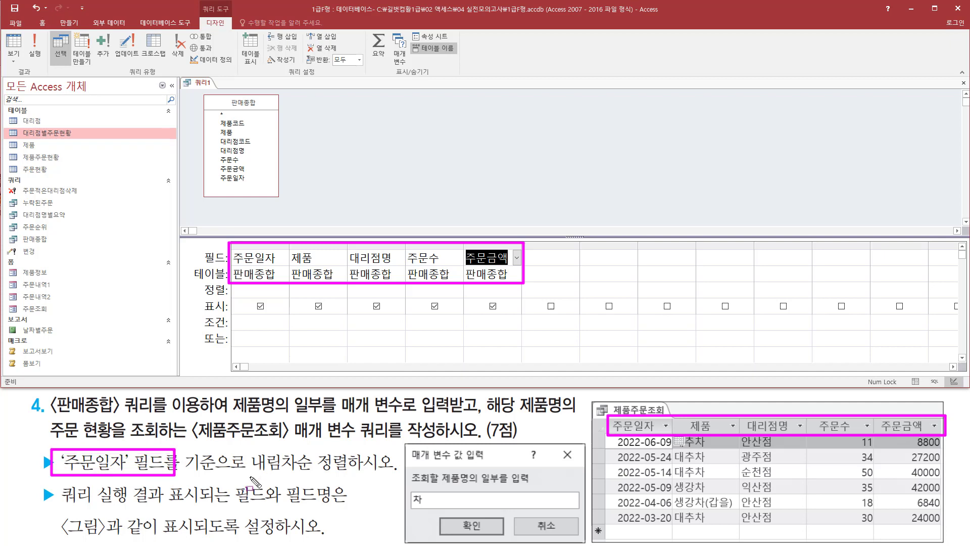
drag(250, 476, 356, 476)
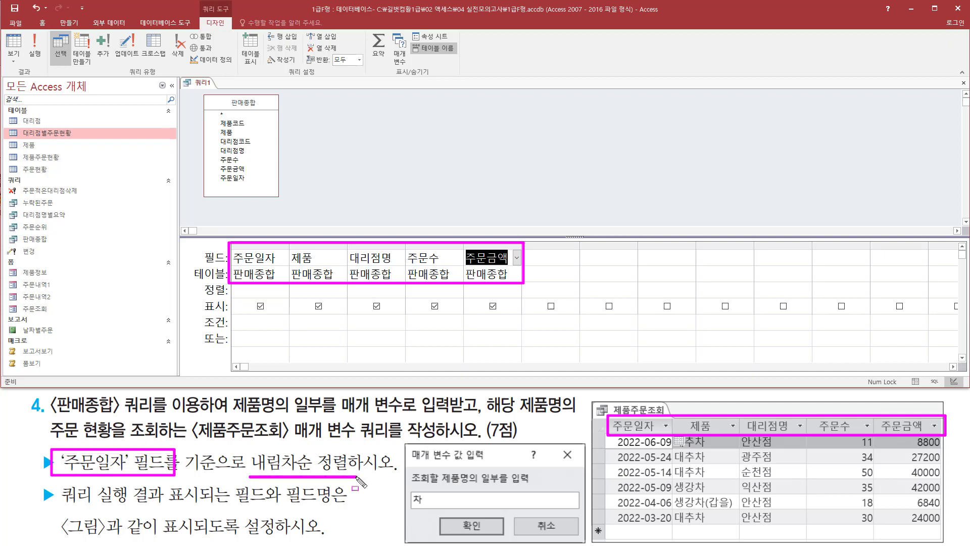
drag(200, 282, 229, 297)
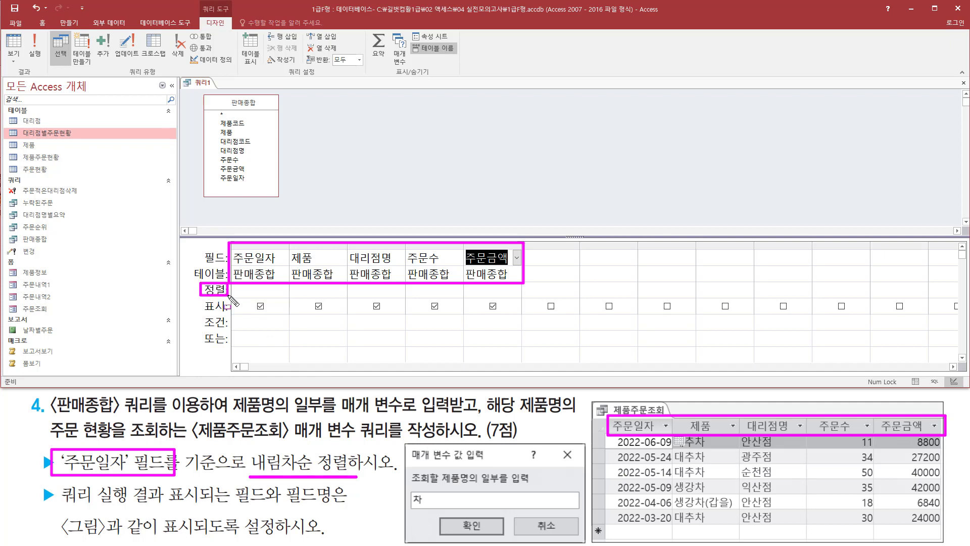
Set the 주문일자 field in the query grid to sort in descending order (내림차순).
key(Escape)
click(281, 290)
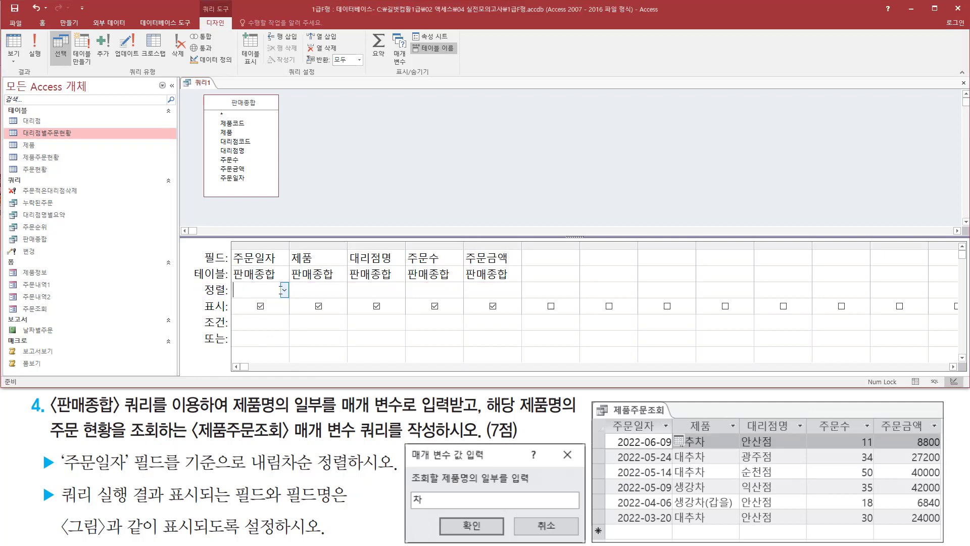
click(284, 290)
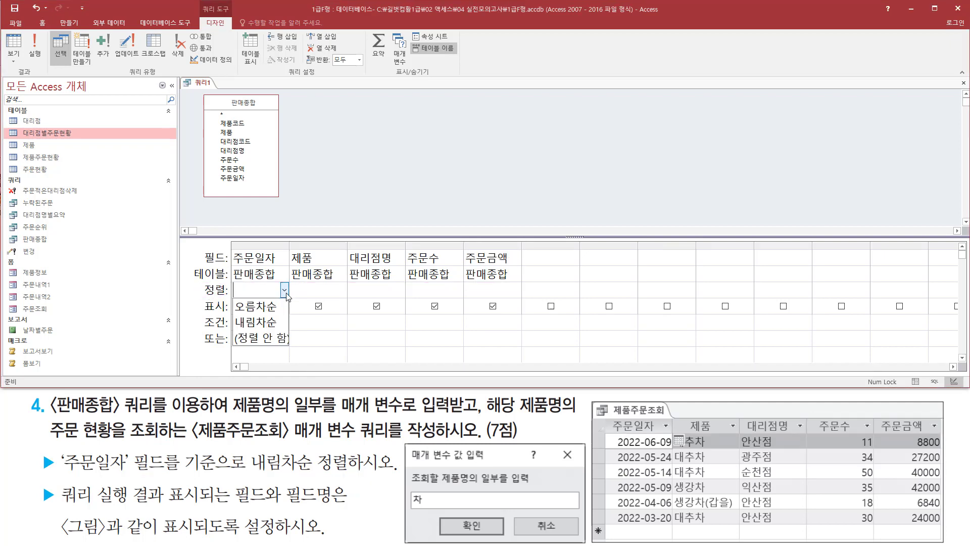
click(275, 324)
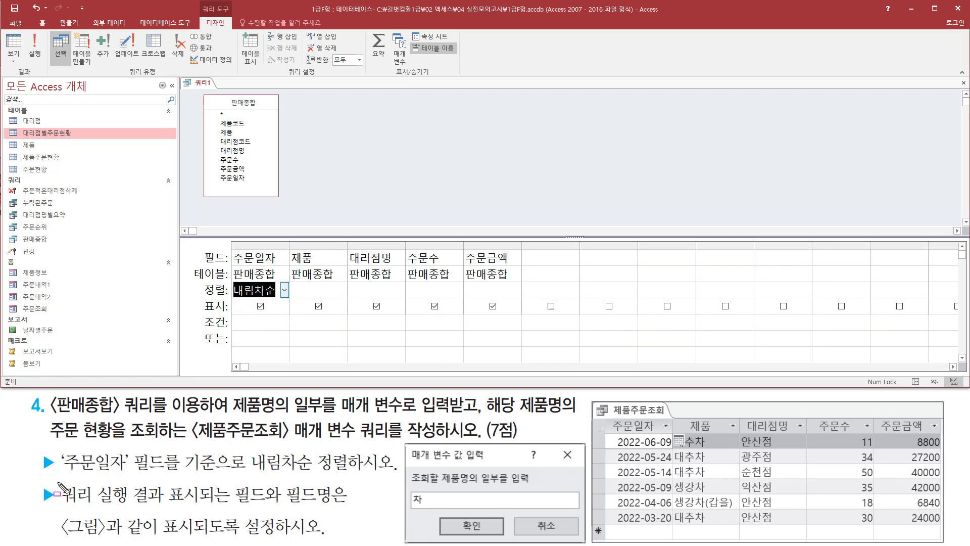
mouse_move(57, 482)
mouse_down()
mouse_move(104, 508)
mouse_move(165, 520)
mouse_move(169, 508)
mouse_move(346, 506)
mouse_up()
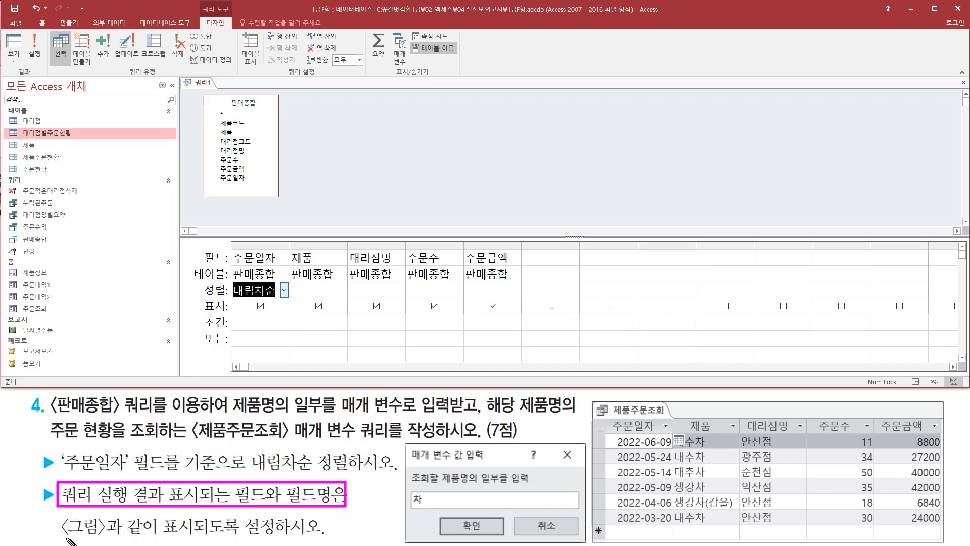
drag(58, 535, 325, 535)
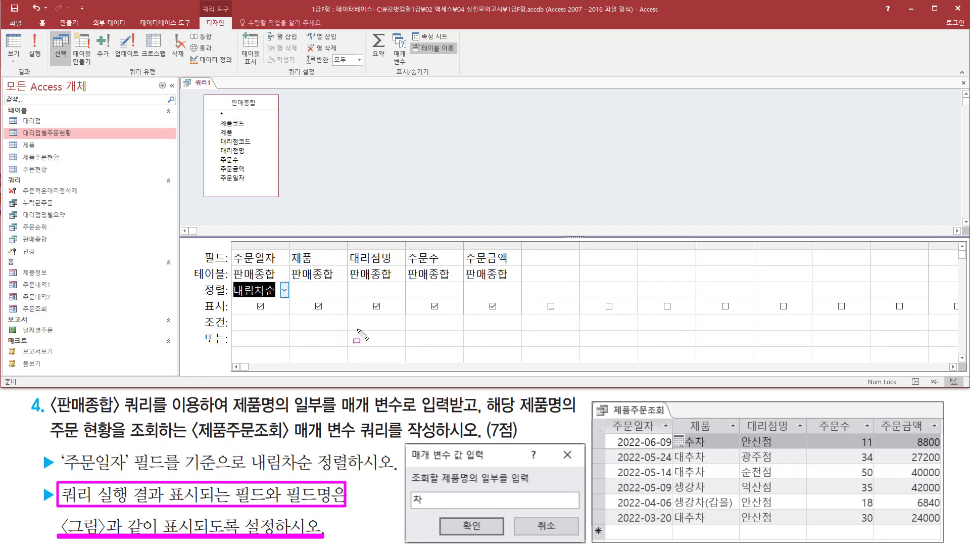
key(Escape)
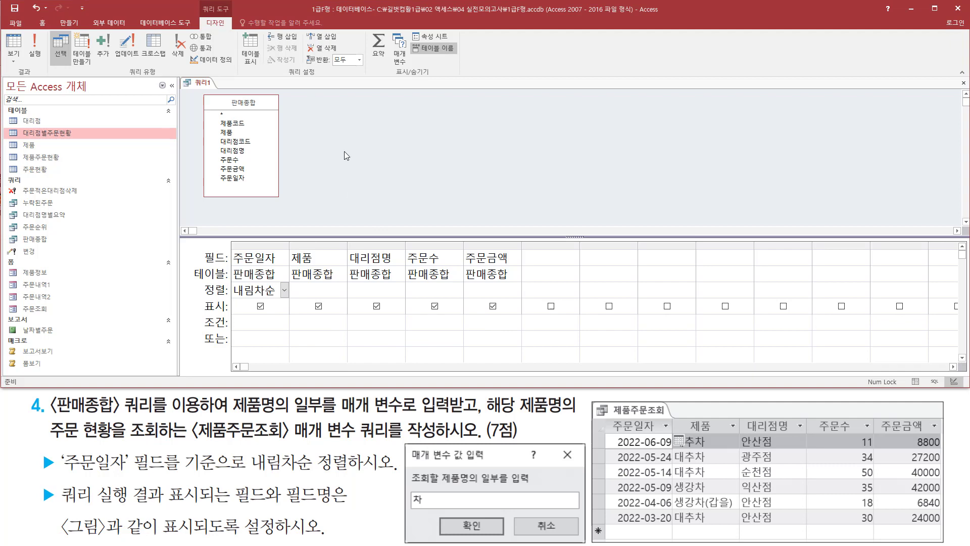
key(ctrl+2)
drag(29, 29, 46, 66)
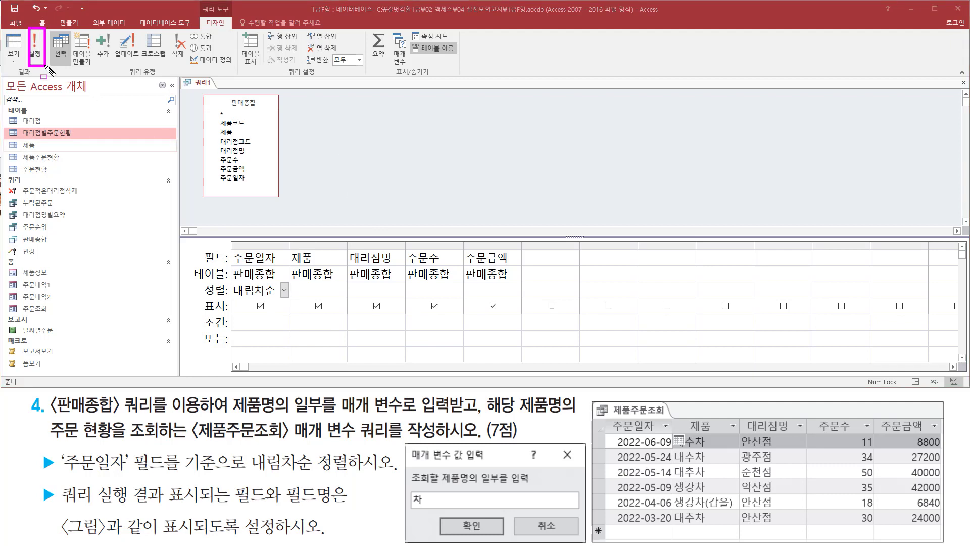
key(Escape)
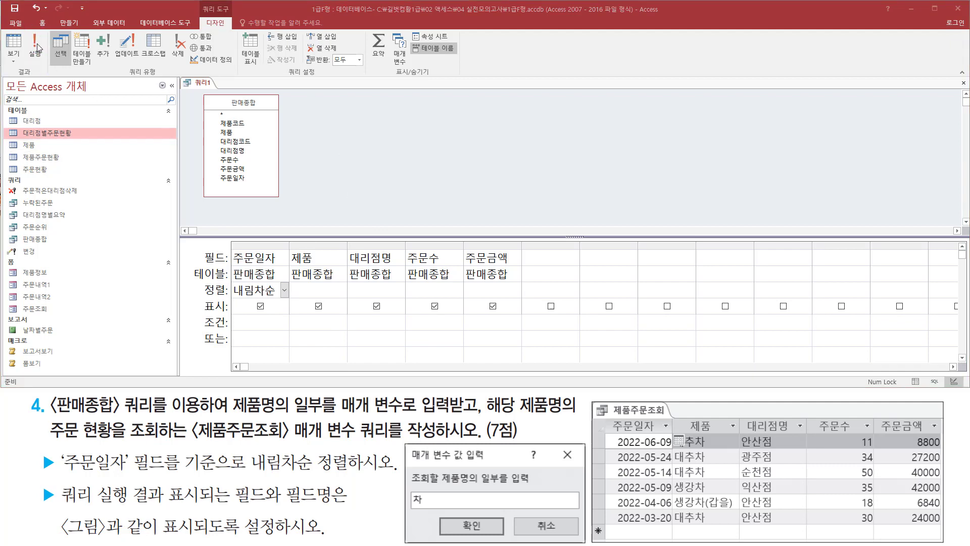
Run the query and fit the result column widths, starting with 주문일자 and 제품, to their contents.
click(39, 48)
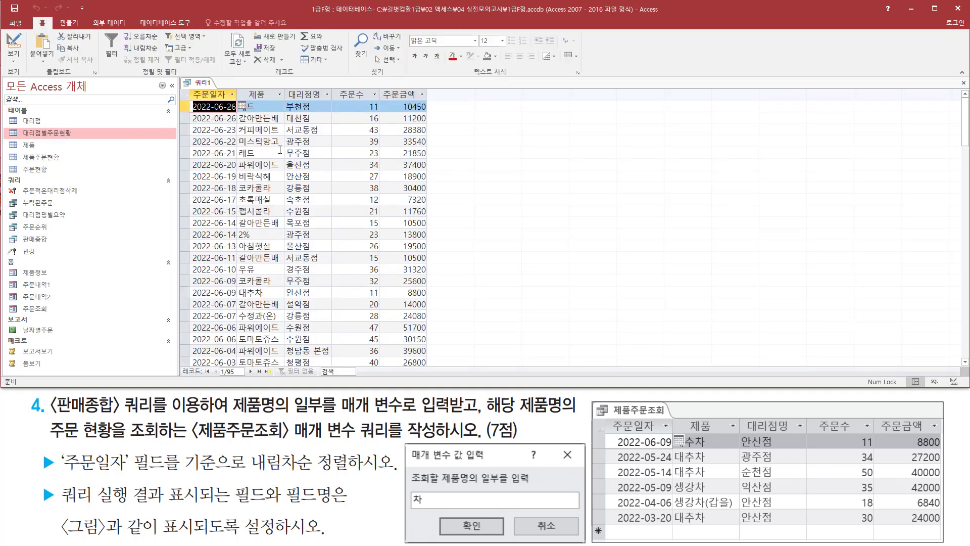
key(ctrl+2)
mouse_move(190, 85)
mouse_down()
mouse_move(222, 121)
mouse_move(237, 367)
mouse_up()
key(Escape)
drag(238, 88, 239, 119)
key(Escape)
drag(236, 94, 238, 95)
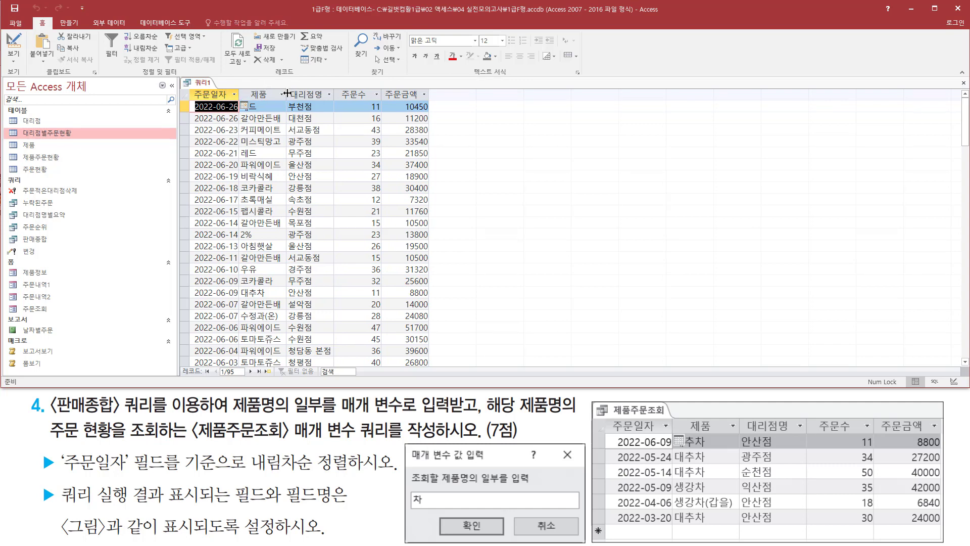
mouse_move(287, 93)
mouse_down()
mouse_move(336, 92)
mouse_move(288, 94)
mouse_up()
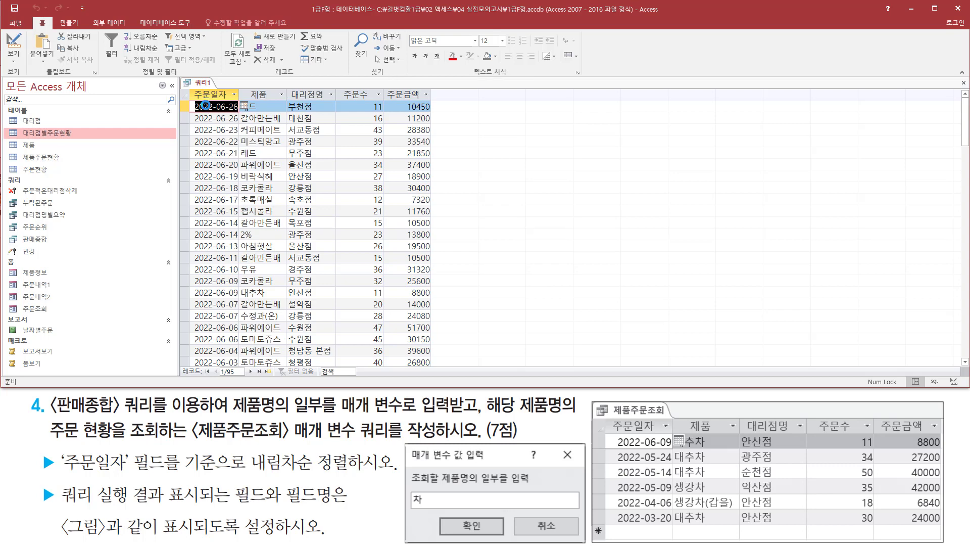
Check the order of the 주문일자 values and compare the result's field headings with the required 제품주문조회 layout.
mouse_move(193, 99)
mouse_down()
mouse_move(225, 124)
mouse_move(241, 370)
mouse_up()
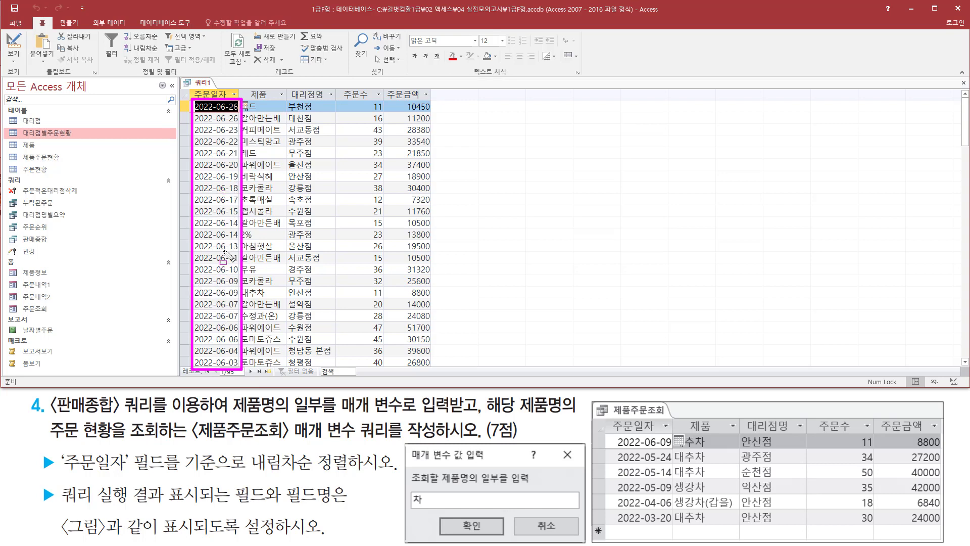
key(Escape)
key(ctrl+shift+d)
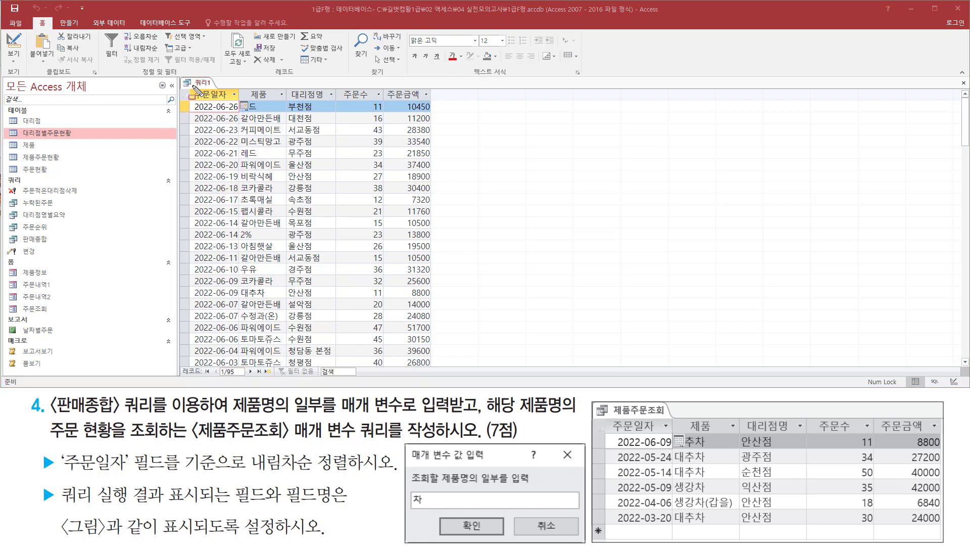
mouse_move(193, 86)
mouse_down()
mouse_move(243, 108)
mouse_move(430, 103)
mouse_up()
drag(608, 416, 941, 440)
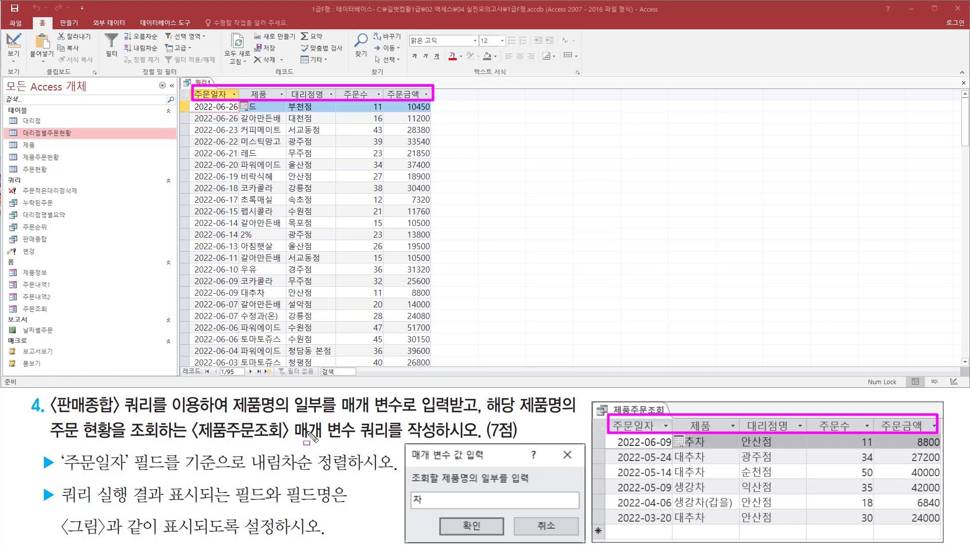
drag(231, 415, 462, 414)
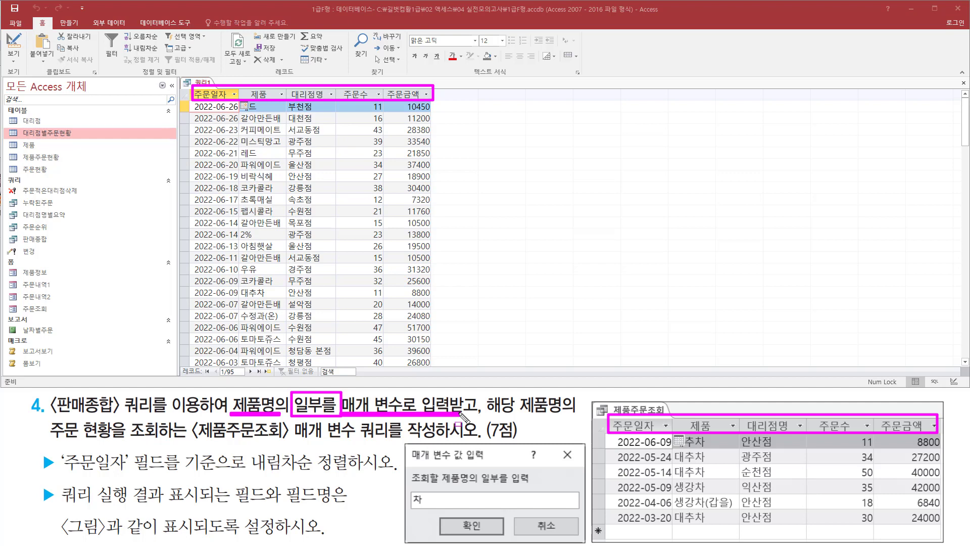
key(Escape)
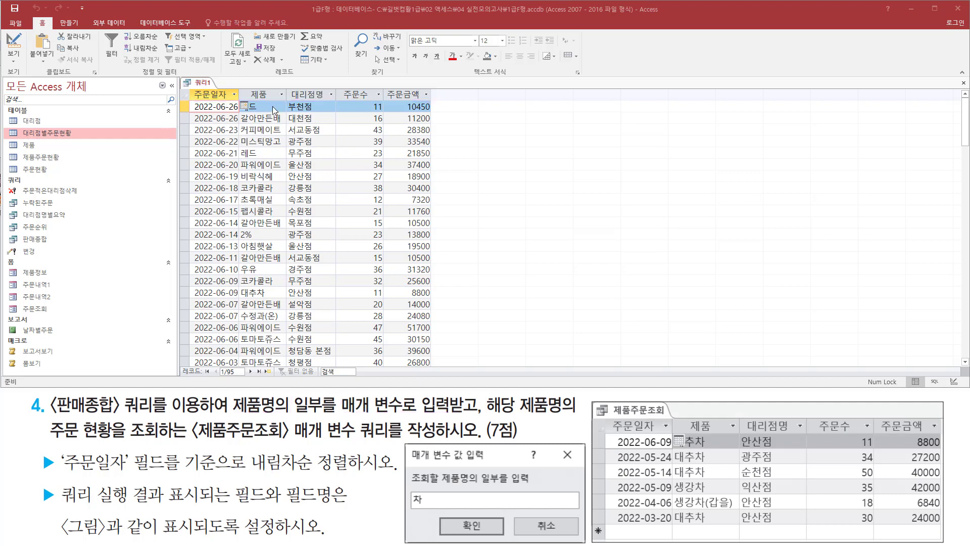
Return the query to design view and widen the 제품 column in the grid to make room for a long criterion.
right_click(206, 87)
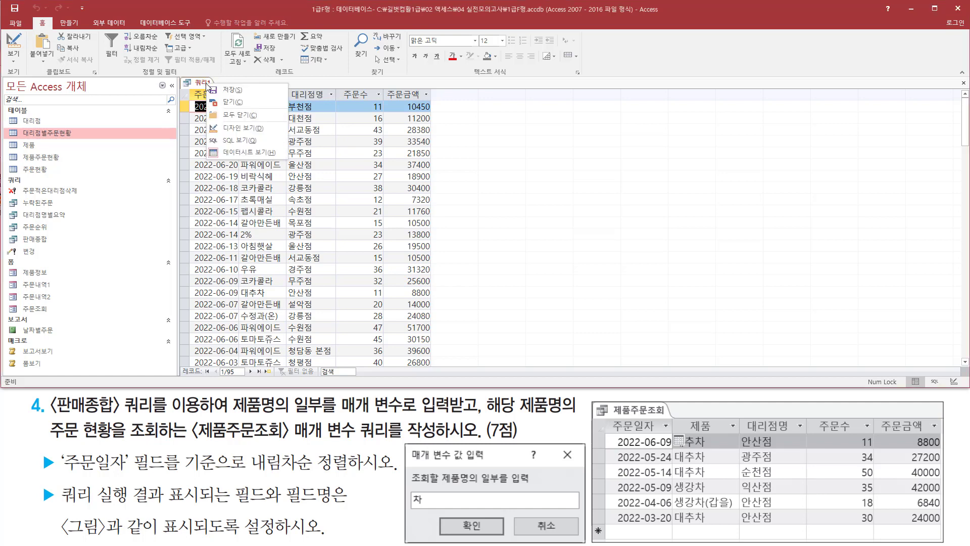
click(237, 129)
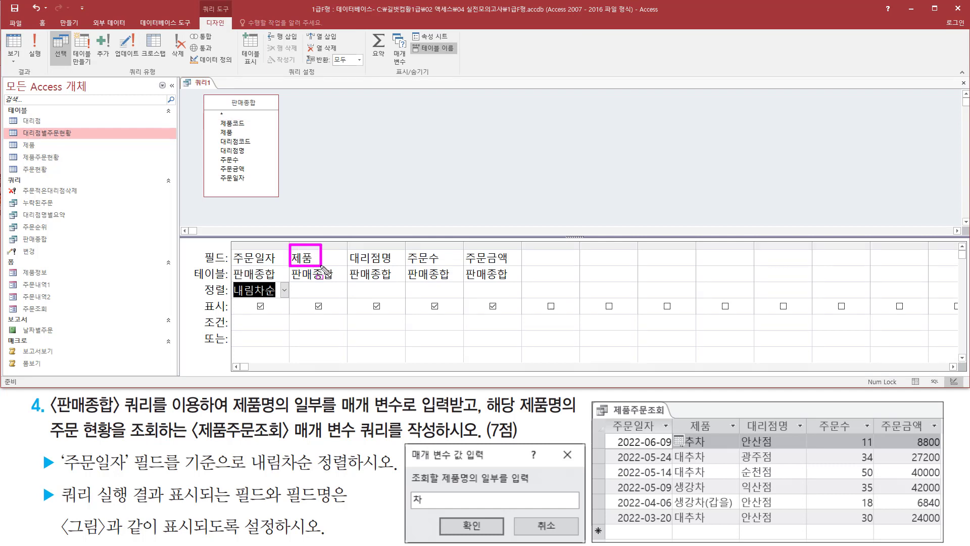
key(Escape)
click(351, 213)
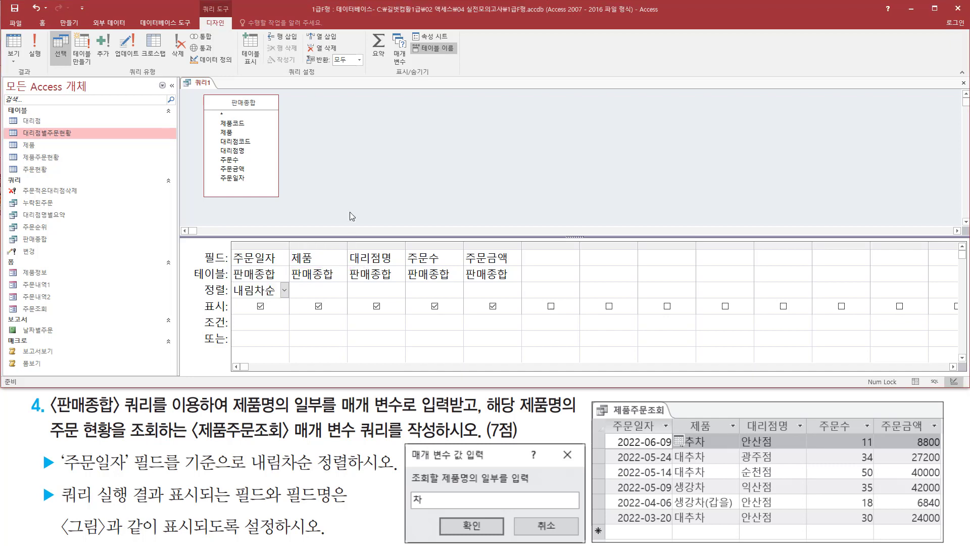
drag(347, 246, 528, 244)
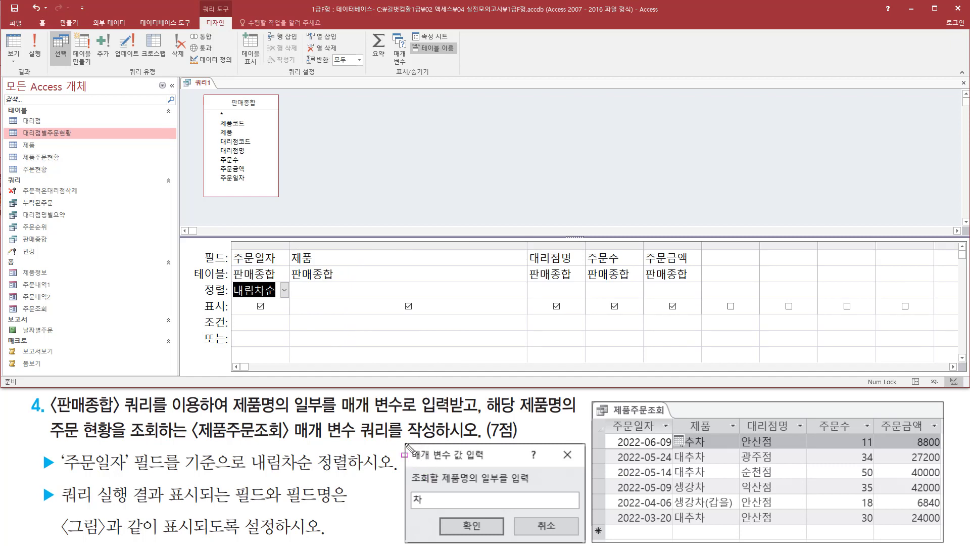
mouse_move(405, 443)
mouse_down()
mouse_move(424, 514)
mouse_move(588, 543)
mouse_up()
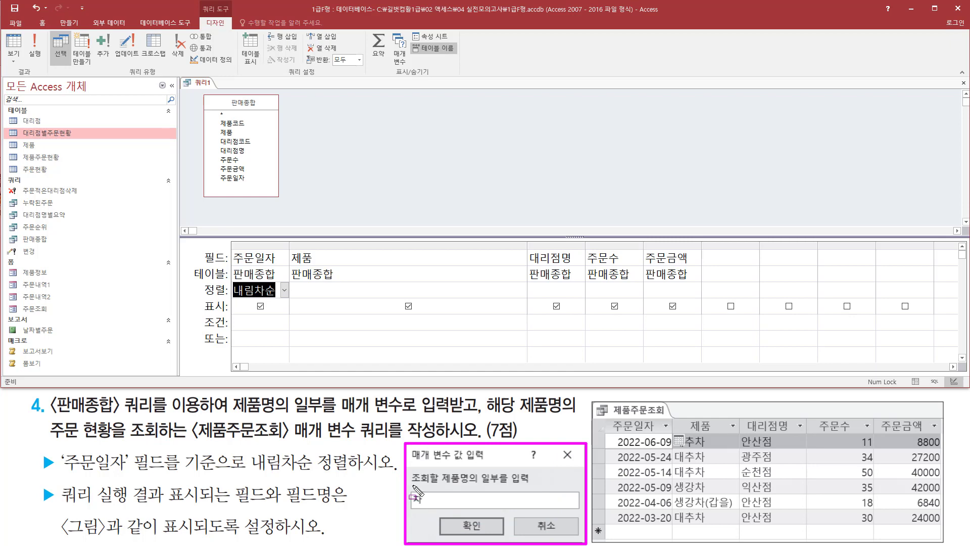
drag(413, 485, 534, 486)
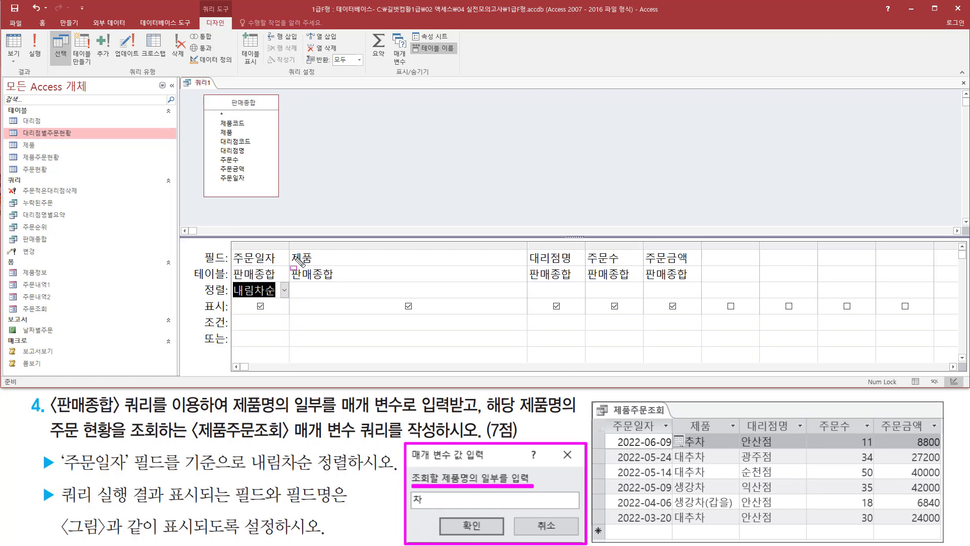
mouse_move(292, 266)
mouse_down()
mouse_move(315, 248)
mouse_move(292, 266)
mouse_up()
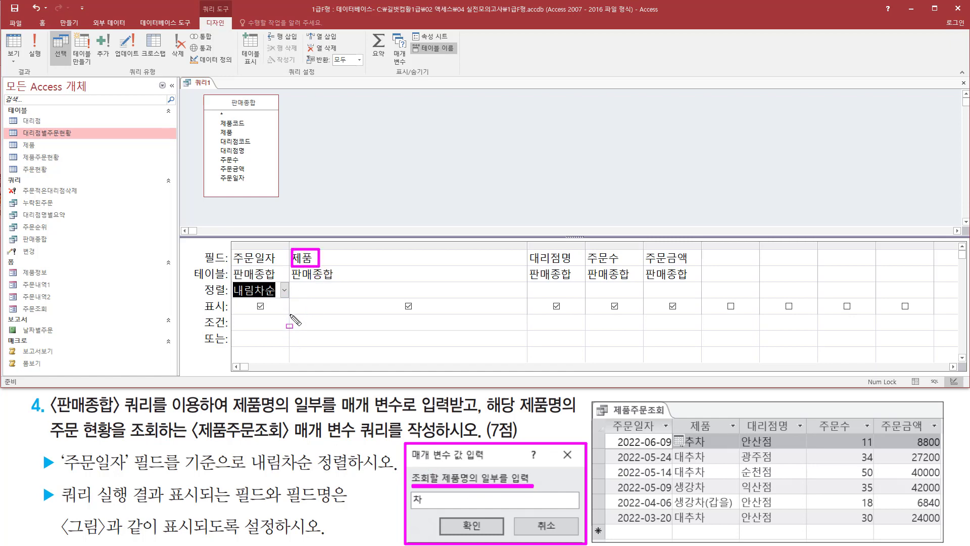
drag(289, 314, 527, 332)
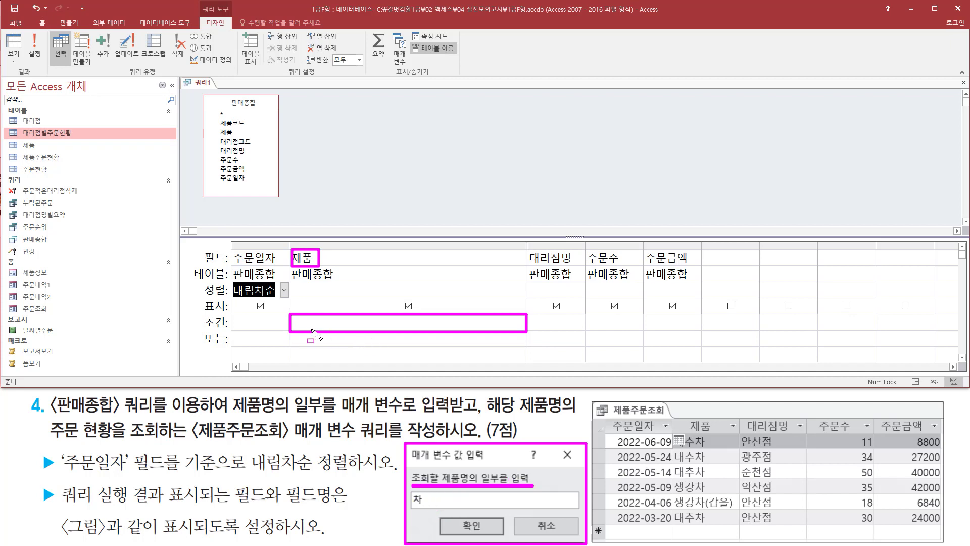
key(Escape)
Enter the parameter prompt [조회할 제품명의 일부를 입력] as the criterion of the 제품 field.
click(326, 322)
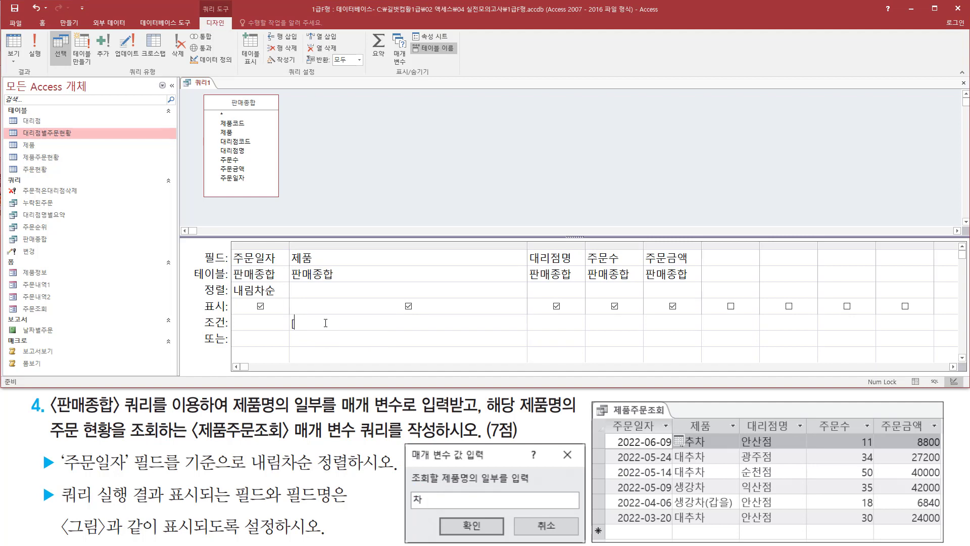
text([조회할)
text( 제품)
text(명ㅇ)
text( 일부)
text(를 입력)
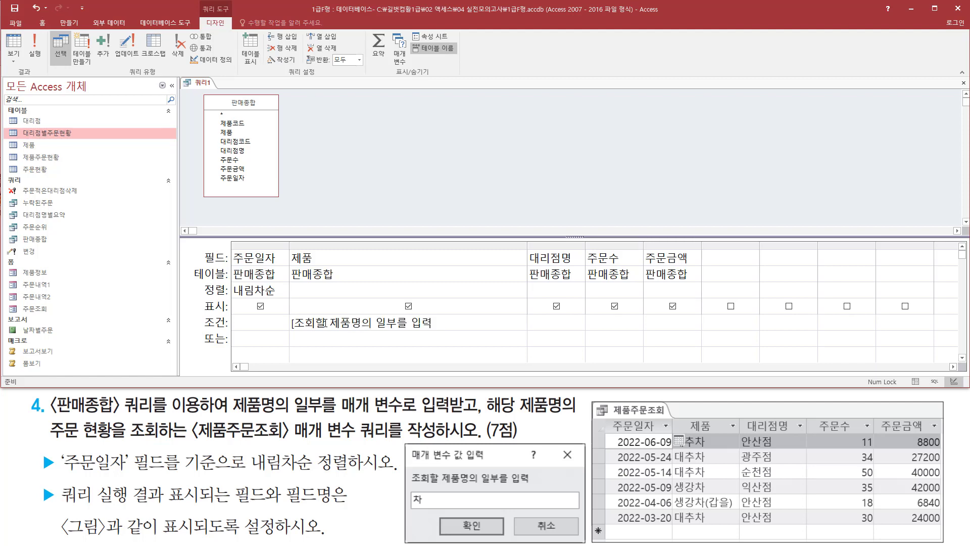
text(])
drag(288, 335, 439, 334)
mouse_move(405, 443)
mouse_down()
mouse_move(430, 544)
mouse_move(584, 542)
mouse_up()
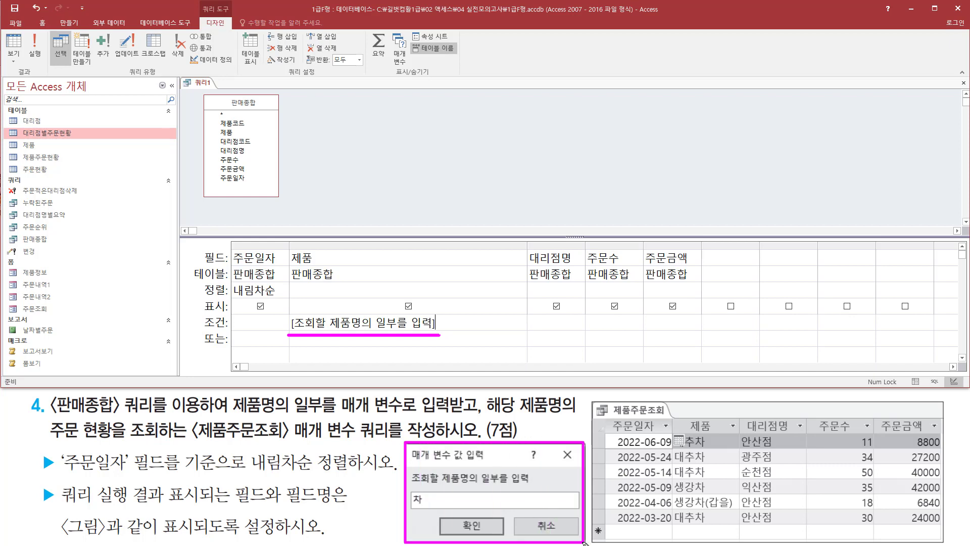
mouse_move(411, 505)
mouse_down()
mouse_move(434, 519)
mouse_move(427, 491)
mouse_up()
drag(365, 336, 371, 329)
drag(287, 392, 336, 416)
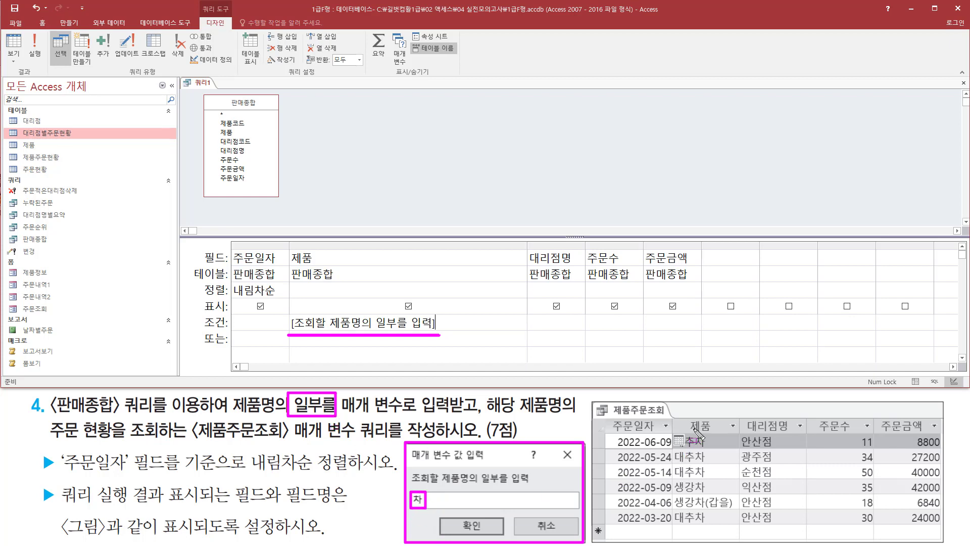
drag(695, 430, 707, 527)
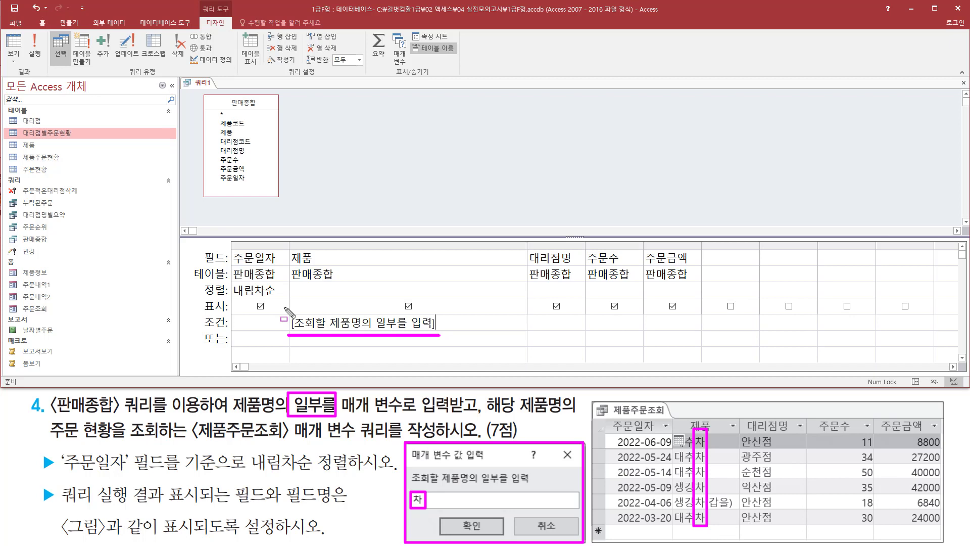
mouse_move(286, 309)
mouse_down()
mouse_move(380, 350)
mouse_move(441, 349)
mouse_up()
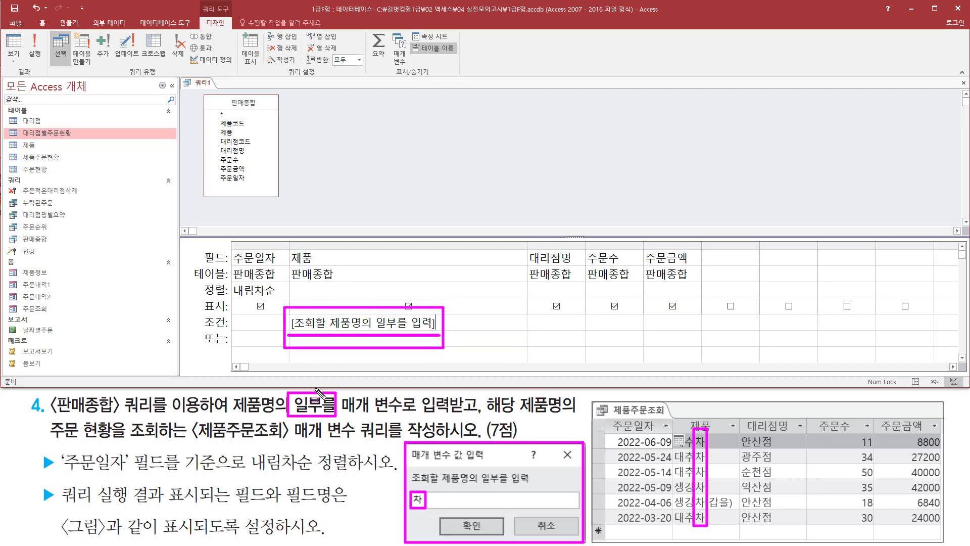
key(Escape)
Extend the 제품 criterion for partial matching so it reads like "*" & [조회할 제품명의 일부를 입력] & "*".
click(319, 323)
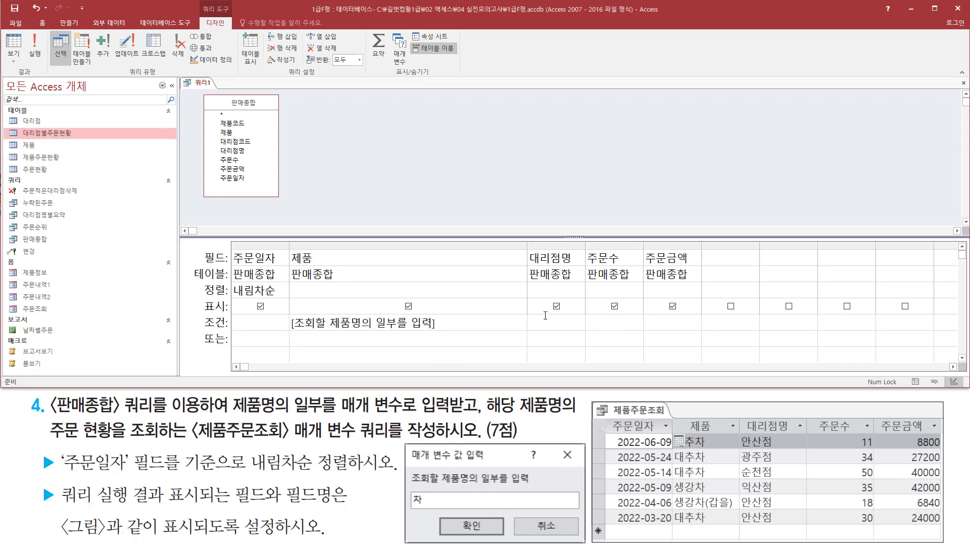
text("*")
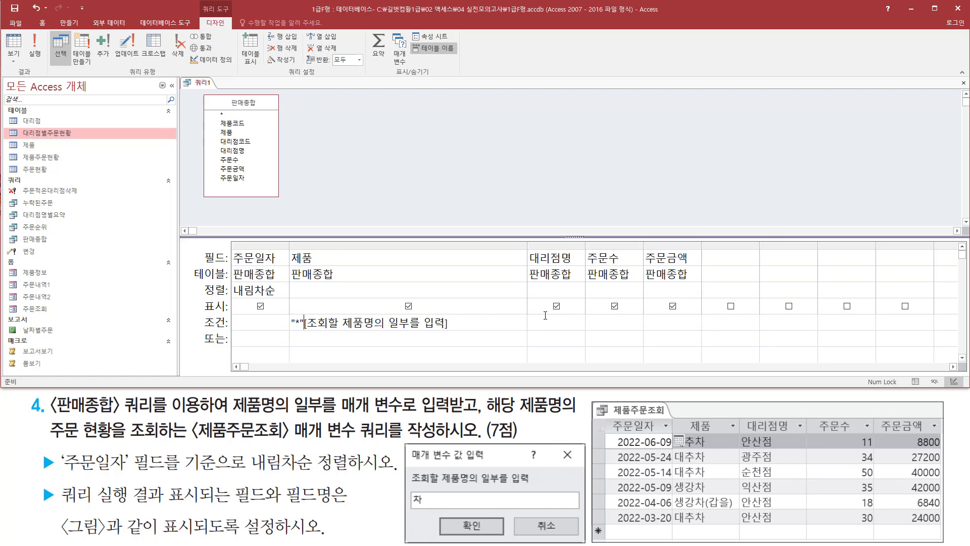
text( &)
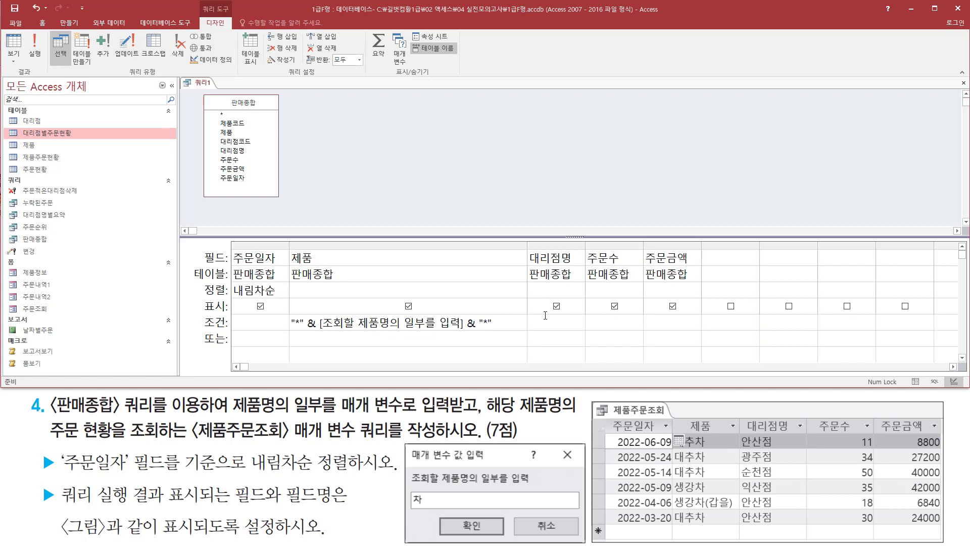
text(lik)
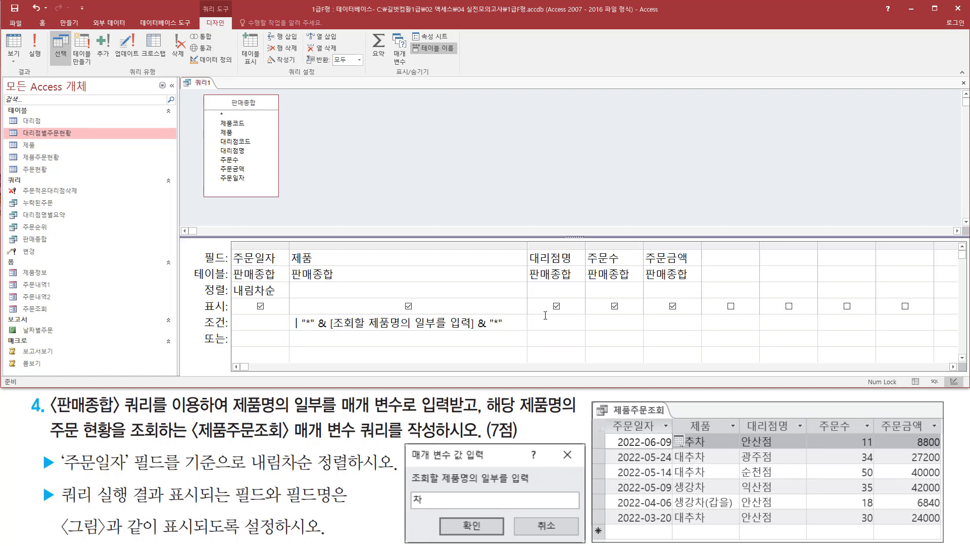
text(e)
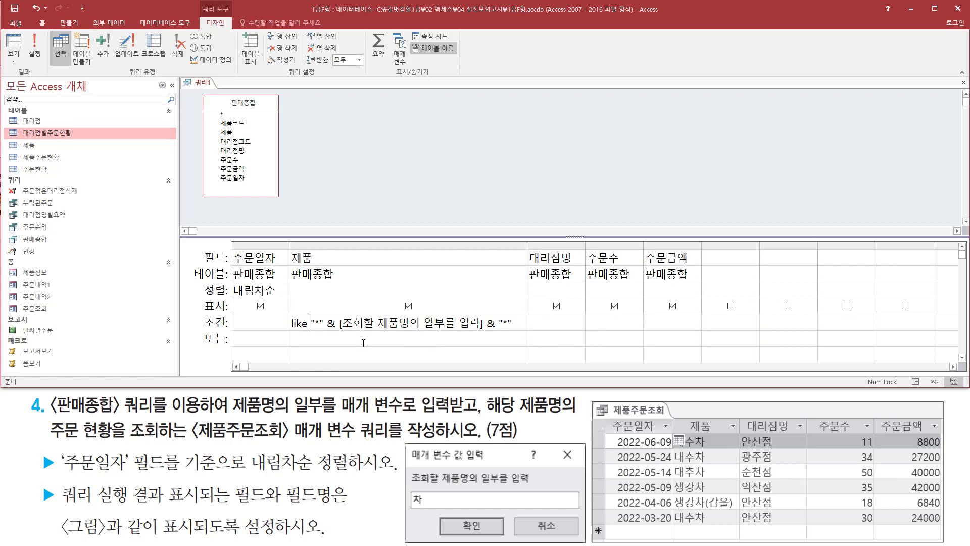
Run the query with the finished 제품 criterion and compare its parameter prompt with the required dialog.
click(453, 207)
click(35, 50)
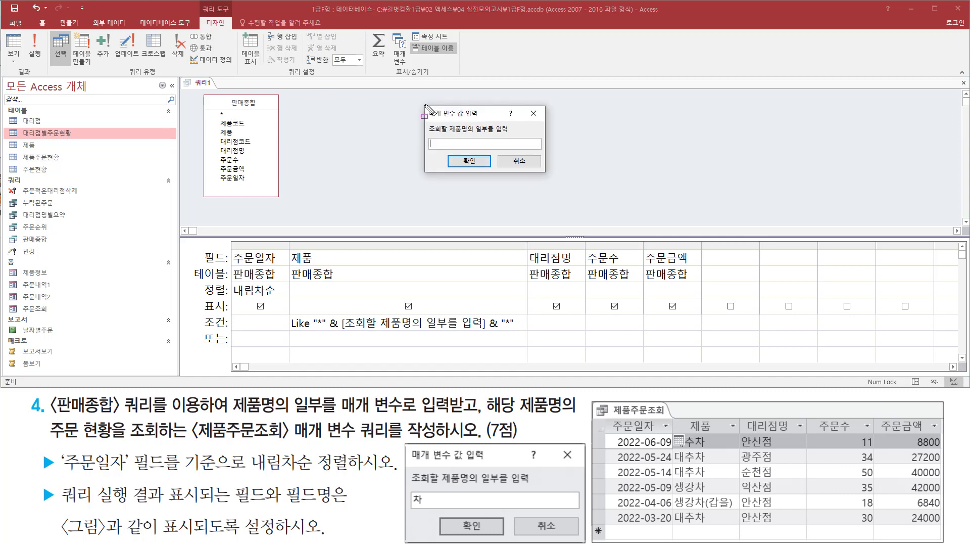
mouse_move(424, 105)
mouse_down()
mouse_move(458, 176)
mouse_move(547, 175)
mouse_up()
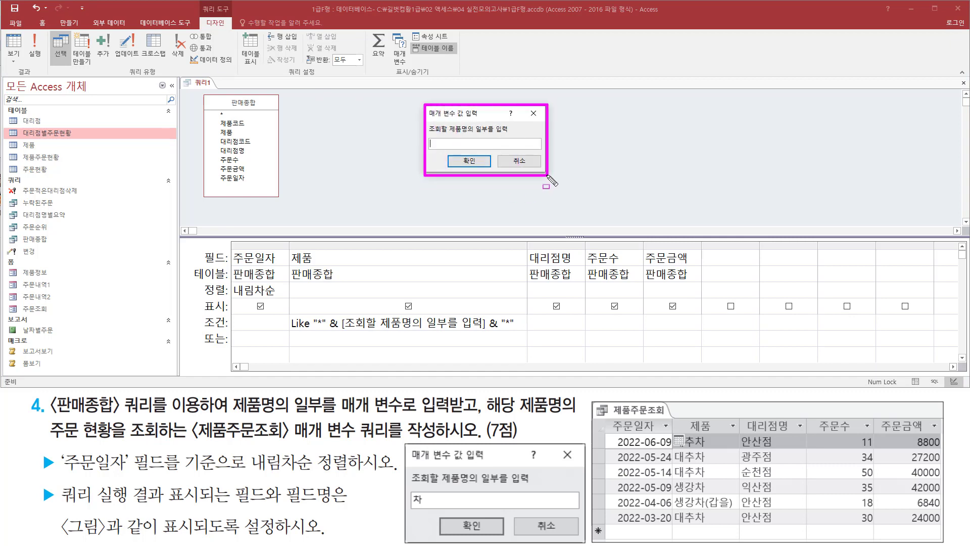
drag(426, 133, 516, 134)
drag(407, 486, 540, 488)
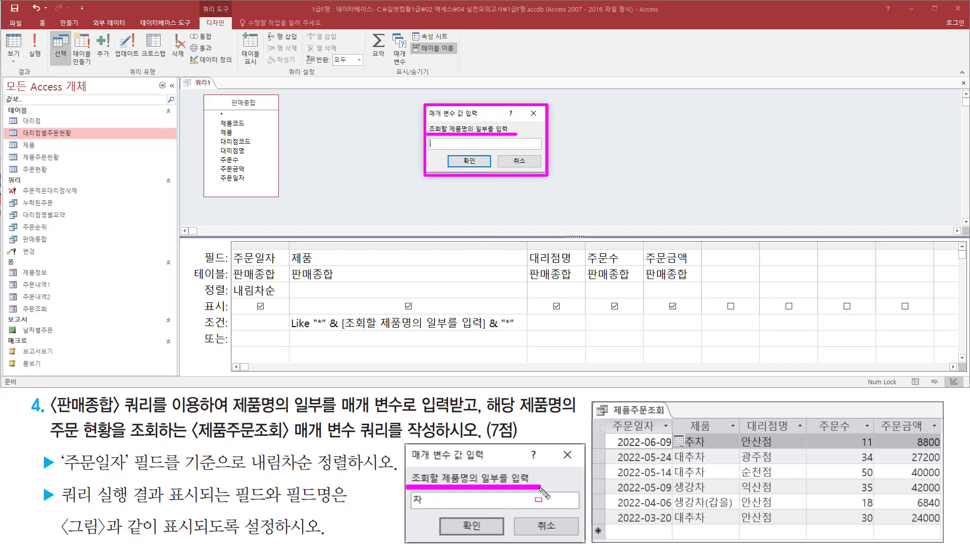
drag(410, 490, 428, 511)
key(Escape)
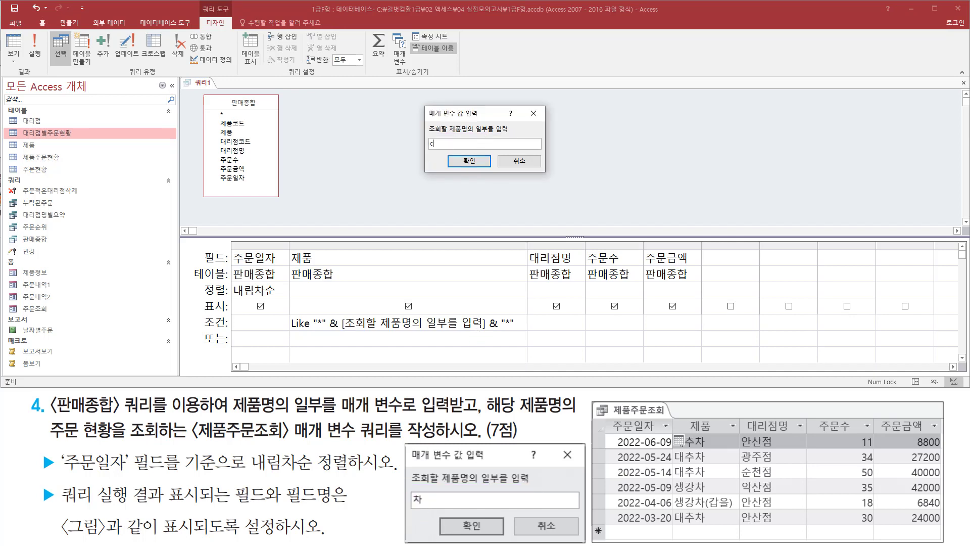
Enter 차 as the part of the product name to look up and display the matching orders.
double_click(443, 143)
text(채)
mouse_move(454, 153)
mouse_down()
mouse_move(488, 171)
mouse_move(491, 183)
mouse_up()
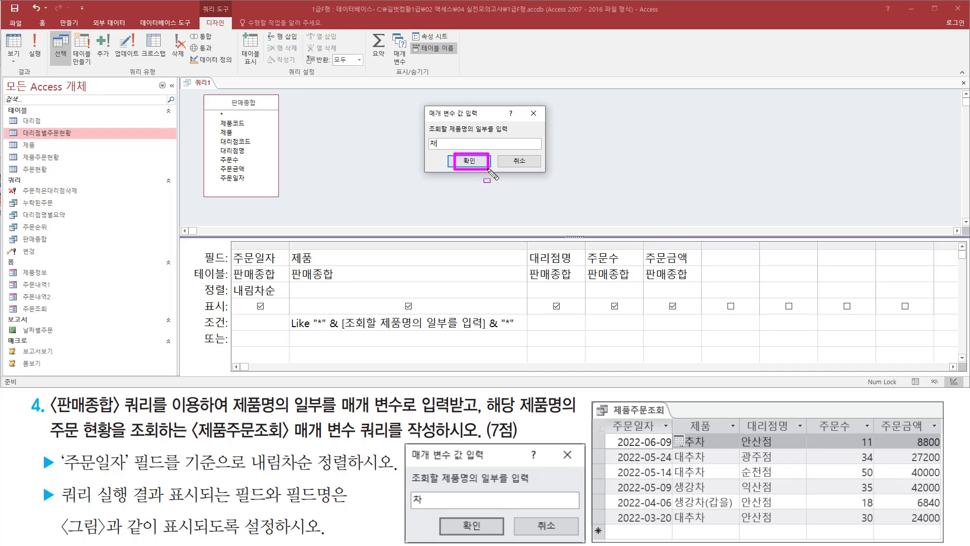
key(Return)
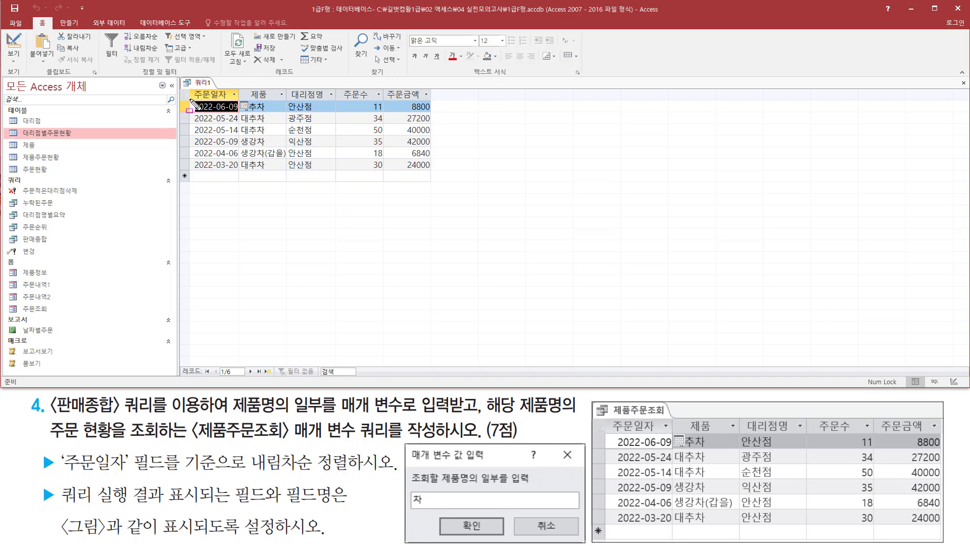
Compare the 주문일자, 제품, 대리점명, 주문수 and 주문금액 values in the result with the required 제품주문조회 sample.
mouse_move(191, 100)
mouse_down()
mouse_move(242, 127)
mouse_move(243, 172)
mouse_up()
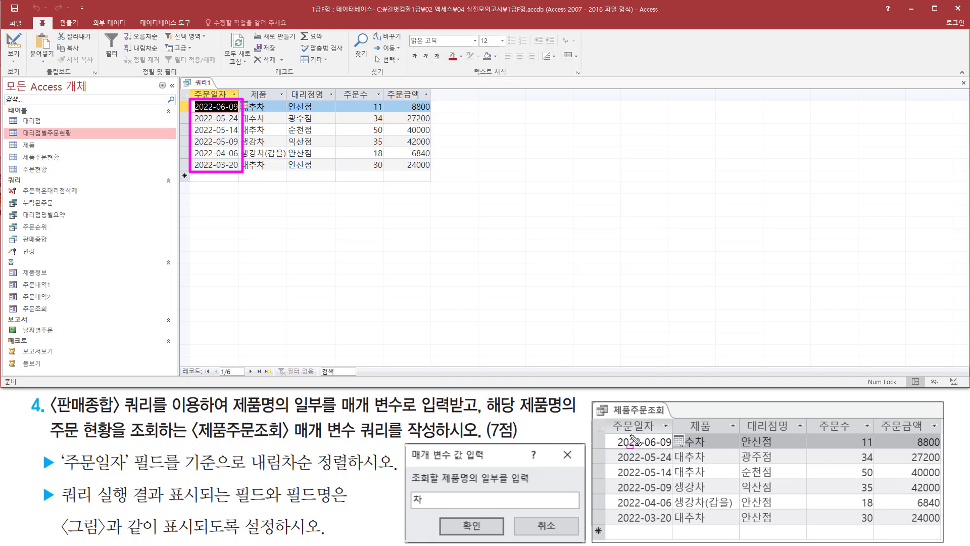
mouse_move(606, 434)
mouse_down()
mouse_move(651, 479)
mouse_move(676, 533)
mouse_up()
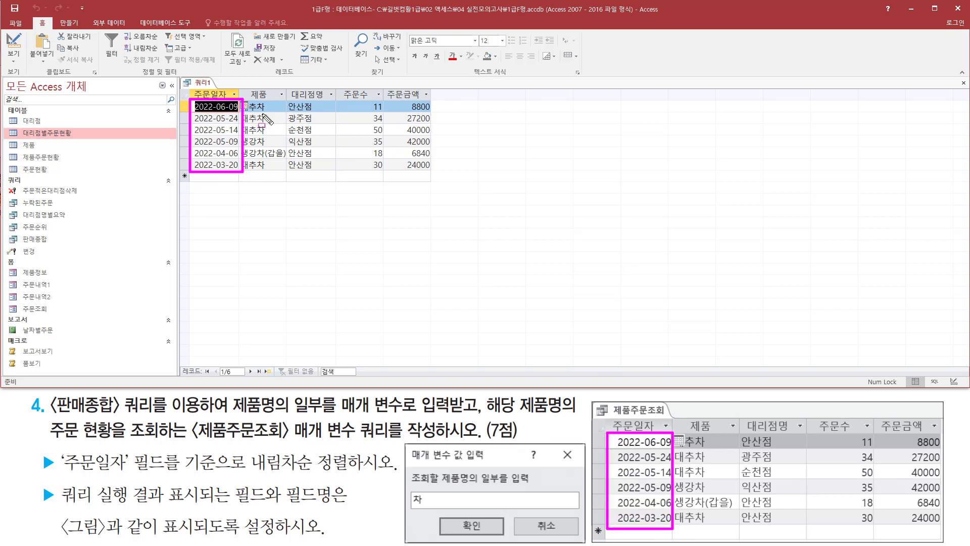
mouse_move(240, 96)
mouse_down()
mouse_move(273, 132)
mouse_move(250, 154)
mouse_move(287, 159)
mouse_move(290, 173)
mouse_up()
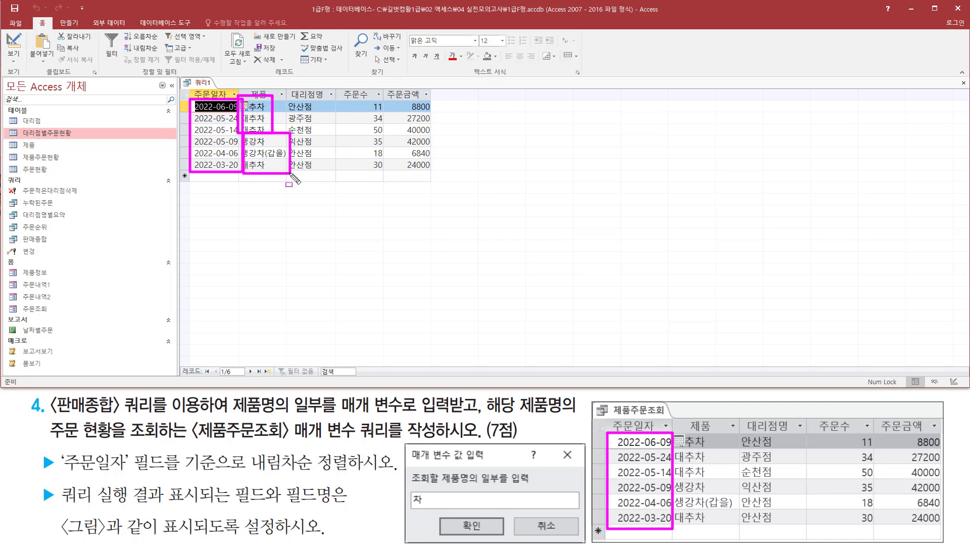
mouse_move(674, 431)
mouse_down()
mouse_move(676, 457)
mouse_move(715, 476)
mouse_move(687, 491)
mouse_move(737, 509)
mouse_move(736, 524)
mouse_up()
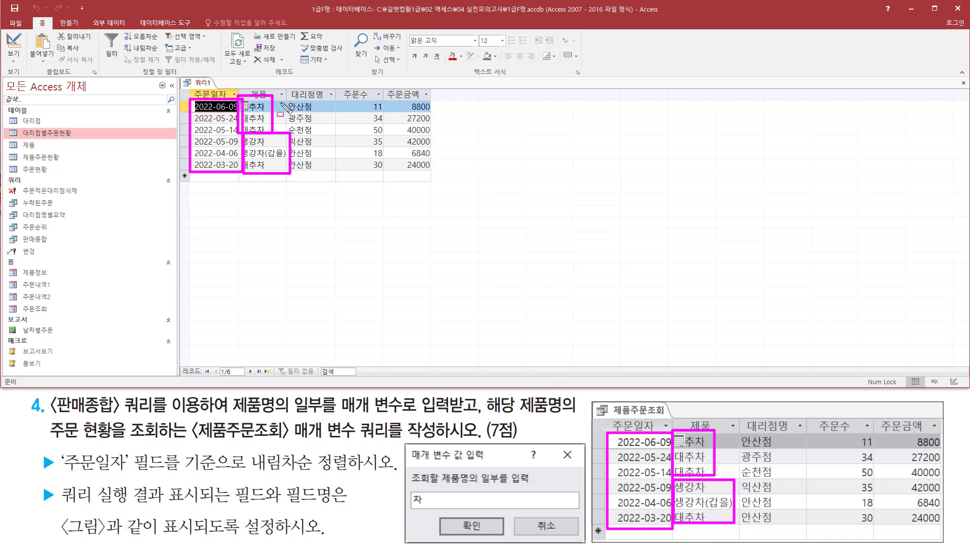
drag(284, 96, 322, 173)
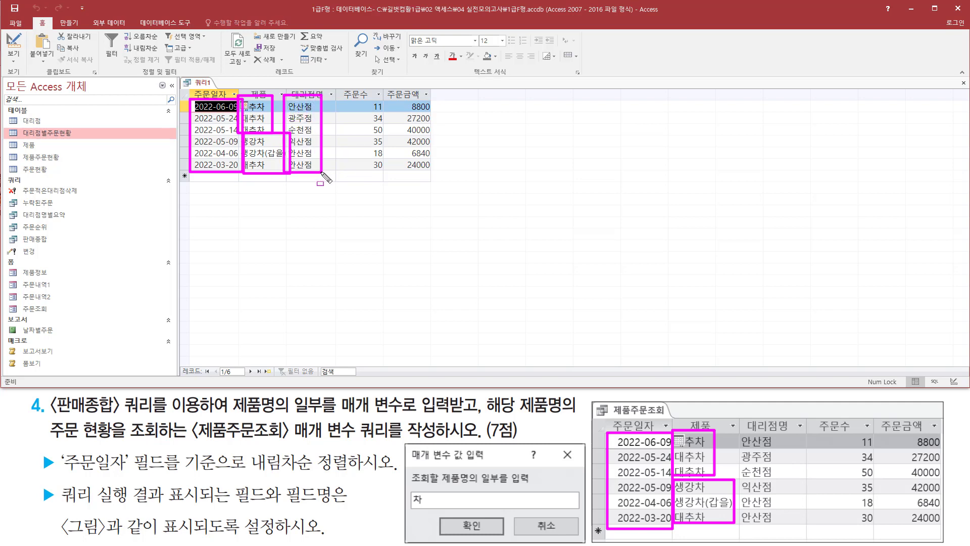
drag(737, 428, 779, 528)
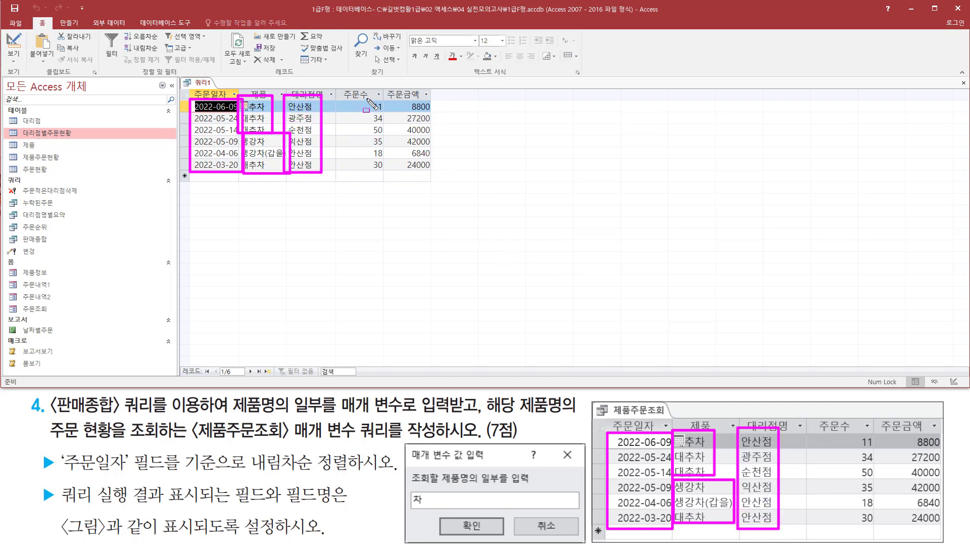
mouse_move(366, 98)
mouse_down()
mouse_move(383, 116)
mouse_move(389, 173)
mouse_up()
drag(859, 430, 876, 528)
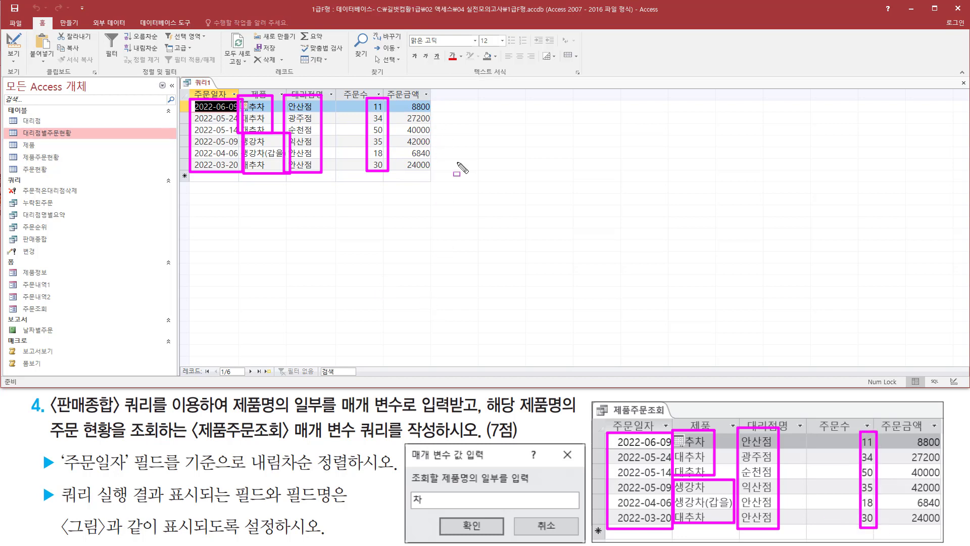
mouse_move(398, 98)
mouse_down()
mouse_move(436, 124)
mouse_move(436, 176)
mouse_up()
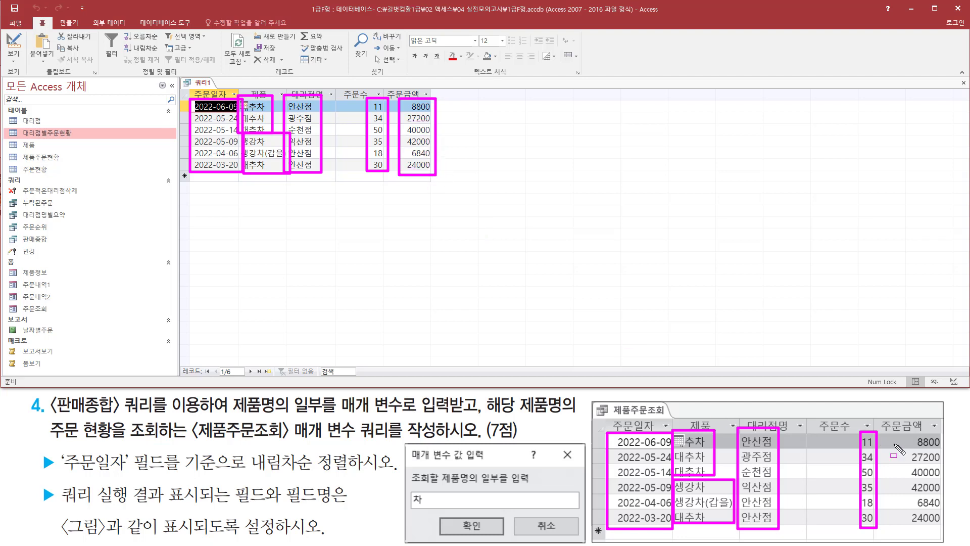
mouse_move(904, 433)
mouse_down()
mouse_move(934, 528)
mouse_move(954, 542)
mouse_move(944, 530)
mouse_up()
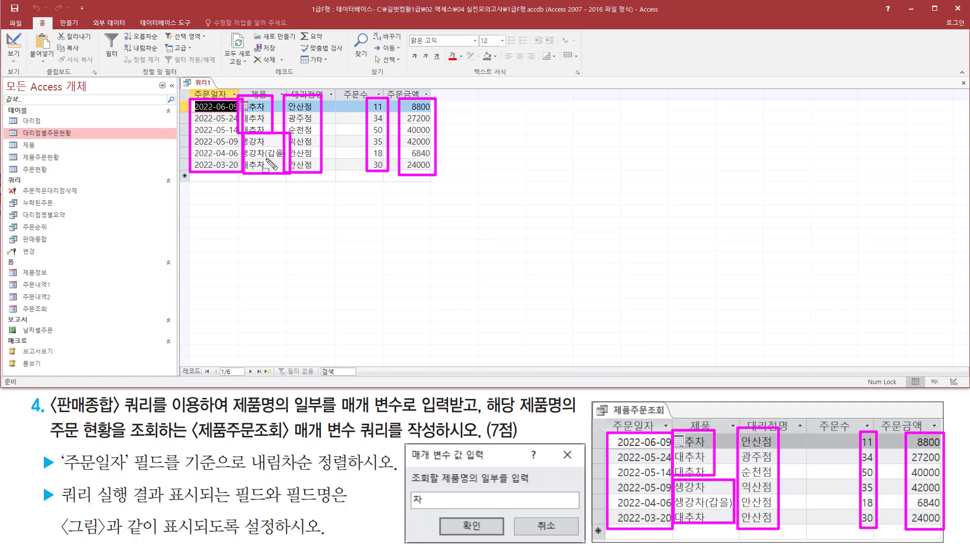
key(Escape)
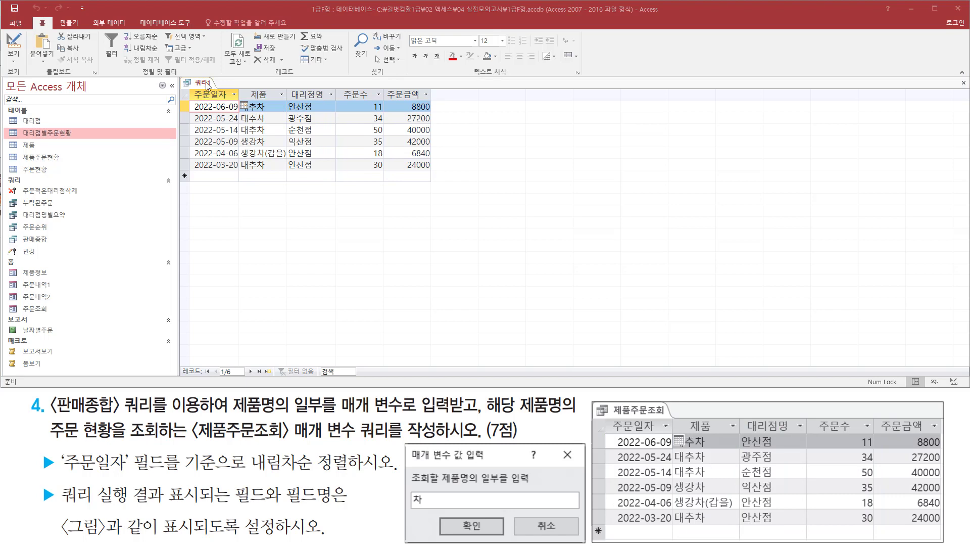
Rerun the query from design view with 스 as the product-name part and check the 제품 values for it.
right_click(205, 84)
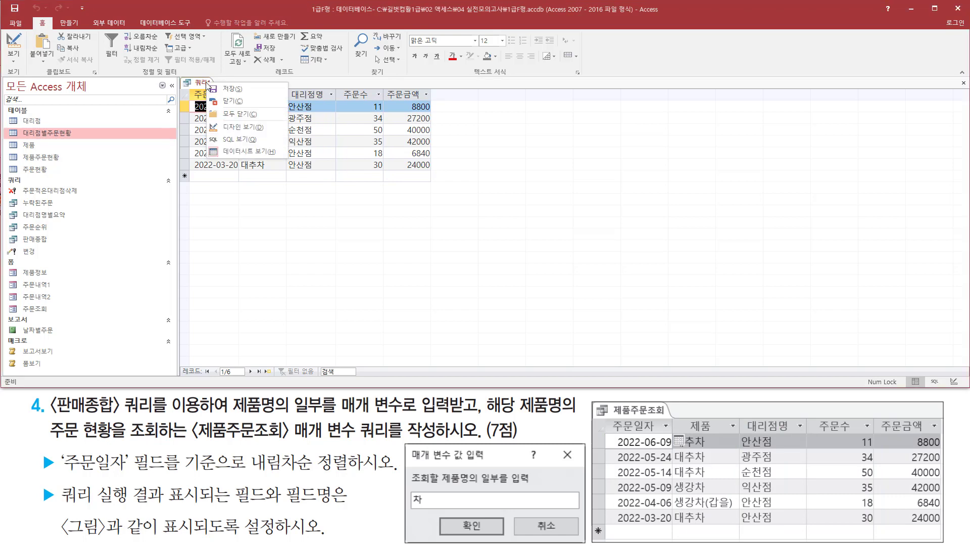
click(231, 127)
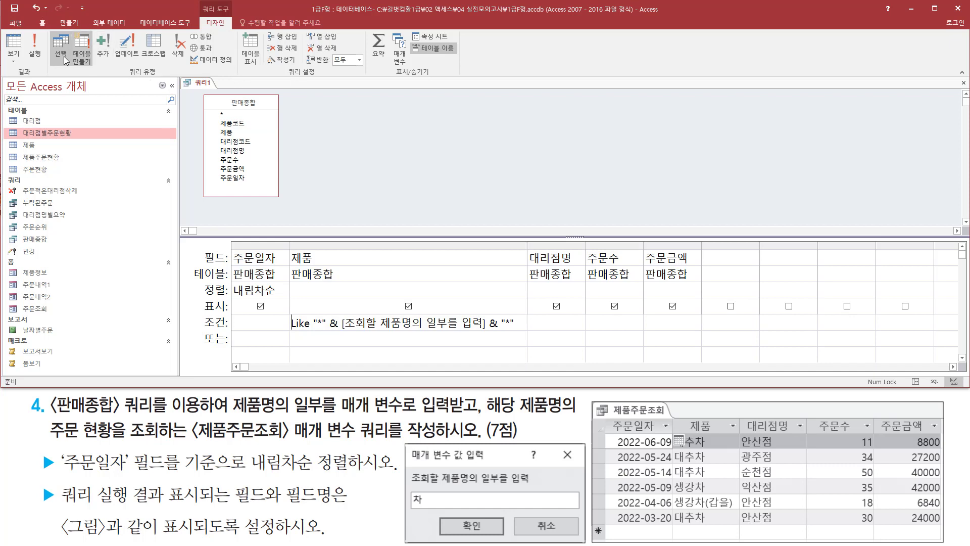
click(35, 48)
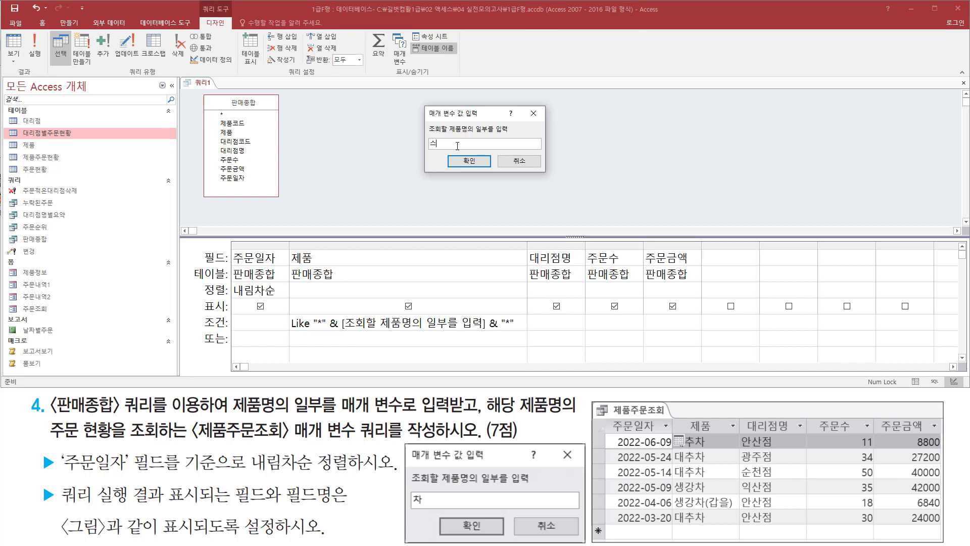
text(스)
click(469, 161)
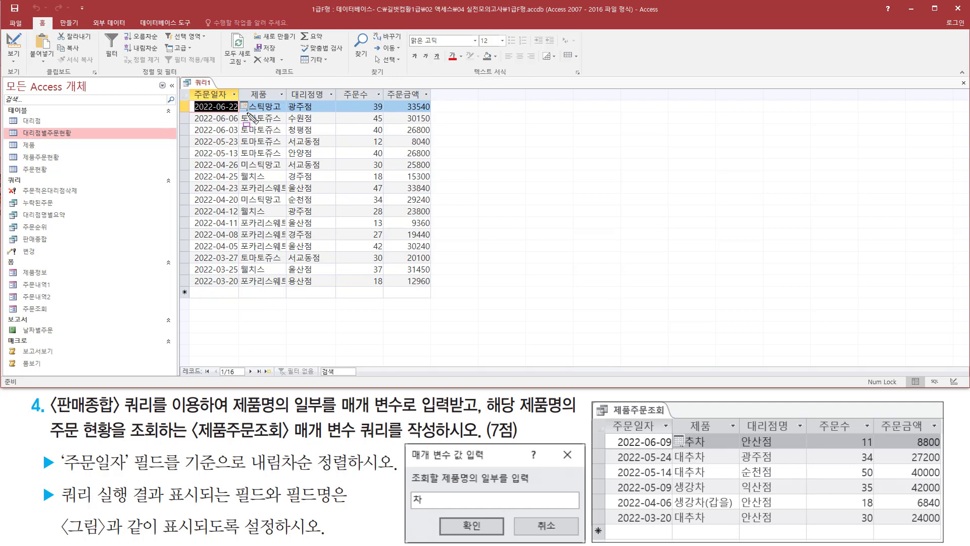
mouse_move(246, 112)
mouse_down()
mouse_move(279, 137)
mouse_move(283, 159)
mouse_move(252, 169)
mouse_move(272, 182)
mouse_move(253, 204)
mouse_move(265, 216)
mouse_up()
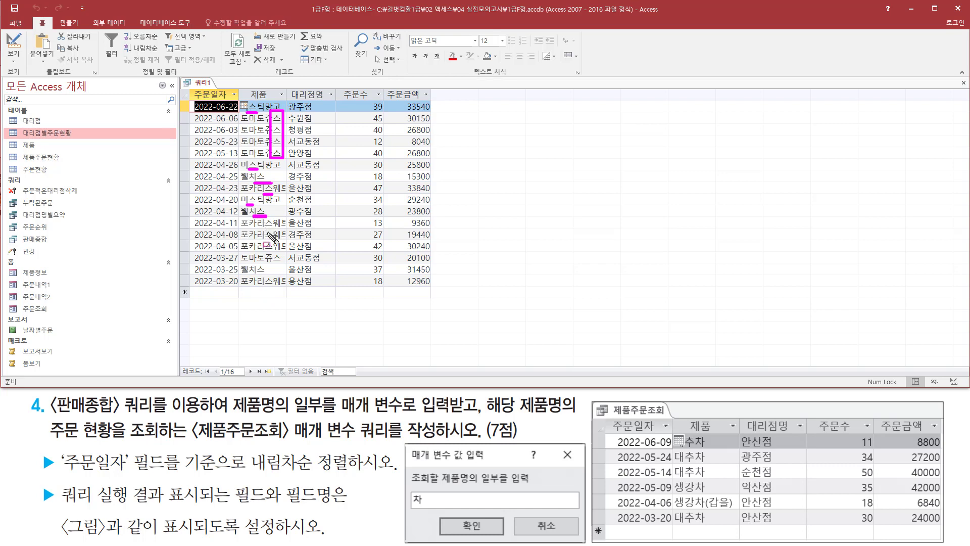
mouse_move(262, 217)
mouse_down()
mouse_move(282, 263)
mouse_move(272, 287)
mouse_up()
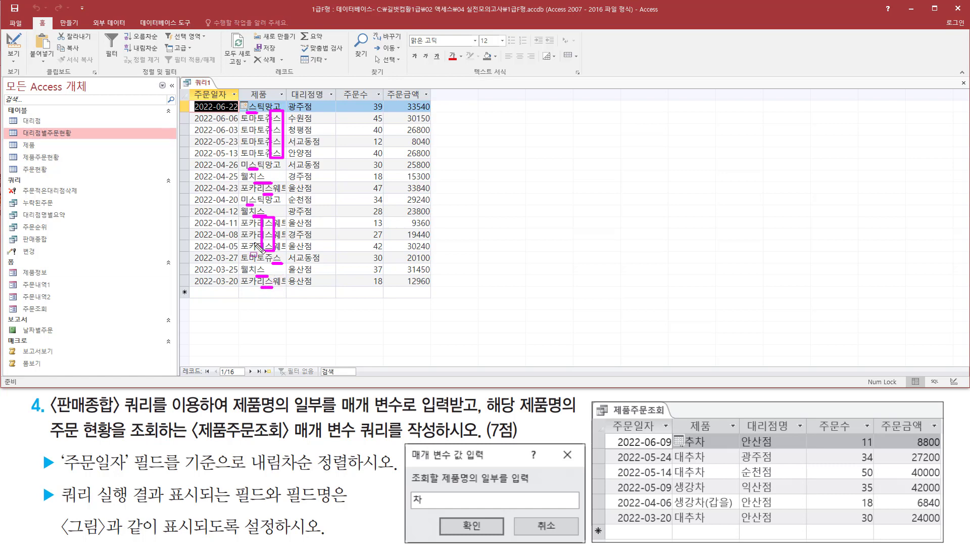
key(Escape)
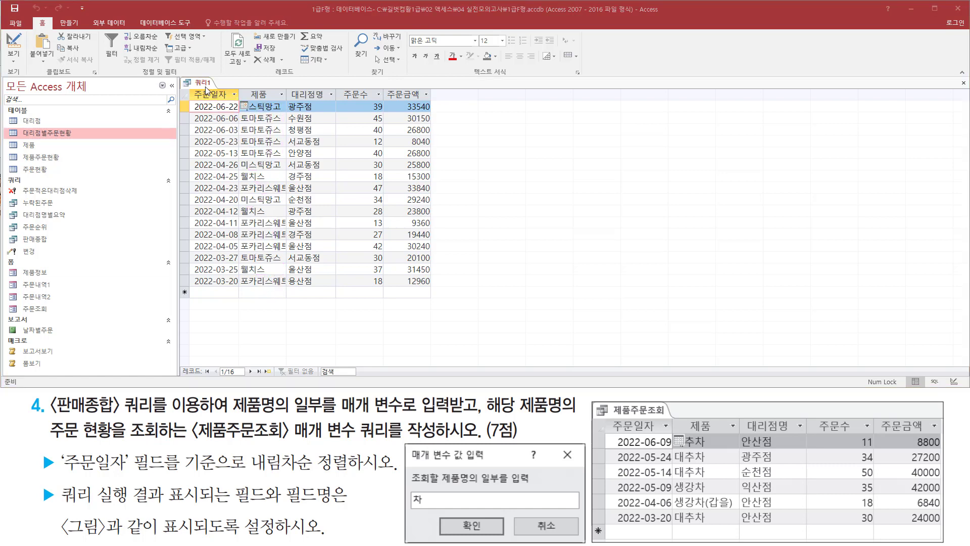
Close the query and save it under the name 제품주문조회.
right_click(204, 86)
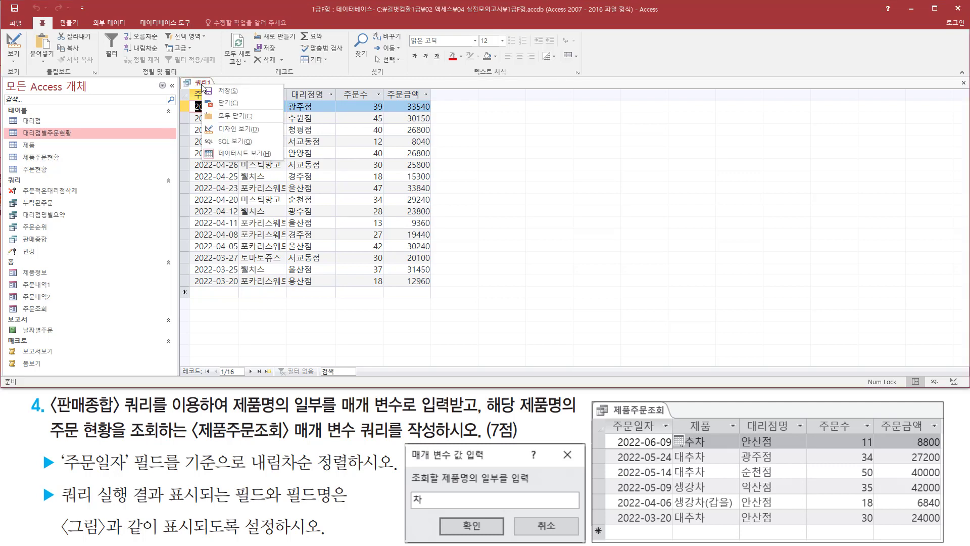
click(232, 103)
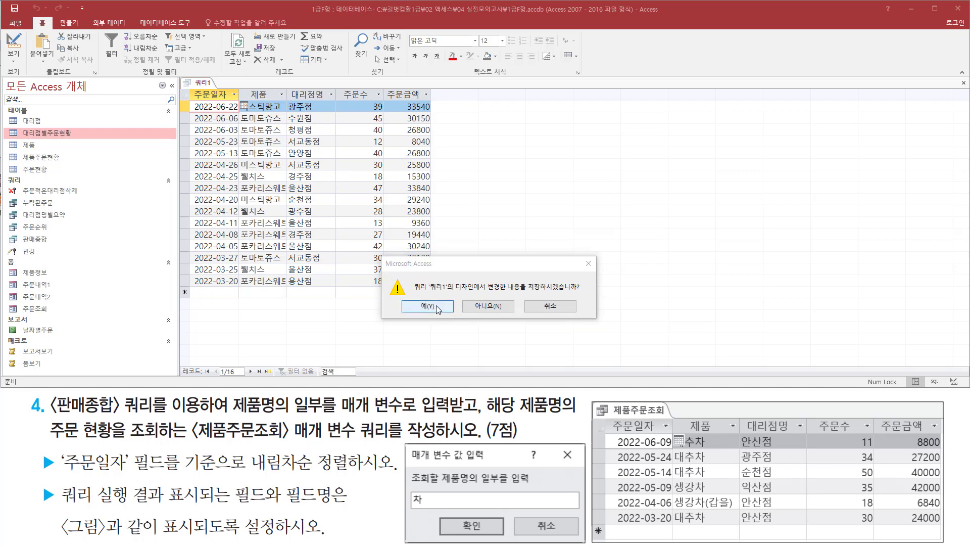
click(447, 307)
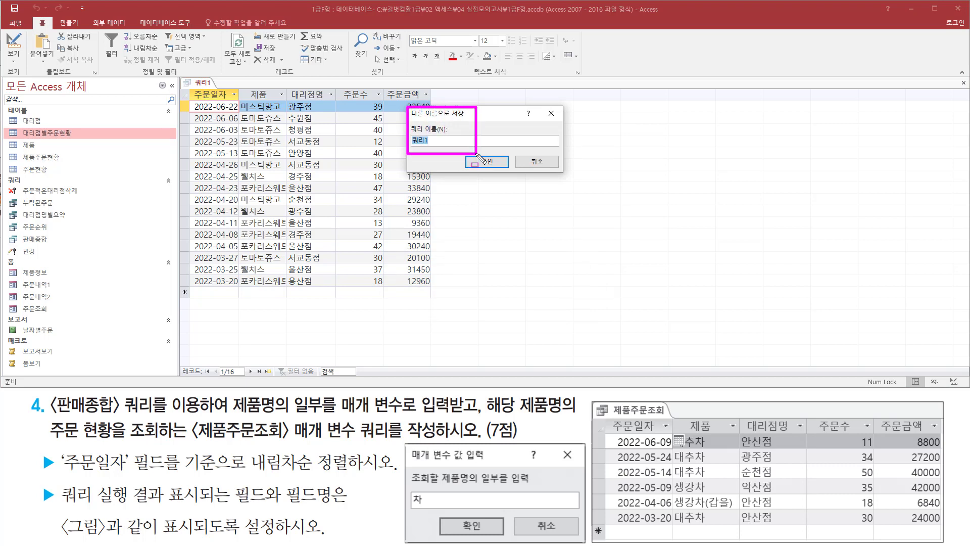
drag(192, 443, 449, 443)
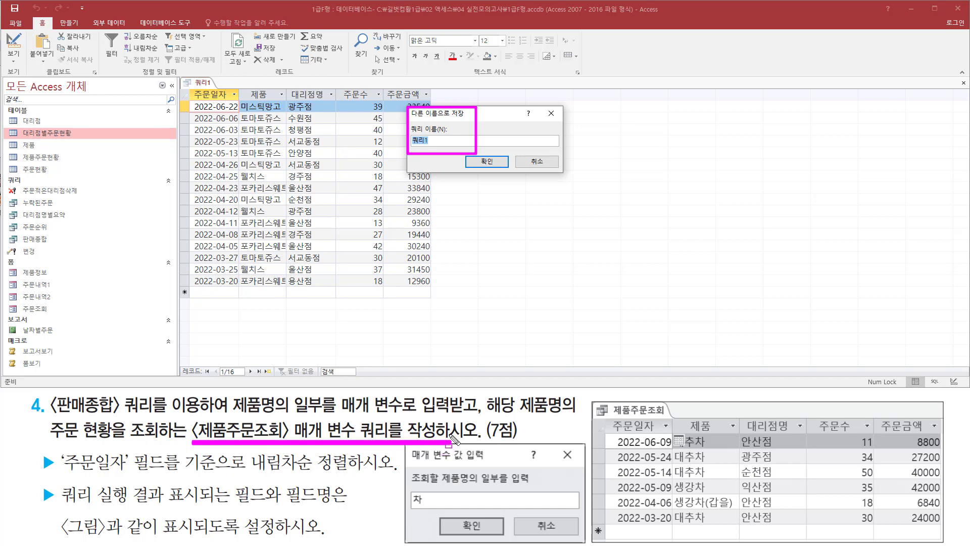
key(Escape)
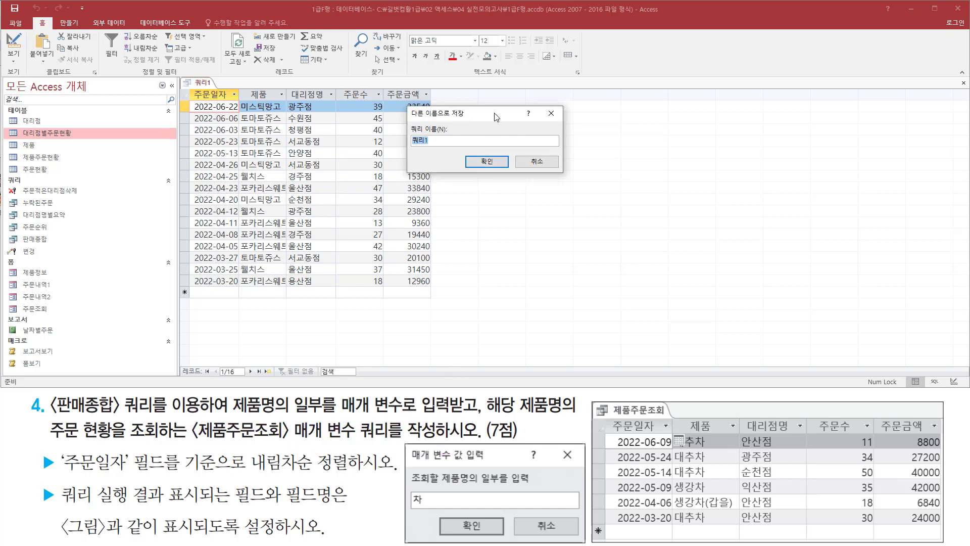
text(제품주문조회)
key(ctrl+2)
mouse_move(412, 146)
mouse_down()
mouse_move(455, 146)
mouse_move(502, 174)
mouse_up()
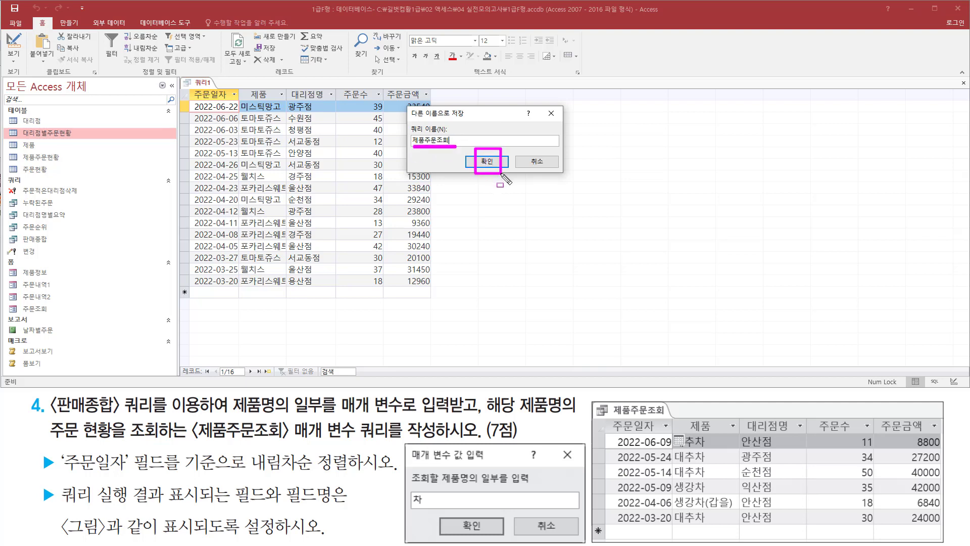
key(Escape)
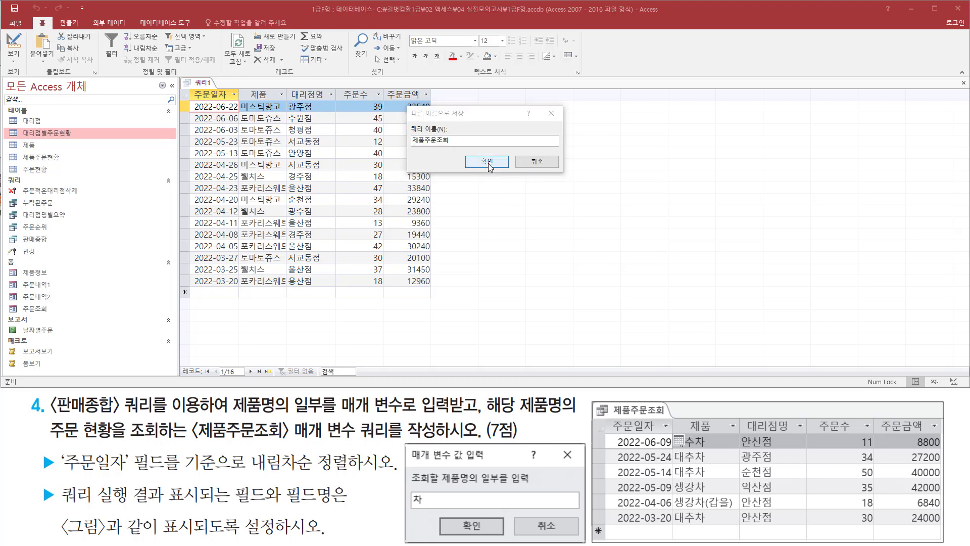
click(486, 162)
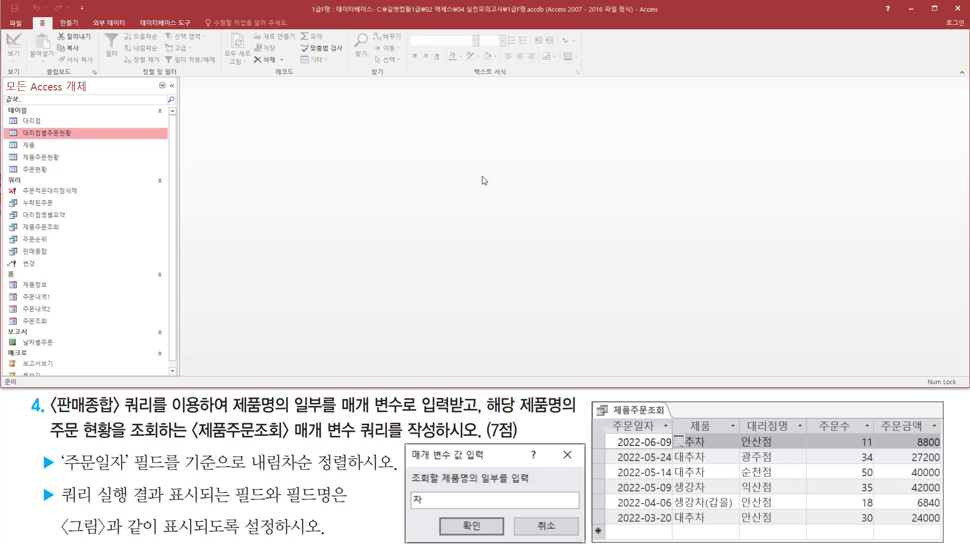
Check the list of queries for the saved 제품주문조회 query.
key(ctrl+2)
mouse_move(10, 235)
mouse_down()
mouse_move(64, 235)
mouse_move(67, 218)
mouse_up()
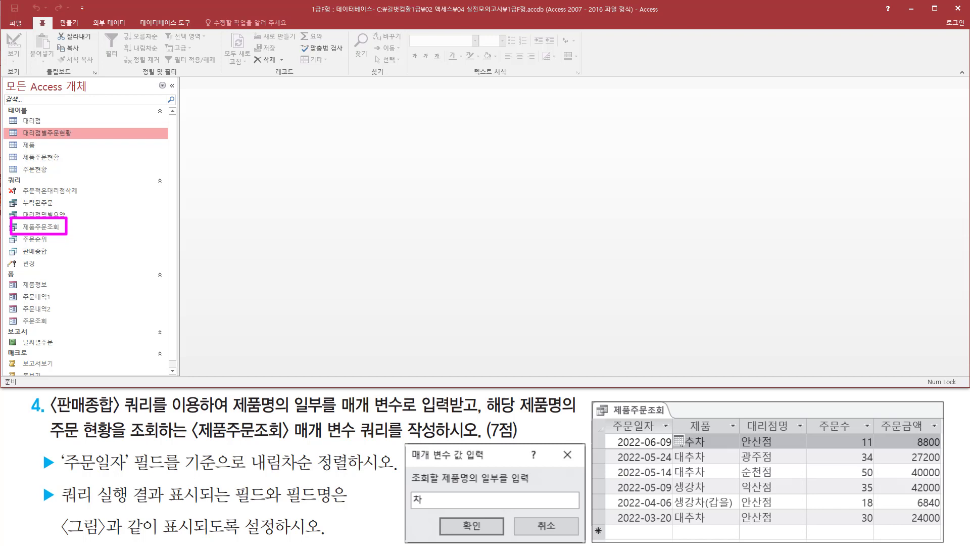
key(Escape)
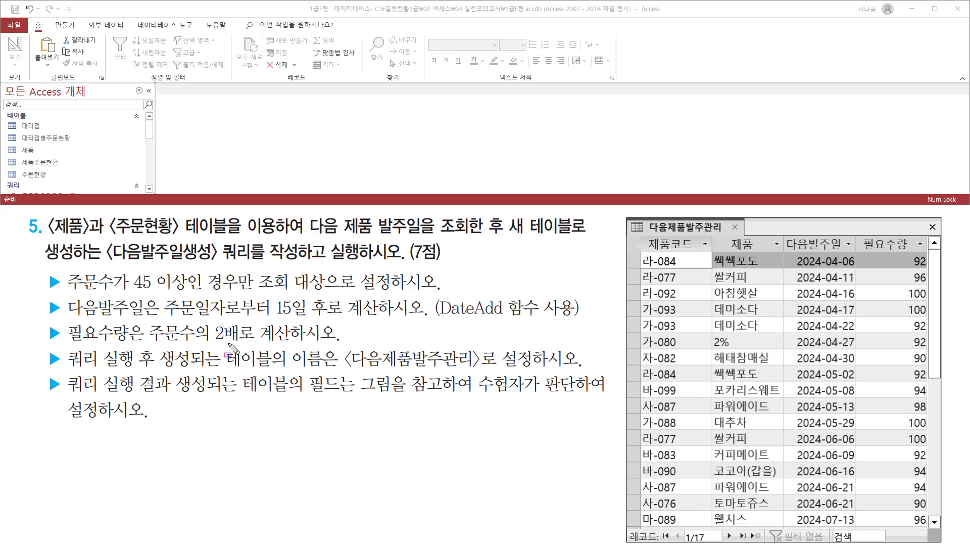
Following task 5's requirements, create a new query in design view with the 제품 and 주문현황 tables.
drag(46, 236, 587, 237)
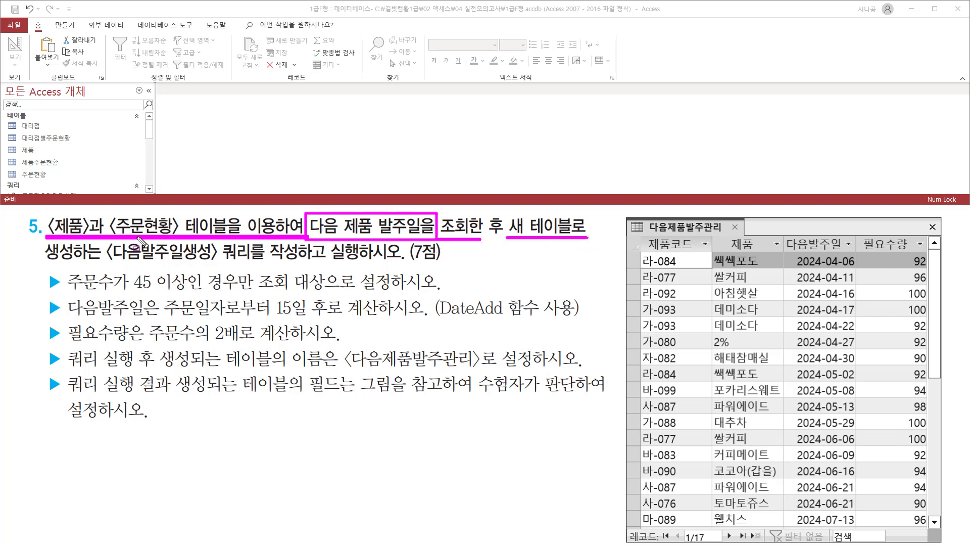
drag(40, 259, 252, 261)
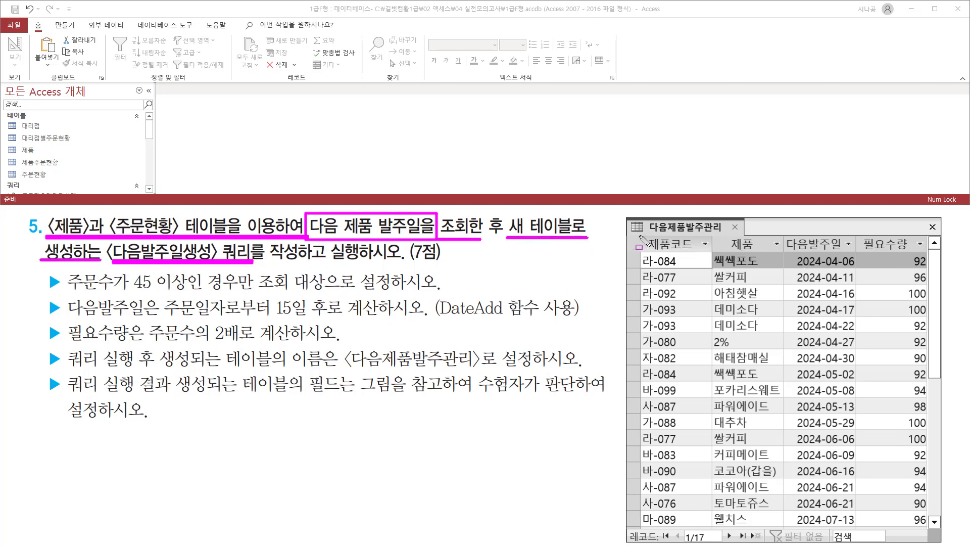
mouse_move(639, 237)
mouse_down()
mouse_move(775, 455)
mouse_move(947, 531)
mouse_move(931, 525)
mouse_up()
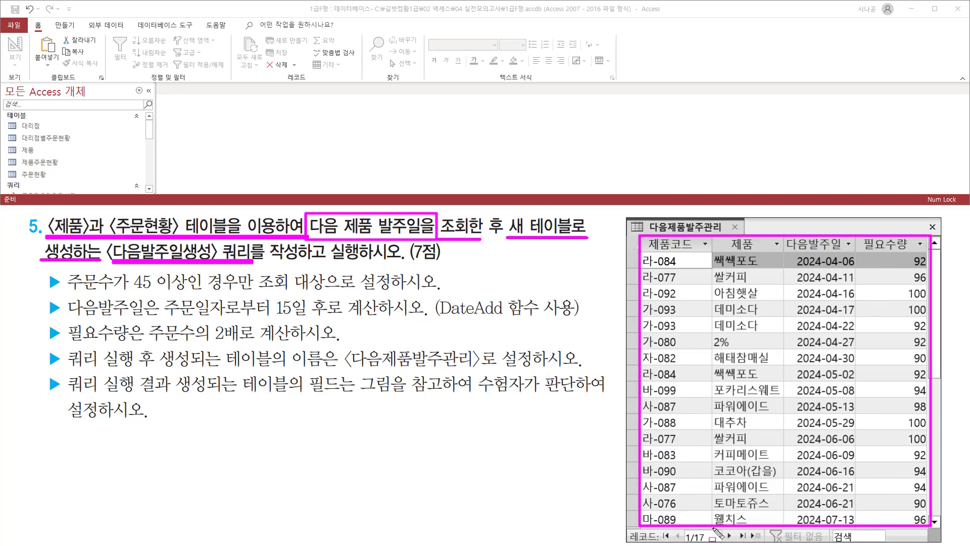
mouse_move(616, 526)
mouse_down()
mouse_move(698, 541)
mouse_move(949, 542)
mouse_up()
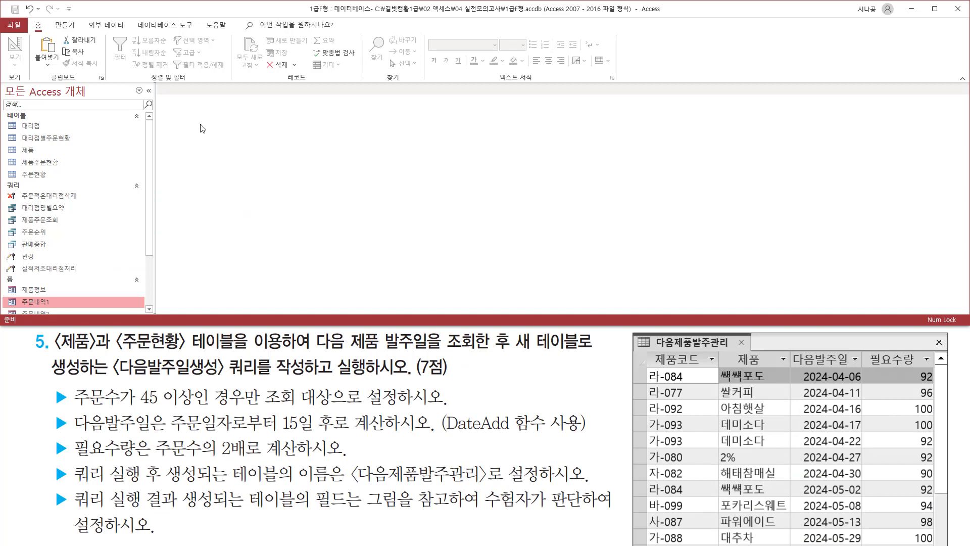
click(59, 24)
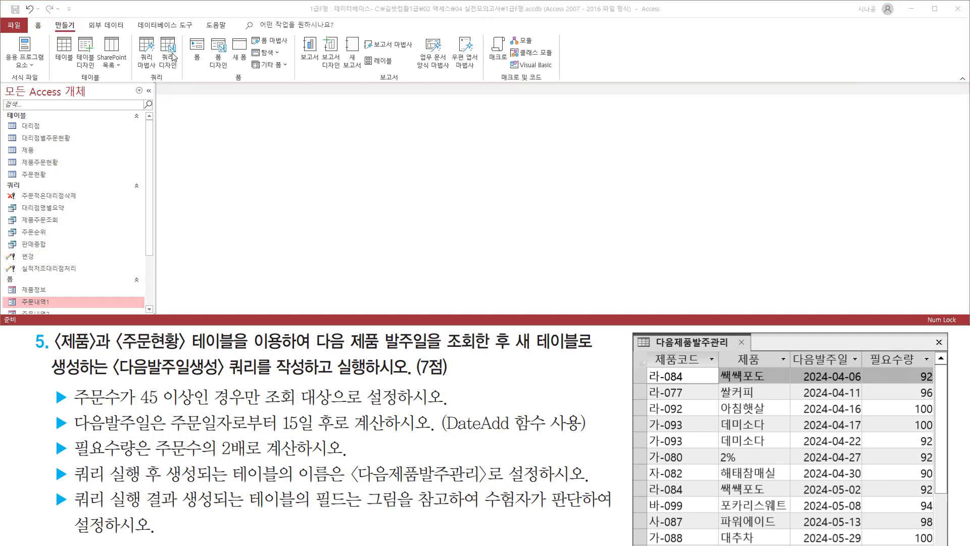
click(175, 53)
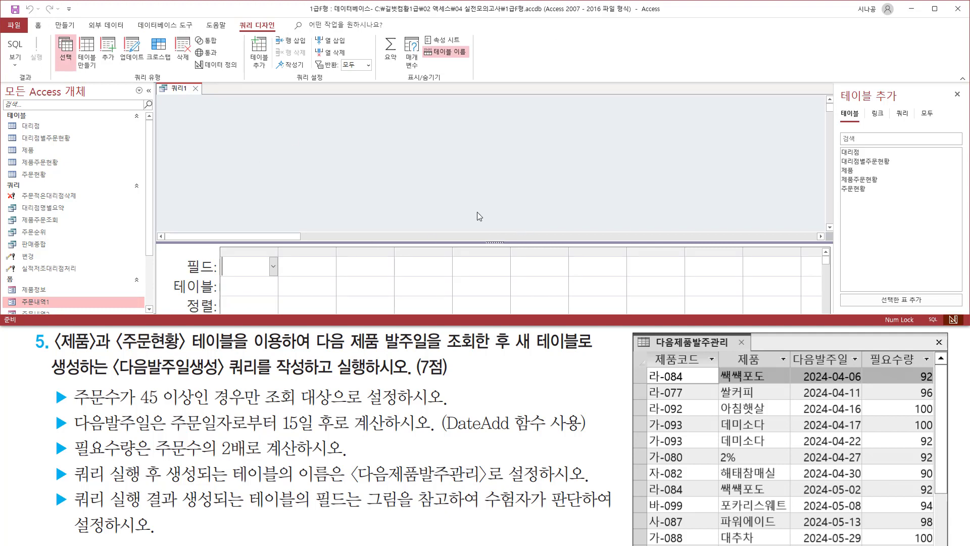
drag(54, 348, 285, 351)
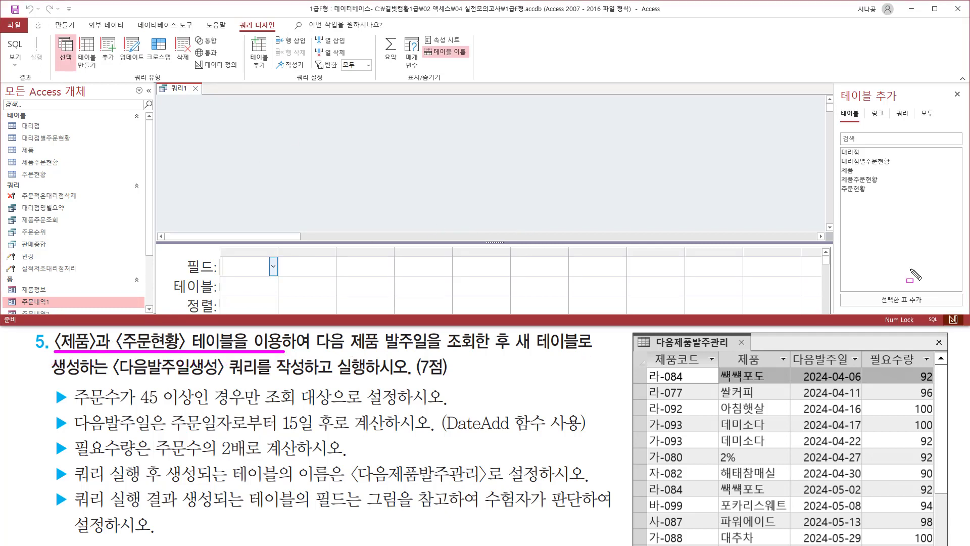
double_click(860, 171)
click(861, 188)
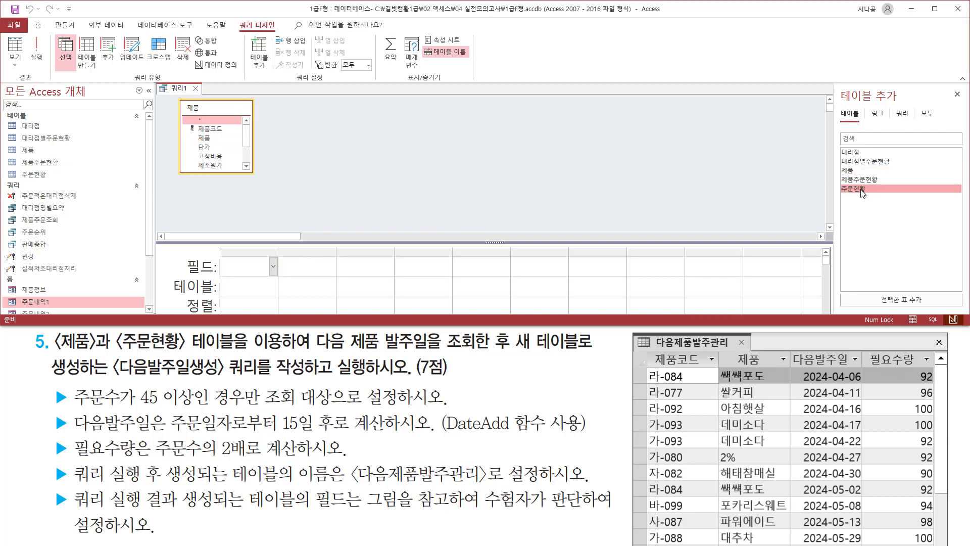
double_click(862, 189)
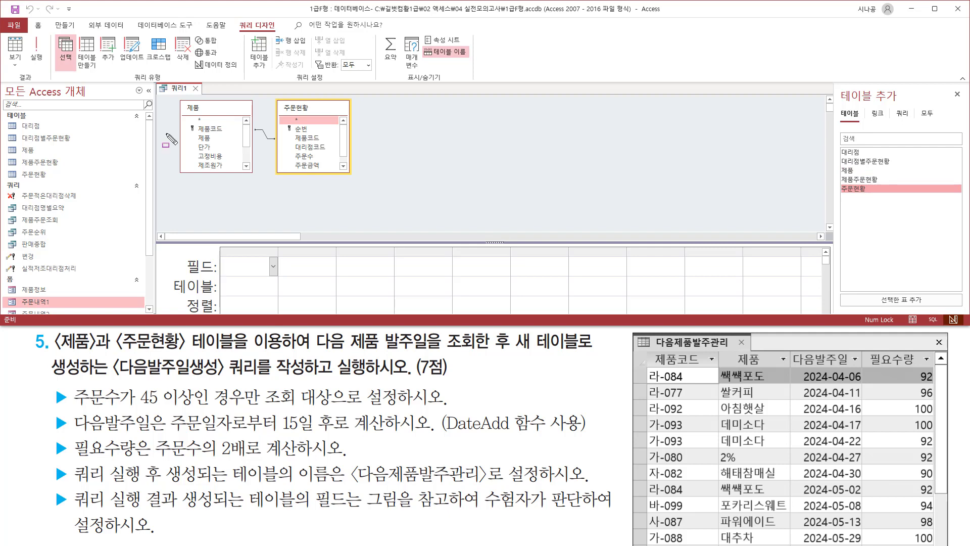
Close the list of tables to add and enlarge the query design grid until its criteria row shows.
mouse_move(174, 95)
mouse_down()
mouse_move(217, 170)
mouse_move(355, 172)
mouse_up()
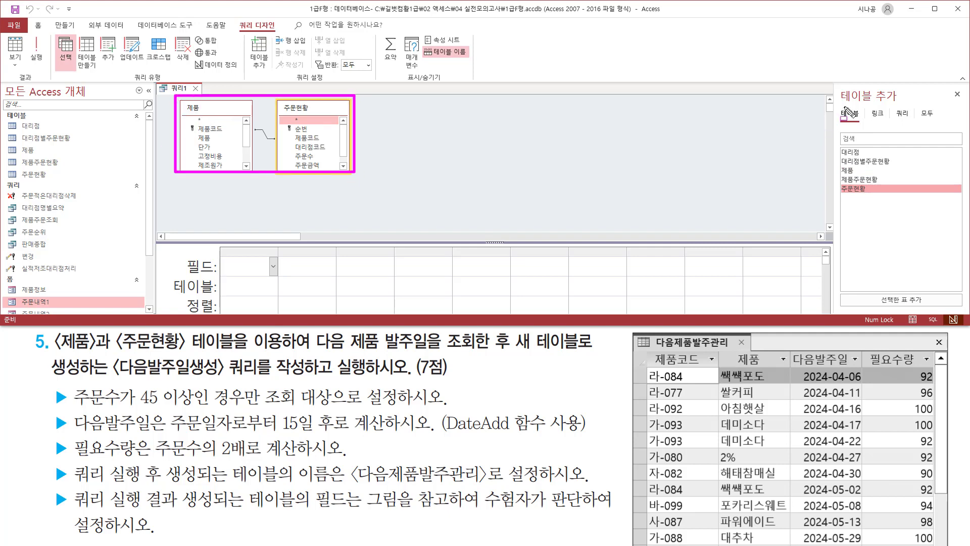
drag(947, 83, 967, 104)
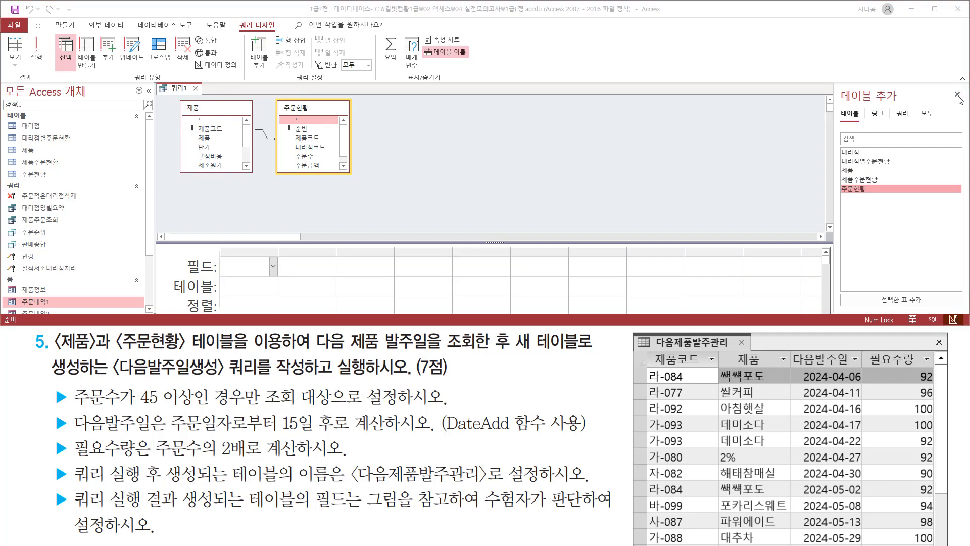
click(957, 94)
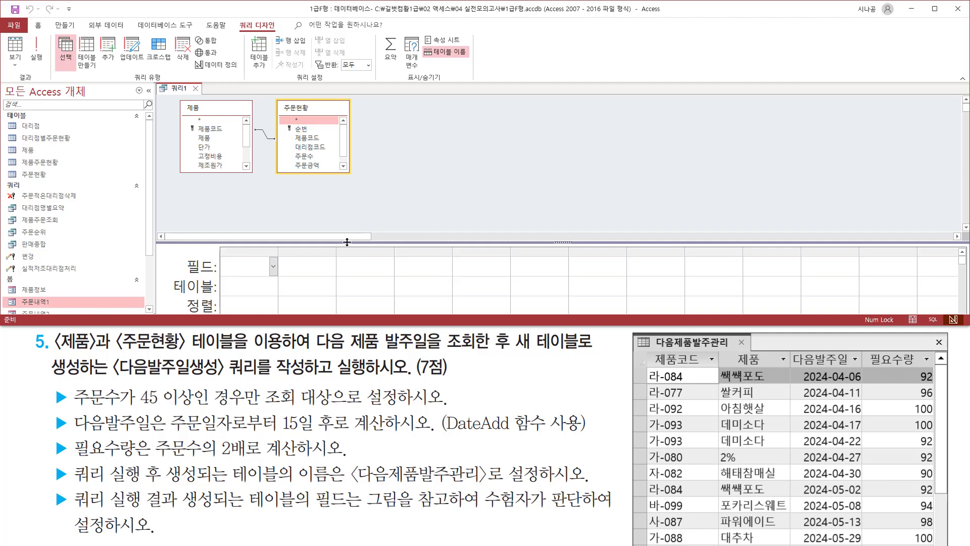
drag(348, 242, 361, 188)
drag(362, 187, 362, 185)
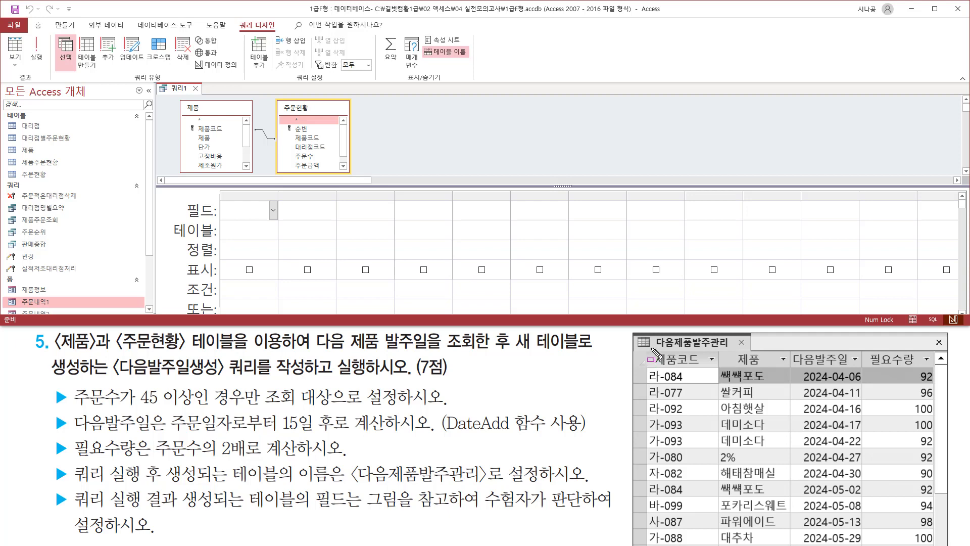
Add the 제품코드 field of the 제품 table as the query's first column.
drag(651, 350, 708, 368)
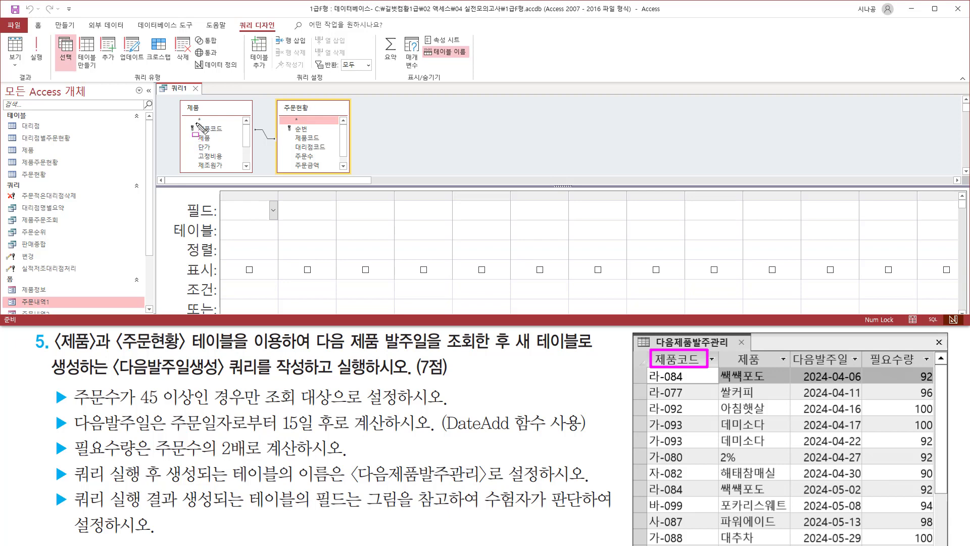
drag(194, 121, 228, 134)
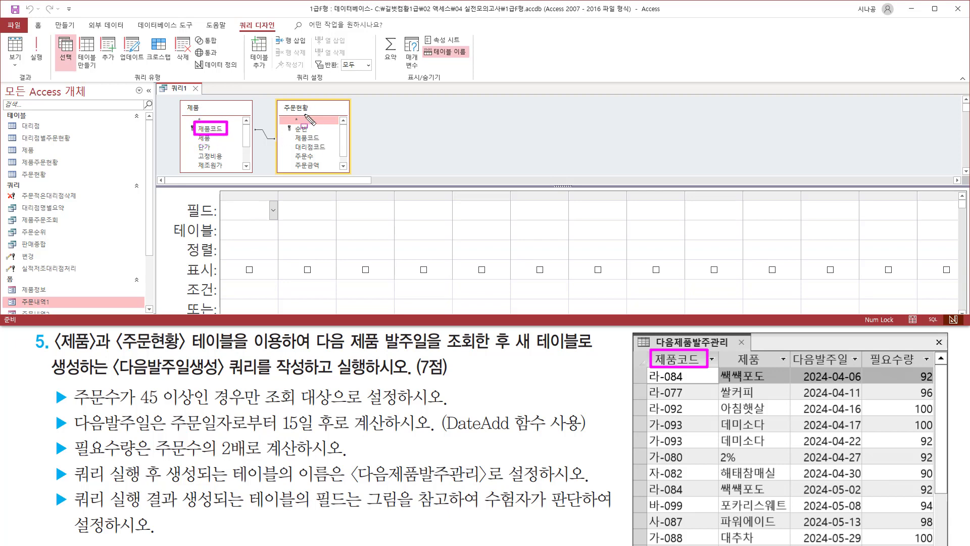
drag(296, 145, 326, 145)
drag(188, 133, 198, 132)
key(Escape)
click(213, 130)
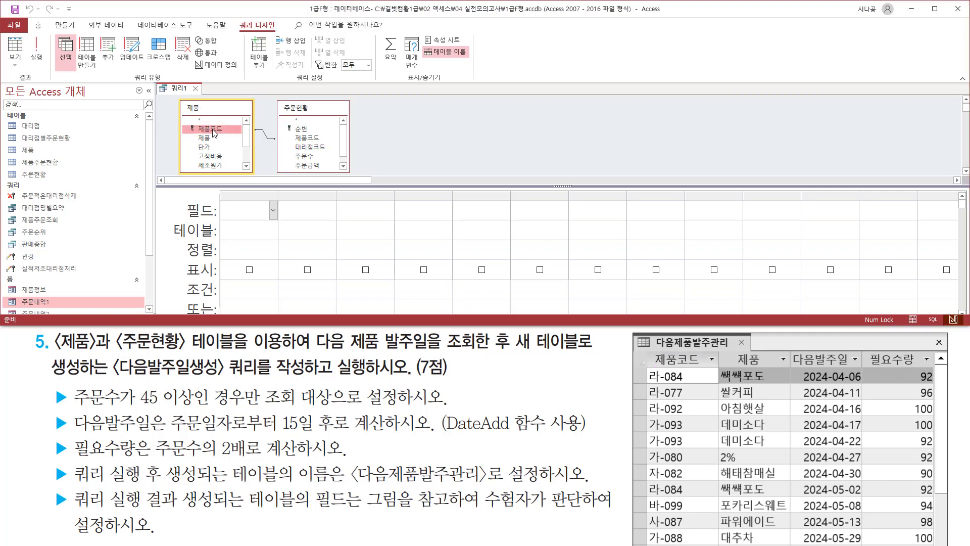
double_click(213, 130)
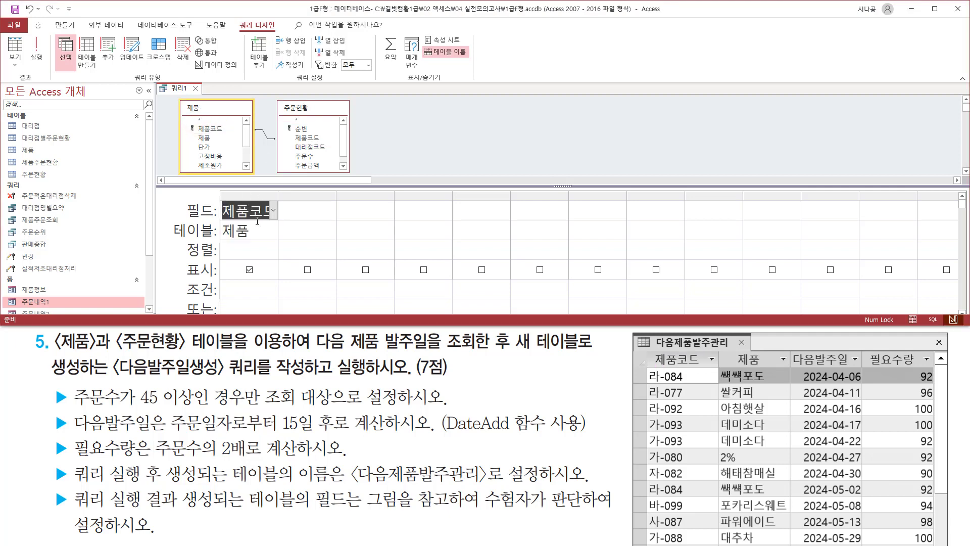
Add the 제품 field of the 제품 table as the query's second column.
drag(728, 349, 770, 369)
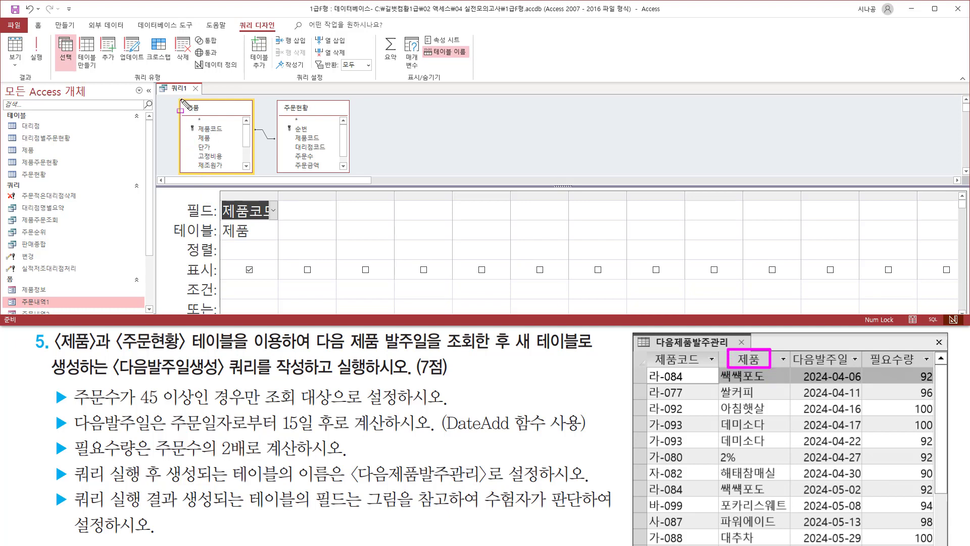
drag(180, 100, 253, 174)
drag(193, 133, 213, 142)
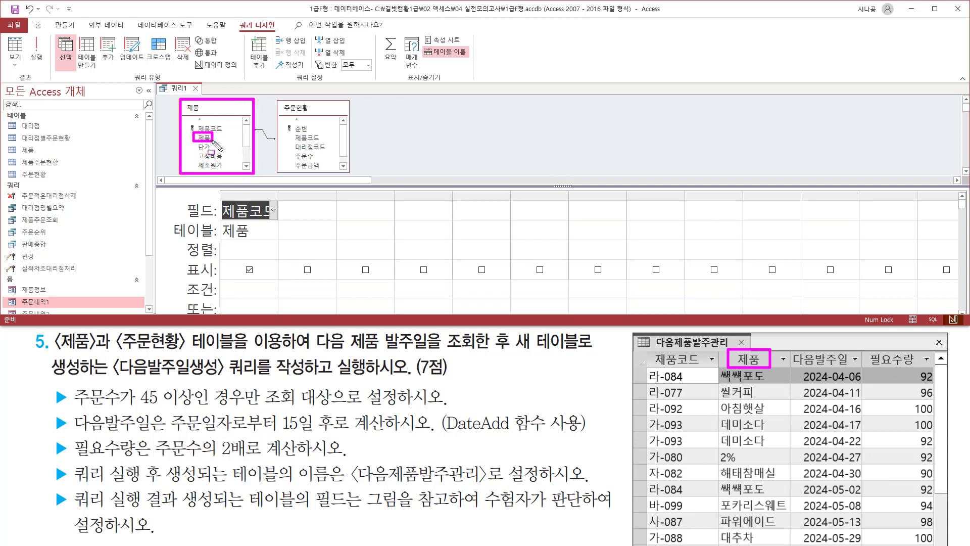
key(Escape)
double_click(204, 138)
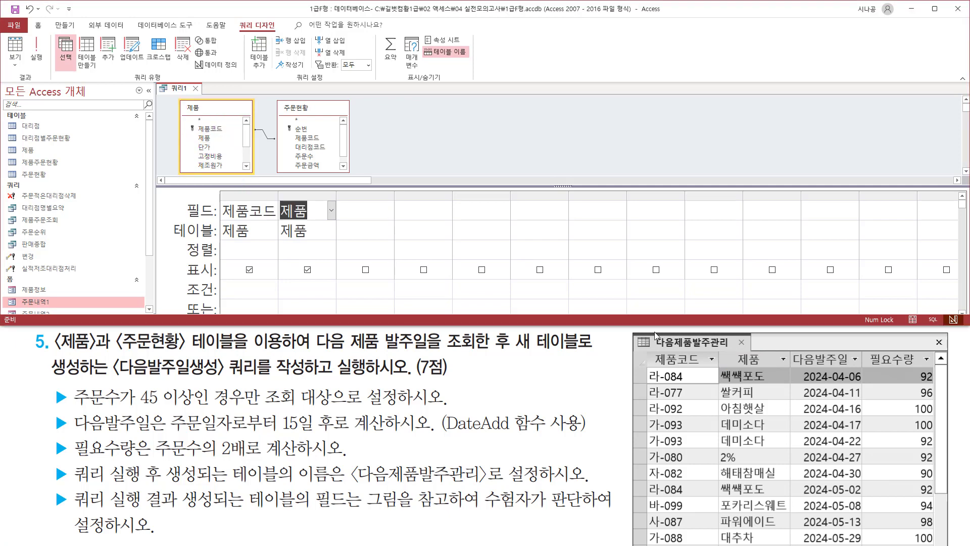
Add the 주문일자 field of the 주문현황 table as the source for the 다음발주일 column.
mouse_move(790, 347)
mouse_down()
mouse_move(832, 378)
mouse_move(861, 368)
mouse_up()
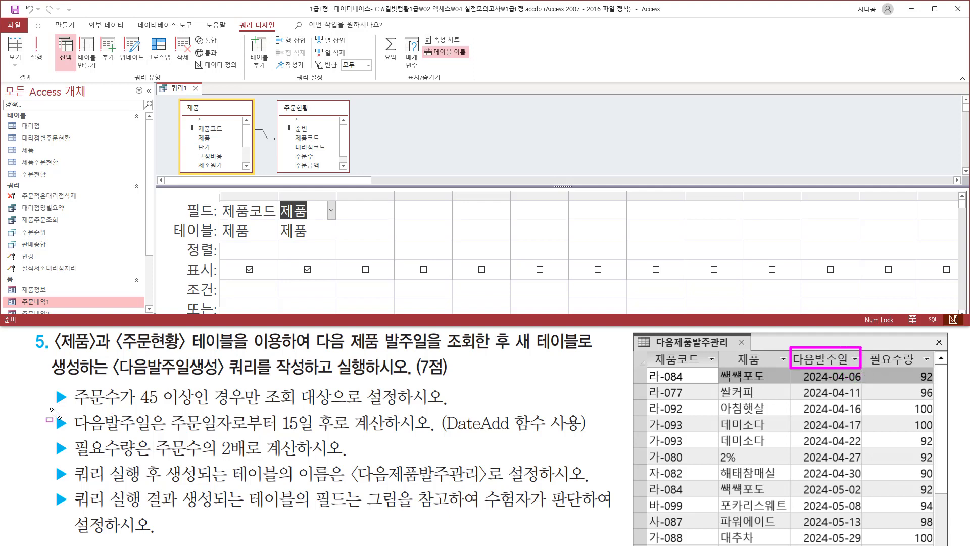
mouse_move(50, 408)
mouse_down()
mouse_move(75, 437)
mouse_move(51, 408)
mouse_move(91, 432)
mouse_move(152, 434)
mouse_move(168, 408)
mouse_move(233, 408)
mouse_move(234, 433)
mouse_move(582, 433)
mouse_up()
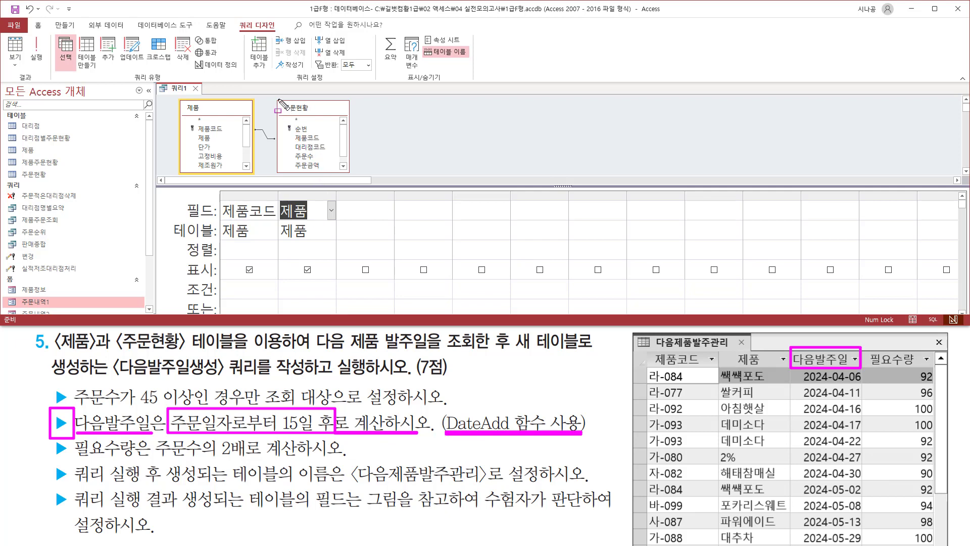
key(Escape)
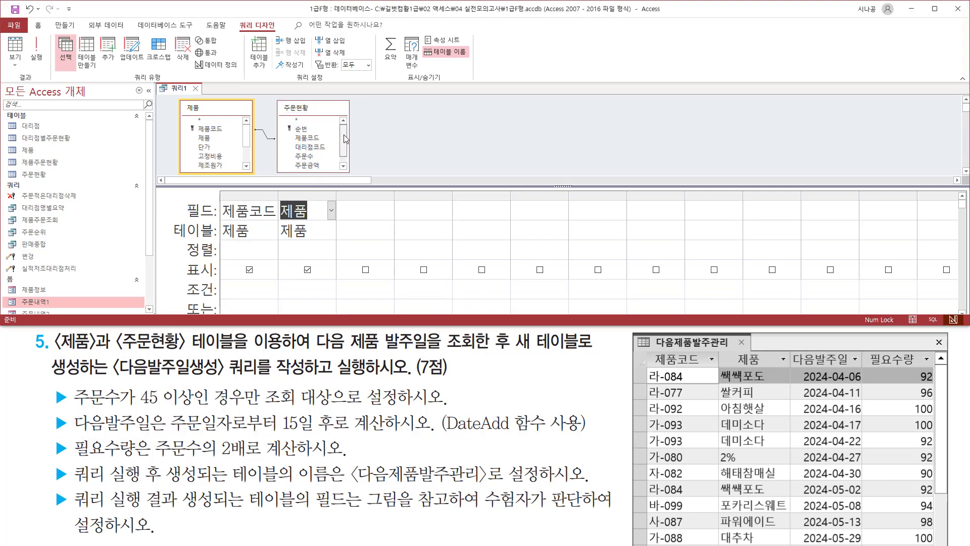
drag(344, 138, 345, 147)
click(313, 166)
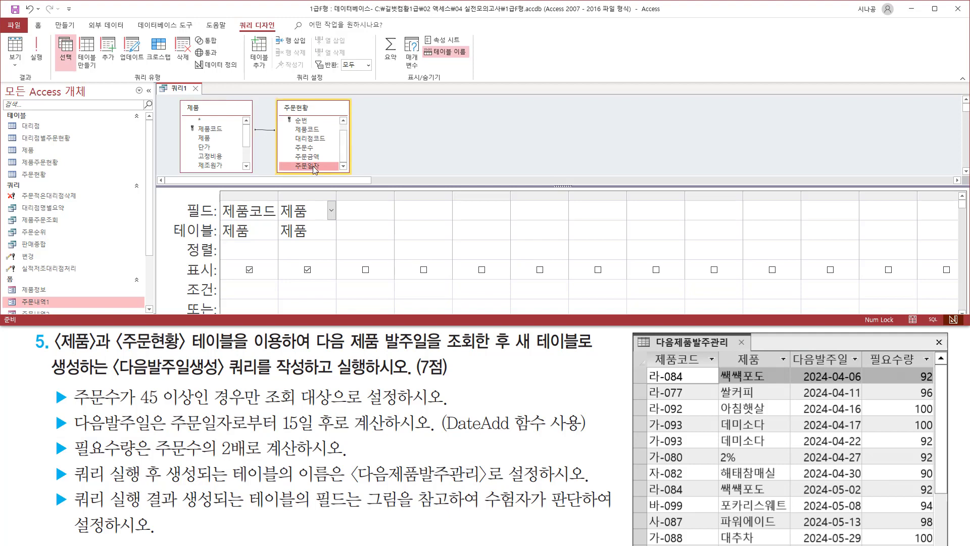
double_click(313, 166)
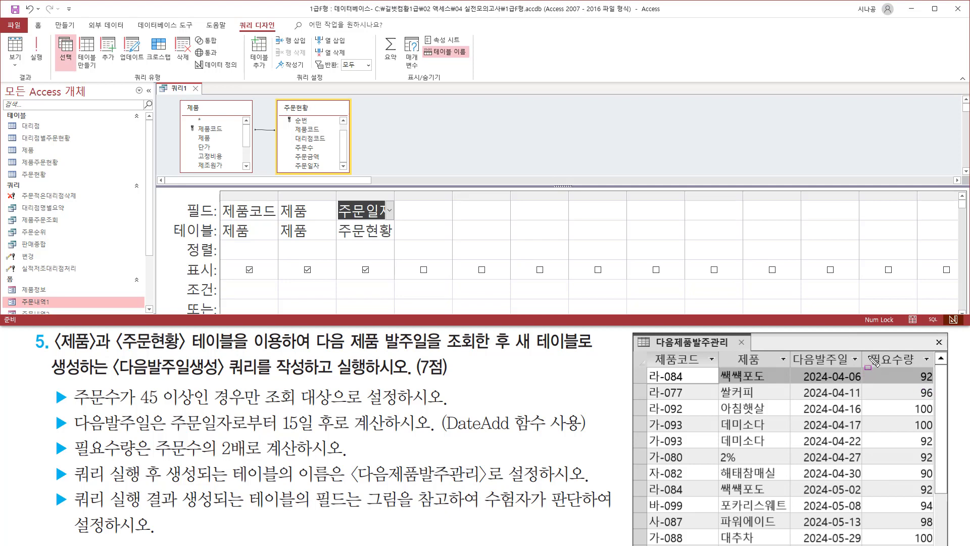
Add the 주문수 field of the 주문현황 table as the source for the 필요수량 column.
mouse_move(865, 350)
mouse_down()
mouse_move(886, 367)
mouse_move(926, 368)
mouse_up()
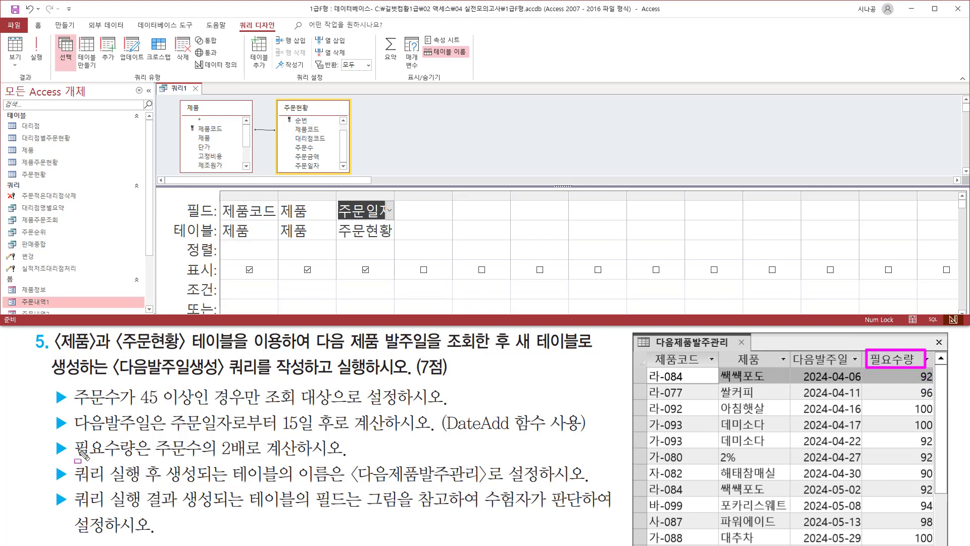
mouse_move(74, 449)
mouse_down()
mouse_move(89, 457)
mouse_move(301, 457)
mouse_up()
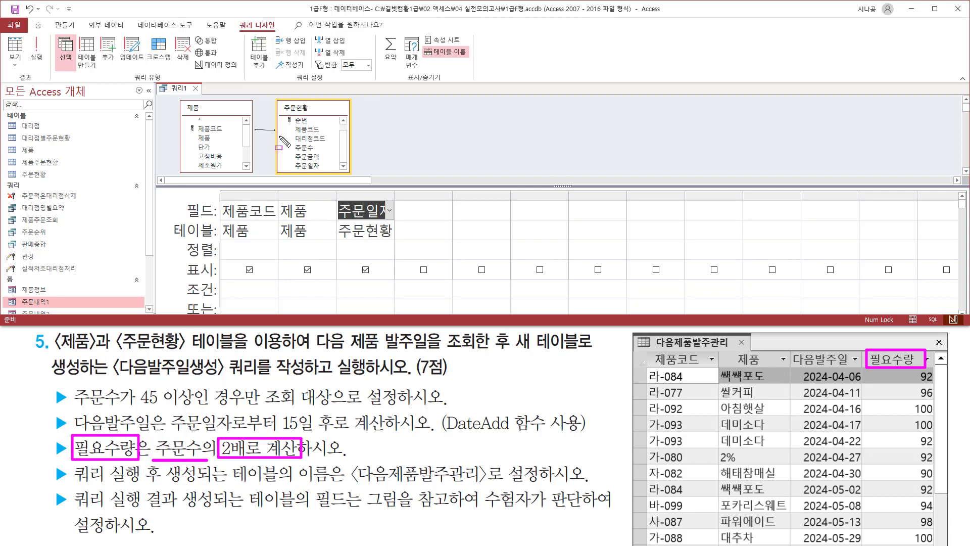
drag(290, 143, 324, 154)
key(Escape)
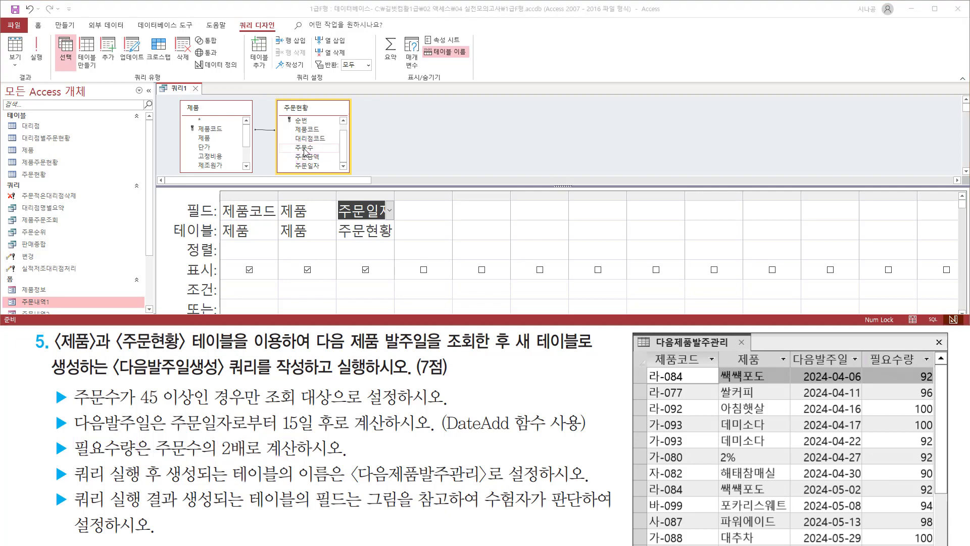
click(307, 148)
drag(307, 150, 411, 240)
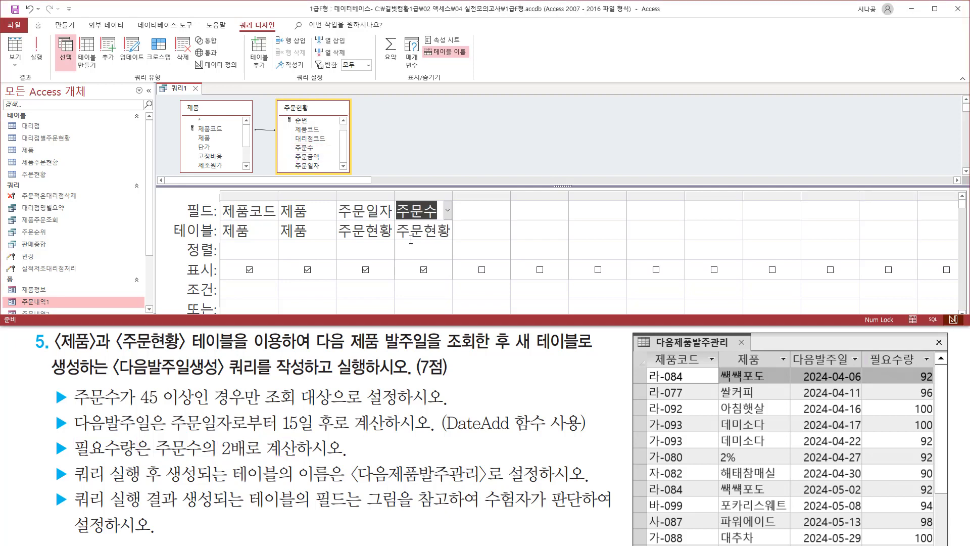
Give the 주문일자 column the alias 다음발주일 and widen it to fit its contents.
mouse_move(648, 351)
mouse_down()
mouse_move(708, 382)
mouse_move(761, 382)
mouse_move(783, 472)
mouse_up()
mouse_move(221, 201)
mouse_down()
mouse_move(242, 219)
mouse_move(316, 235)
mouse_up()
mouse_move(791, 346)
mouse_down()
mouse_move(816, 368)
mouse_move(854, 370)
mouse_up()
key(Escape)
click(349, 212)
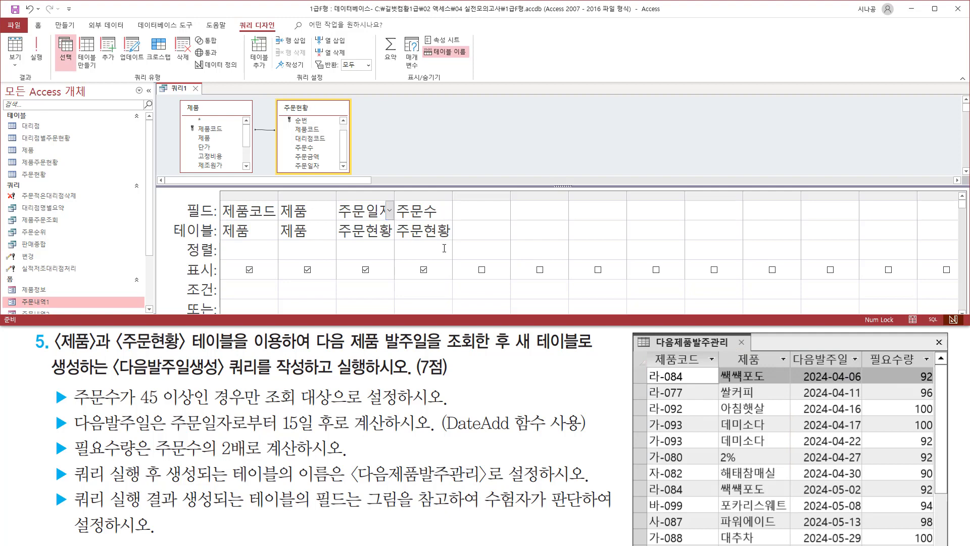
text(다음바ㄹ주일)
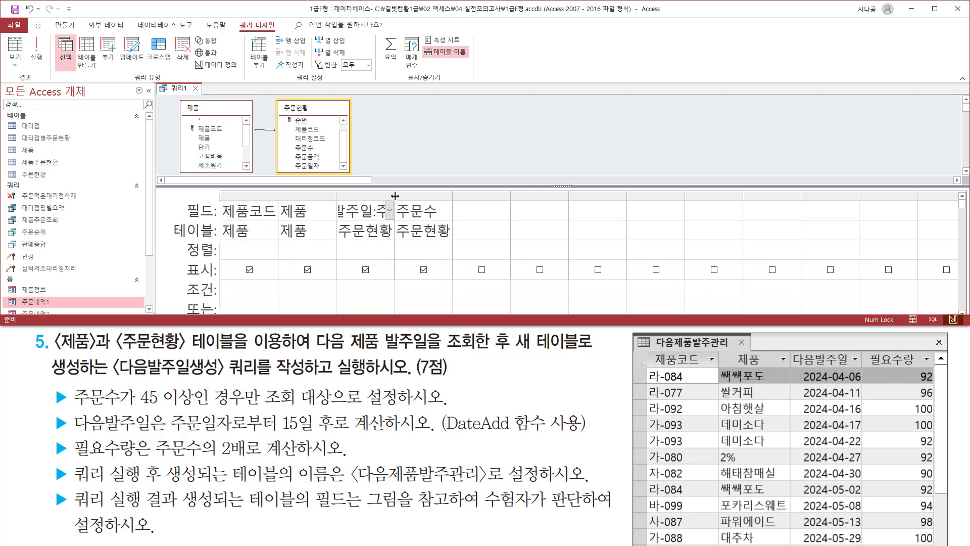
double_click(395, 195)
click(419, 233)
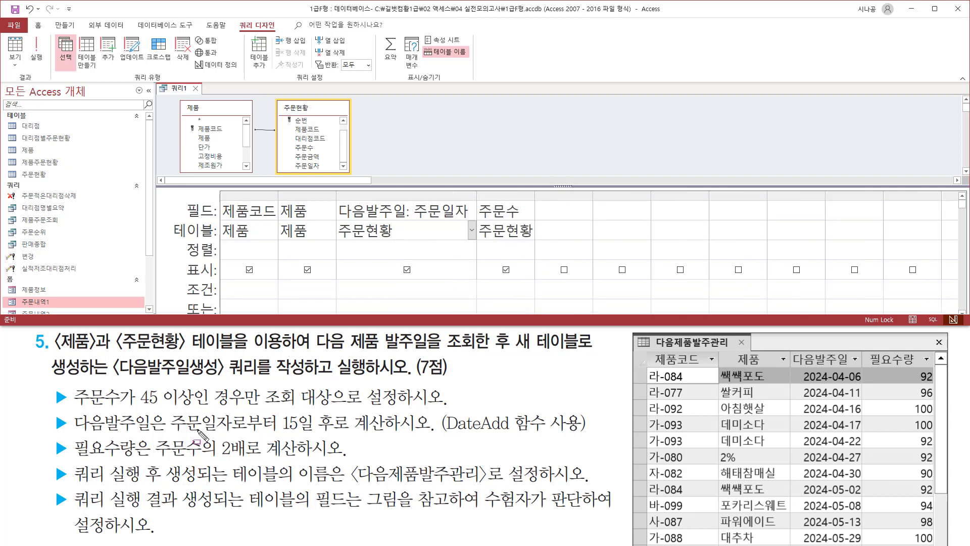
Review the DATEADD argument order (형식, 값, 날짜) against the requirement of 15 days after 주문일자.
drag(170, 433, 389, 434)
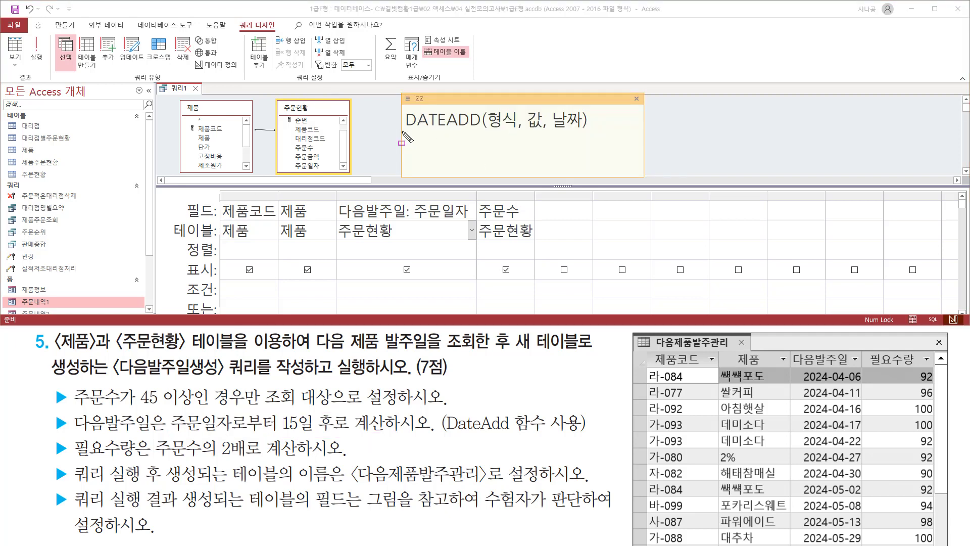
drag(403, 131, 514, 131)
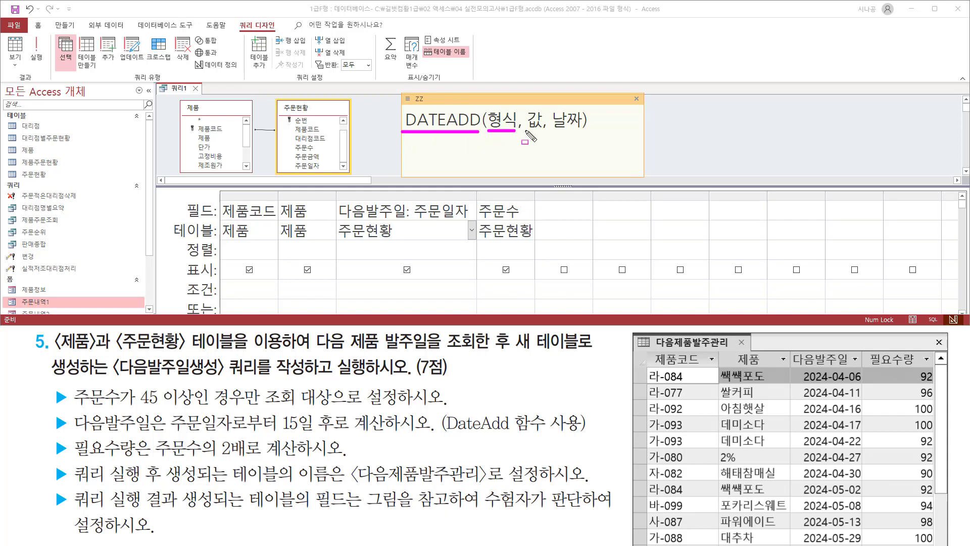
drag(525, 130, 584, 131)
key(Escape)
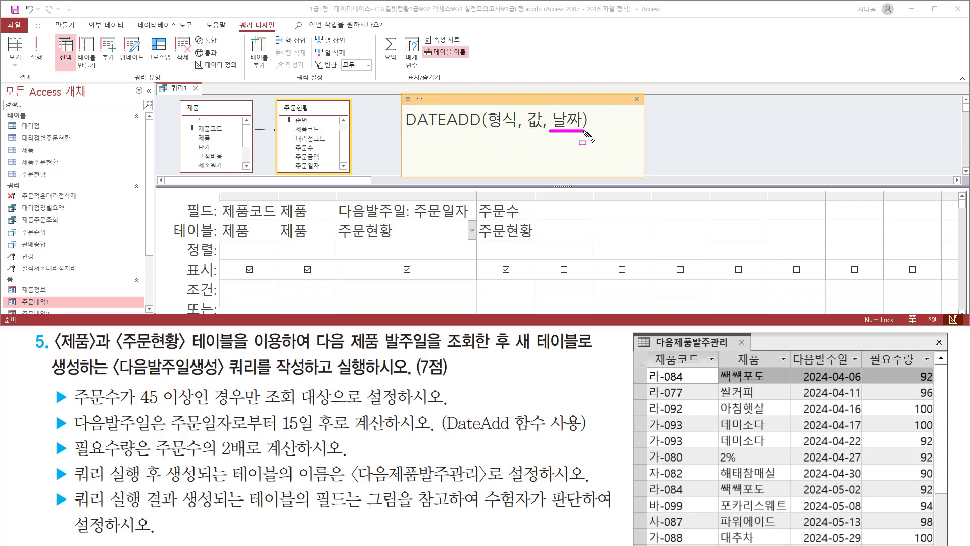
Examine how the DATEADD interval codes y, m and d, its value and its date argument match the 15-day requirement for 다음발주일.
mouse_move(489, 131)
mouse_down()
mouse_move(517, 131)
mouse_move(527, 105)
mouse_move(544, 135)
mouse_up()
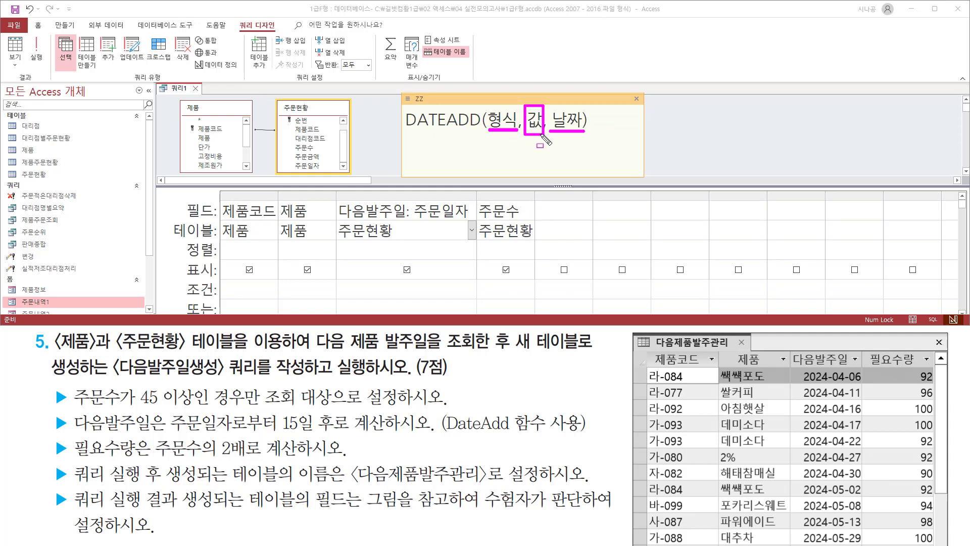
key(Escape)
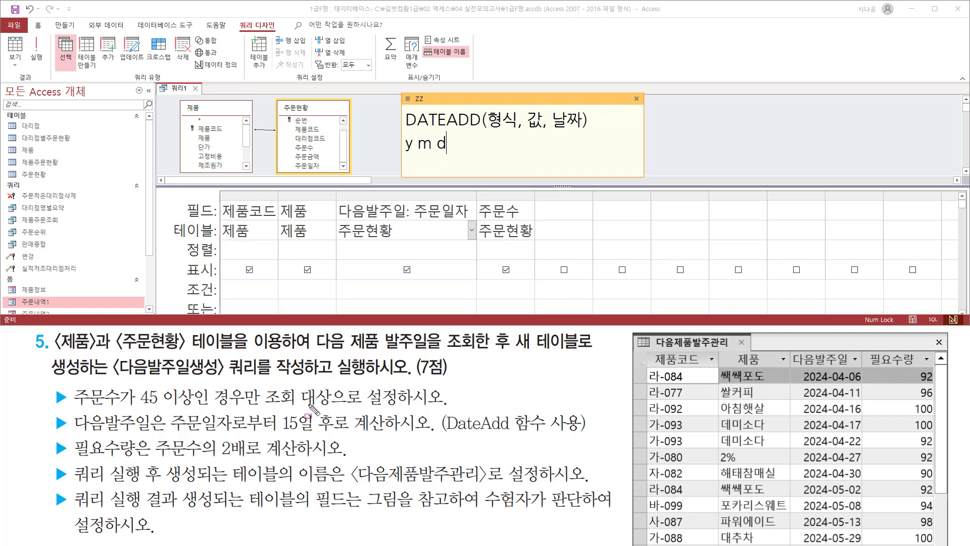
drag(279, 409, 334, 434)
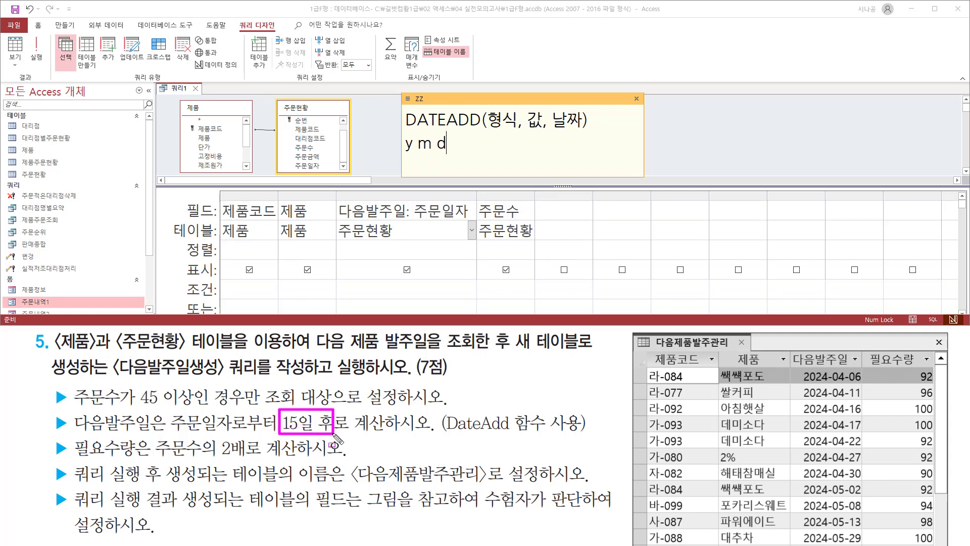
drag(490, 130, 515, 130)
drag(435, 134, 447, 152)
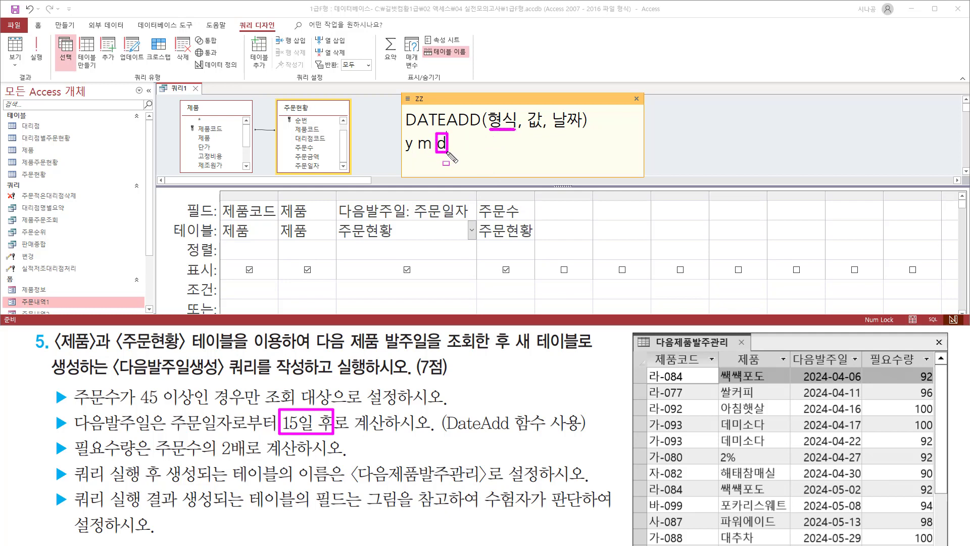
drag(525, 132, 543, 132)
drag(164, 433, 235, 433)
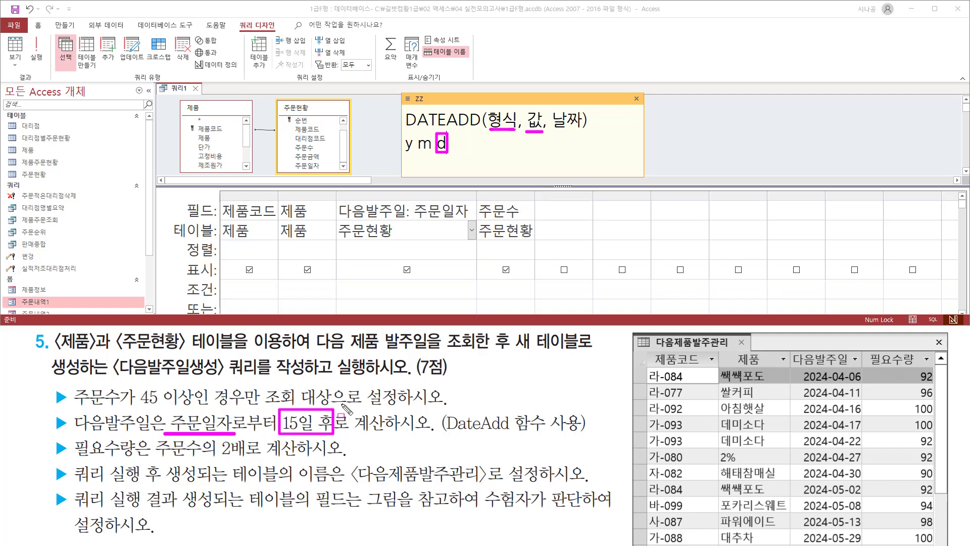
drag(551, 111, 581, 130)
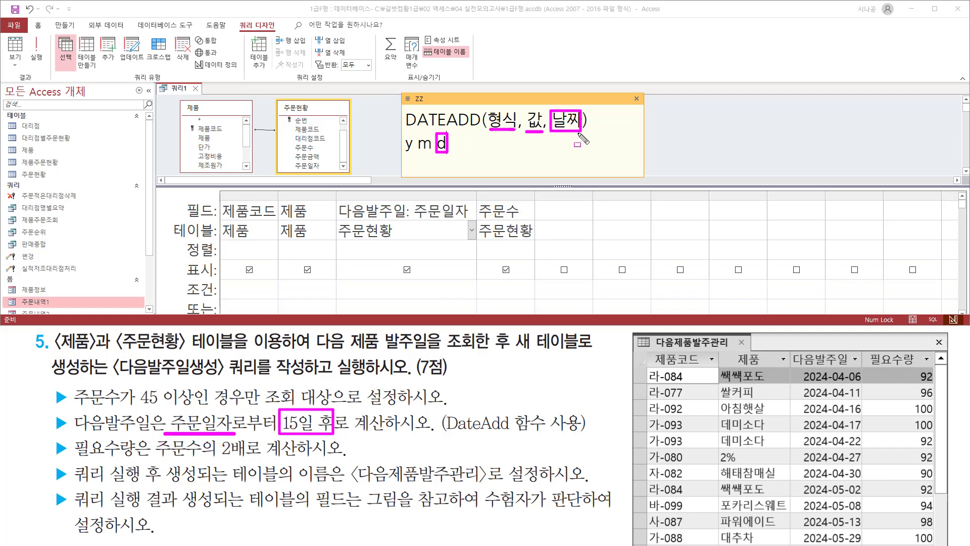
drag(414, 219, 466, 218)
key(Escape)
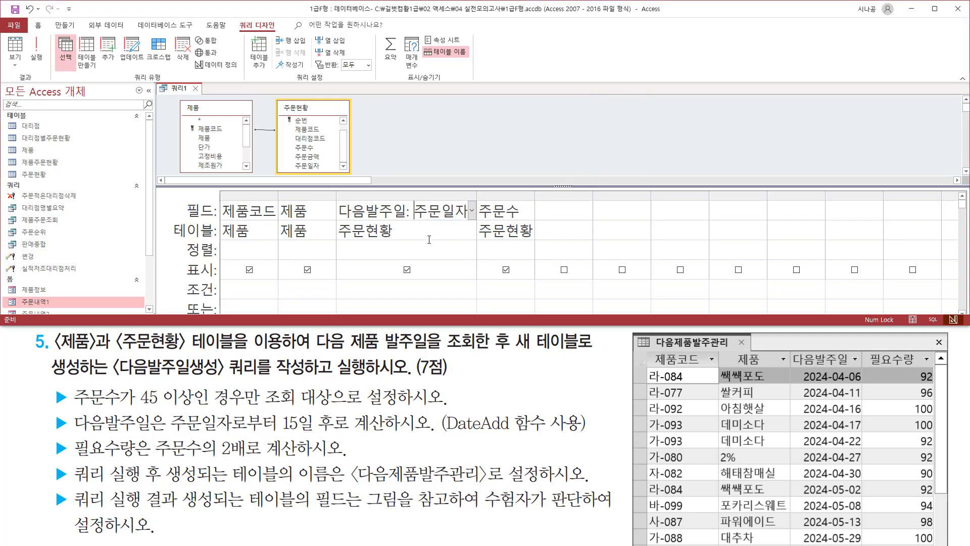
Set the 다음발주일 column's expression to DateAdd("d",15,[주문일자]) and fit the column width to its contents.
text(dateadd()
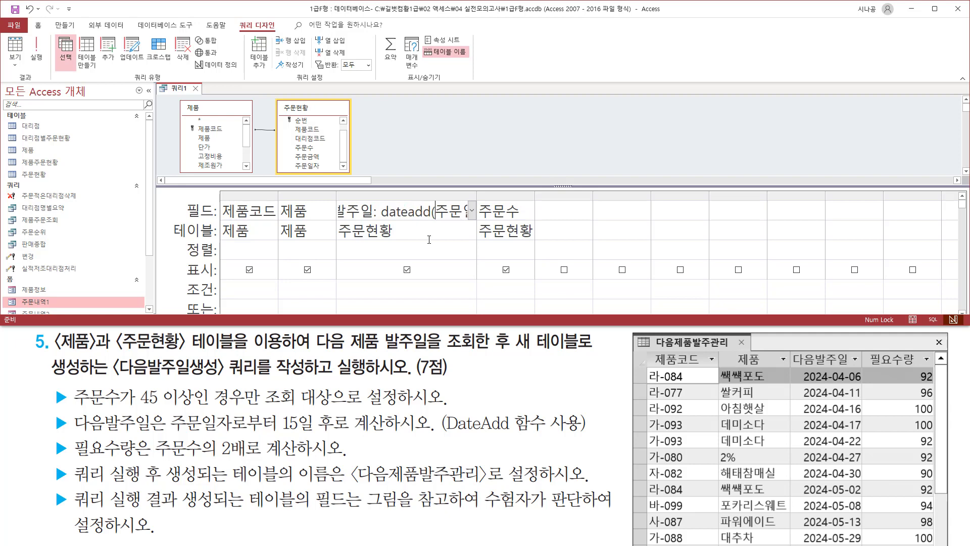
text("d", 15)
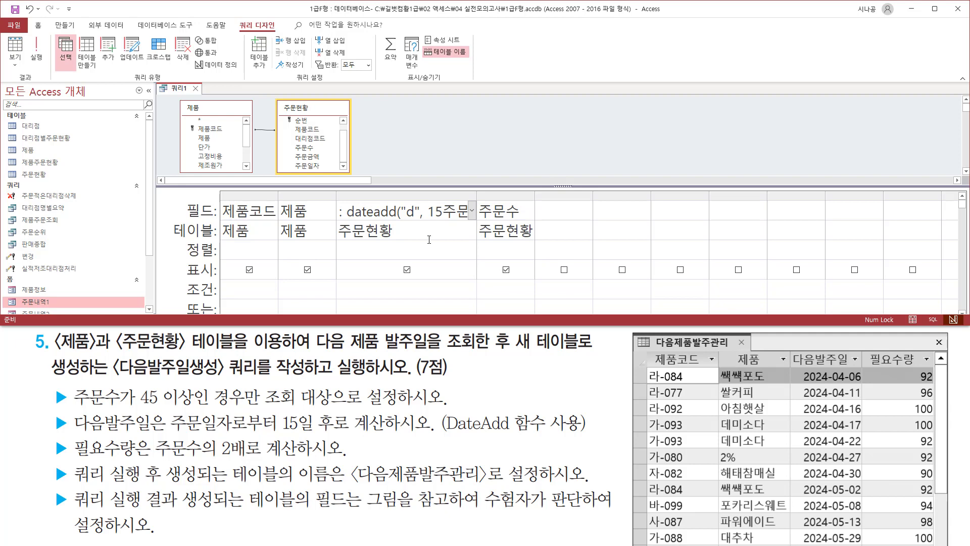
text(, [)
key(End)
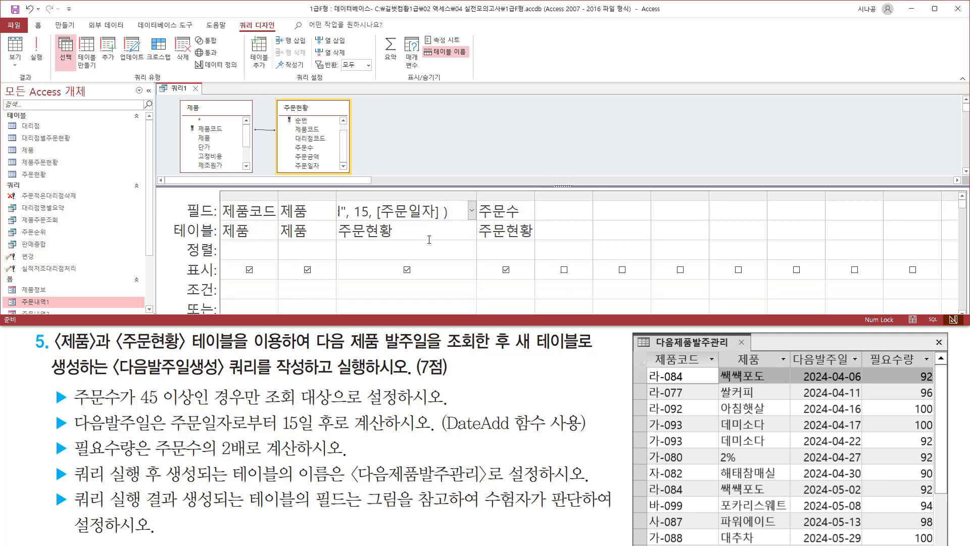
key(Tab)
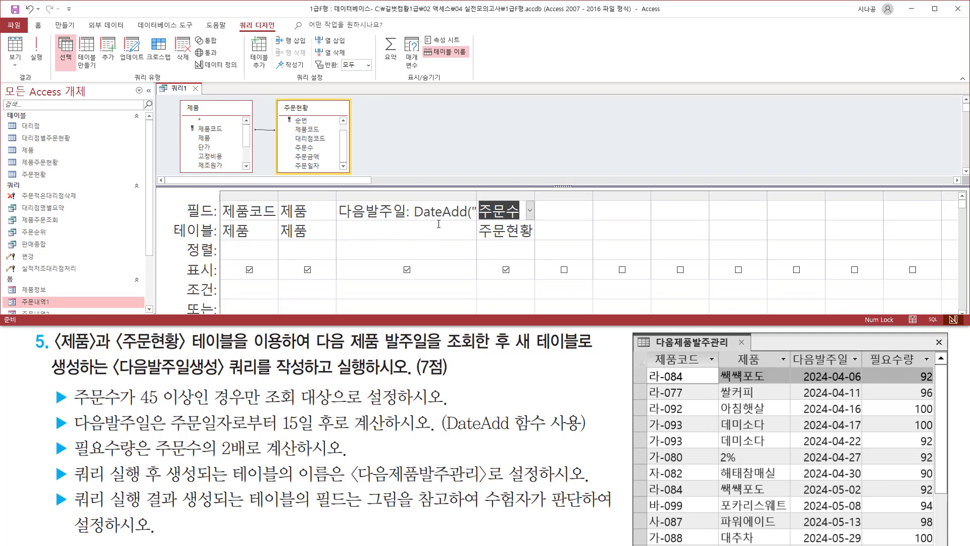
double_click(476, 194)
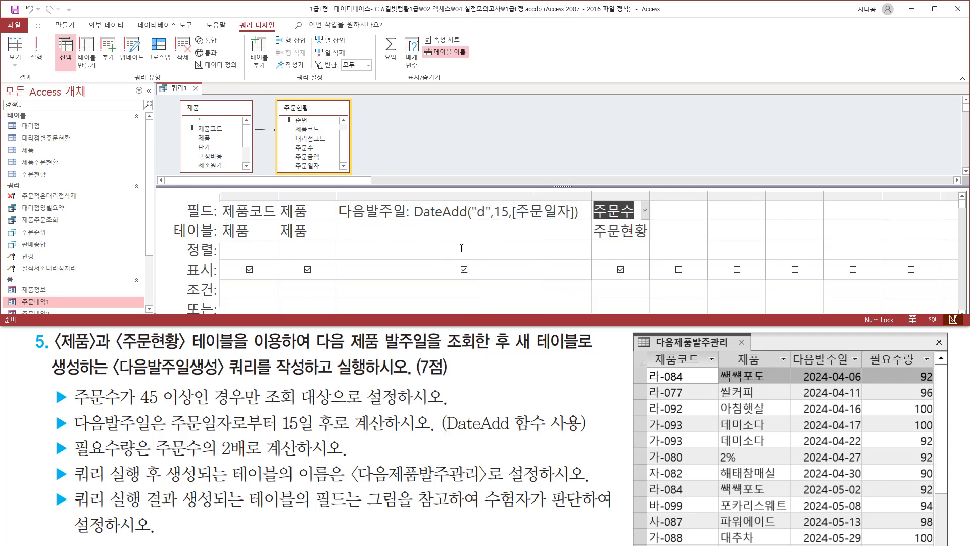
drag(513, 220, 573, 220)
drag(477, 217, 510, 228)
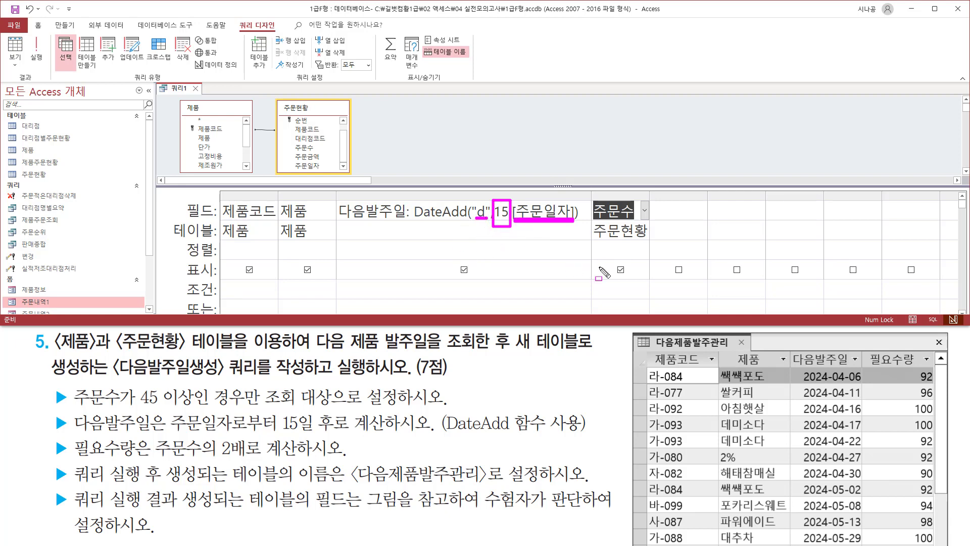
Give the 주문수 column the alias 필요수량 and widen it to fit its contents.
drag(869, 352, 923, 375)
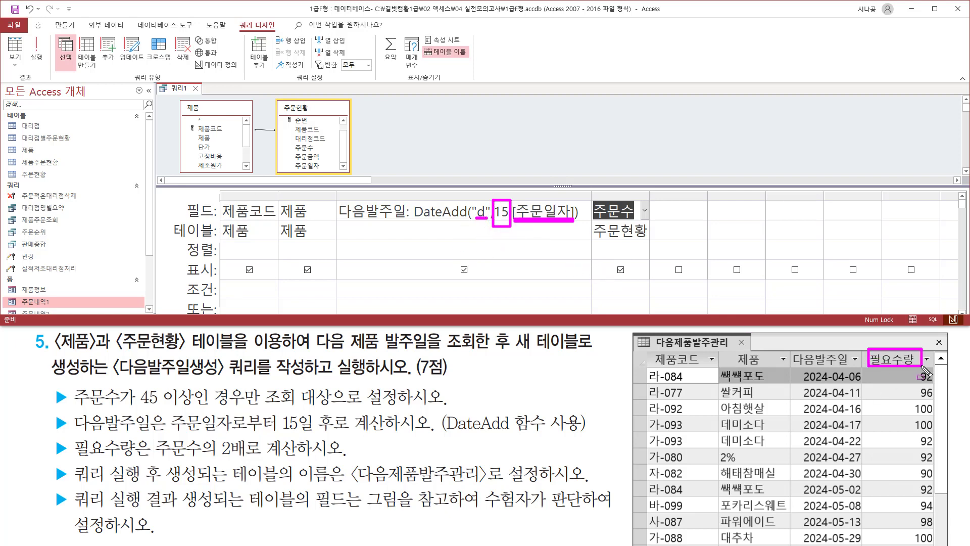
mouse_move(74, 436)
mouse_down()
mouse_move(135, 461)
mouse_move(258, 458)
mouse_up()
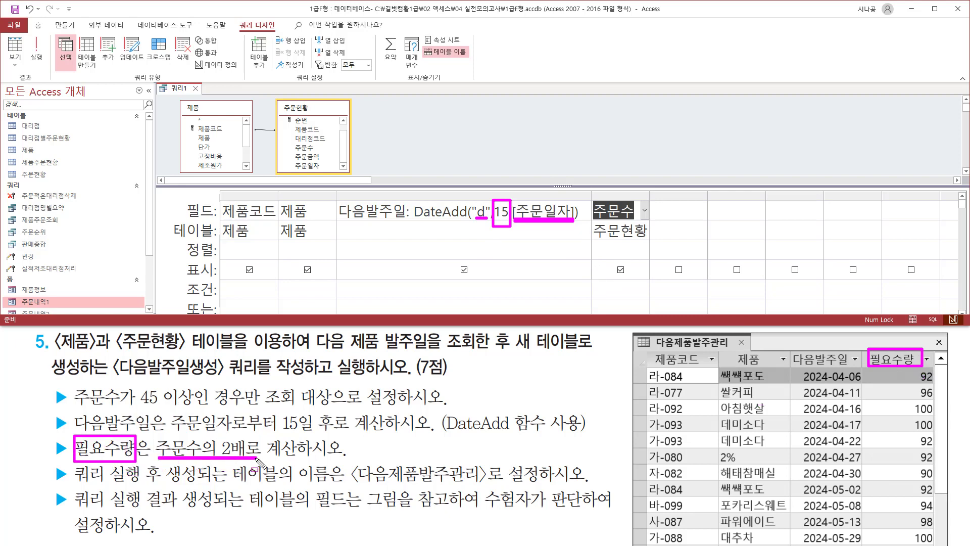
key(Escape)
click(595, 211)
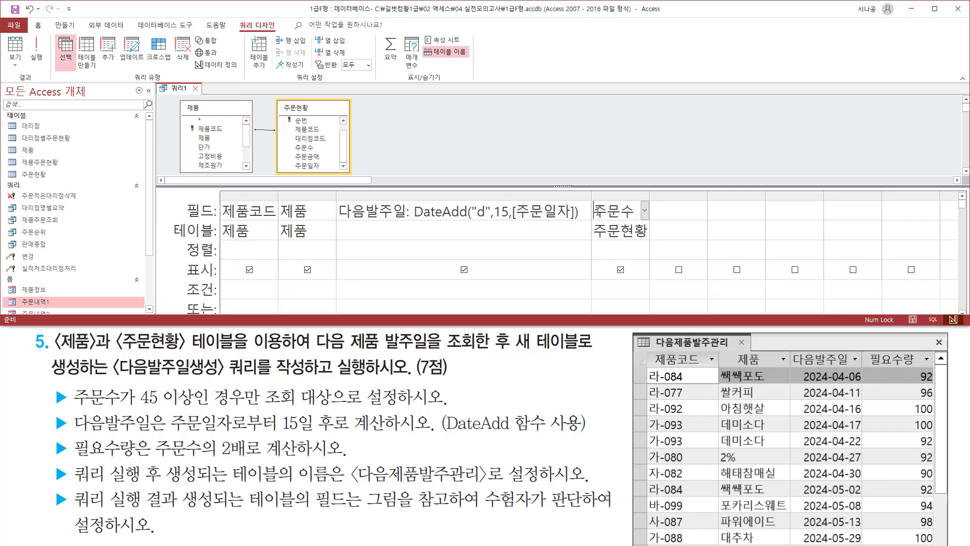
text(필ㅇ수량)
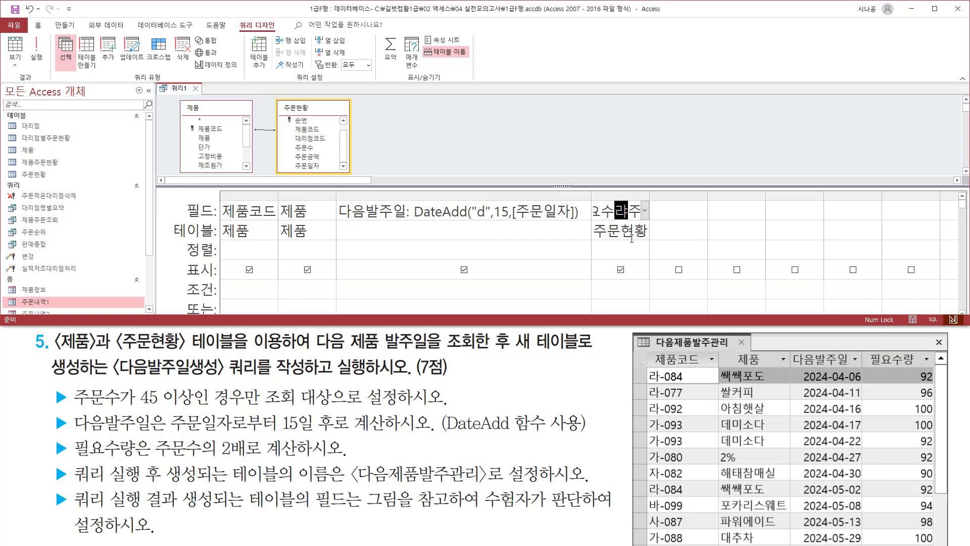
text(:)
key(Tab)
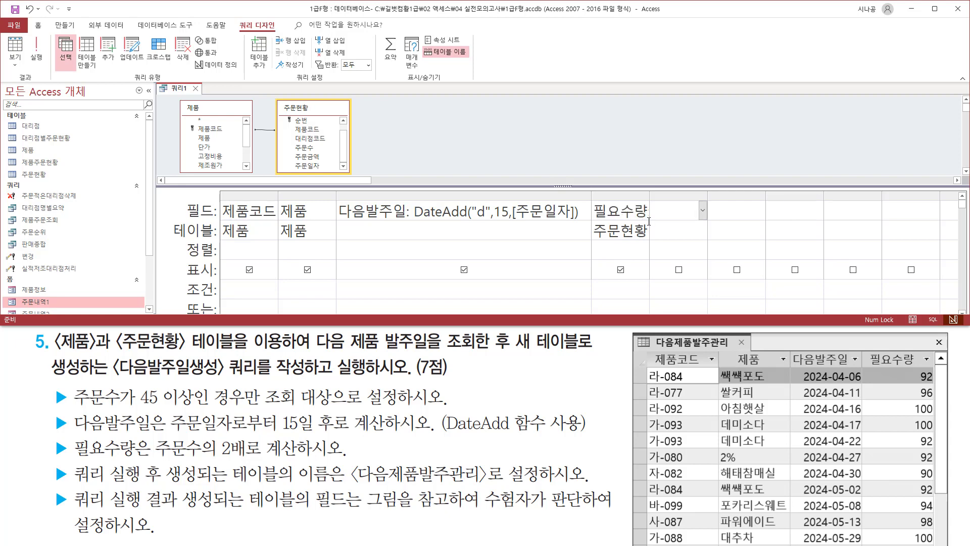
double_click(650, 196)
drag(710, 198, 728, 197)
click(660, 211)
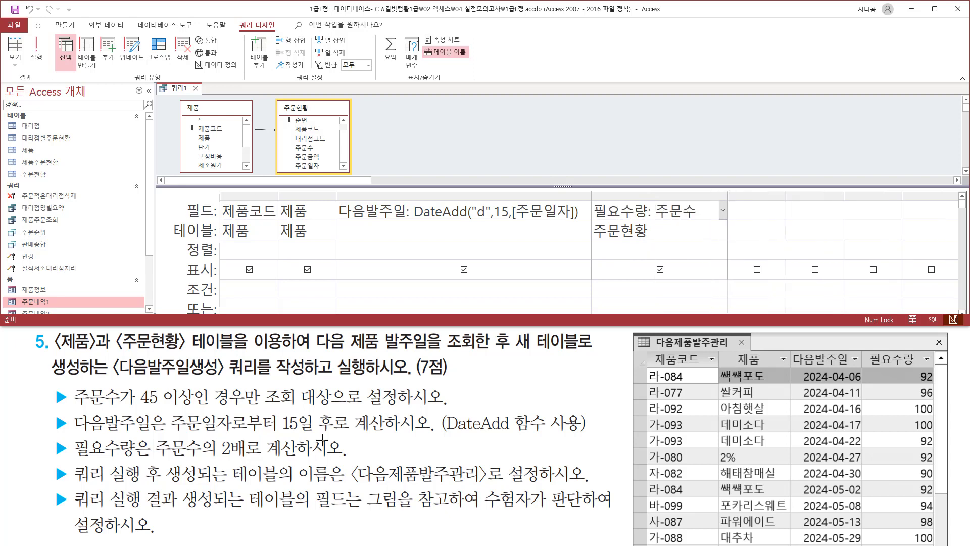
Set the 필요수량 column's expression to [주문수]*2 and fit the column width to its contents.
drag(216, 456, 246, 457)
drag(655, 220, 698, 220)
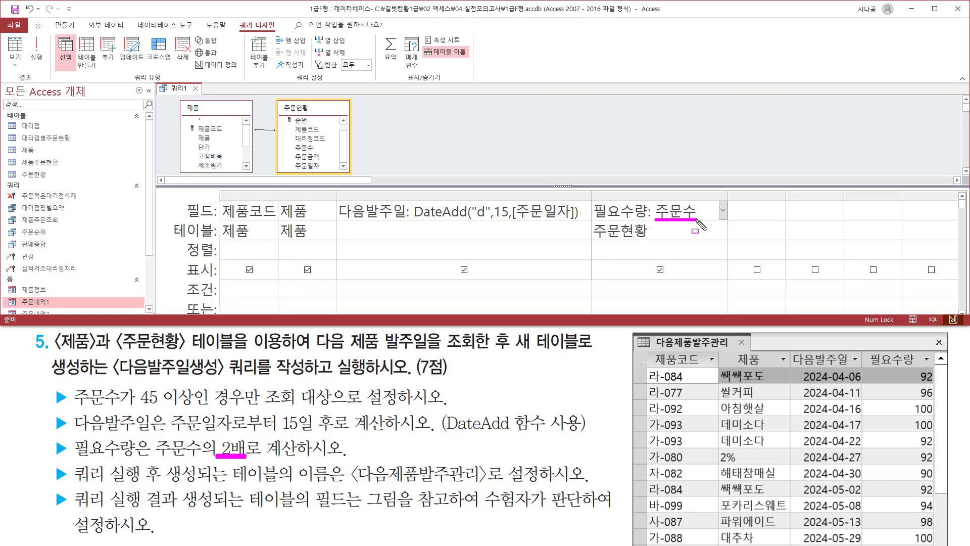
key(Escape)
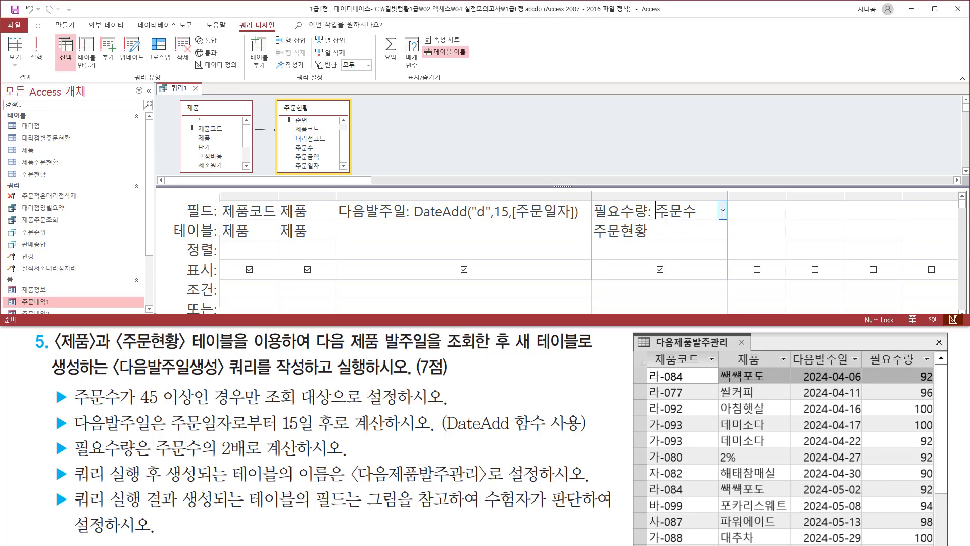
text([)
key(End)
key(Tab)
double_click(729, 195)
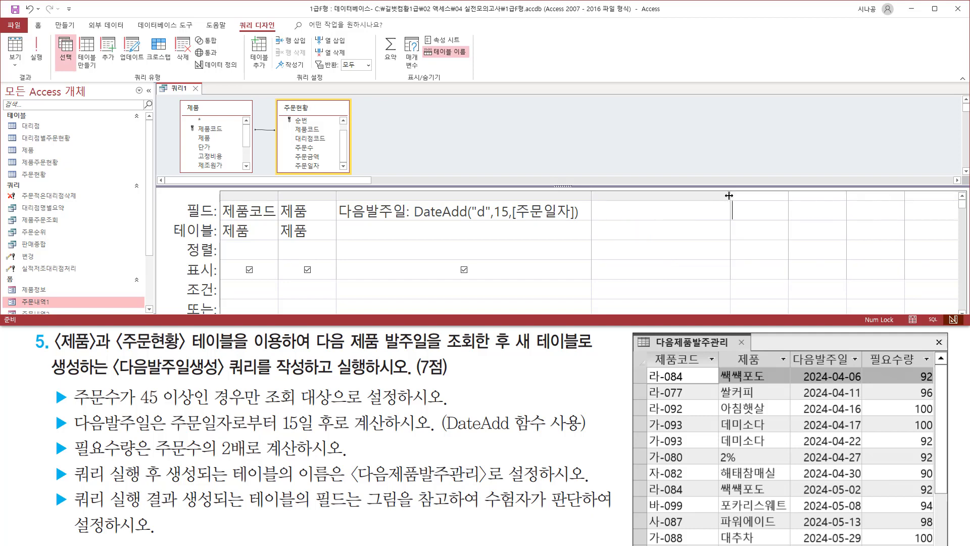
drag(653, 220, 724, 220)
drag(153, 457, 254, 456)
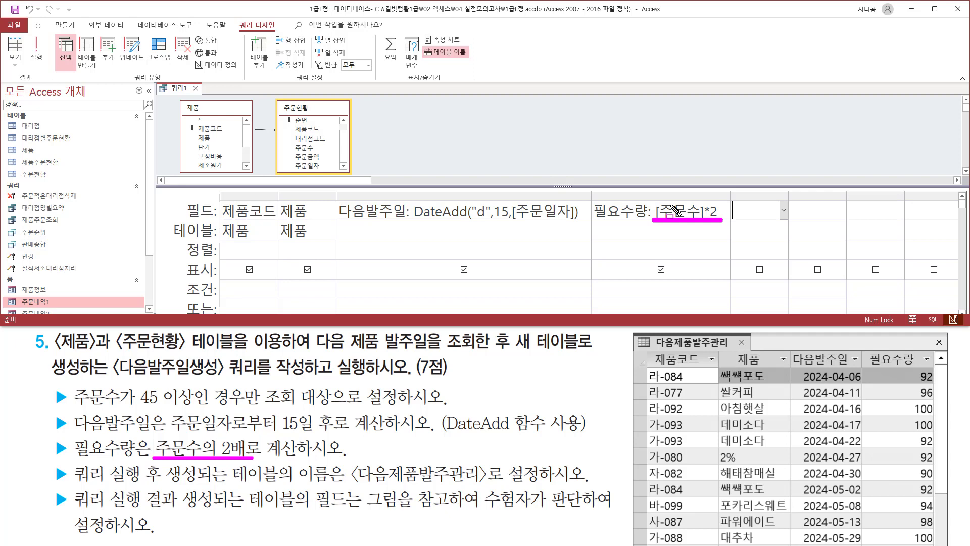
Add the 주문수 field of the 주문현황 table as a separate column for the 45-or-more condition.
mouse_move(68, 383)
mouse_down()
mouse_move(51, 413)
mouse_move(68, 384)
mouse_move(127, 406)
mouse_move(144, 386)
mouse_move(145, 401)
mouse_move(202, 407)
mouse_move(400, 406)
mouse_up()
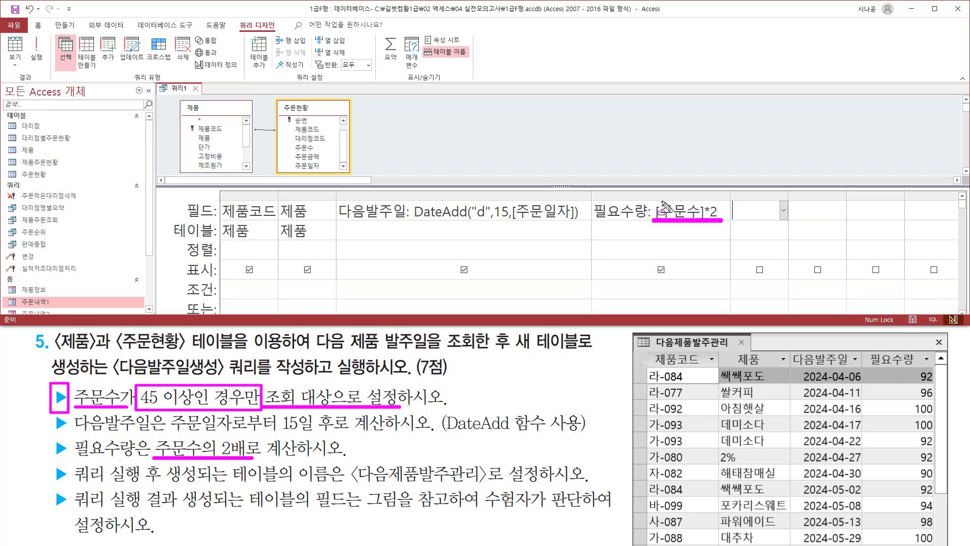
mouse_move(658, 199)
mouse_down()
mouse_move(663, 222)
mouse_move(703, 219)
mouse_up()
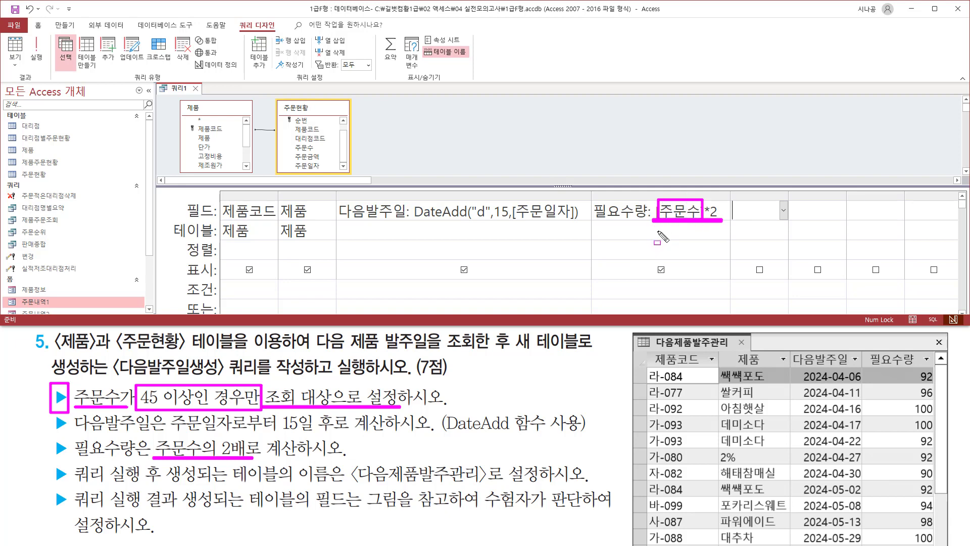
drag(290, 142, 325, 153)
key(Escape)
click(311, 151)
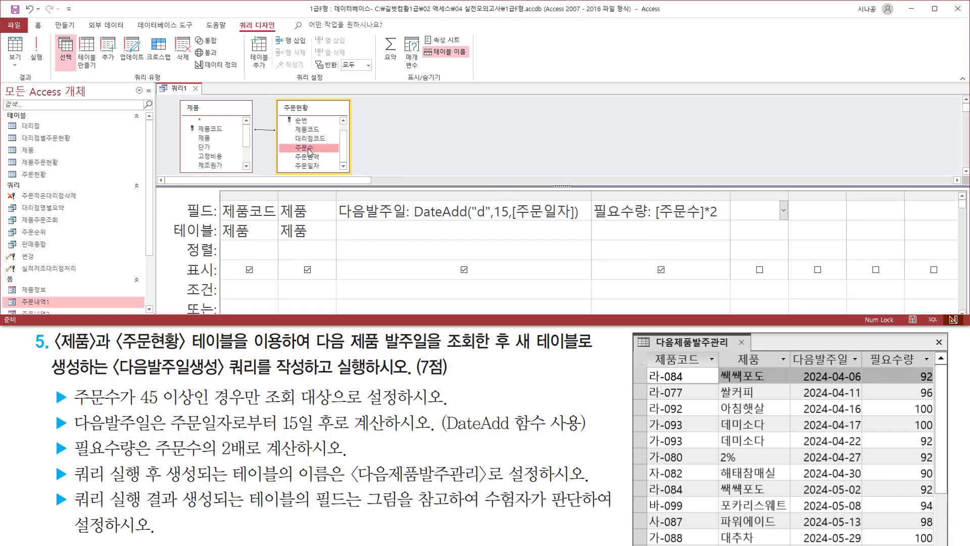
double_click(310, 150)
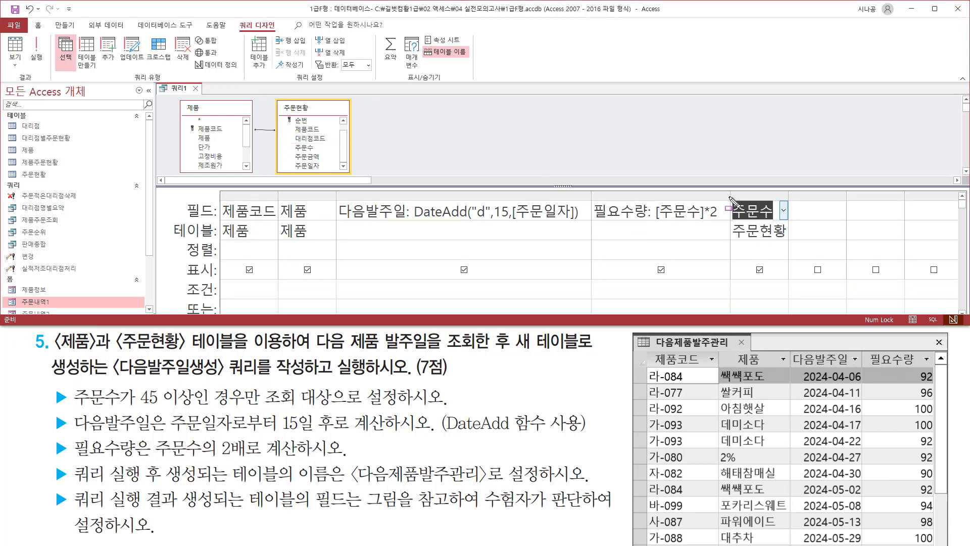
Enter the criterion >=45 for the added 주문수 column.
drag(730, 197, 787, 240)
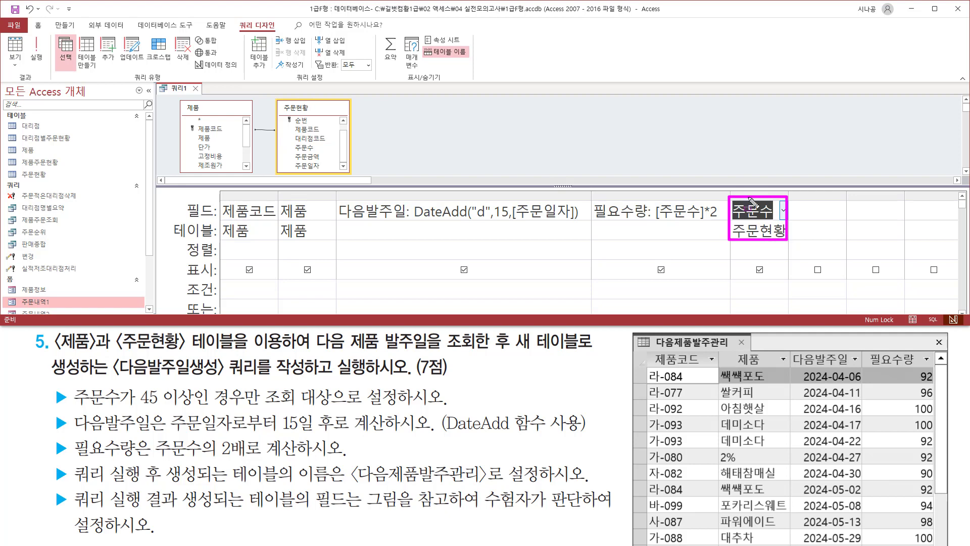
key(Escape)
click(749, 289)
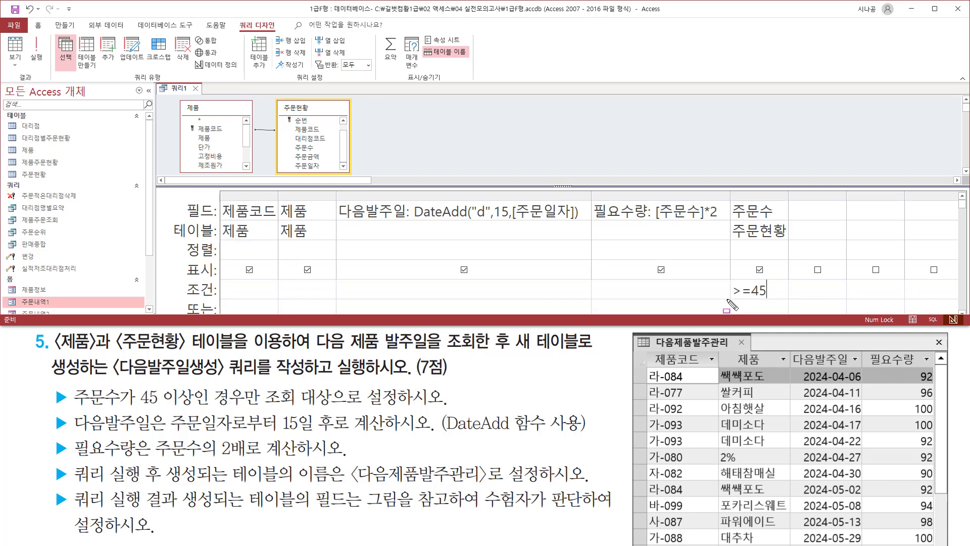
drag(726, 298, 774, 299)
key(Escape)
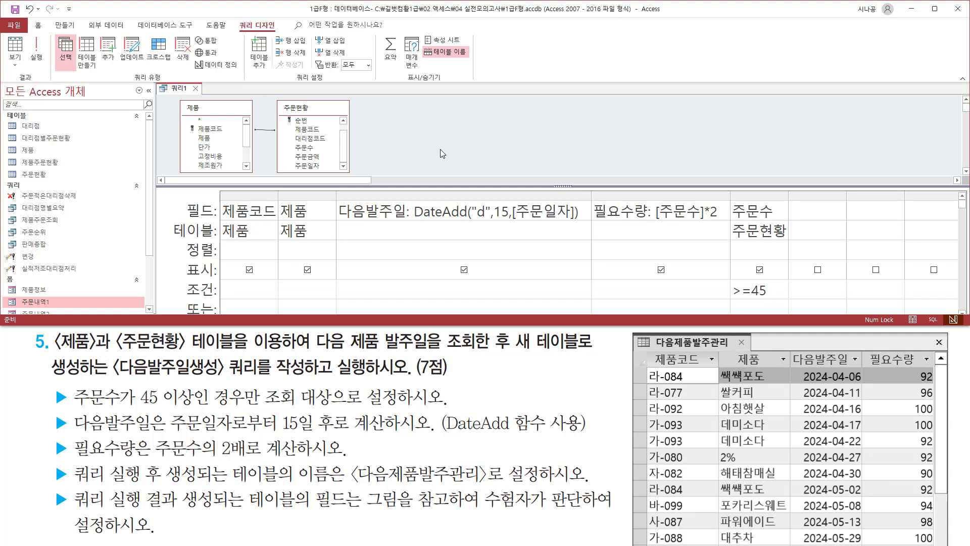
Run the select query to view its records and fit the 제품 column to its contents.
drag(28, 32, 49, 69)
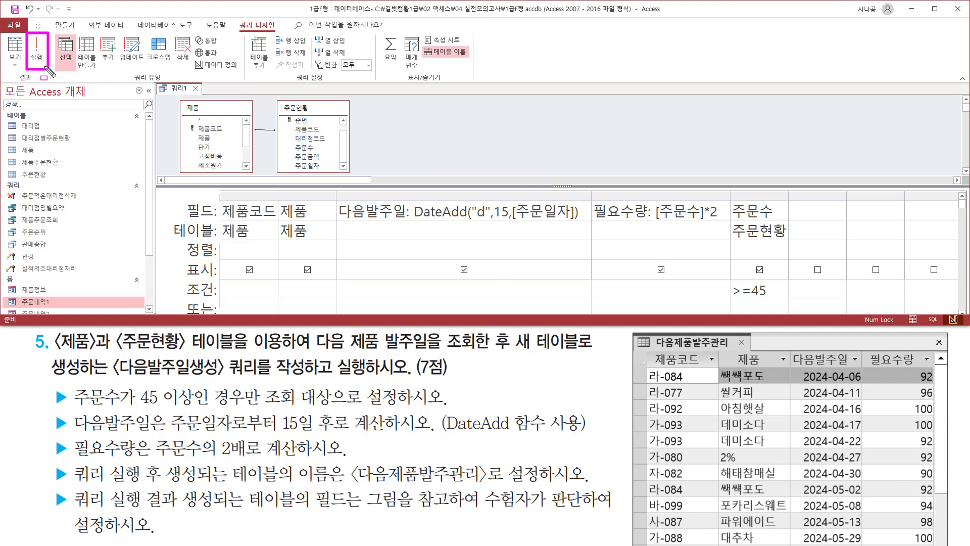
click(41, 55)
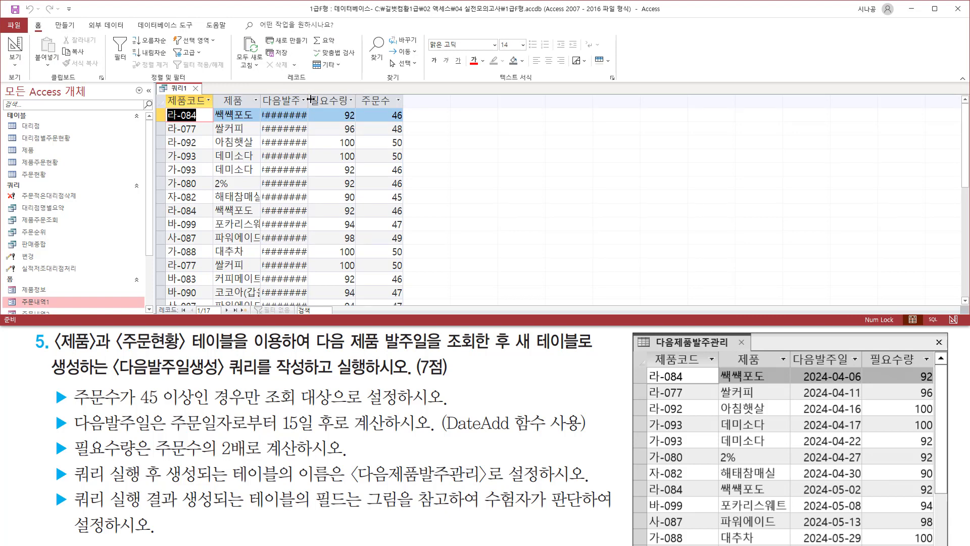
drag(218, 93, 304, 110)
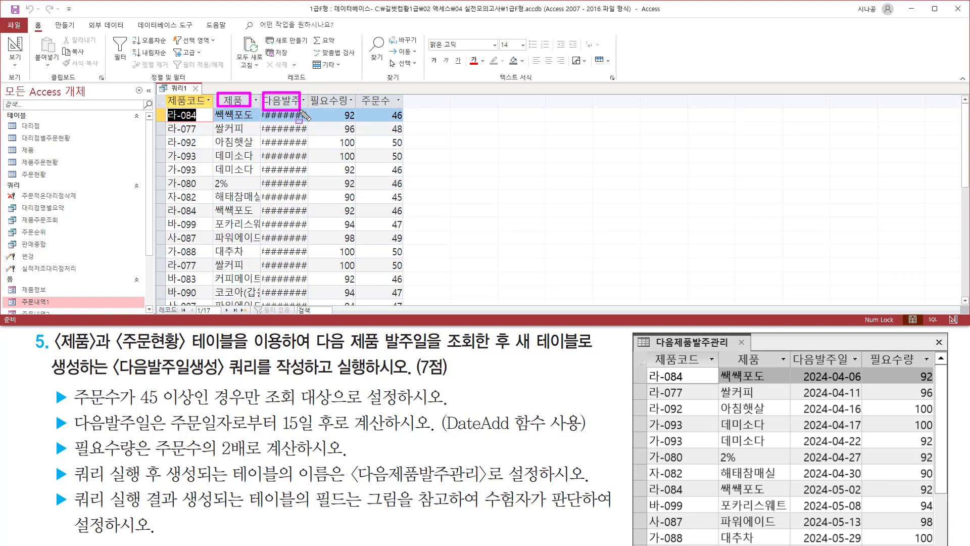
key(Escape)
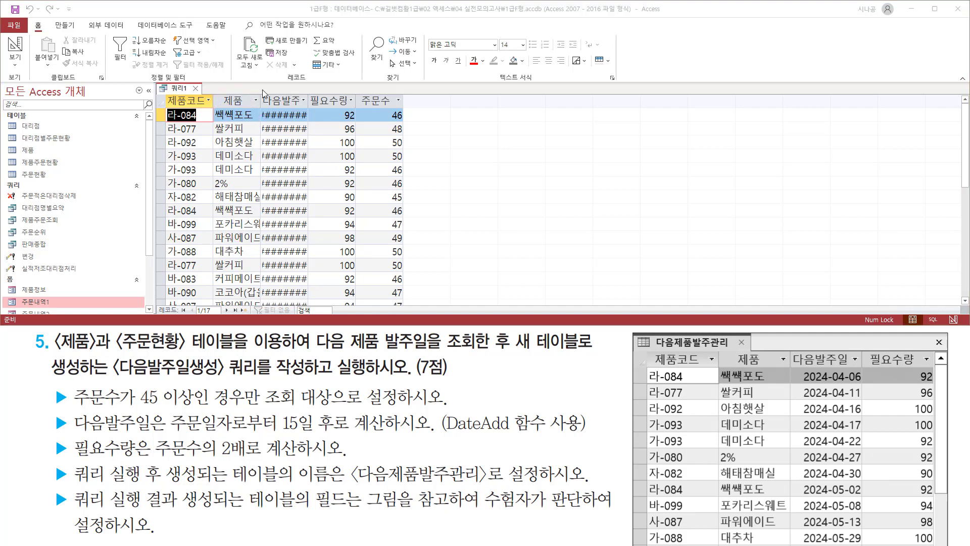
double_click(260, 98)
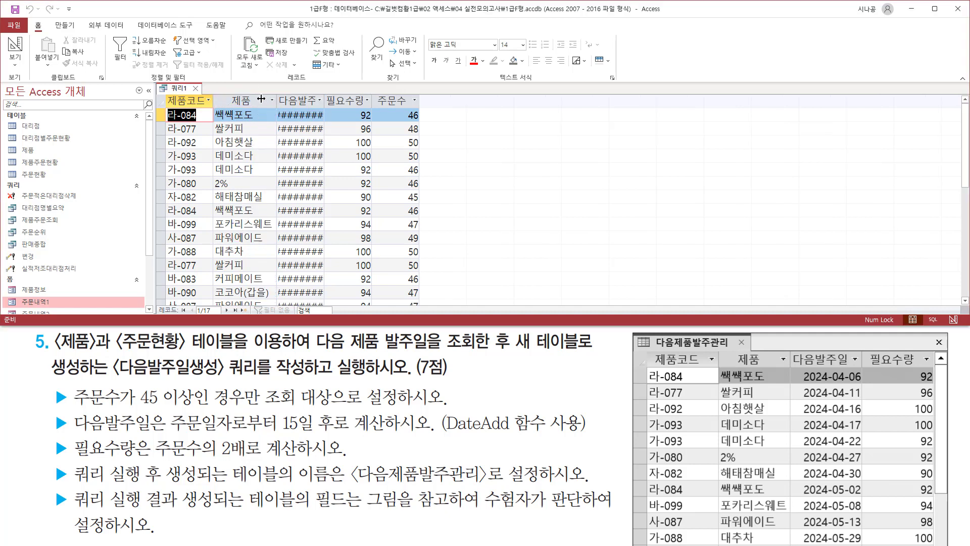
Fit the 다음발주일 column to its contents and check the 주문수 values against the 45-or-more condition.
double_click(324, 100)
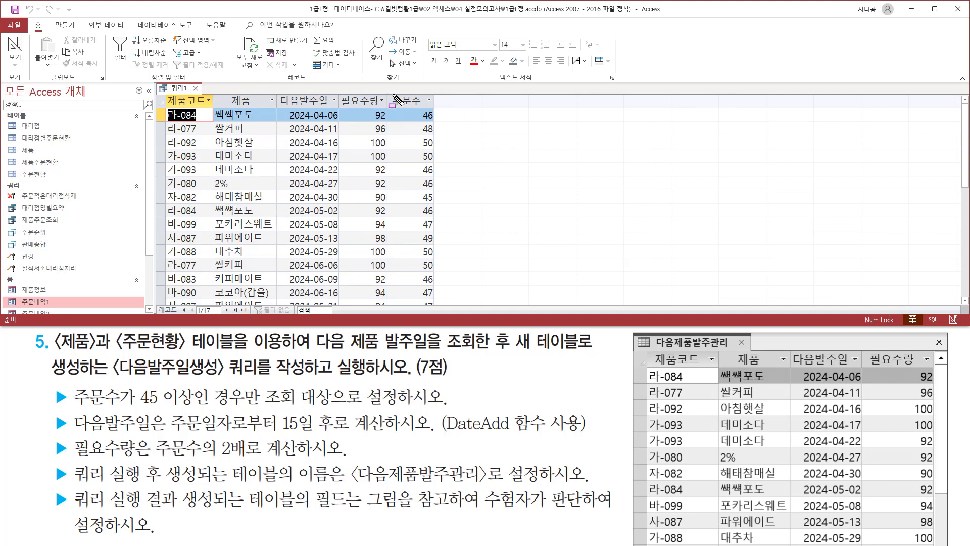
drag(392, 105, 430, 93)
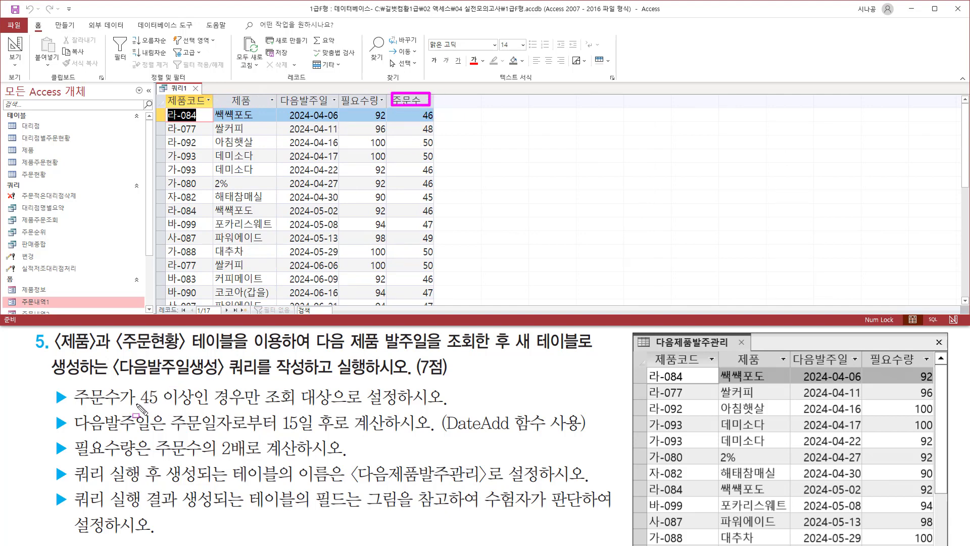
drag(136, 403, 236, 403)
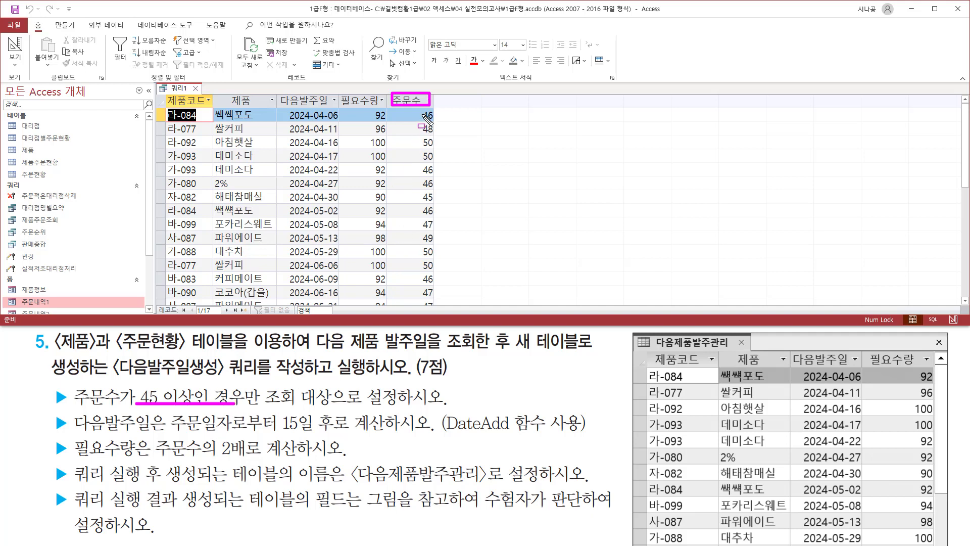
drag(420, 107, 441, 300)
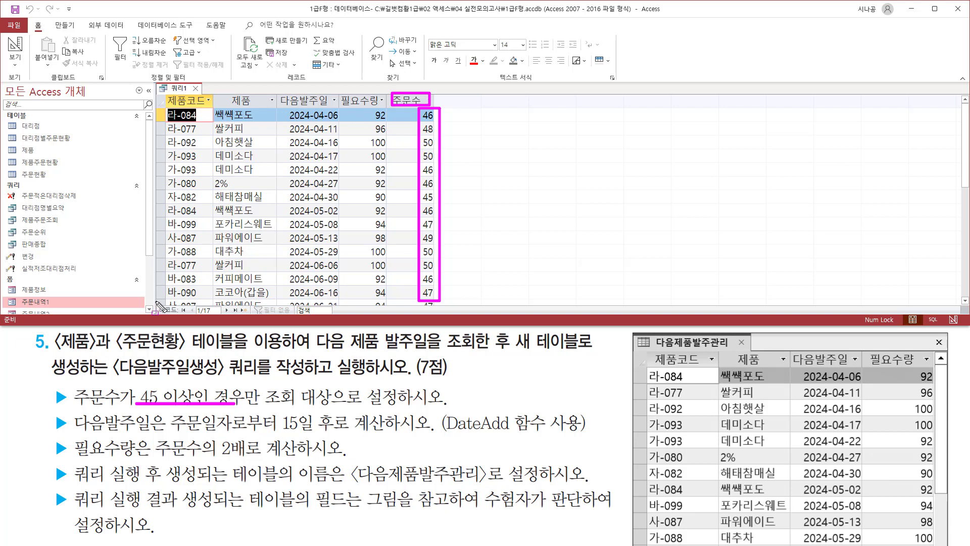
mouse_move(156, 301)
mouse_down()
mouse_move(164, 311)
mouse_move(240, 313)
mouse_up()
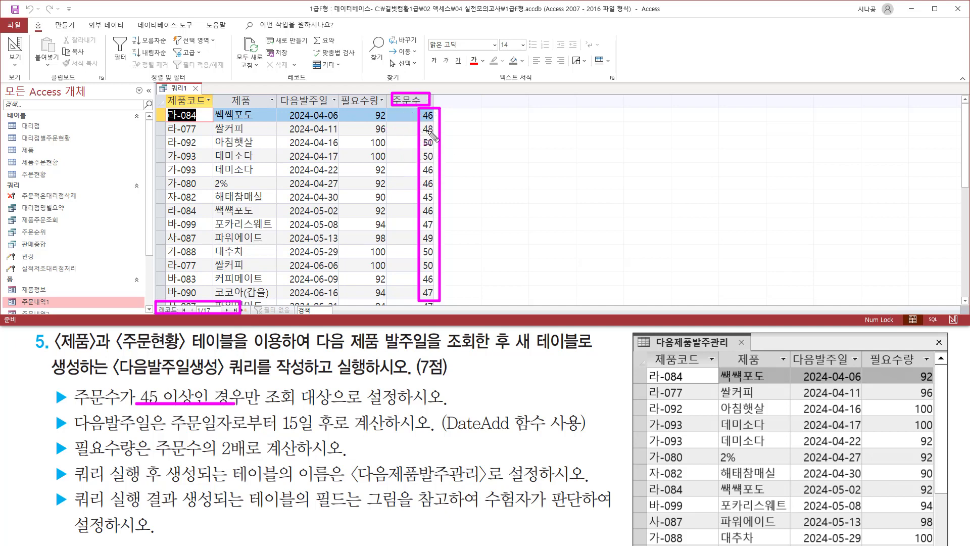
key(Escape)
Return to the query's design view and hide the 주문수 criterion column from the results.
right_click(179, 92)
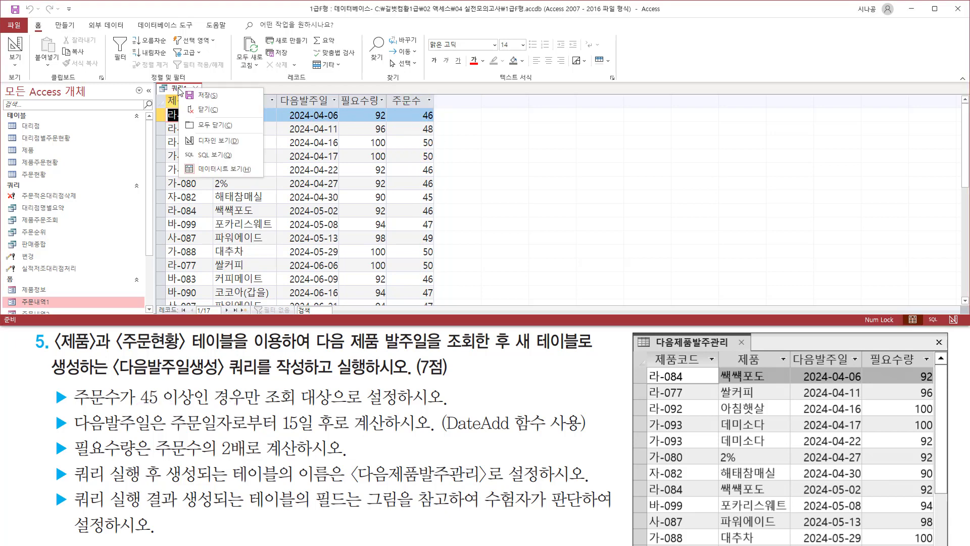
click(204, 141)
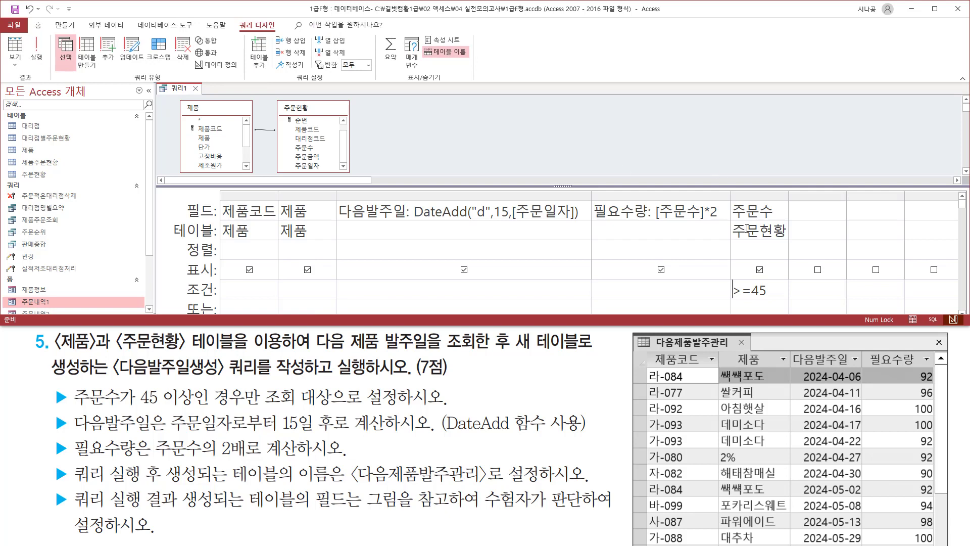
drag(729, 193, 791, 303)
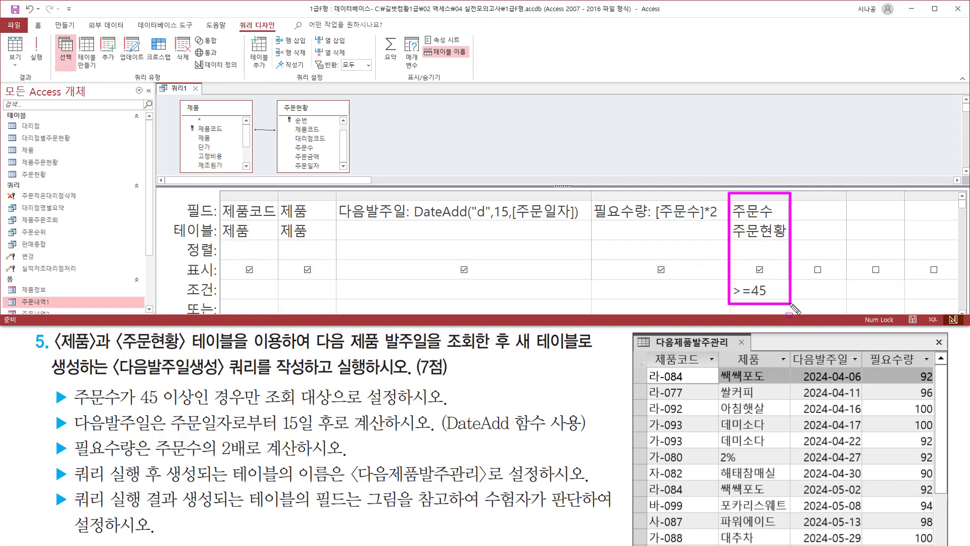
drag(194, 275, 221, 280)
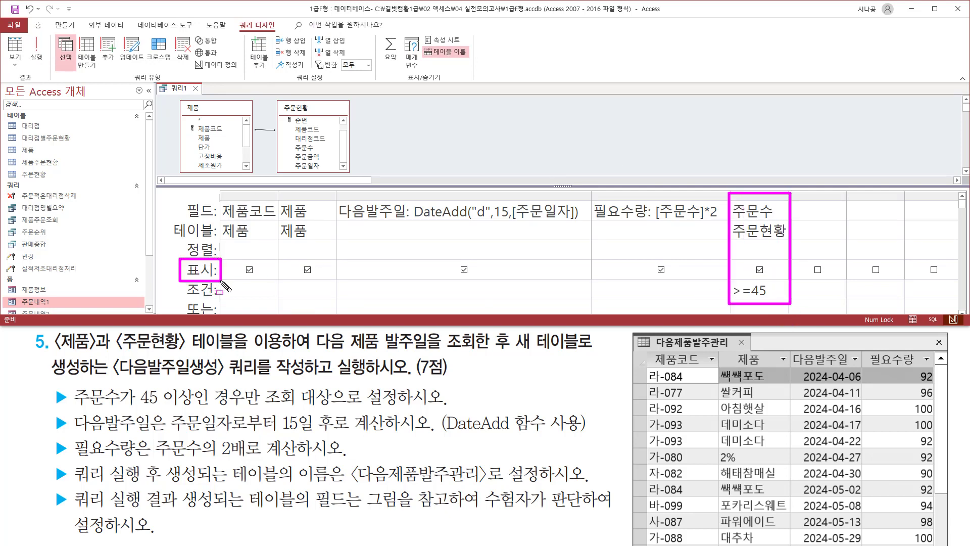
drag(751, 265, 770, 278)
click(759, 269)
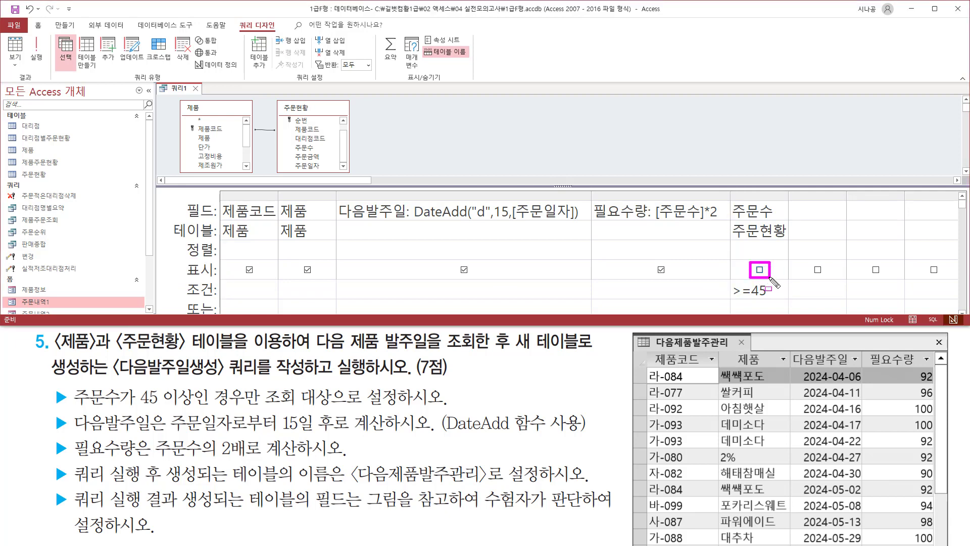
Run the select query again and compare its fields with those of the sample table in task 5.
key(Escape)
click(34, 47)
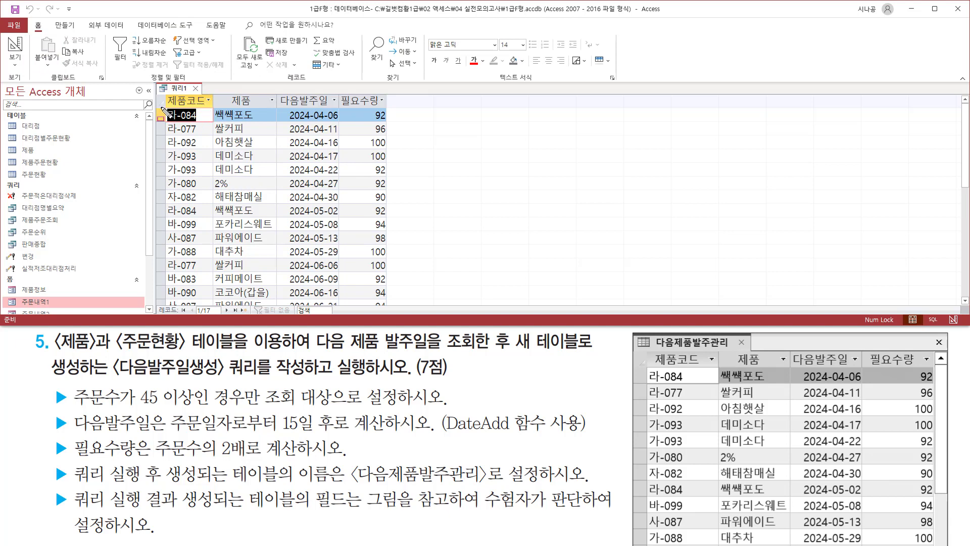
mouse_move(166, 109)
mouse_down()
mouse_move(389, 107)
mouse_move(390, 94)
mouse_up()
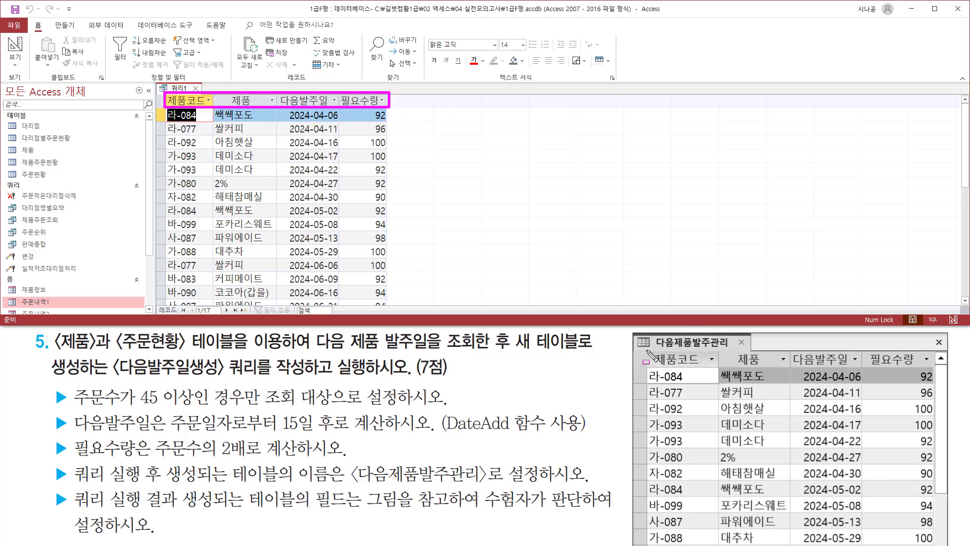
drag(647, 350, 939, 372)
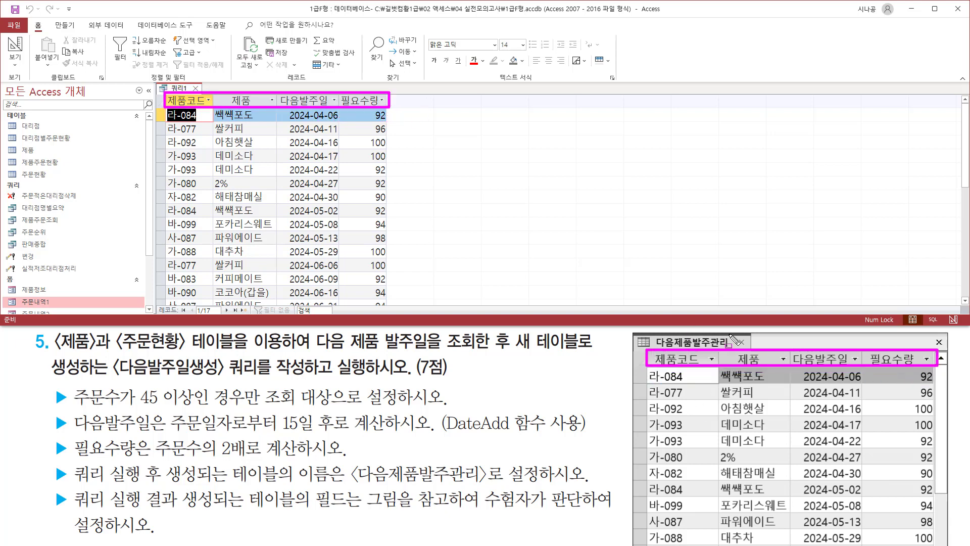
mouse_move(646, 369)
mouse_down()
mouse_move(694, 507)
mouse_move(696, 545)
mouse_move(939, 543)
mouse_up()
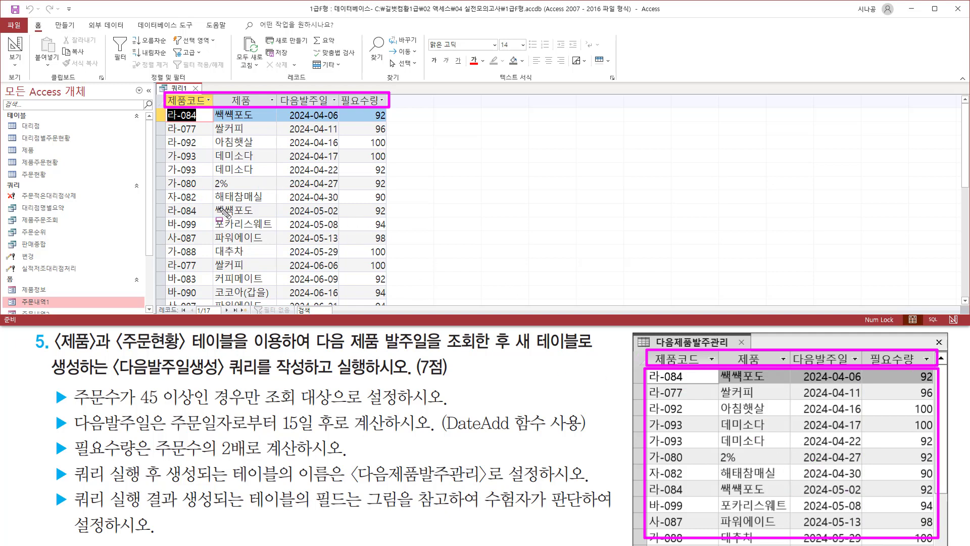
key(Escape)
Return to the query's design view and check the name task 5 requires for the generated table.
right_click(179, 91)
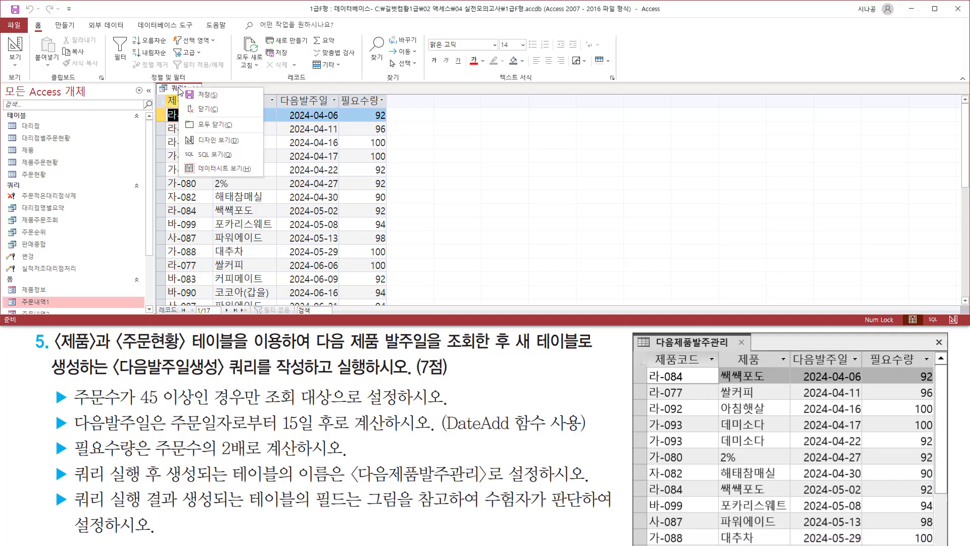
click(202, 141)
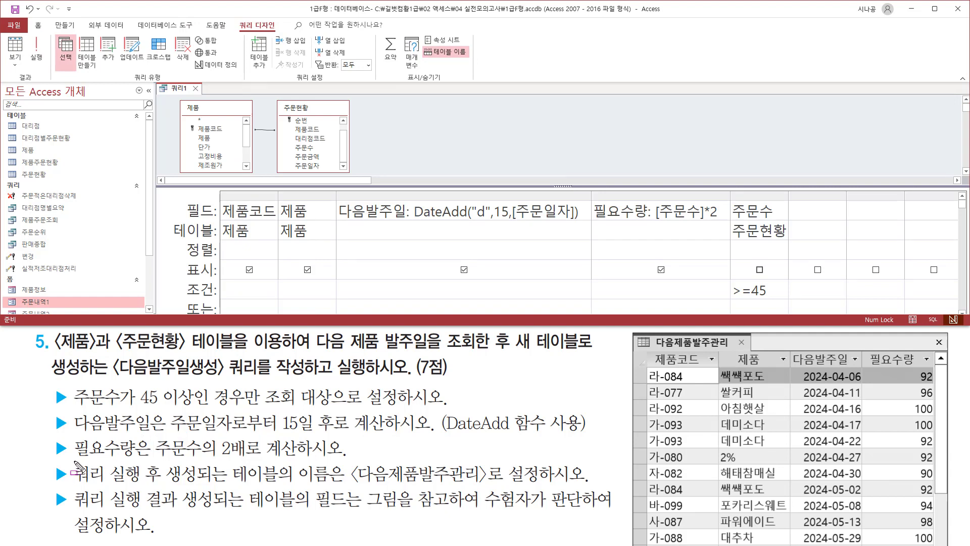
mouse_move(73, 460)
mouse_down()
mouse_move(86, 485)
mouse_move(473, 485)
mouse_up()
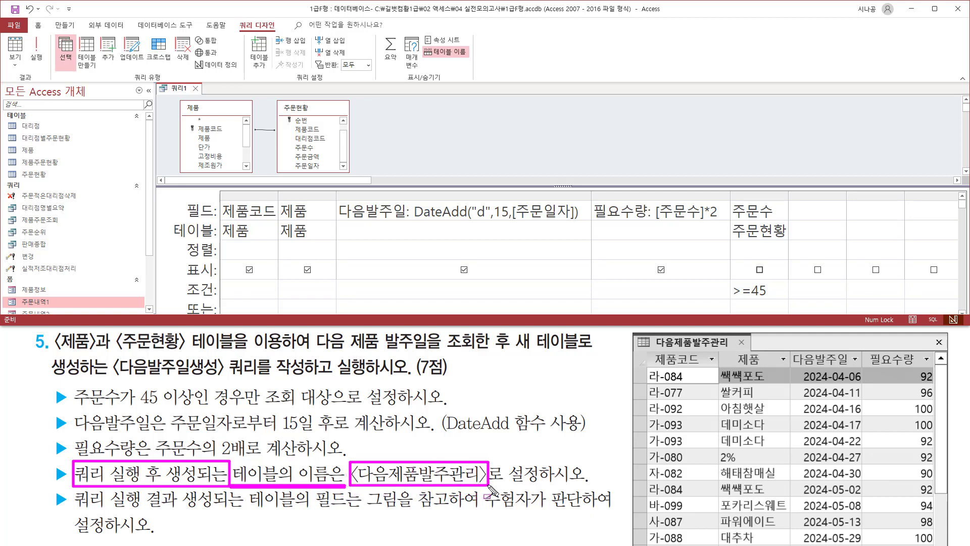
drag(489, 484, 586, 484)
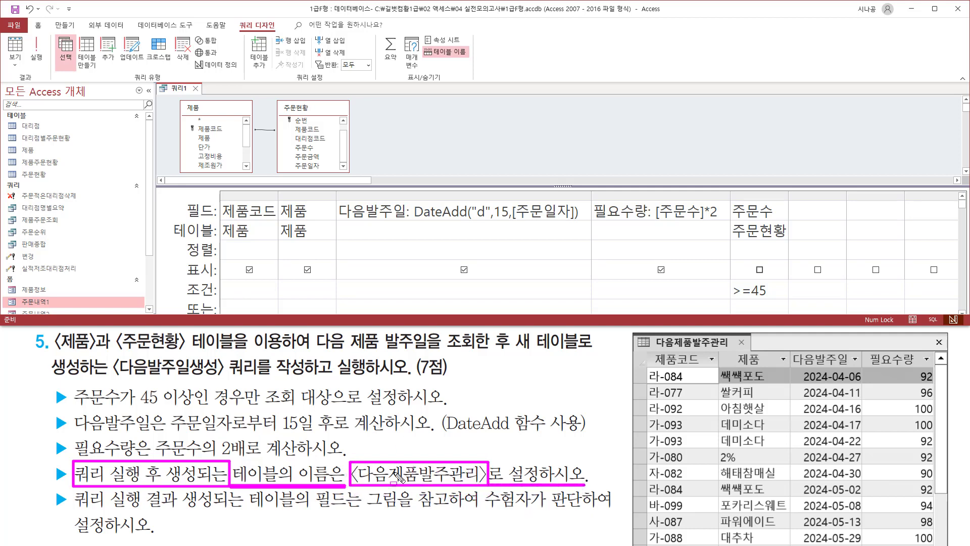
mouse_move(234, 18)
mouse_down()
mouse_move(262, 40)
mouse_move(277, 33)
mouse_up()
drag(121, 70, 169, 84)
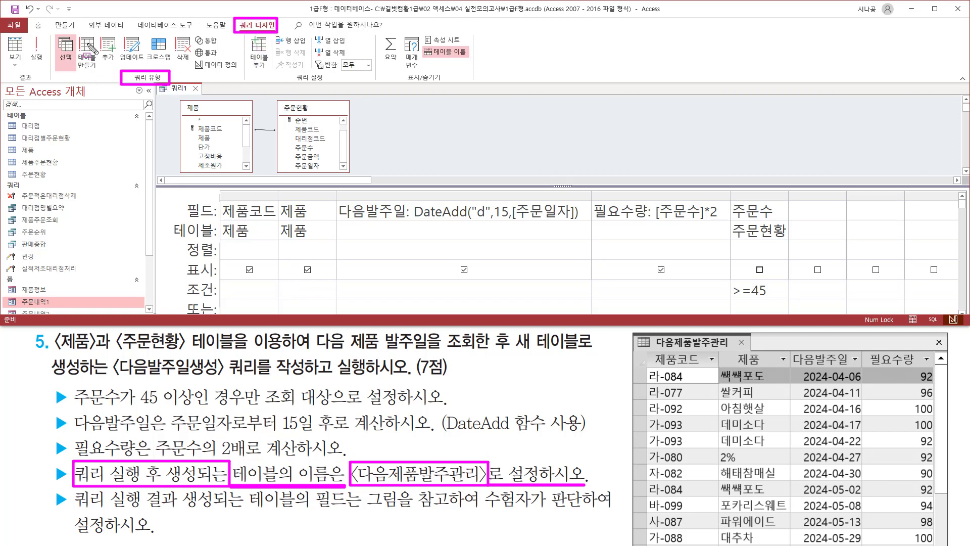
drag(77, 36, 98, 71)
key(Escape)
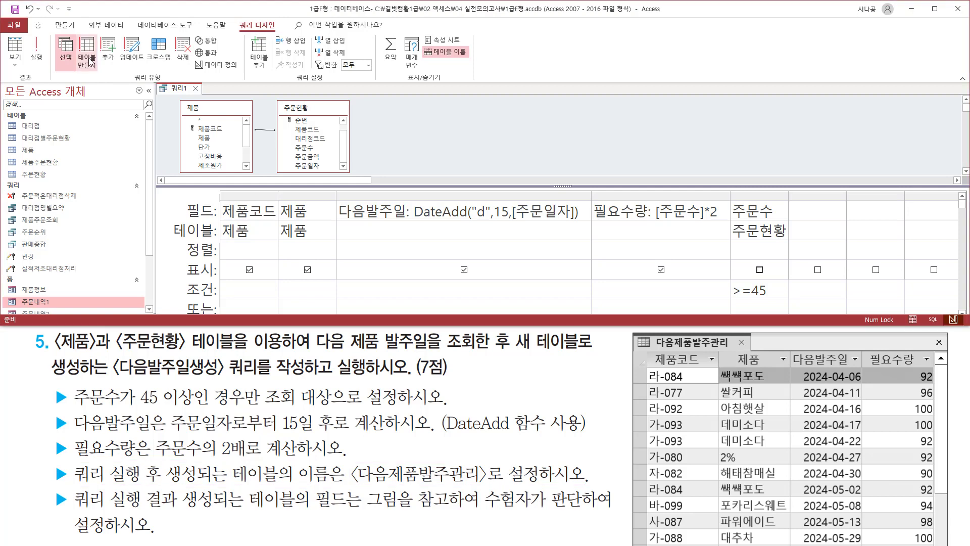
Change the query into a make-table query that creates the table 다음제품발주관리 in the current database.
click(87, 54)
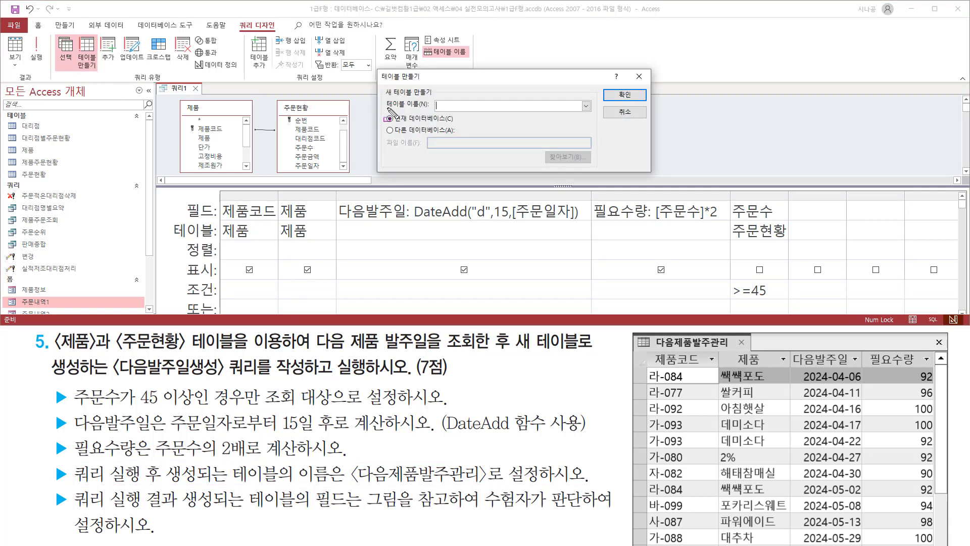
drag(379, 109, 584, 111)
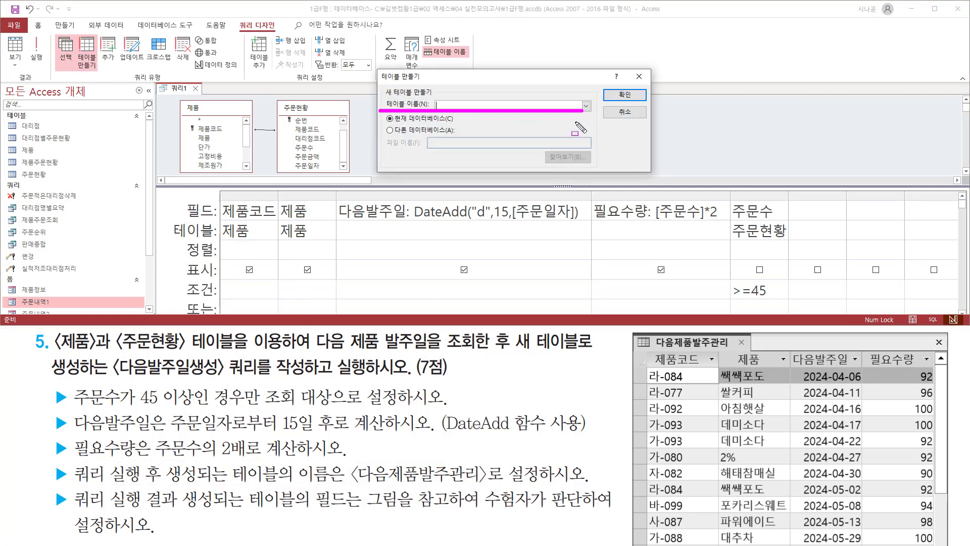
drag(348, 481, 478, 483)
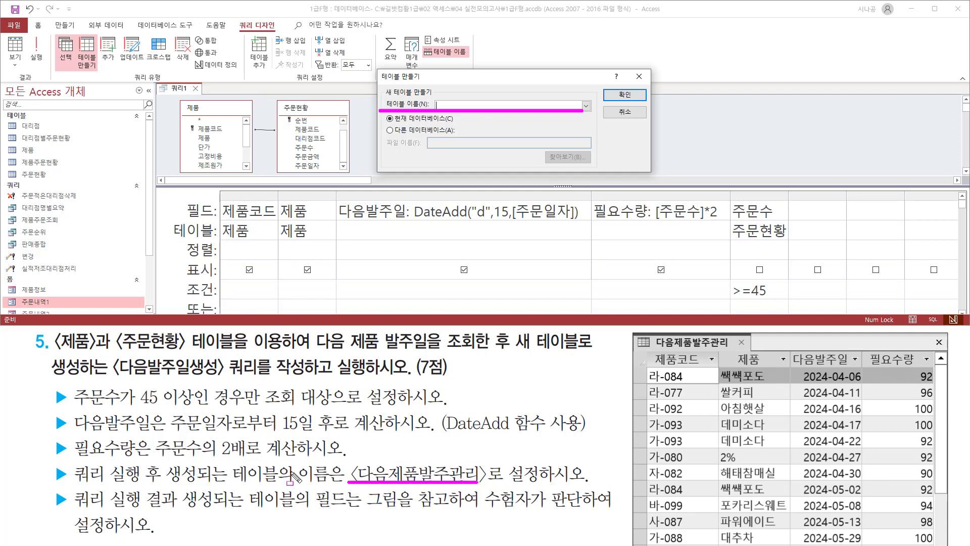
drag(228, 460, 345, 489)
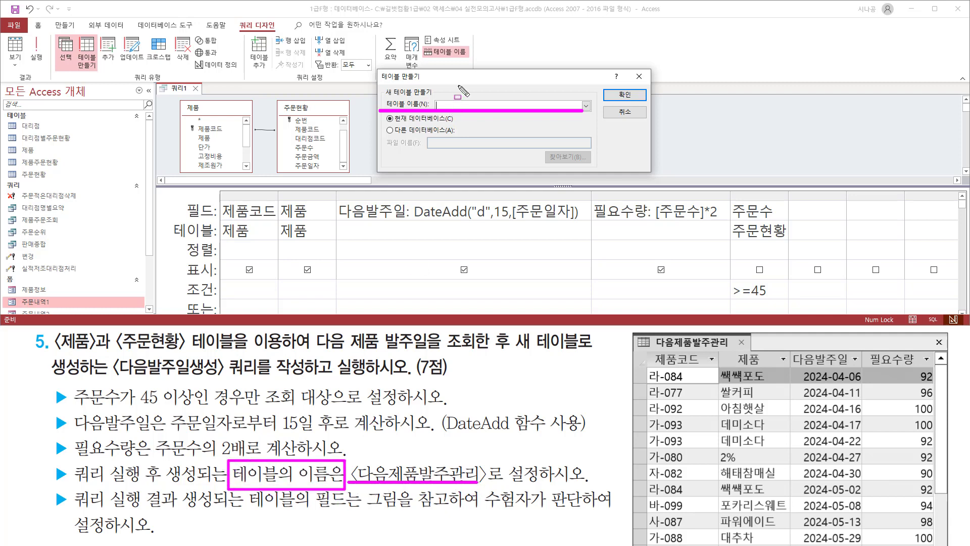
key(Escape)
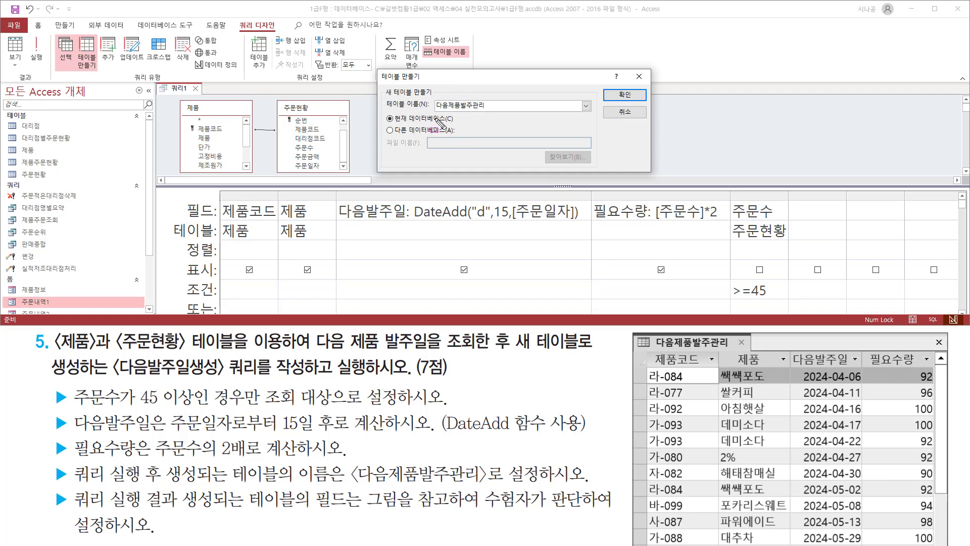
drag(434, 110, 489, 110)
drag(603, 86, 636, 100)
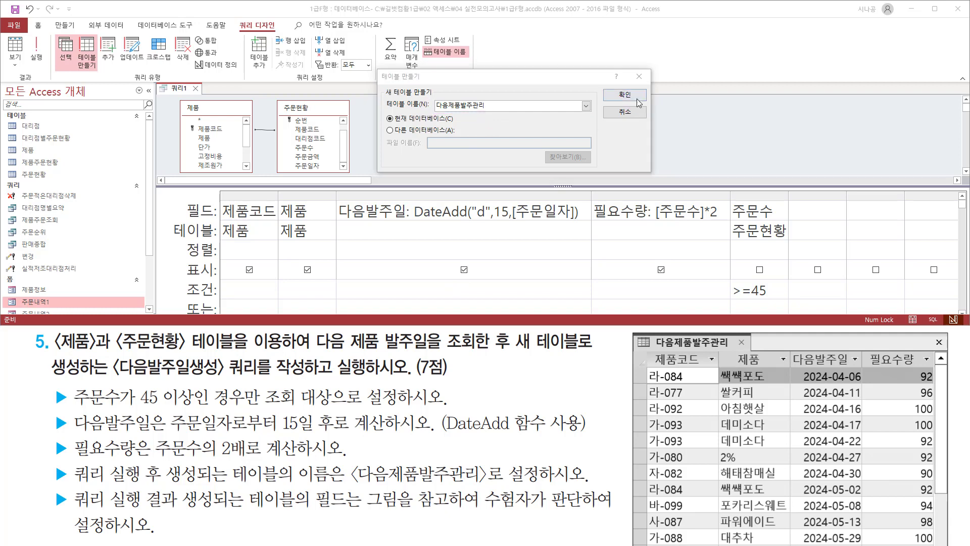
click(624, 94)
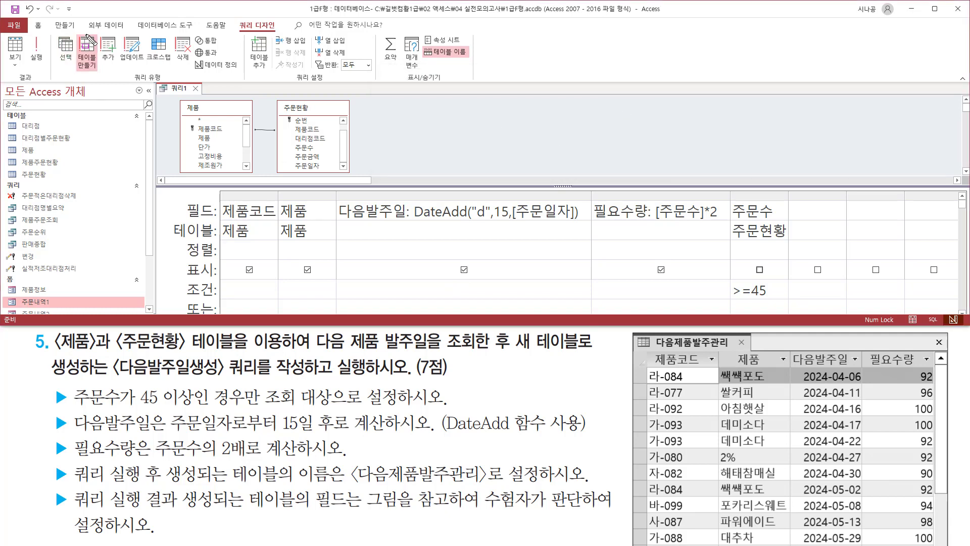
Run the make-table query and accept creating the new table from the selected records.
drag(73, 33, 103, 77)
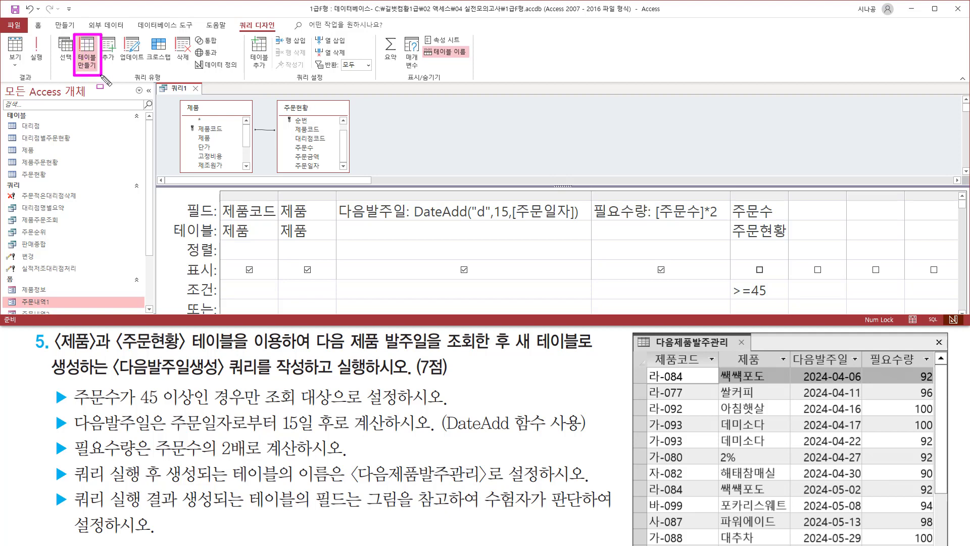
drag(30, 35, 46, 70)
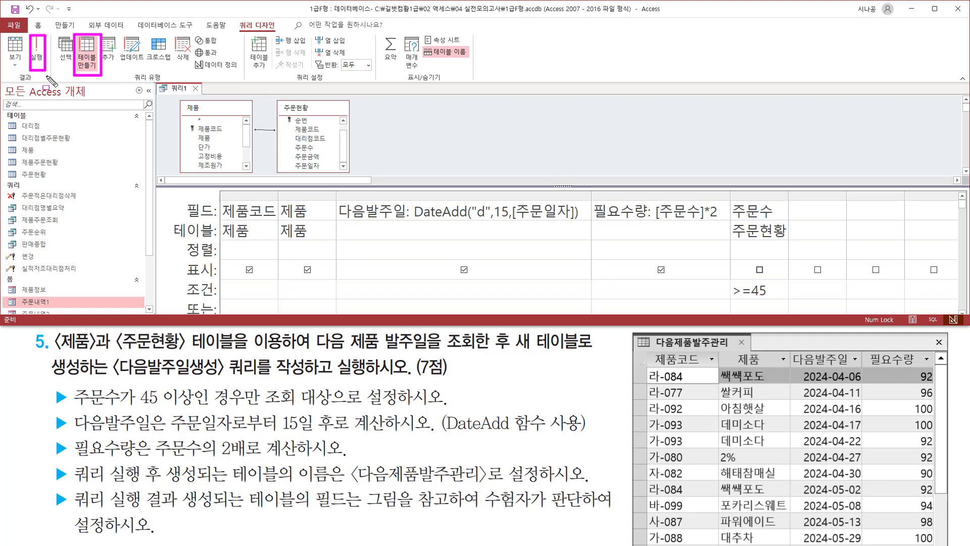
key(Escape)
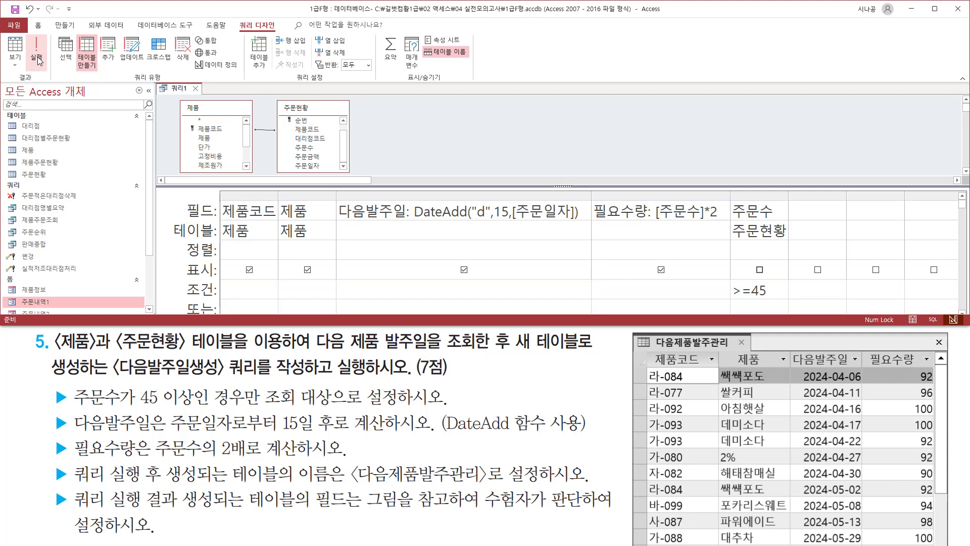
click(36, 59)
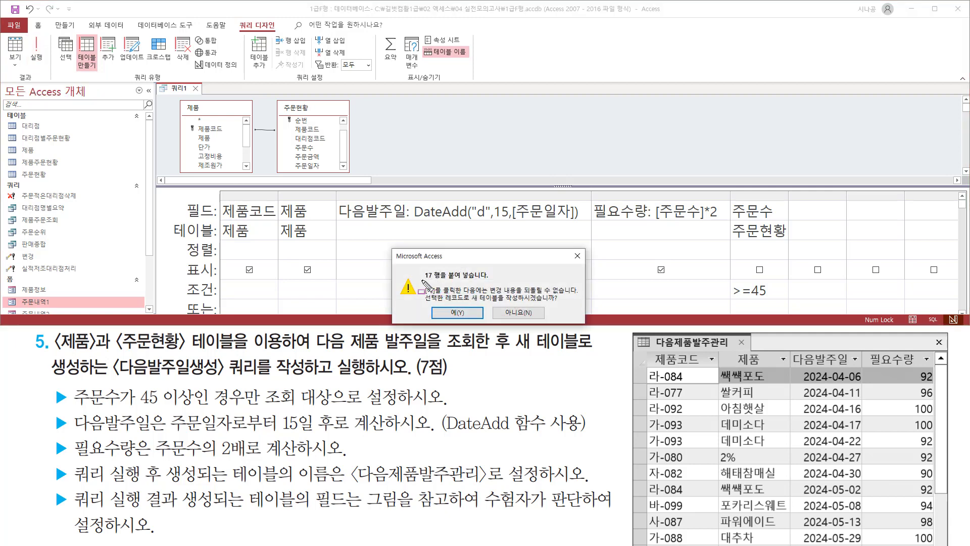
mouse_move(424, 281)
mouse_down()
mouse_move(490, 281)
mouse_move(555, 301)
mouse_up()
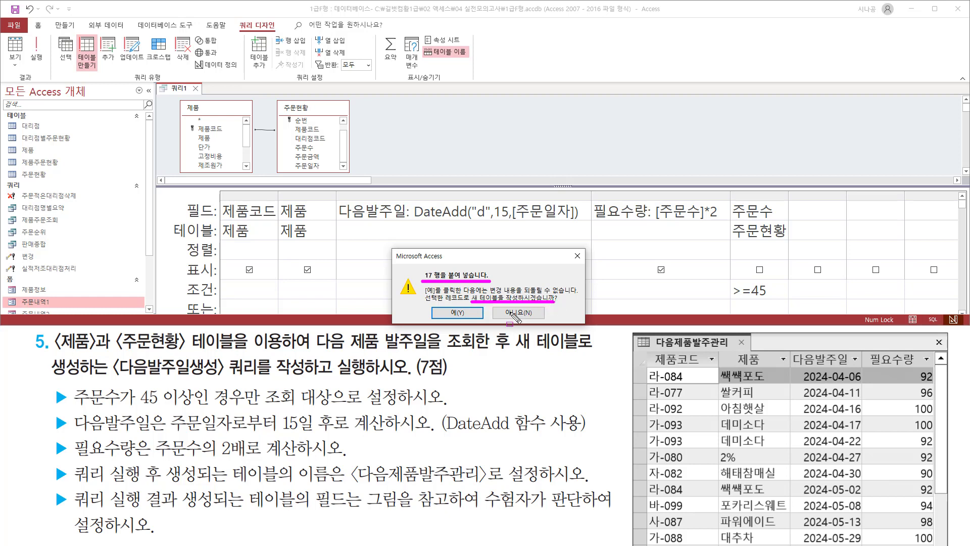
mouse_move(437, 307)
mouse_down()
mouse_move(477, 309)
mouse_move(439, 319)
mouse_up()
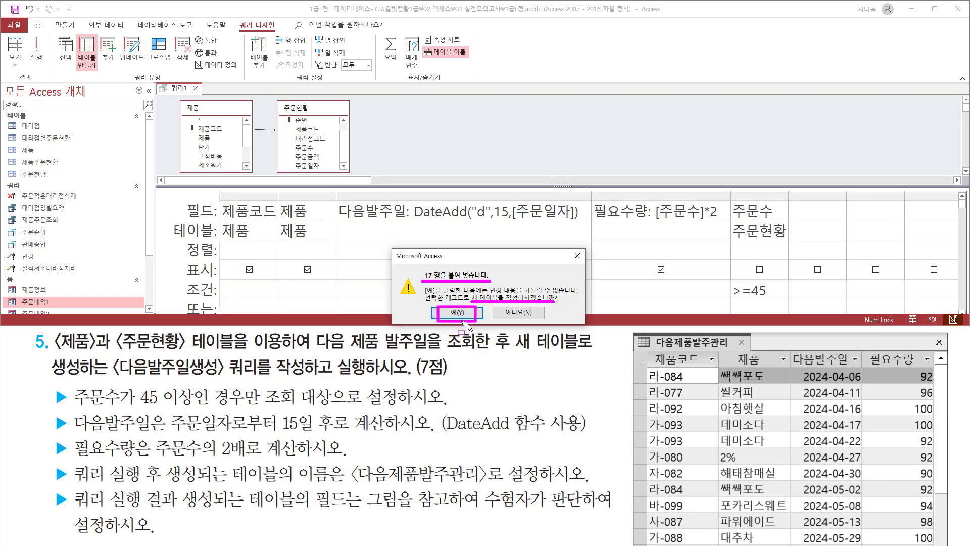
click(457, 312)
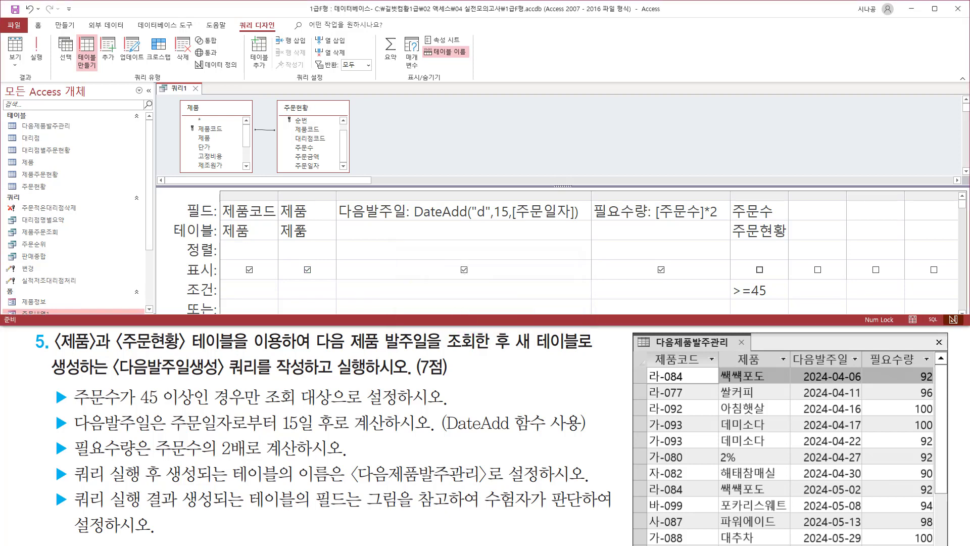
mouse_move(20, 120)
mouse_down()
mouse_move(22, 130)
mouse_move(78, 131)
mouse_up()
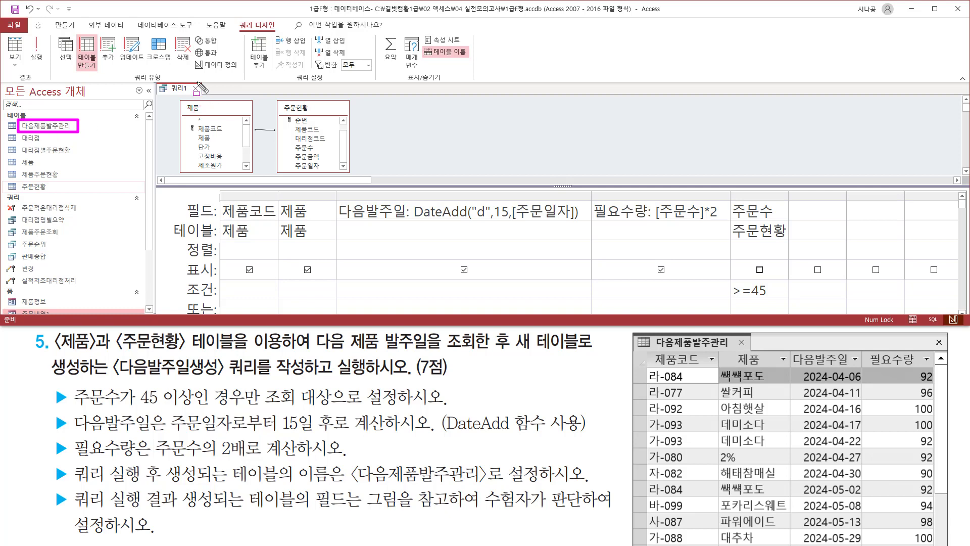
Close the make-table query's design and agree to save its changes.
drag(190, 80, 206, 96)
key(Escape)
click(196, 89)
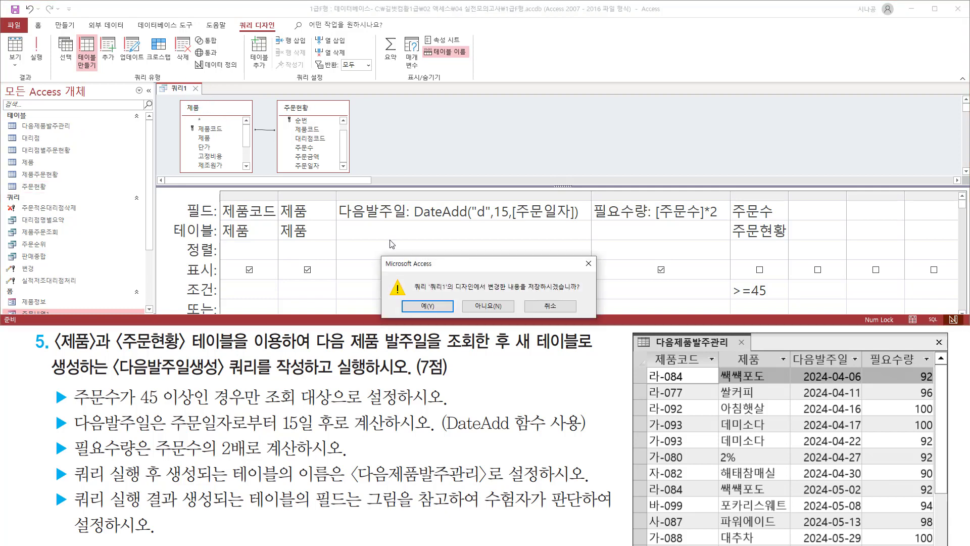
drag(542, 305, 583, 293)
key(Escape)
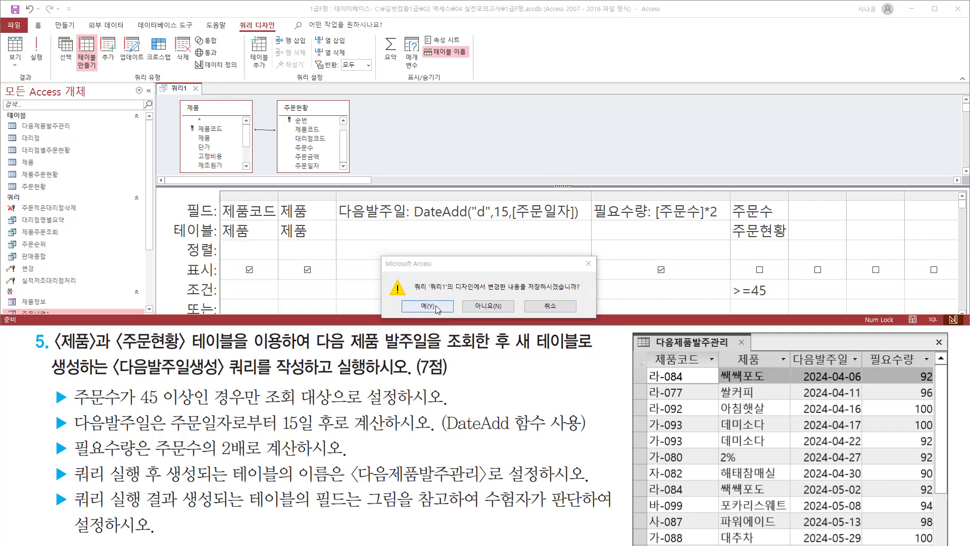
click(437, 308)
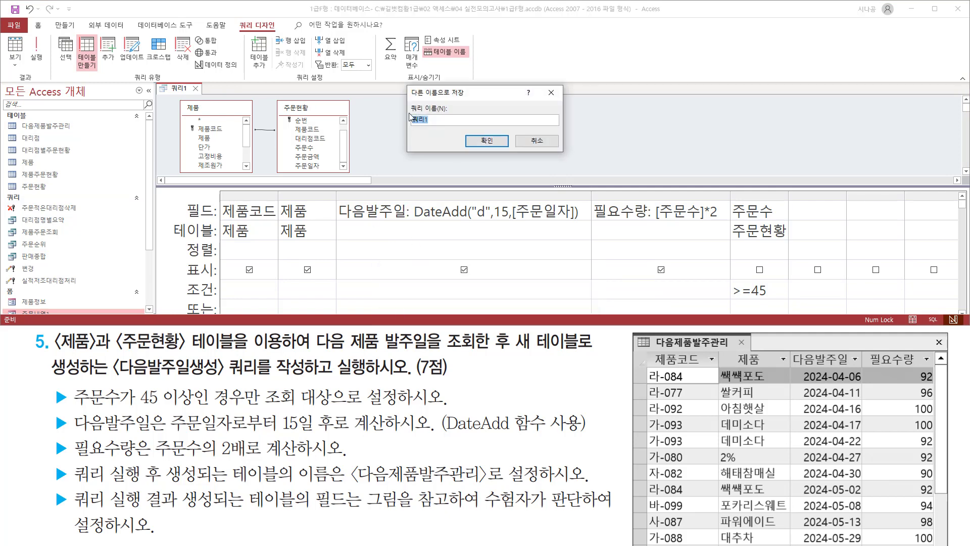
Save the query under the name task 5 requires, 다음발주일생성.
drag(409, 101, 455, 128)
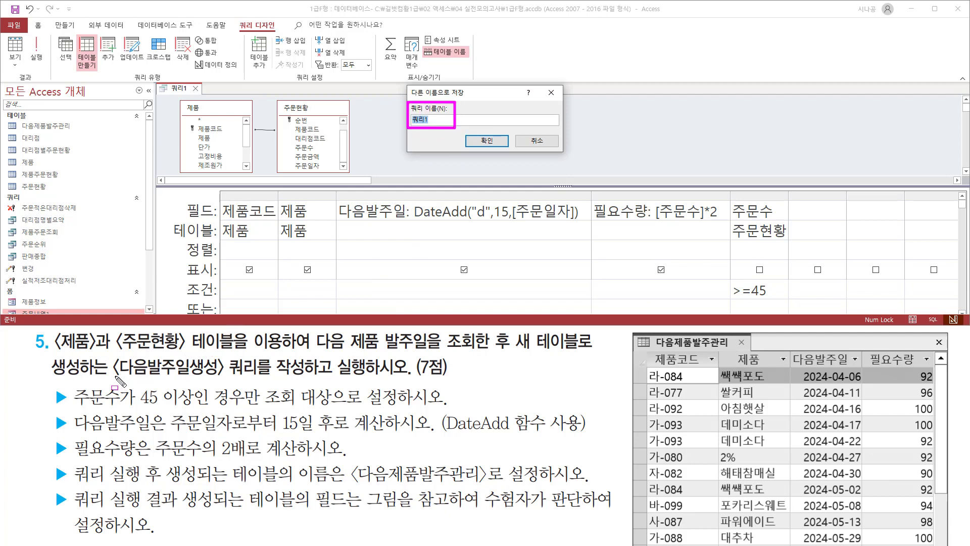
drag(112, 377, 310, 376)
key(Escape)
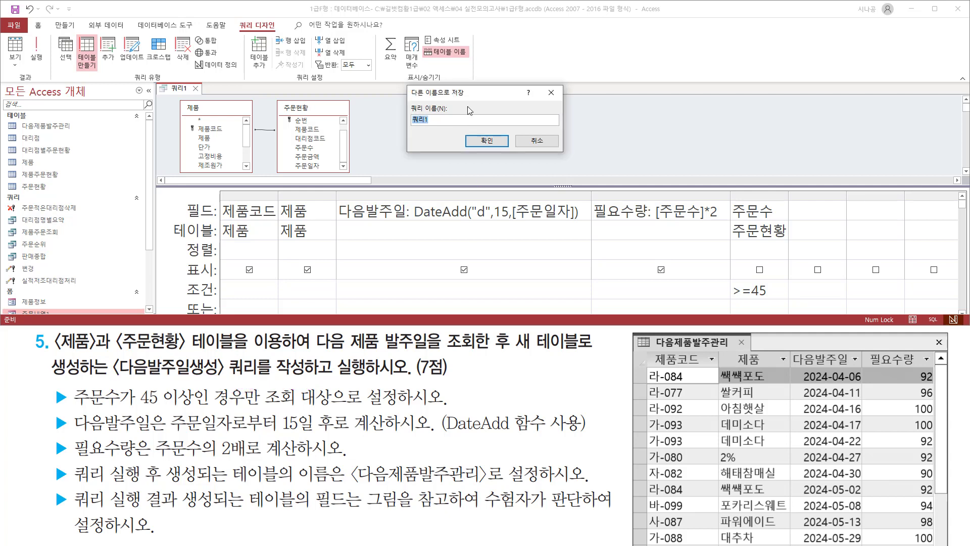
text(다음발주일생ㅅ)
key(ctrl+2)
drag(407, 129, 463, 128)
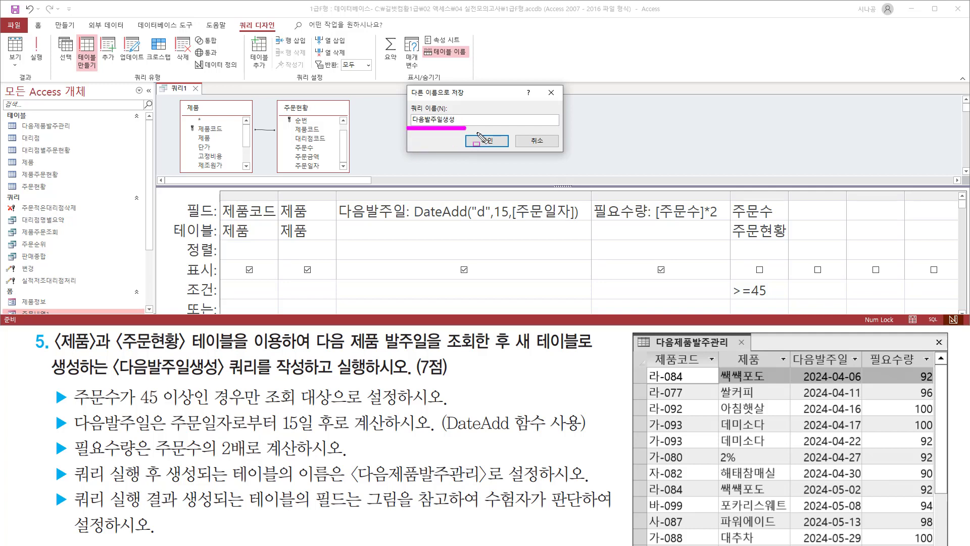
key(Escape)
click(485, 141)
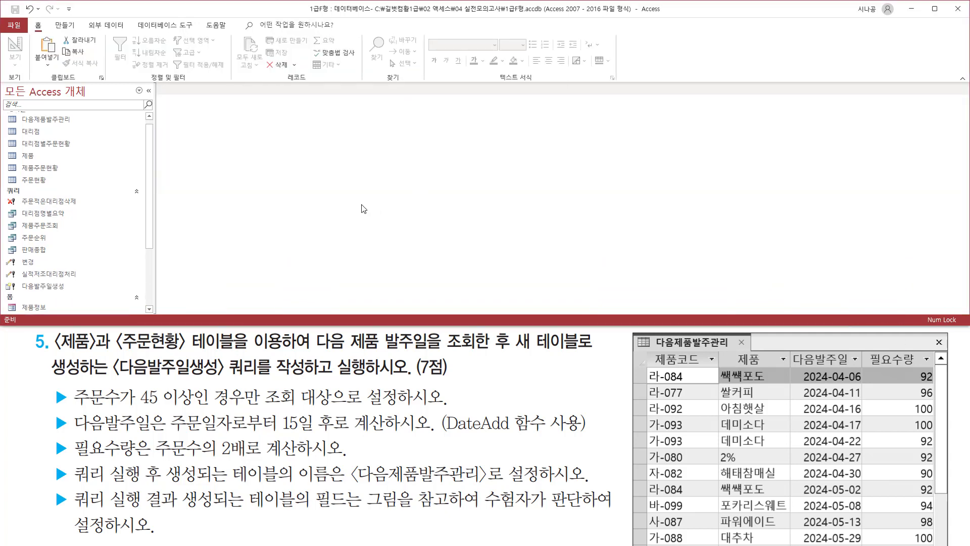
Locate the saved 다음발주일생성 query among the database objects and open the generated table 다음제품발주관리.
drag(16, 278, 72, 293)
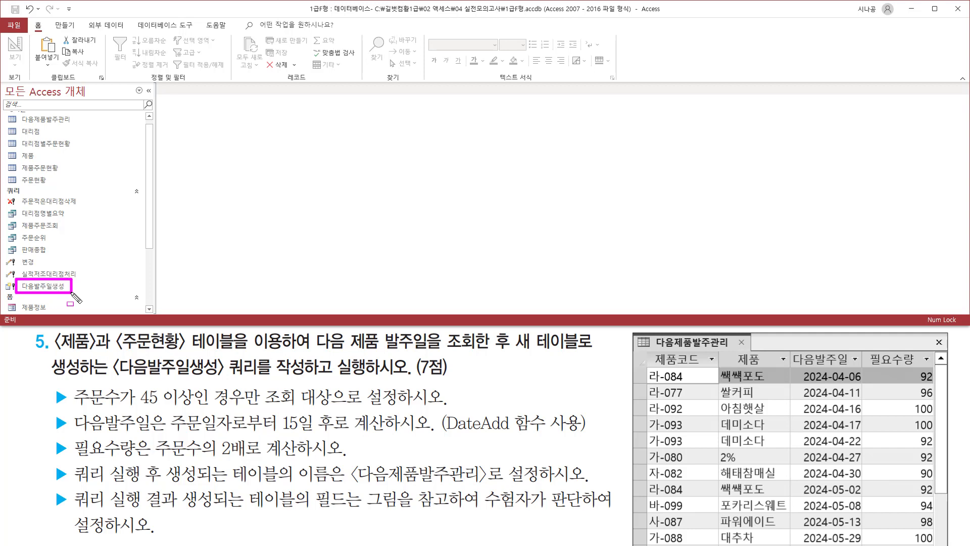
key(Escape)
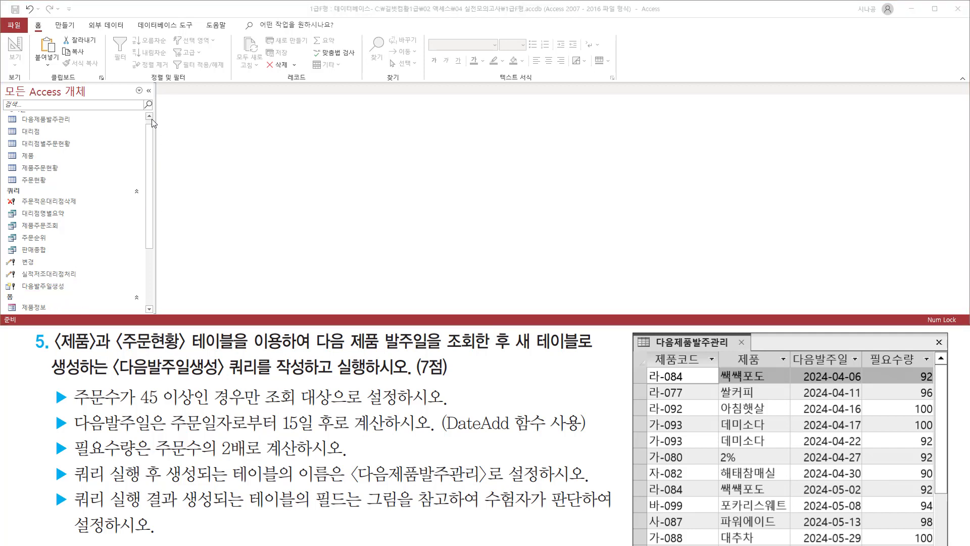
scroll(152, 123, up, 1)
click(91, 125)
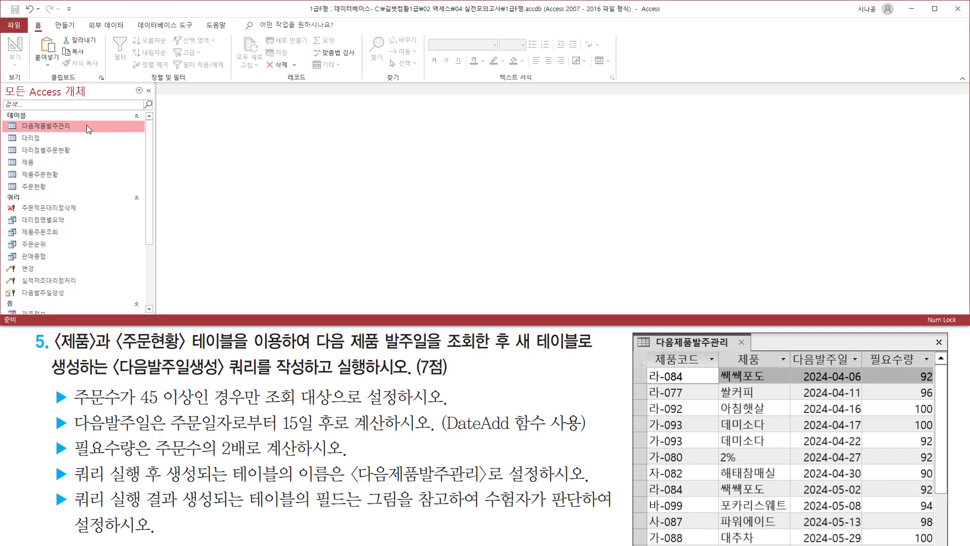
drag(14, 120, 81, 133)
key(Escape)
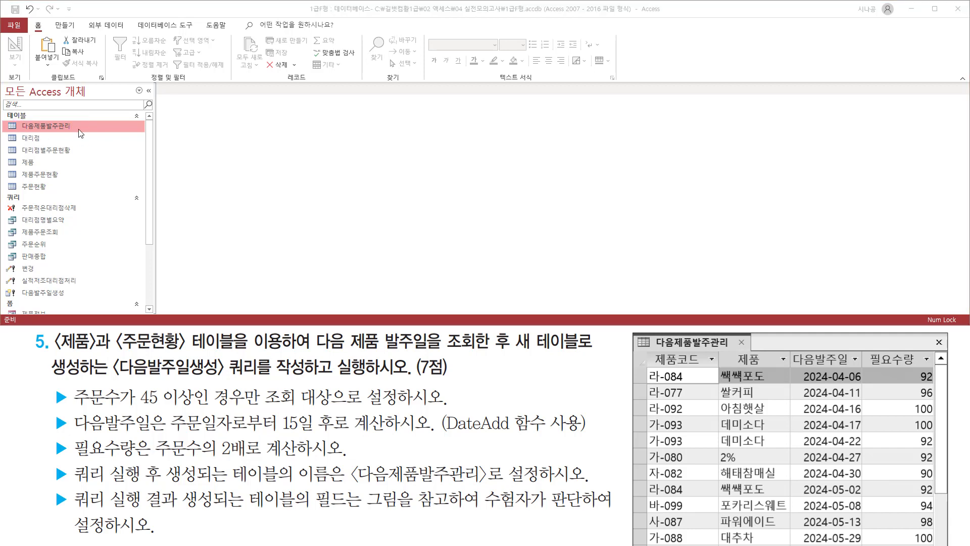
double_click(65, 126)
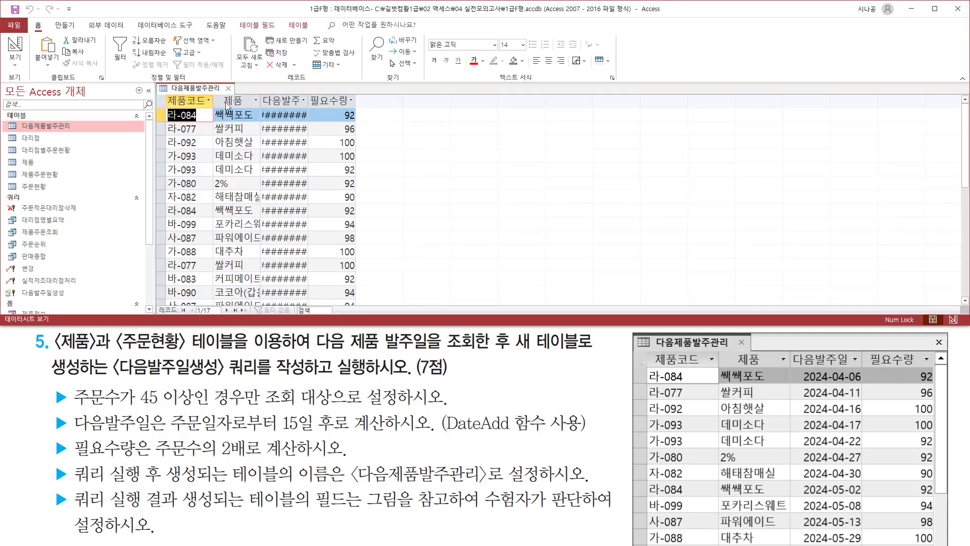
Fit the 제품 and 다음발주일 columns to their contents and close the 다음제품발주관리 table, saving its layout.
mouse_move(218, 94)
mouse_down()
mouse_move(253, 108)
mouse_move(307, 107)
mouse_up()
key(Escape)
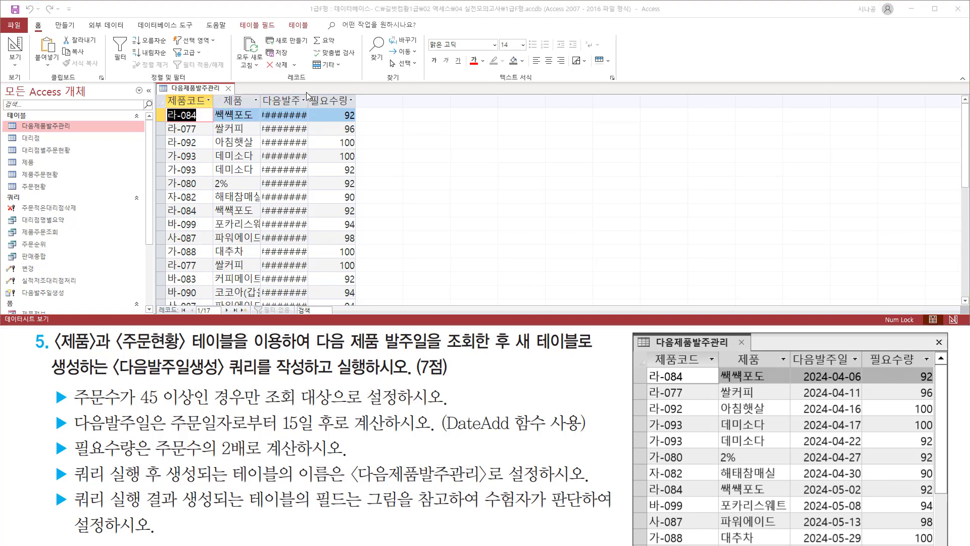
double_click(260, 98)
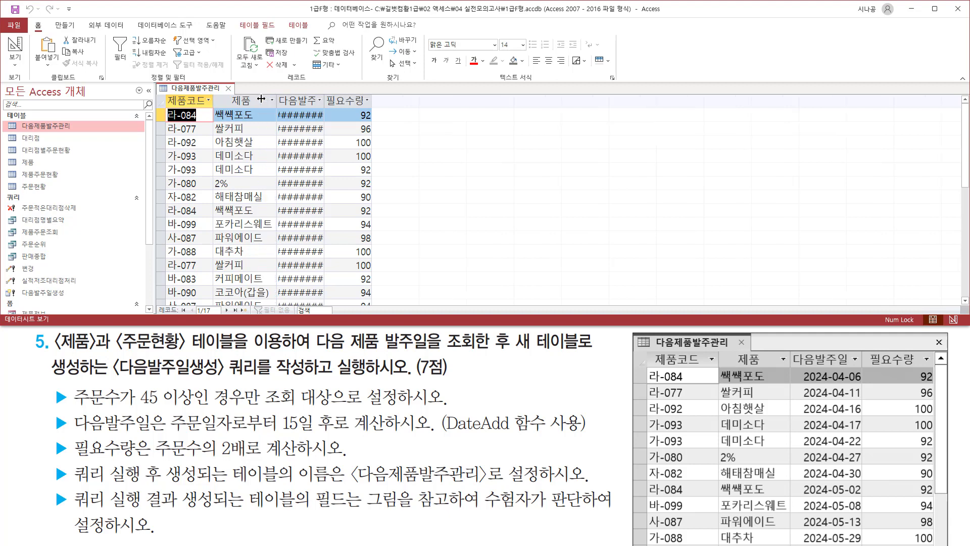
double_click(324, 100)
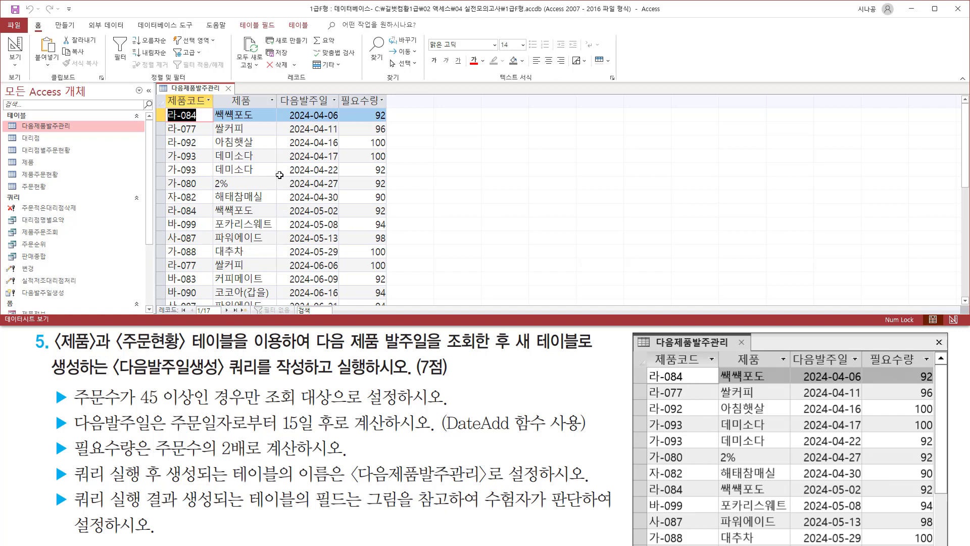
click(228, 88)
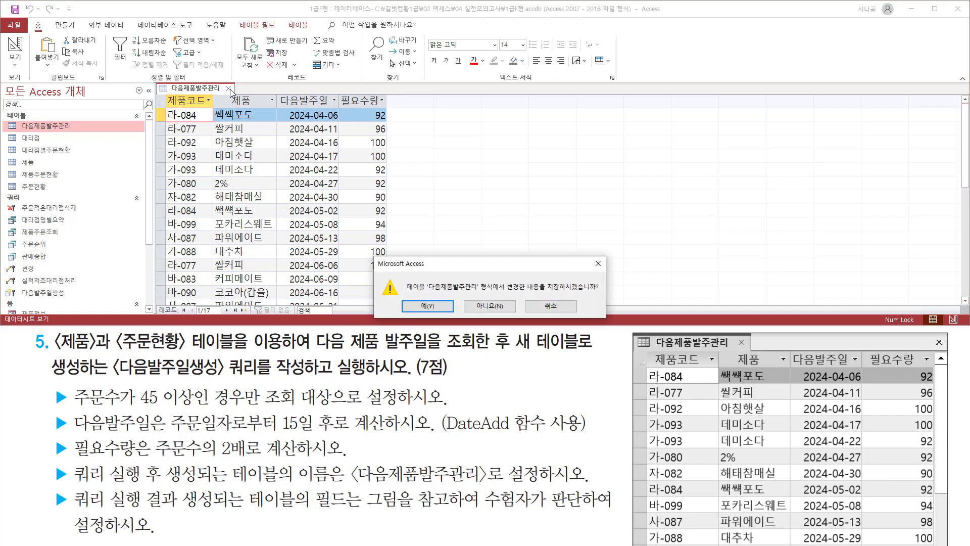
click(438, 311)
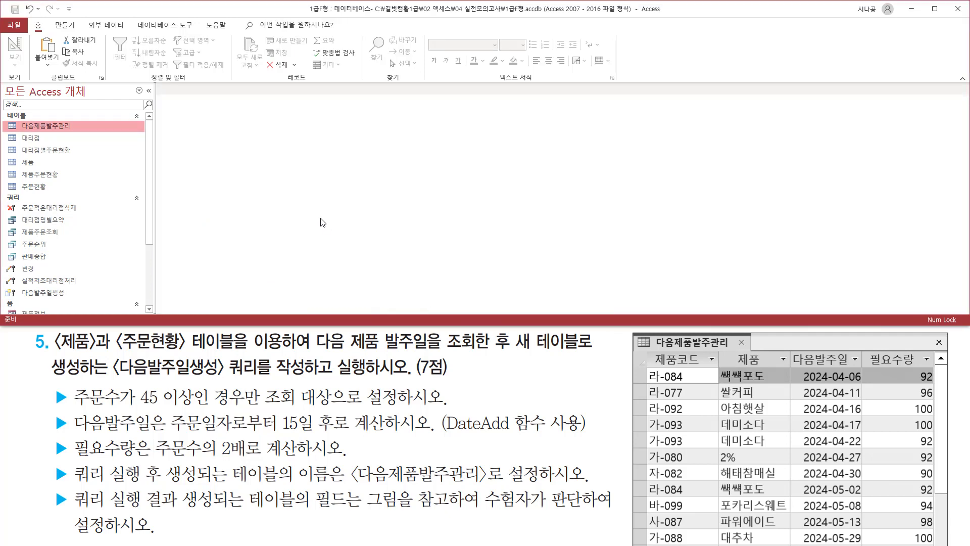